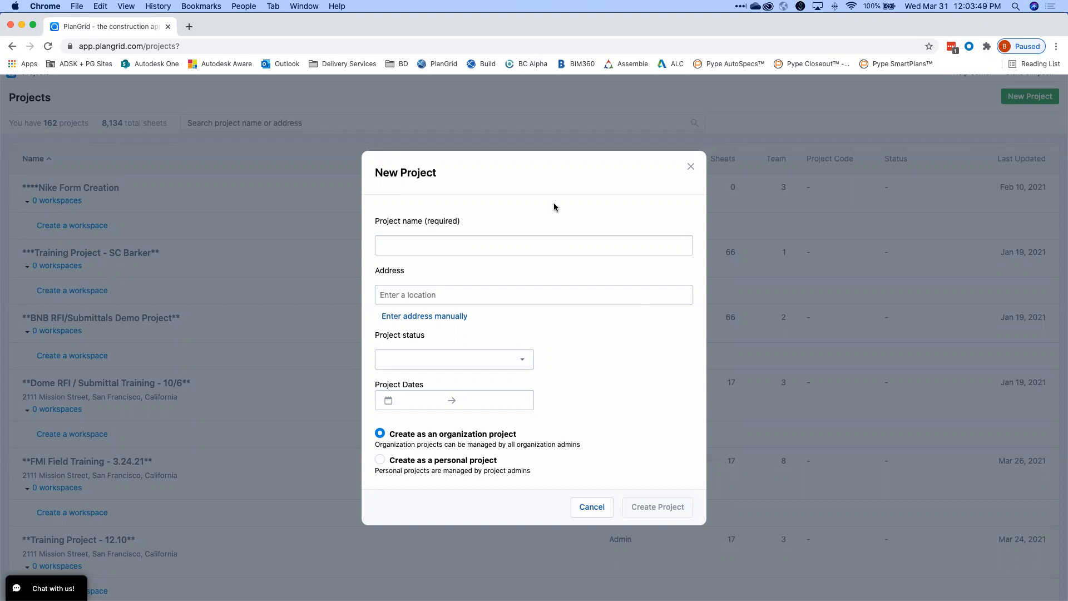
Name the new project 'HDOT Training Project'.
click(497, 237)
click(505, 219)
click(477, 240)
click(498, 210)
click(463, 245)
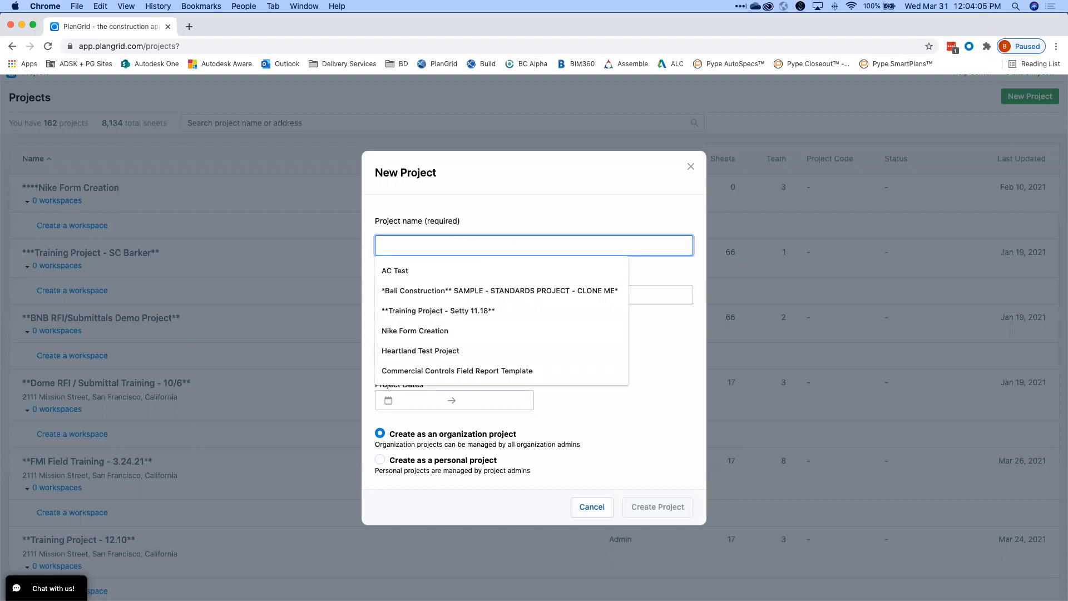
text(HDOT Training Project)
Set the address to 123 Mission Street, San Francisco, status In Progress, and create the project.
click(478, 288)
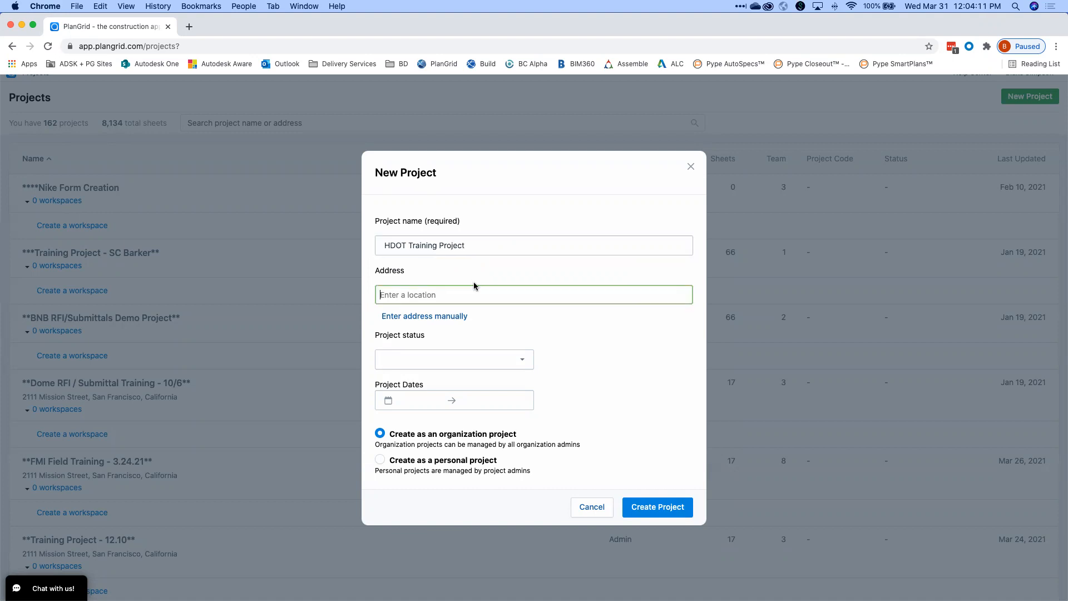
text(123 m)
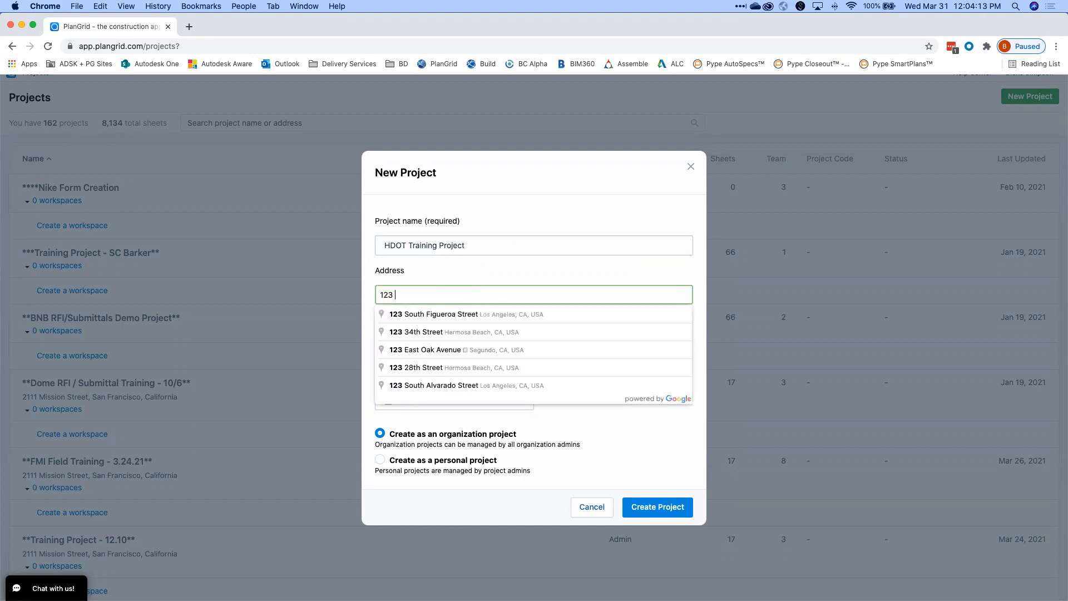
text(ission)
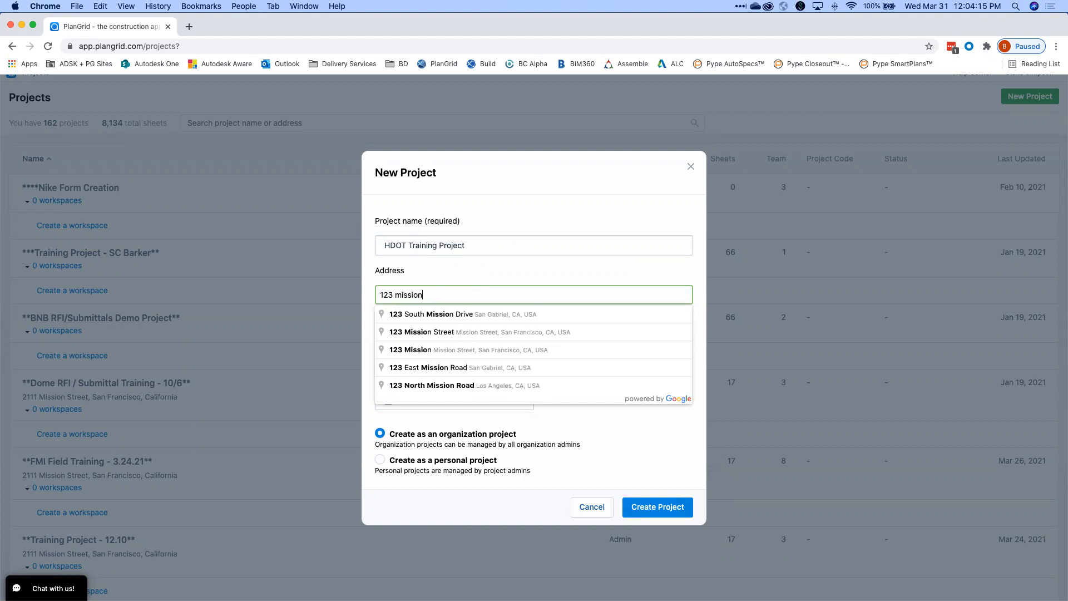
click(472, 333)
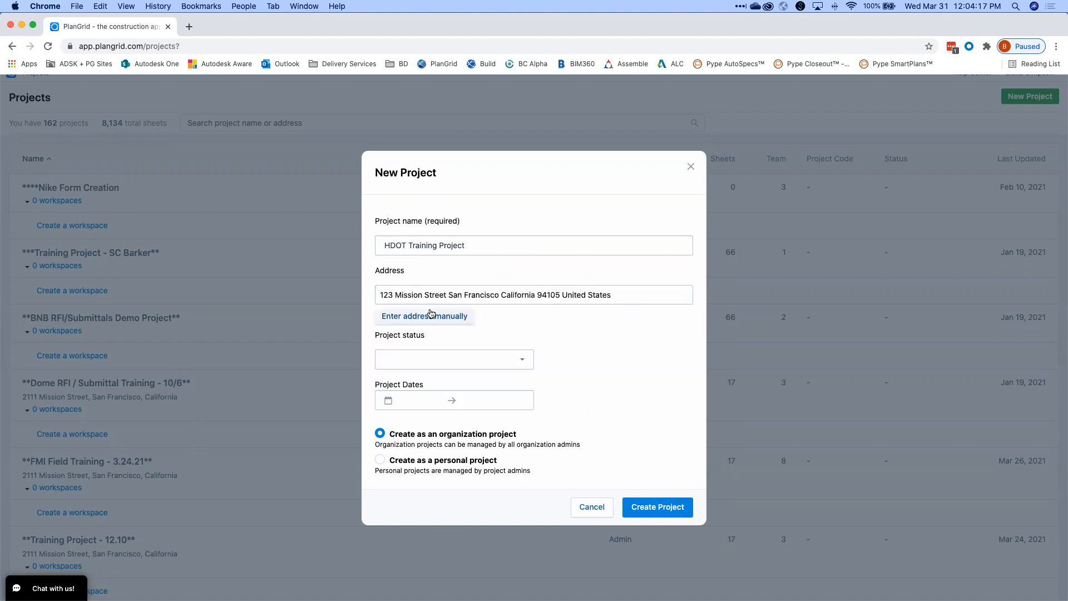
click(453, 362)
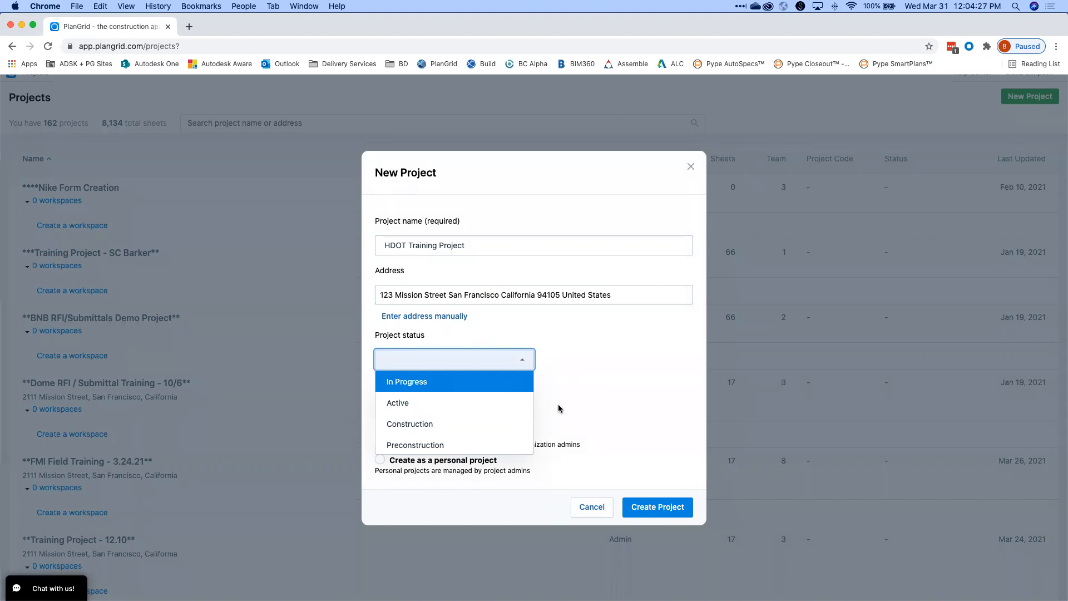
click(435, 382)
click(658, 502)
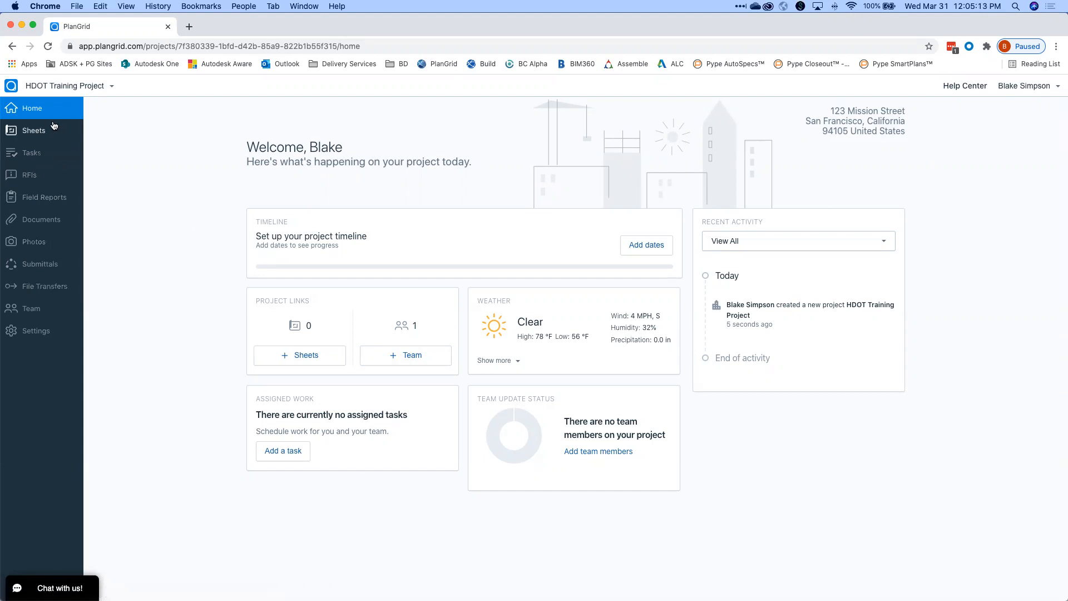
Check the Sheets and Team pages, then start a new sheet upload from Sheets.
click(40, 131)
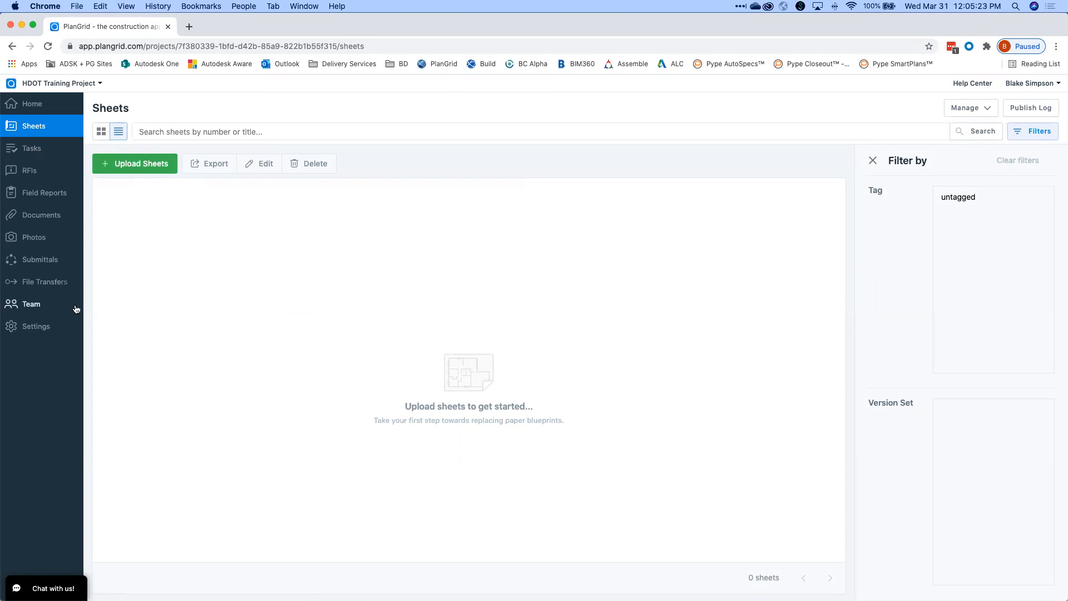
click(34, 309)
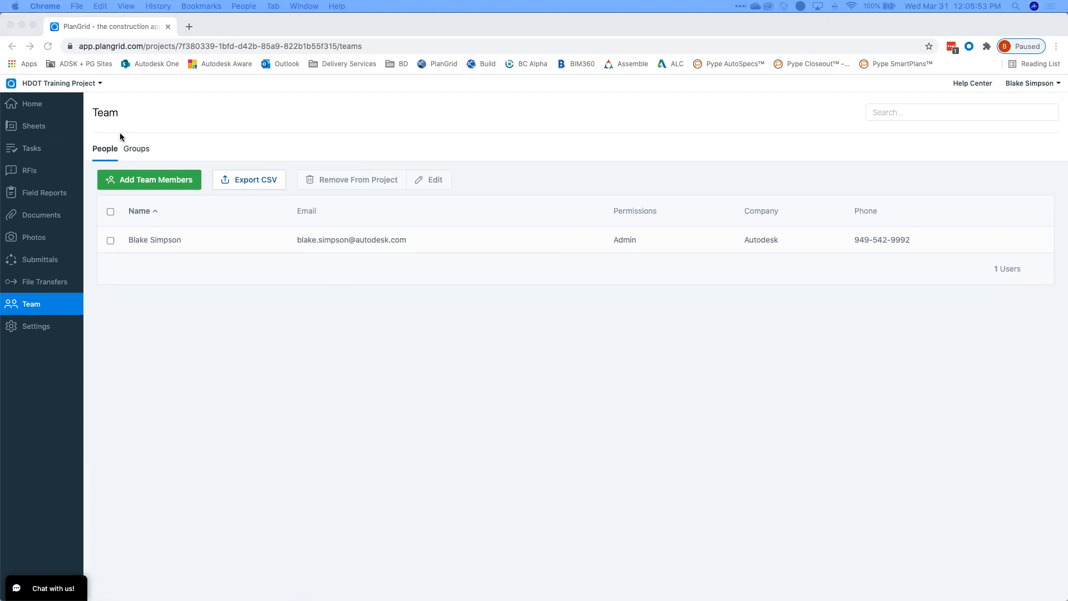
click(47, 130)
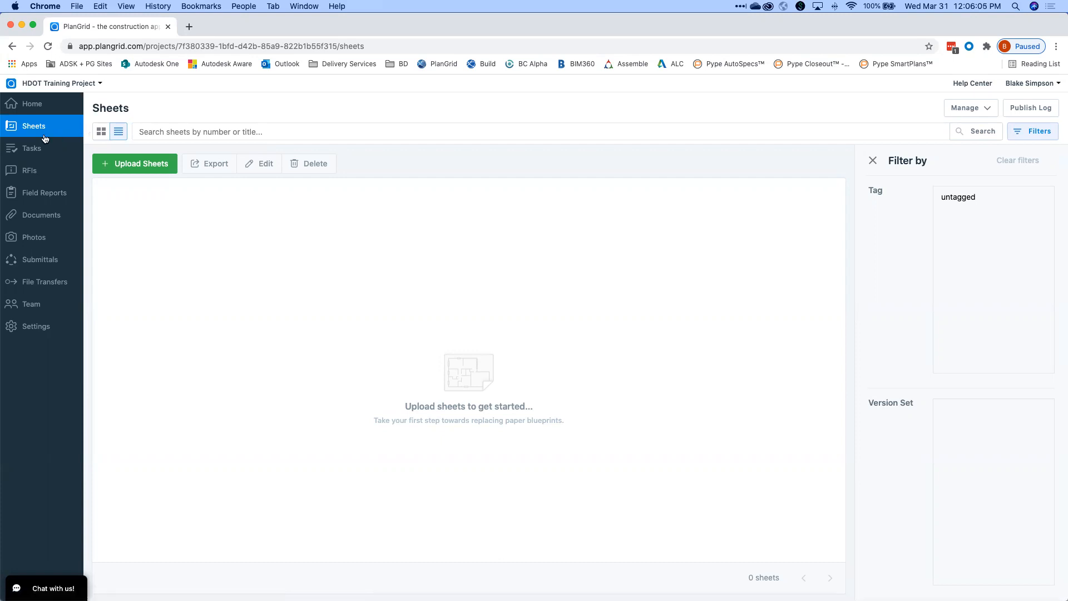
click(116, 161)
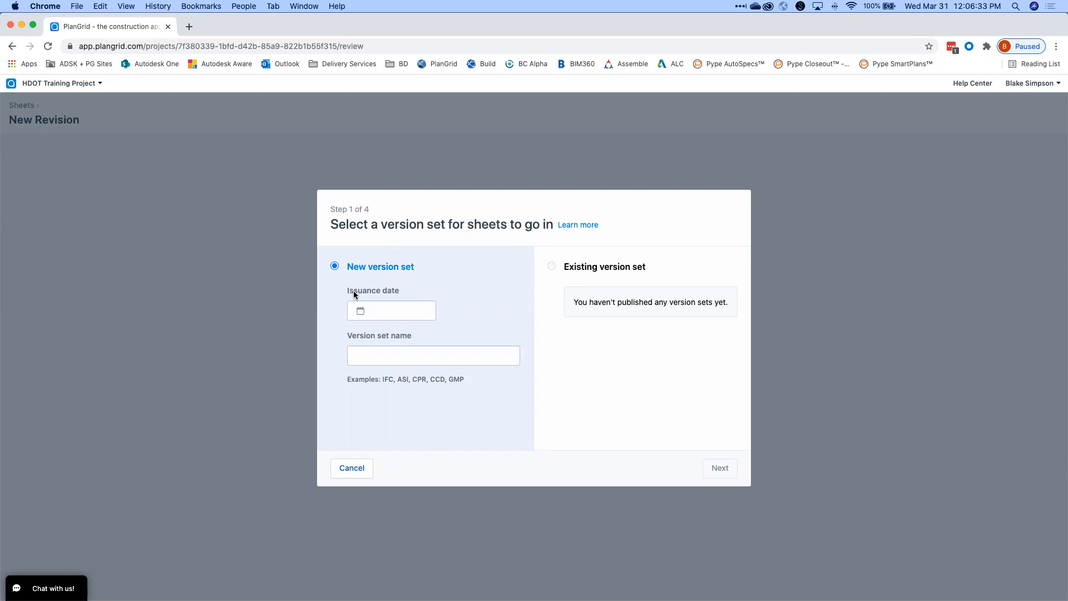
Set the new version set's issuance date to March 1, 2021.
click(382, 307)
click(416, 296)
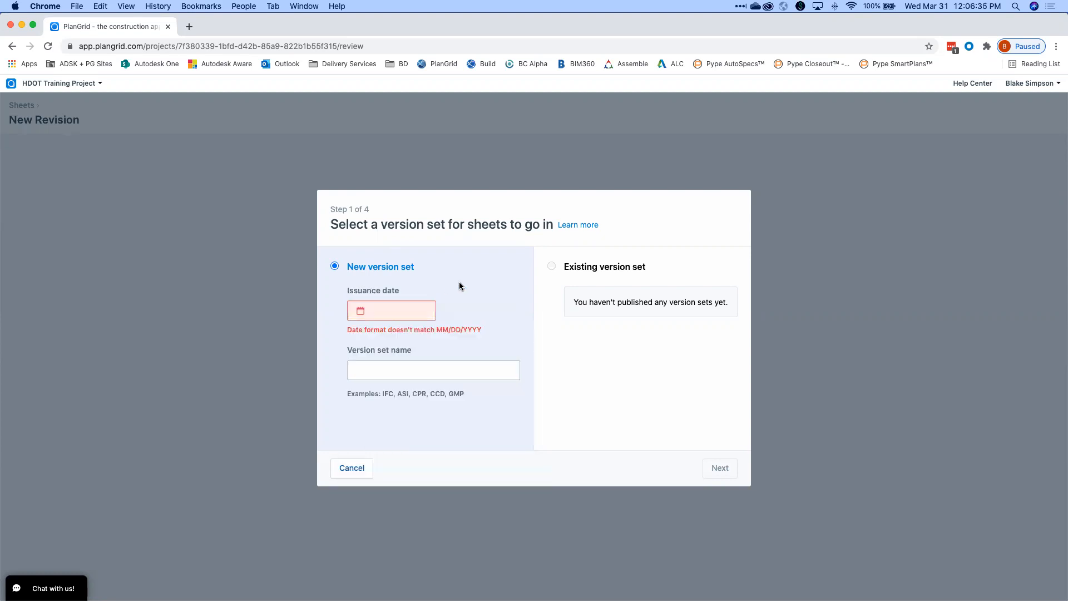
click(401, 311)
click(534, 282)
click(410, 313)
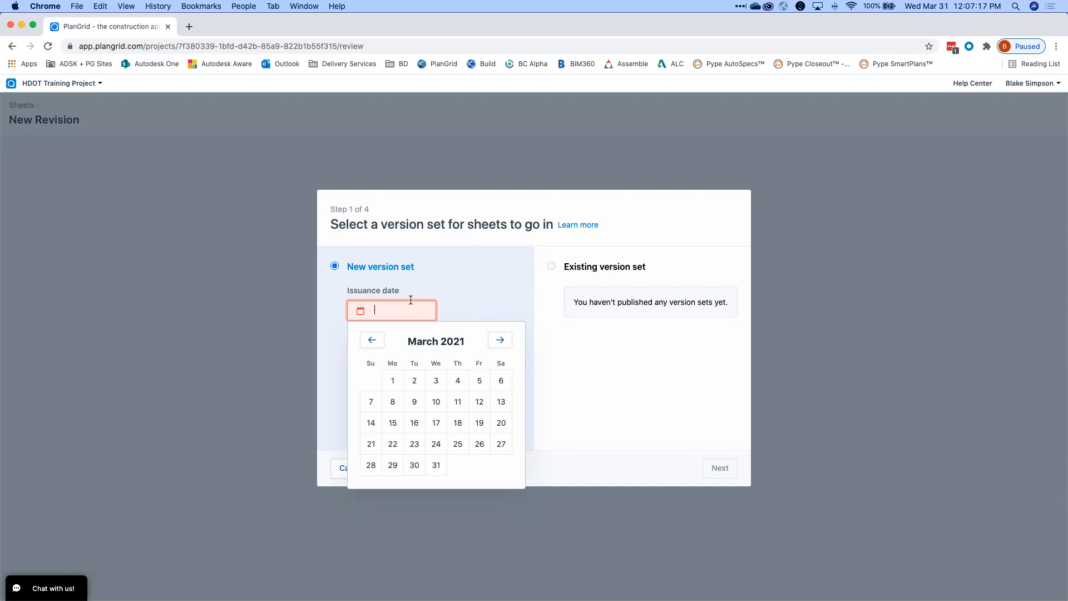
click(398, 381)
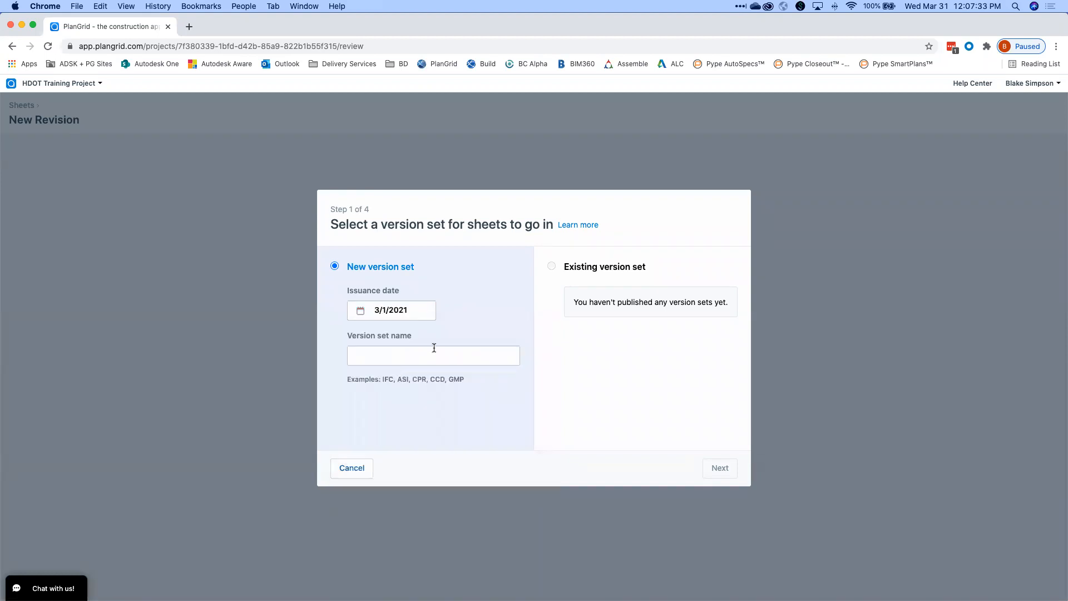
Name the version set IFC and continue to the sheet upload step.
click(400, 356)
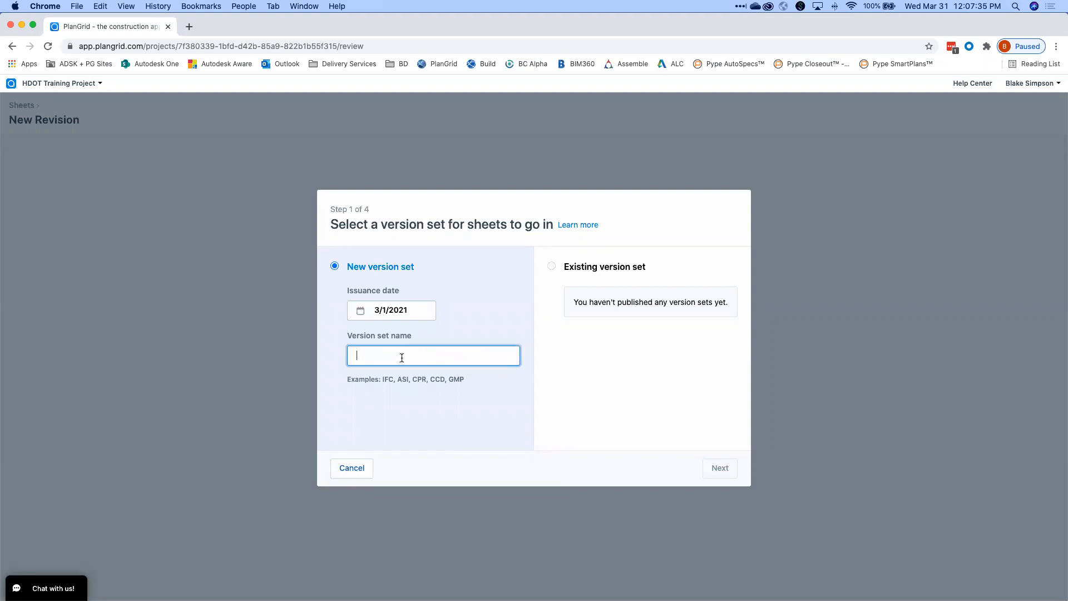
text(IFC)
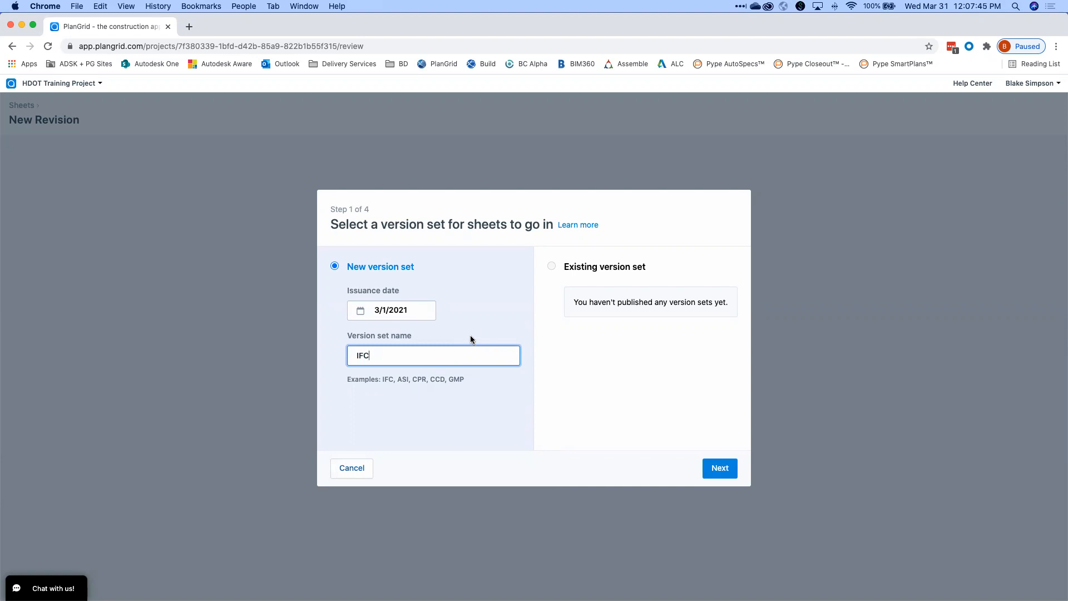
click(494, 329)
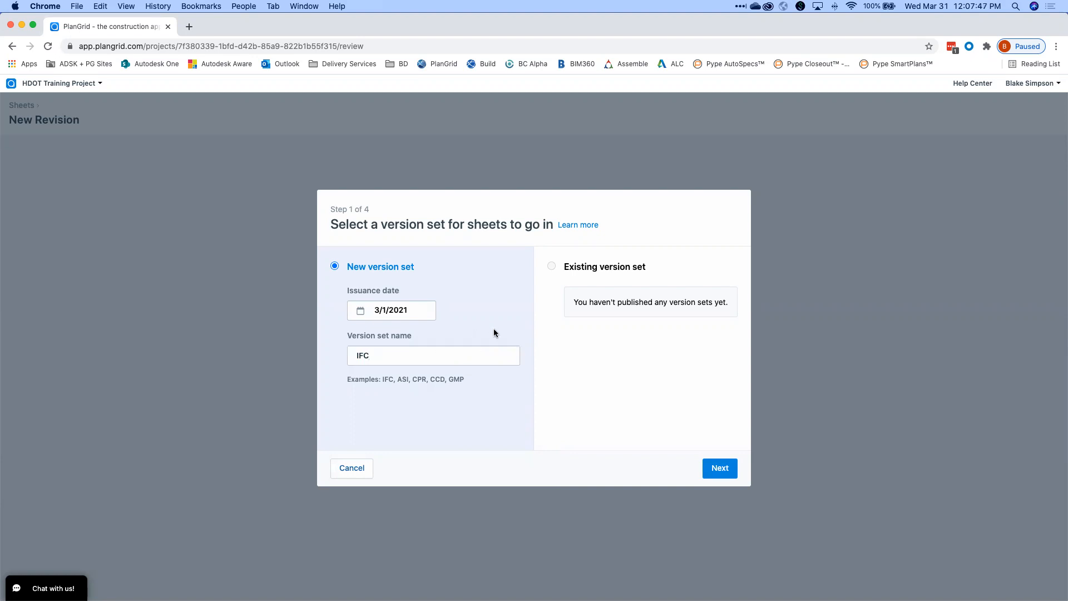
click(720, 466)
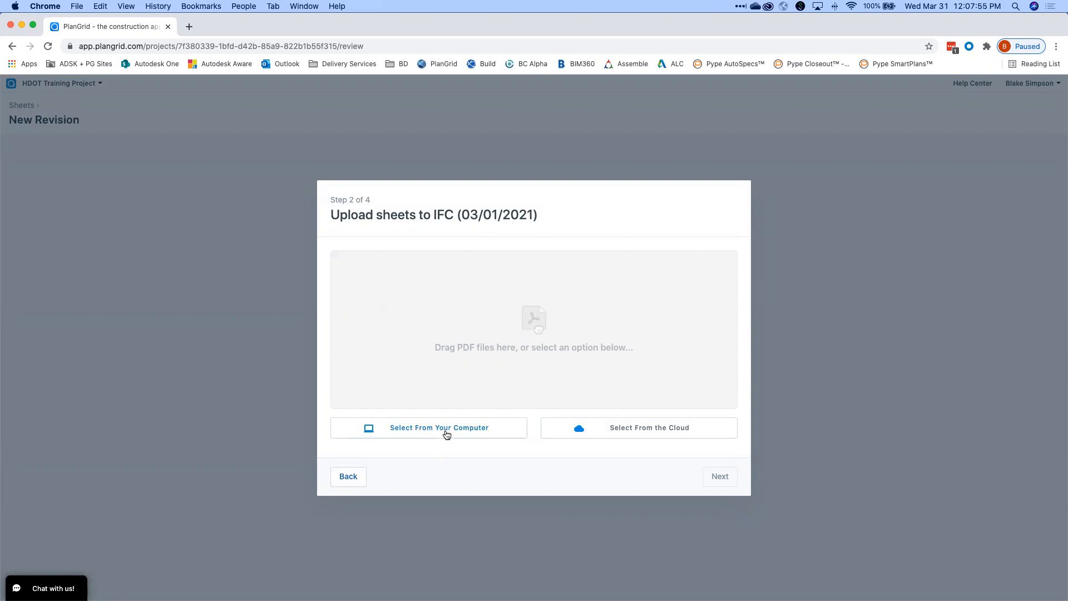
Upload IFC.pdf from Workshops > Admin Workshop Documents > Drawings > PlanGrid HQ and continue.
click(484, 433)
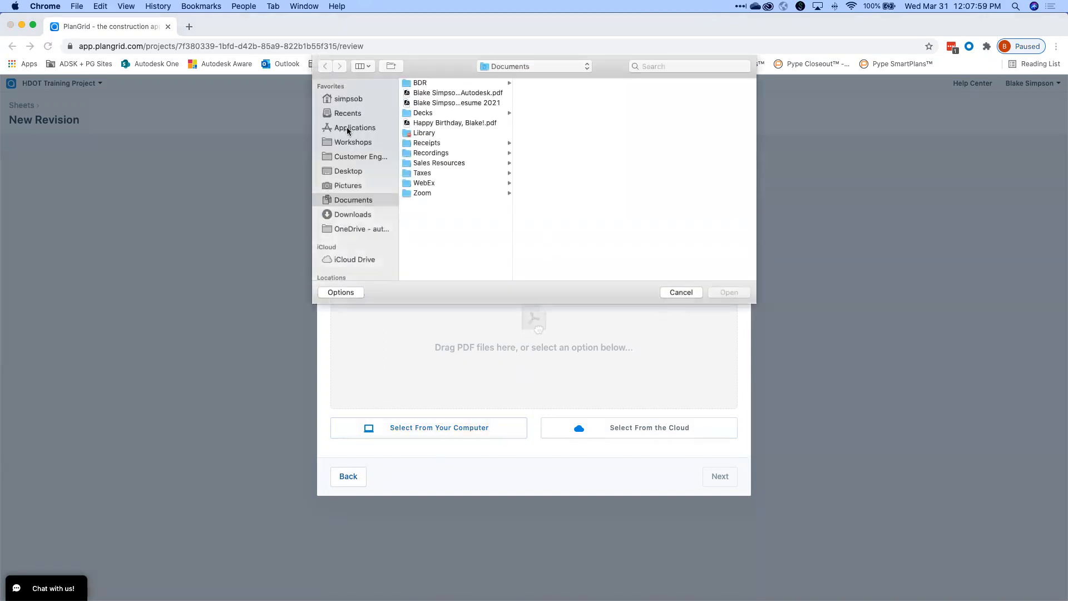
click(355, 142)
click(457, 83)
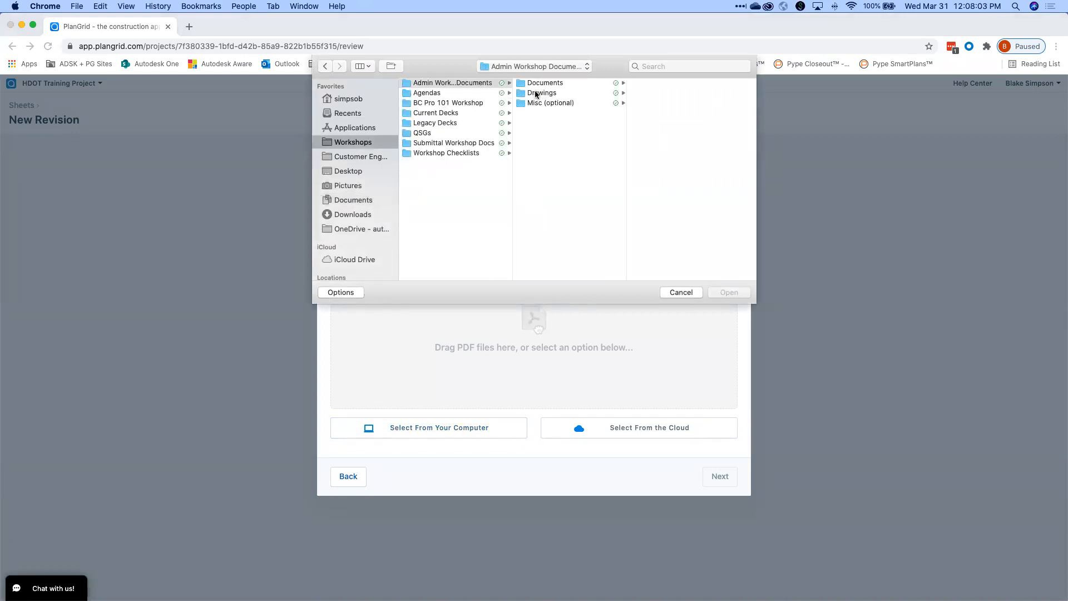
click(535, 92)
click(649, 84)
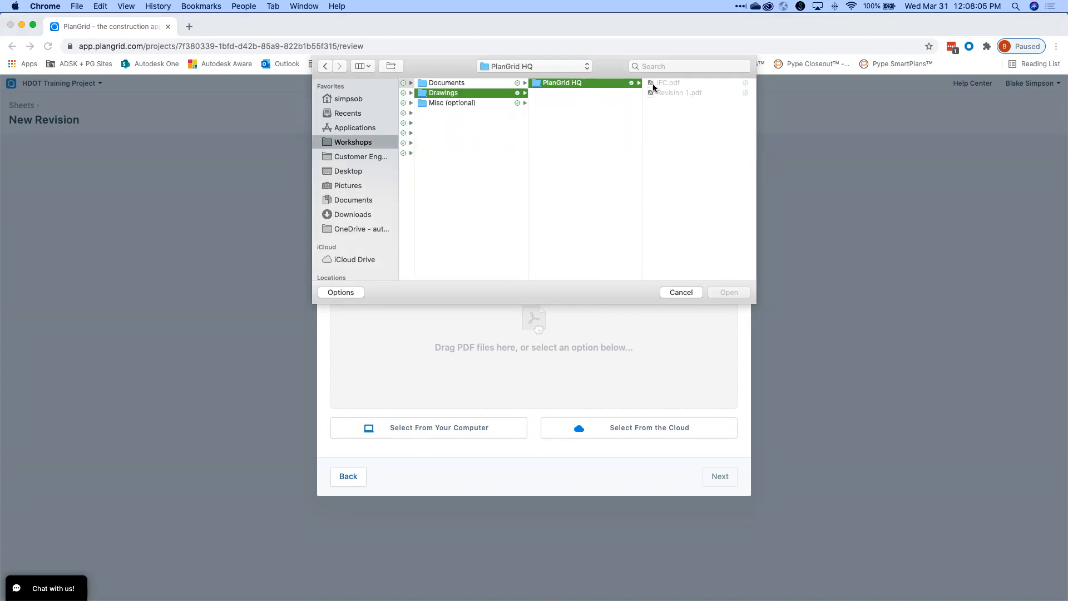
click(667, 84)
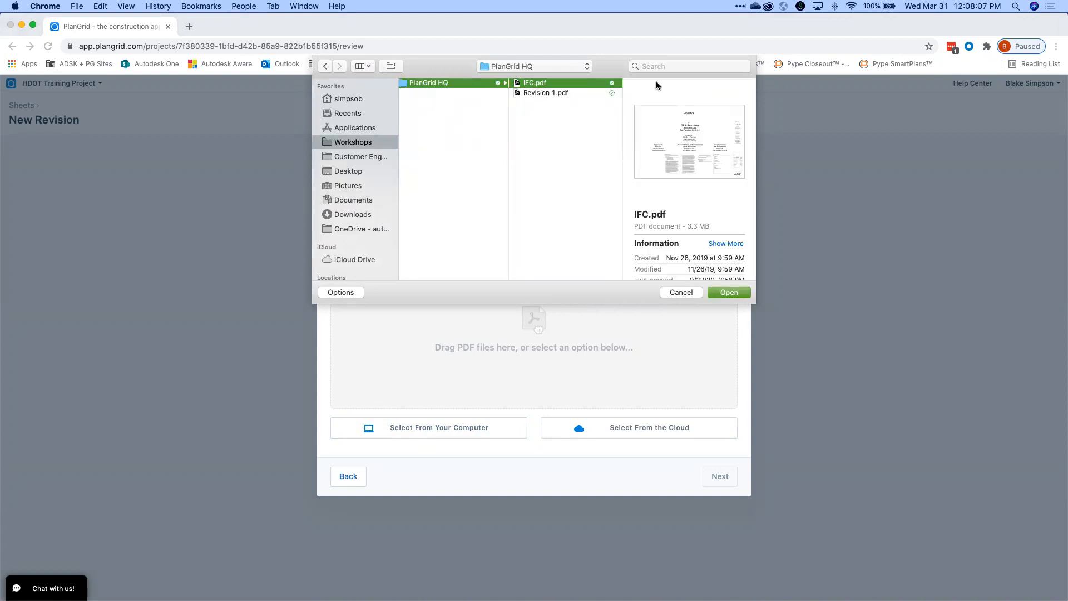
click(727, 291)
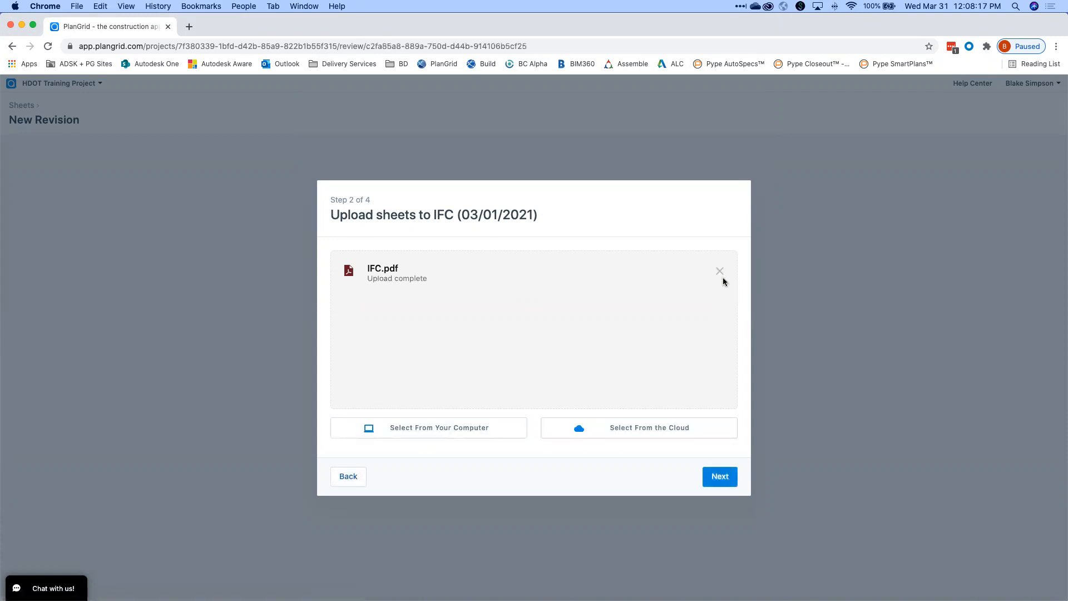
click(707, 471)
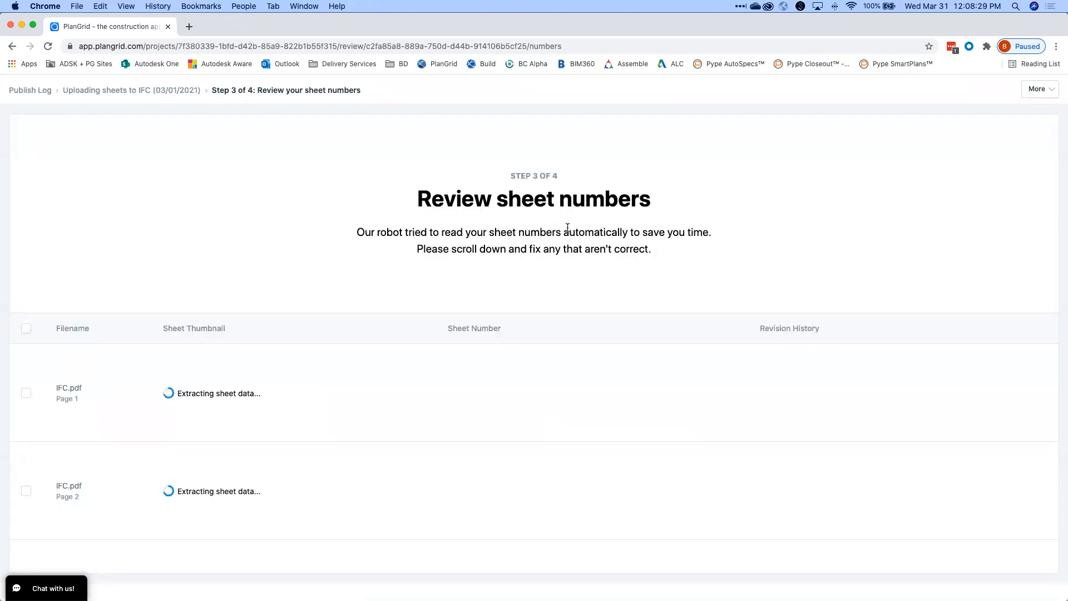
Review the detected sheet numbers, checking the A-000 entry.
scroll(564, 225, down, 3)
scroll(571, 237, down, 2)
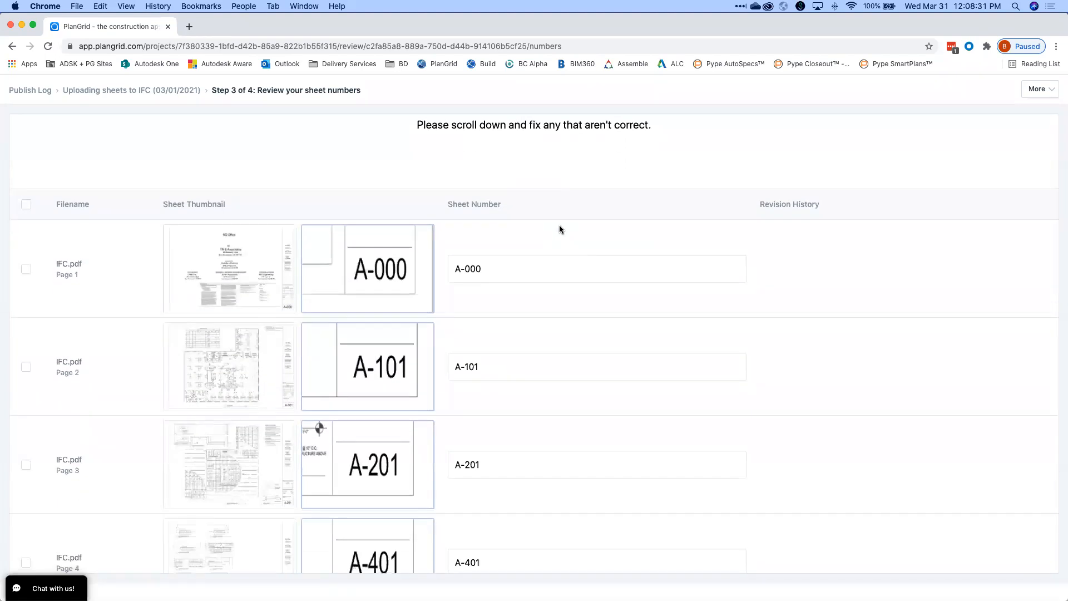
scroll(488, 234, down, 8)
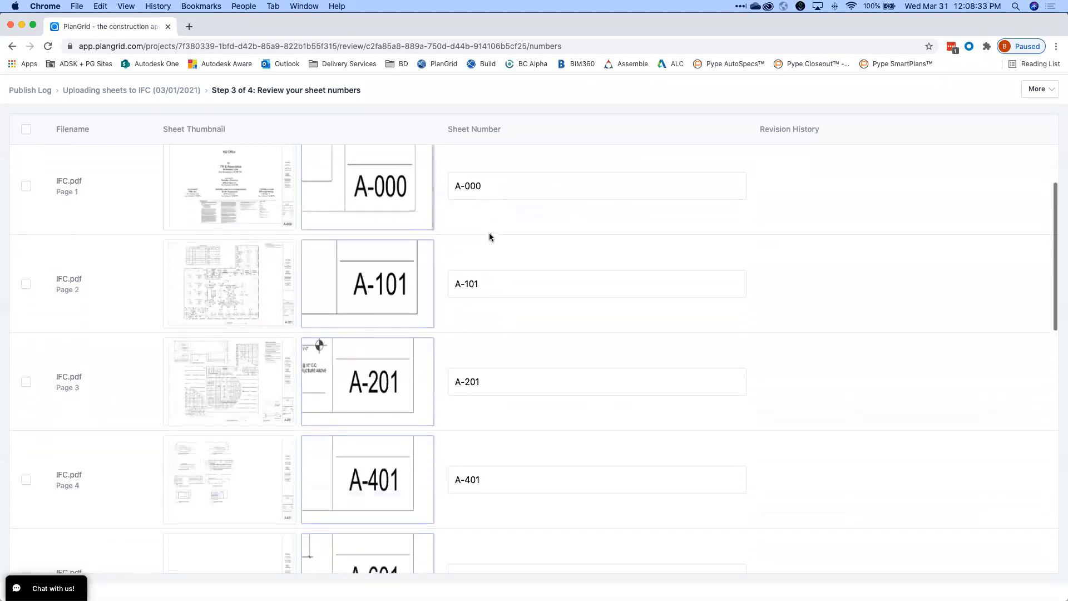
scroll(492, 236, up, 9)
scroll(488, 240, down, 3)
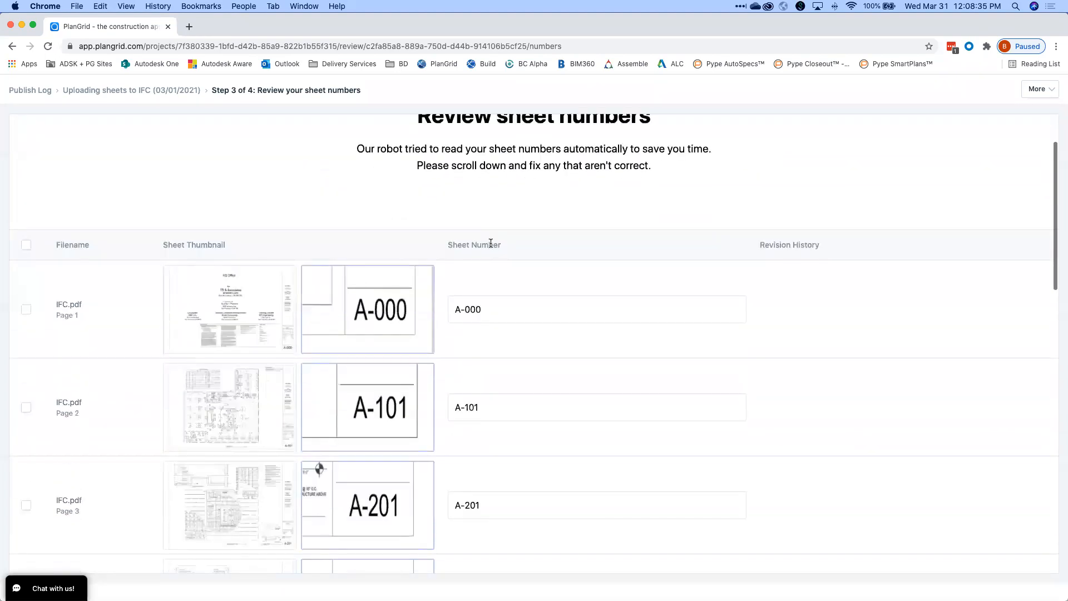
scroll(223, 345, down, 2)
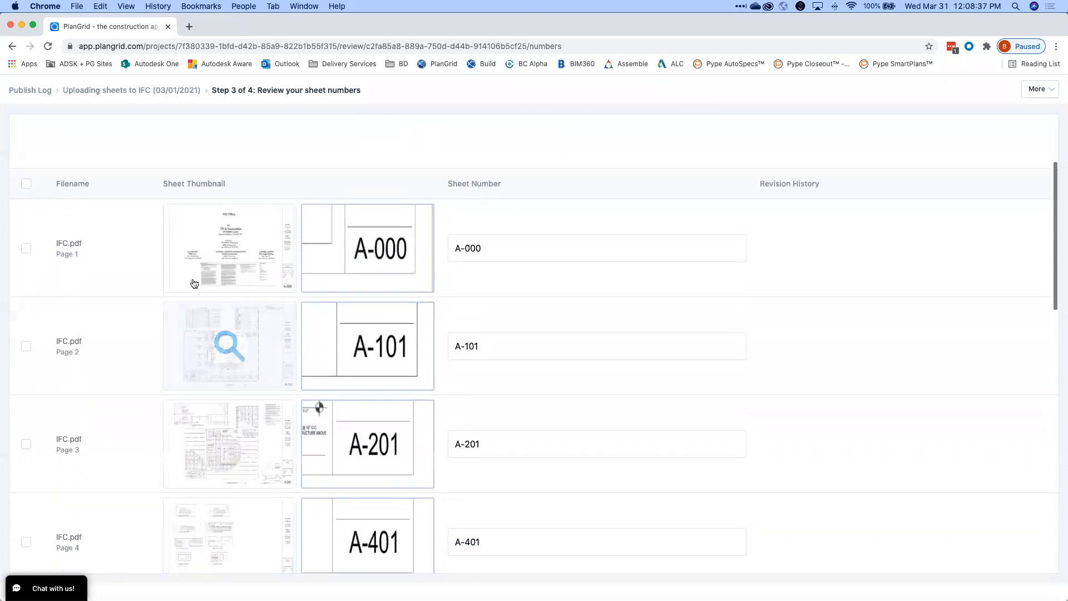
scroll(470, 233, down, 5)
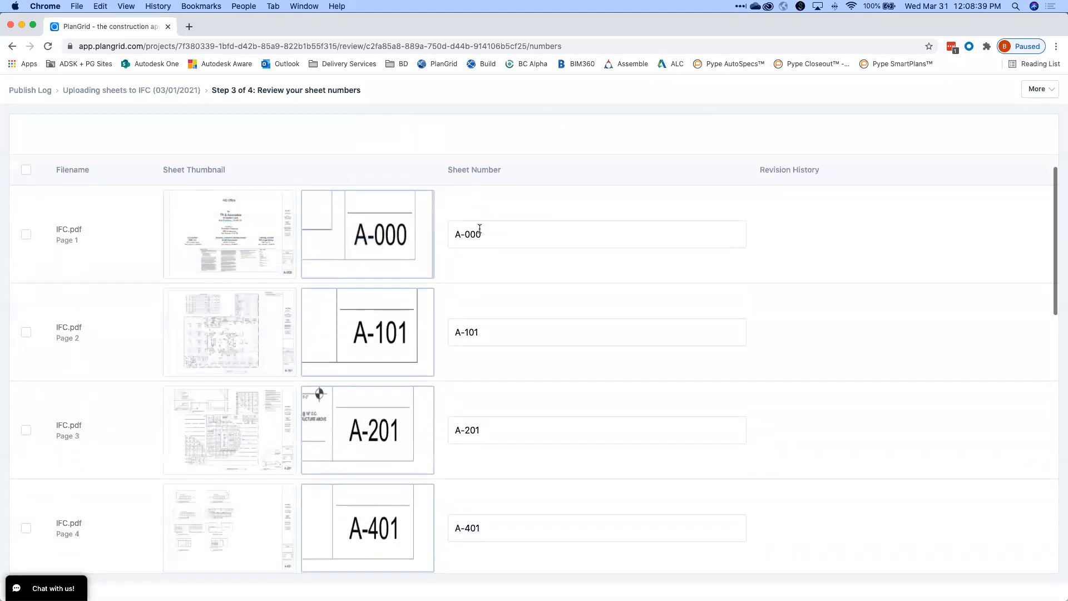
scroll(442, 232, down, 20)
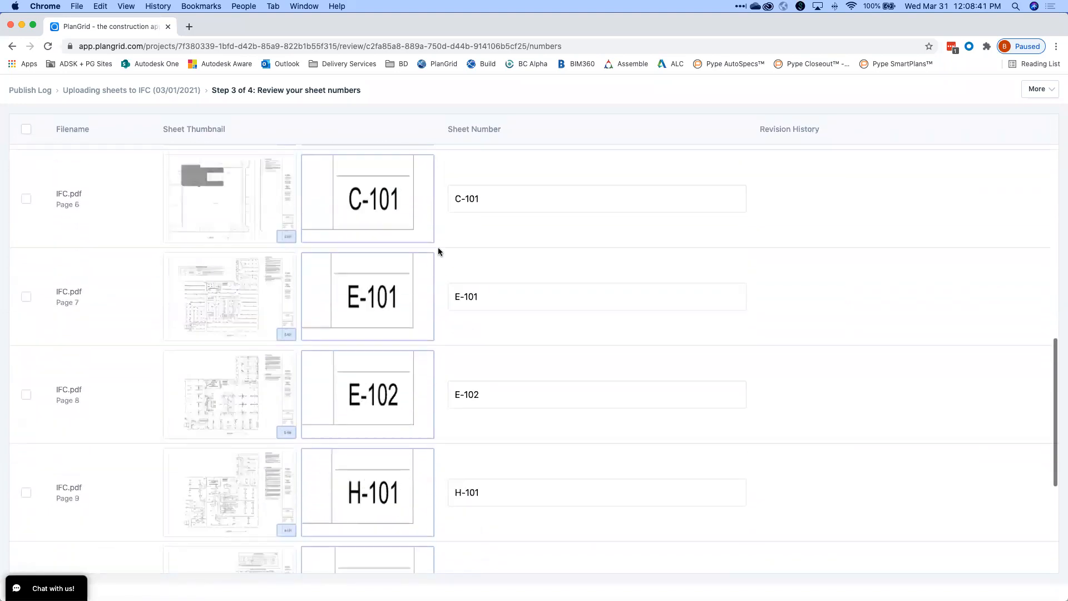
scroll(438, 247, up, 9)
scroll(438, 247, up, 7)
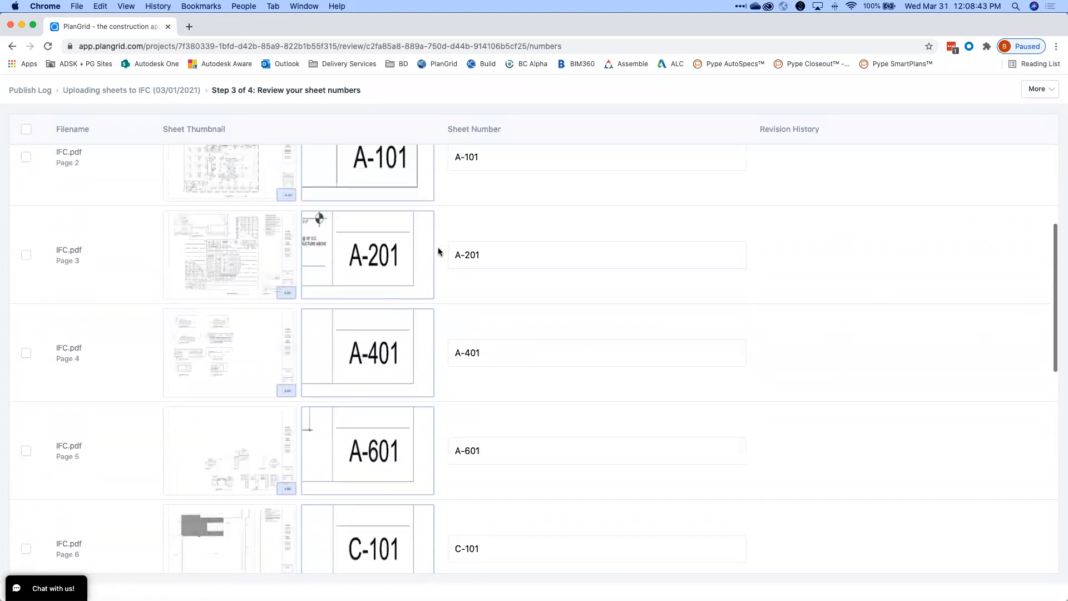
scroll(289, 231, up, 3)
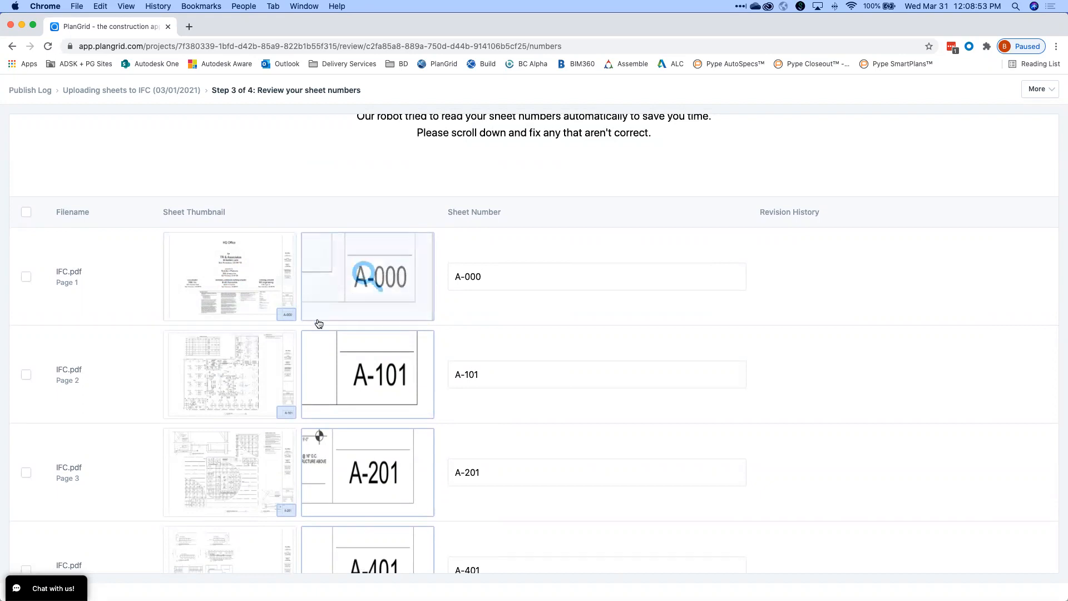
scroll(319, 322, down, 2)
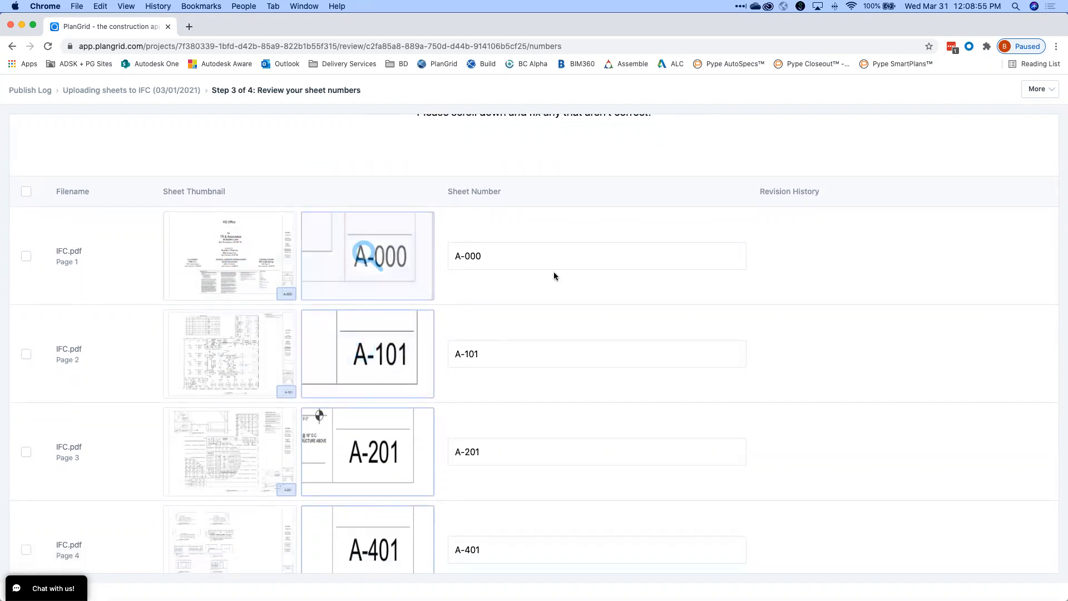
scroll(554, 274, down, 1)
click(562, 250)
Check the remaining numbers down to P-101 and confirm the sheet numbers are correct.
scroll(562, 250, down, 1)
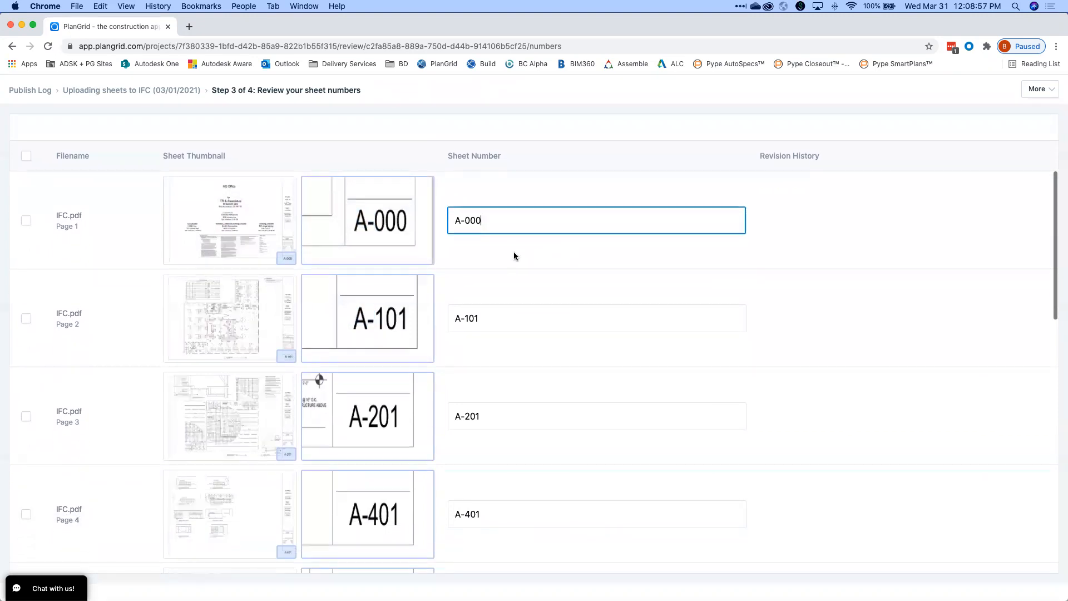
scroll(514, 222, down, 5)
scroll(494, 287, down, 7)
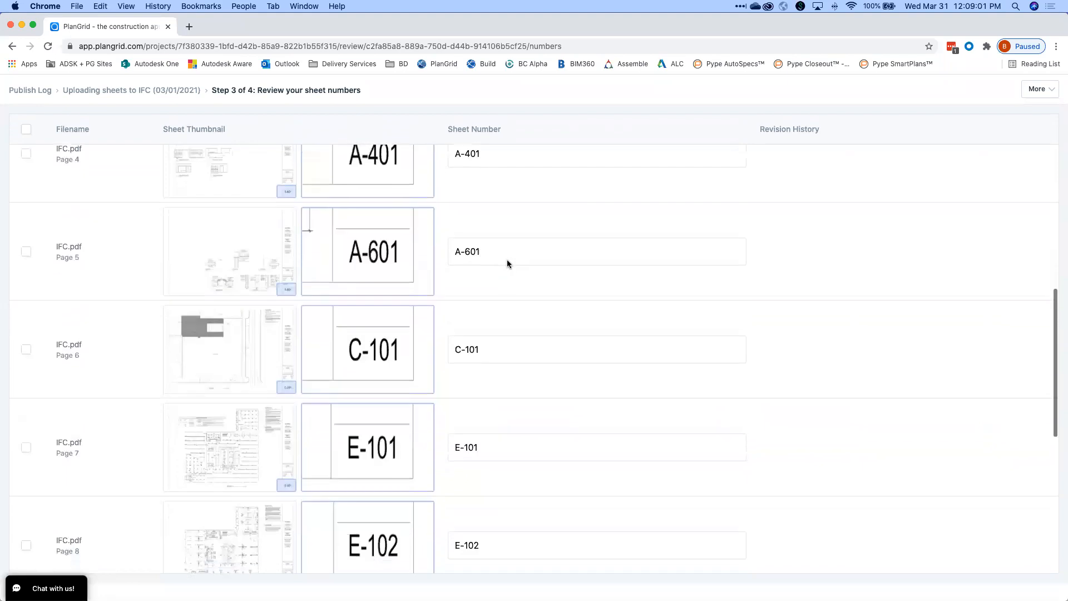
scroll(504, 273, down, 5)
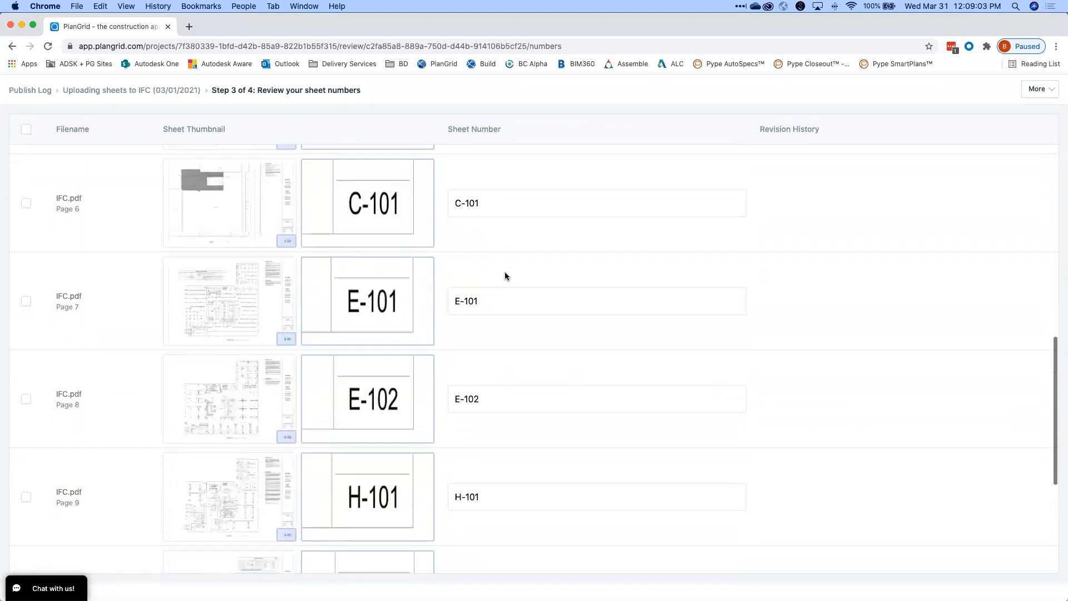
scroll(505, 276, down, 9)
scroll(522, 256, up, 11)
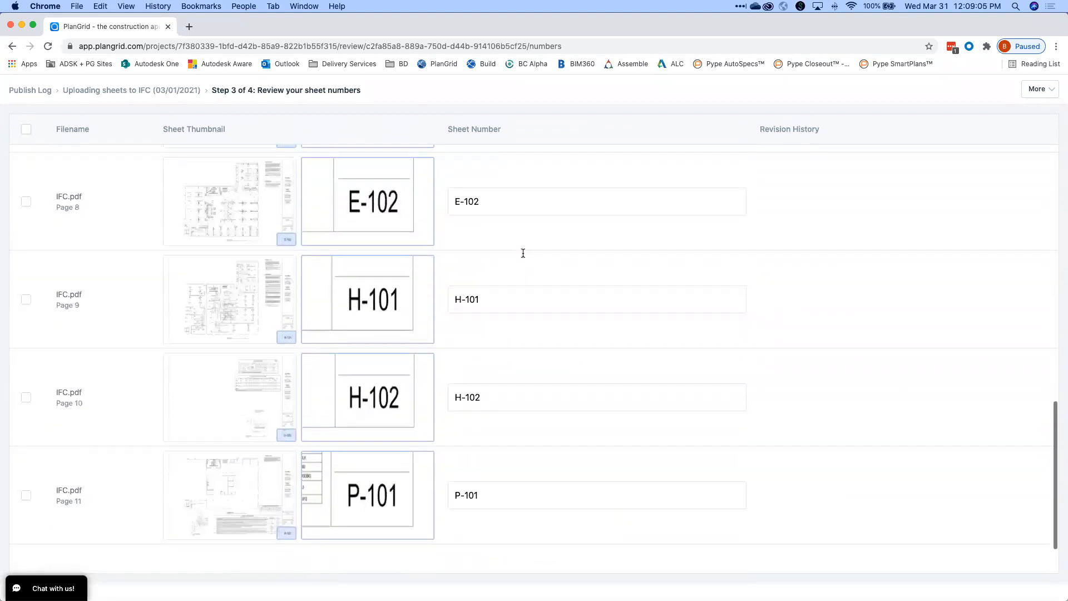
scroll(519, 258, down, 10)
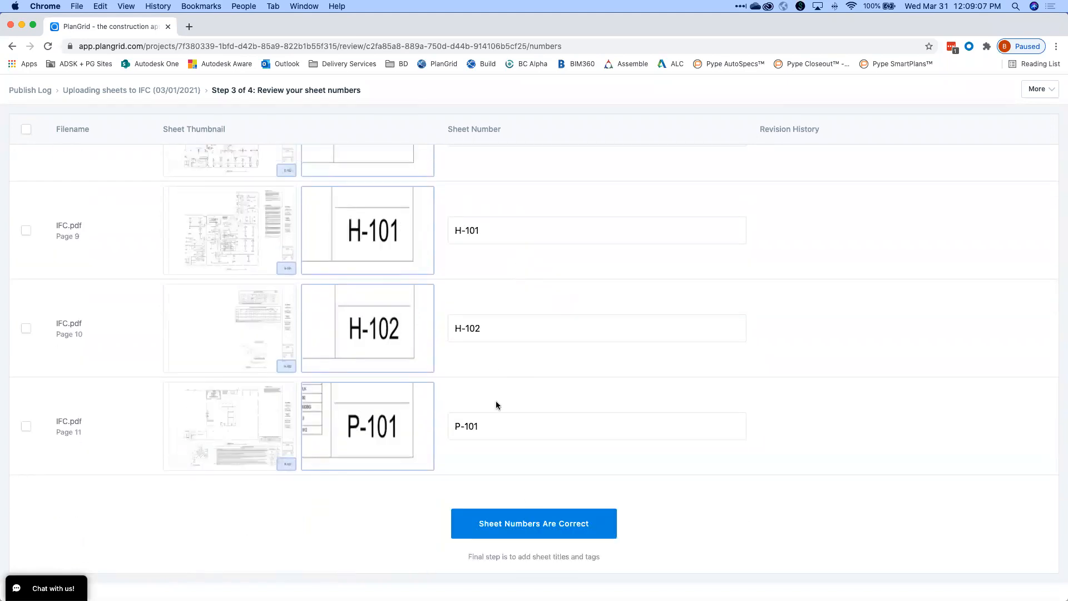
click(516, 428)
scroll(516, 428, up, 15)
scroll(516, 427, down, 15)
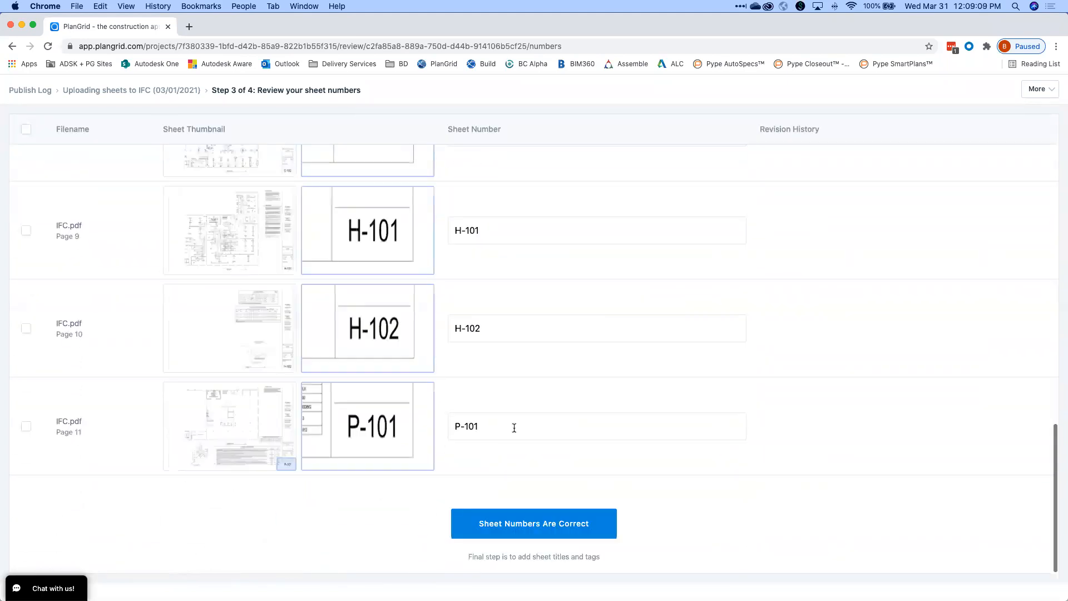
click(510, 524)
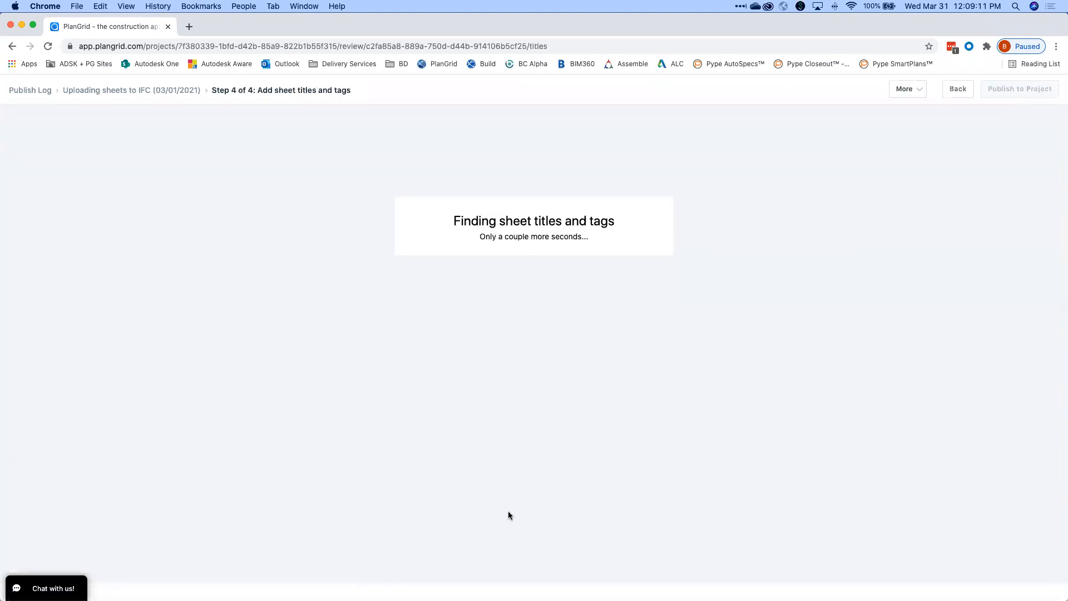
Review the detected sheet titles and discipline tags, including A-101's FLOOR PLAN title.
scroll(469, 469, down, 3)
scroll(468, 465, up, 3)
scroll(565, 357, down, 2)
scroll(565, 356, up, 2)
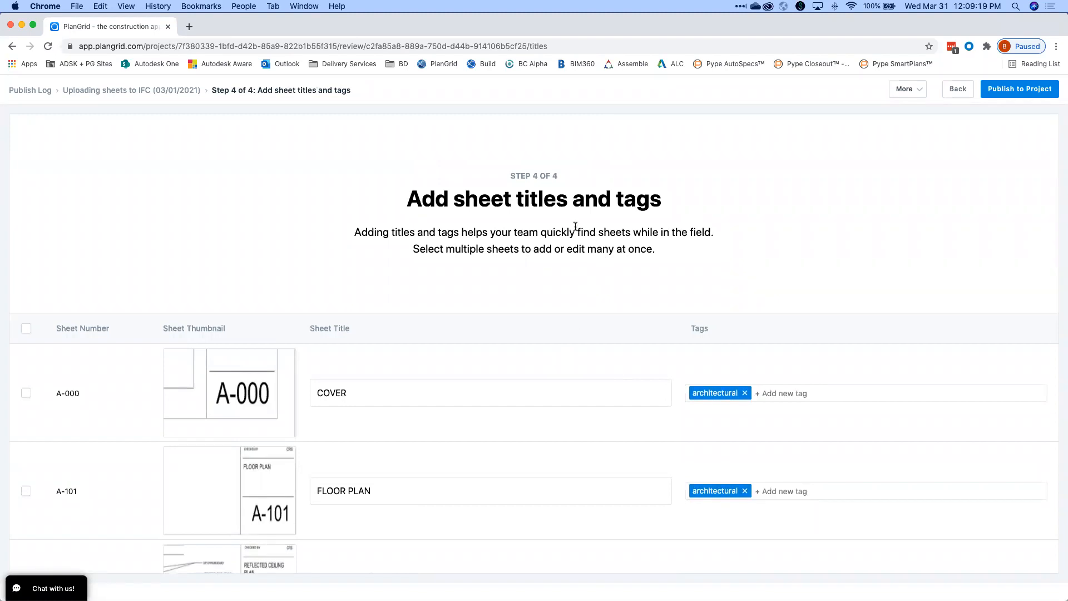
scroll(575, 227, down, 5)
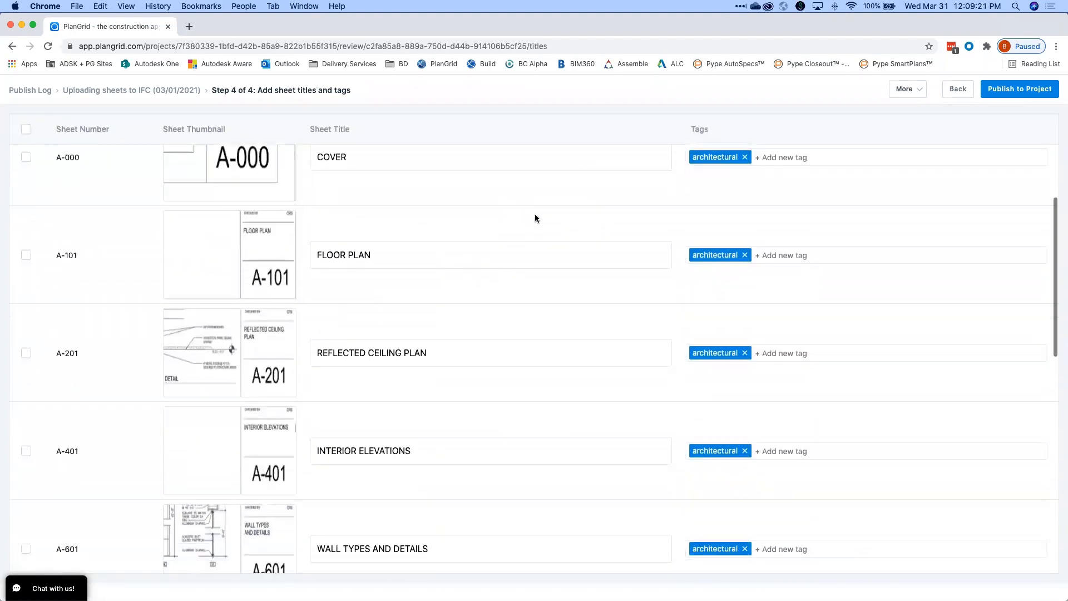
scroll(535, 218, down, 1)
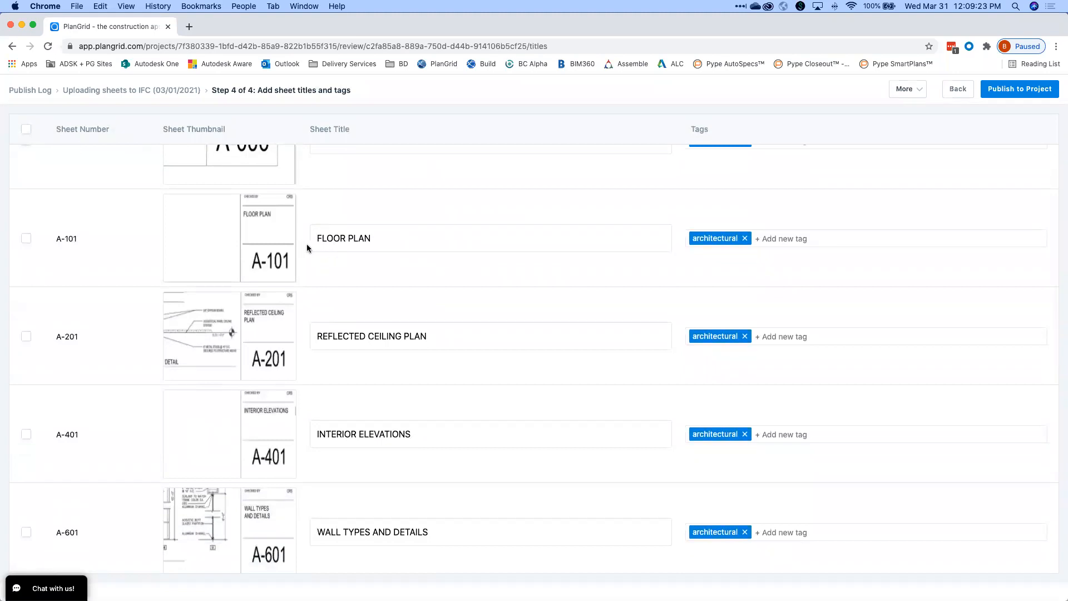
click(326, 238)
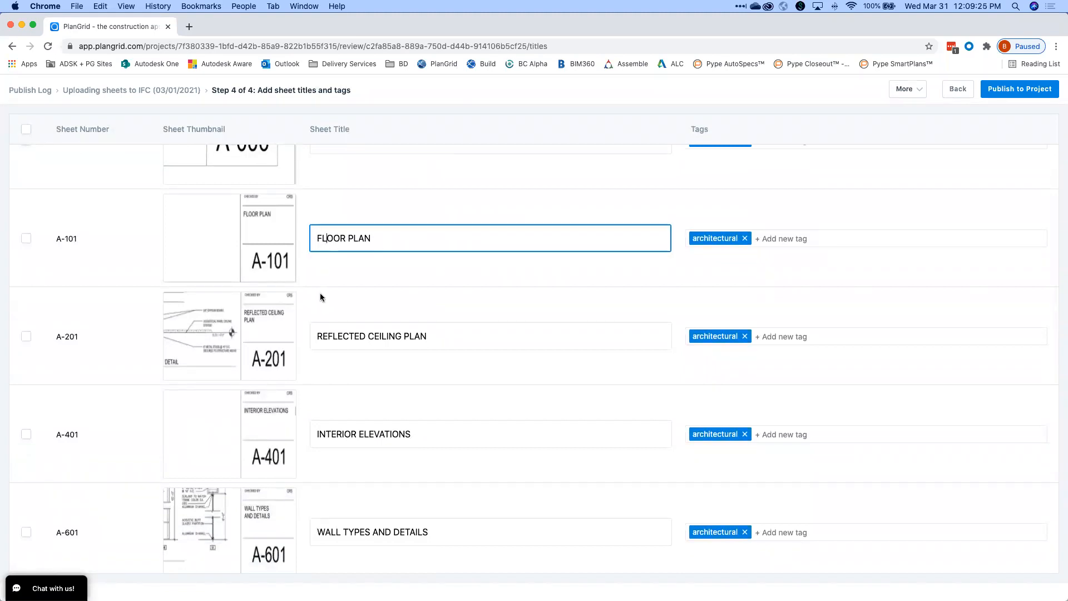
scroll(367, 325, down, 1)
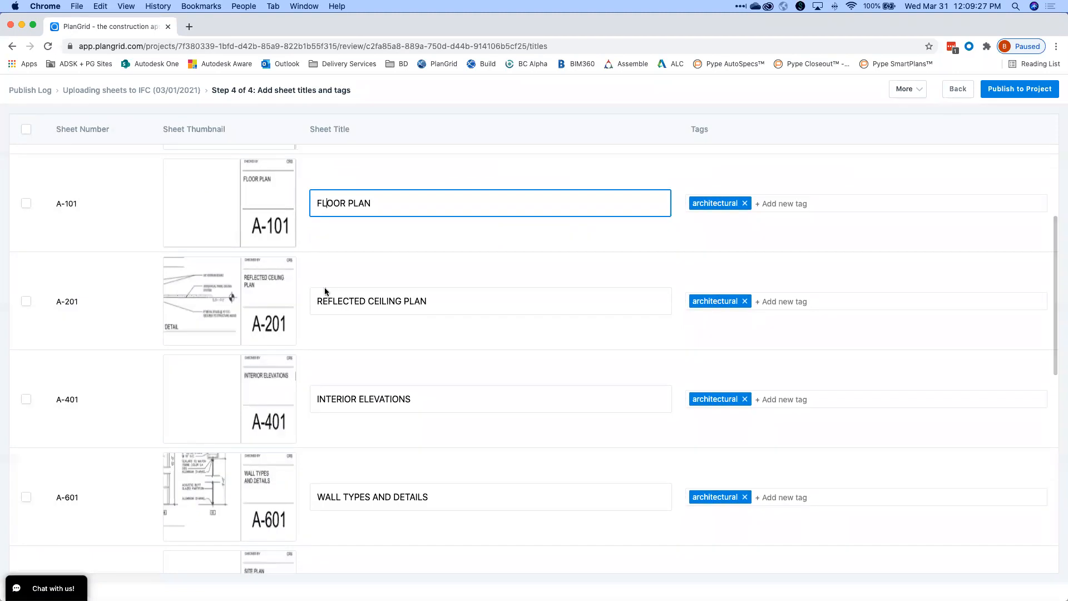
scroll(351, 309, down, 3)
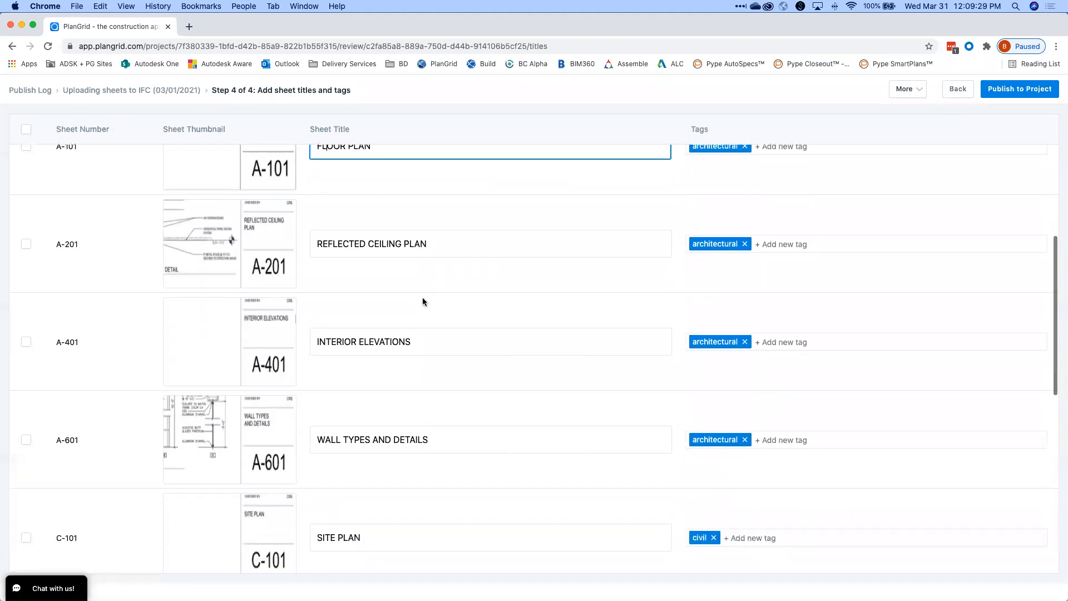
scroll(349, 323, down, 15)
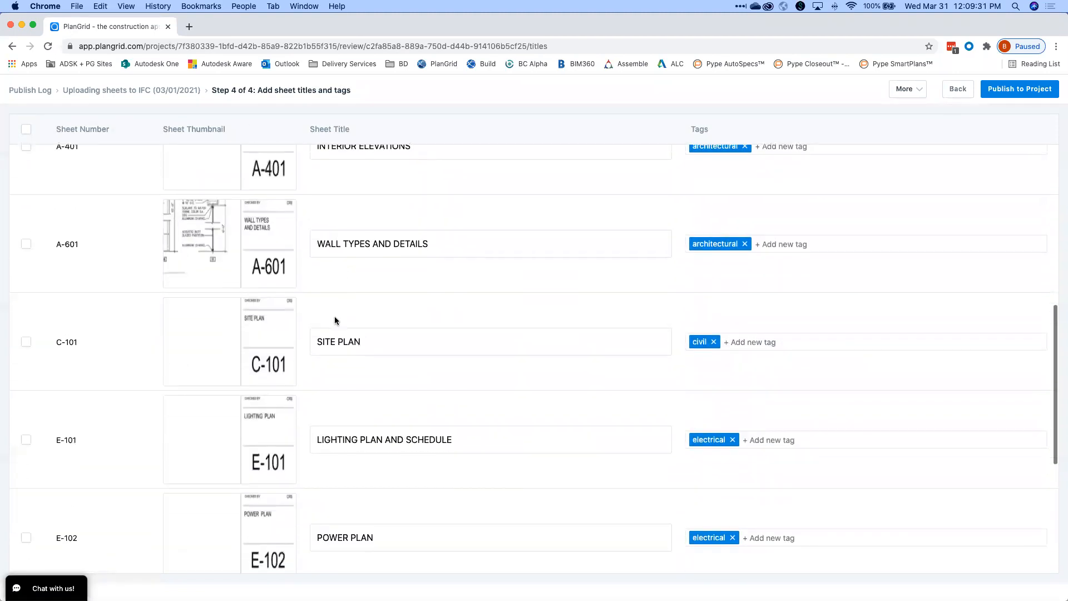
scroll(329, 313, up, 15)
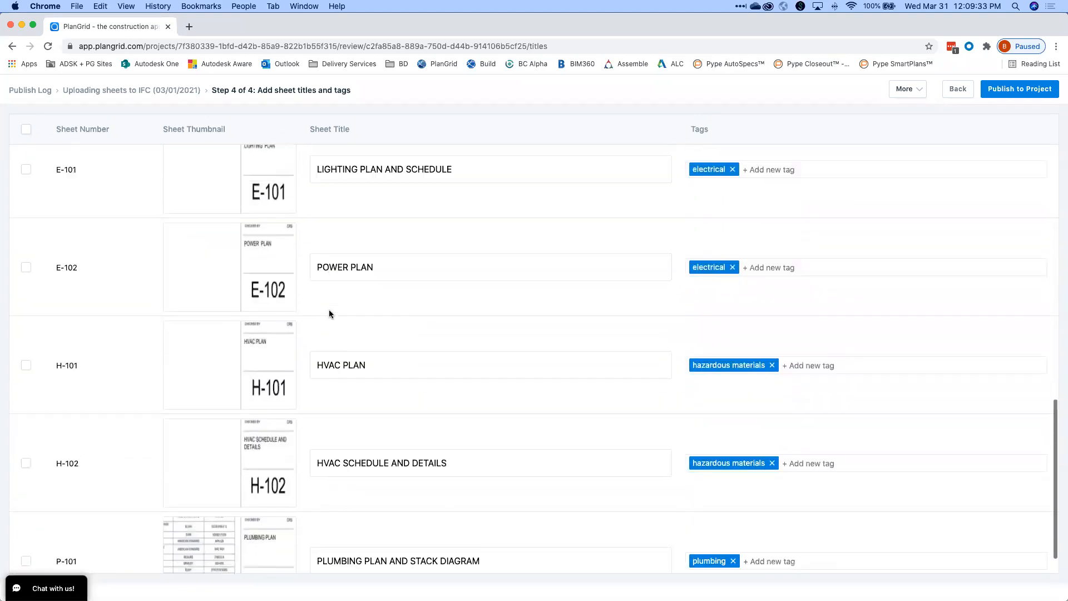
scroll(328, 312, up, 5)
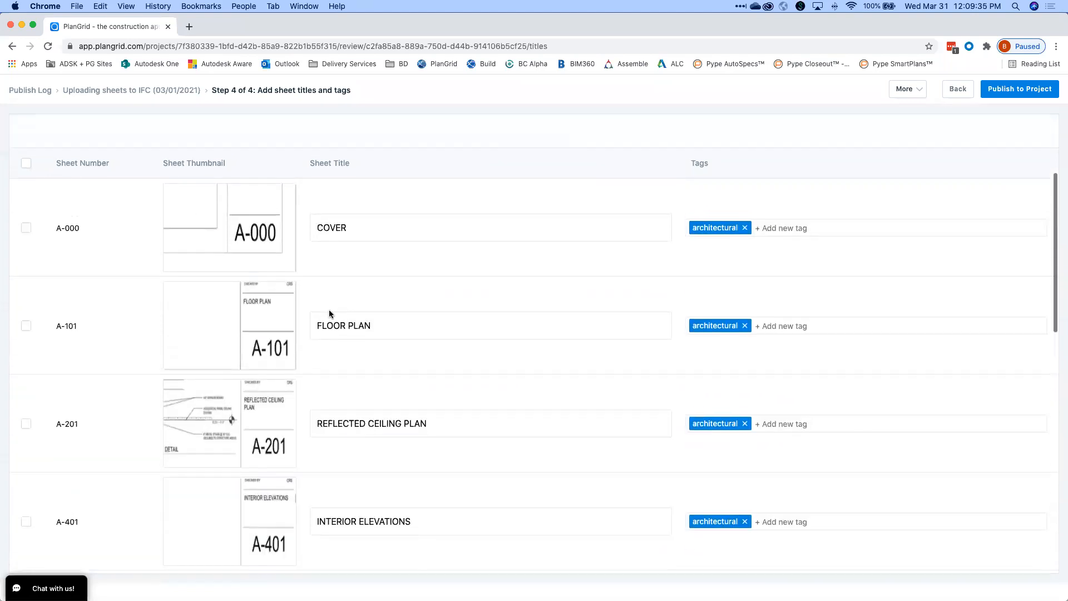
scroll(327, 309, down, 2)
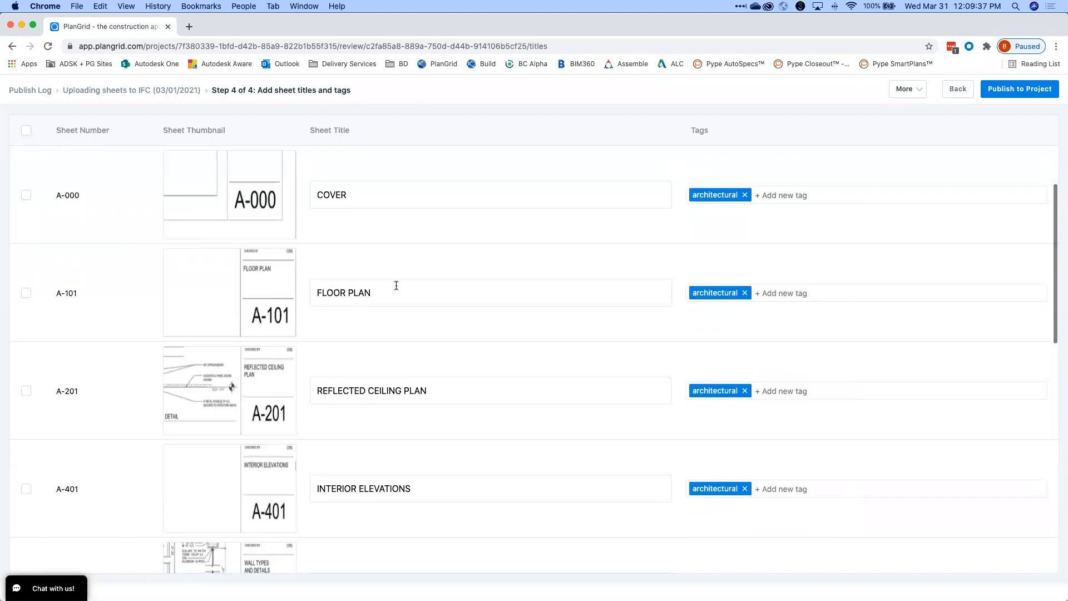
scroll(420, 297, down, 1)
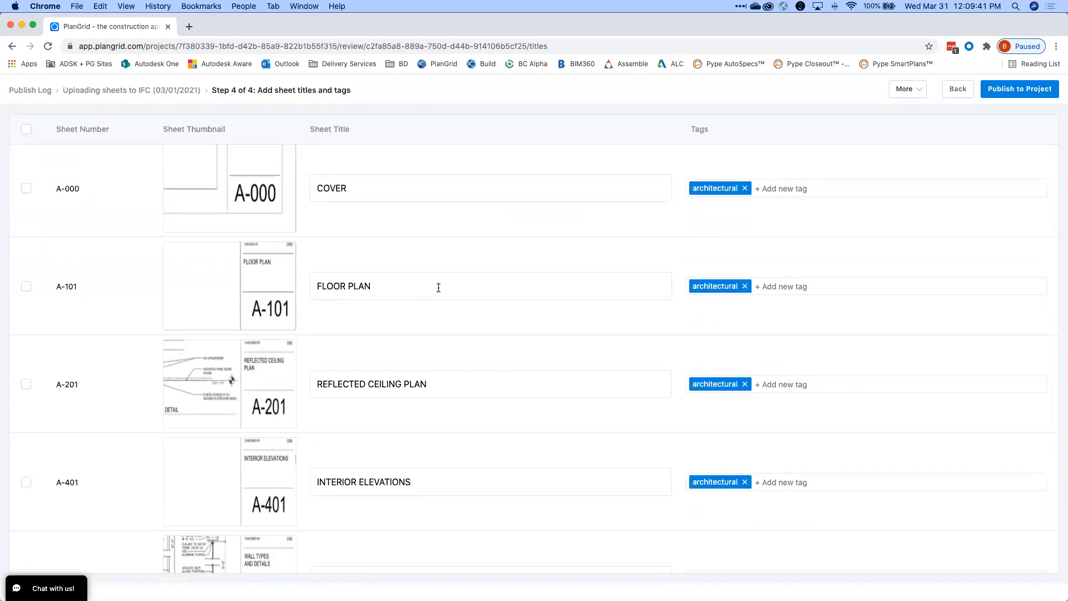
Delete the titles FLOOR PLAN, REFLECTED CEILING PLAN and INTERIOR ELEVATIONS from A-101, A-201 and A-401.
drag(438, 288, 305, 272)
key(BackSpace)
drag(480, 391, 228, 382)
key(BackSpace)
drag(464, 482, 308, 478)
key(BackSpace)
click(358, 434)
Select sheets A-101, A-201 and A-401 together for bulk editing.
scroll(356, 431, down, 3)
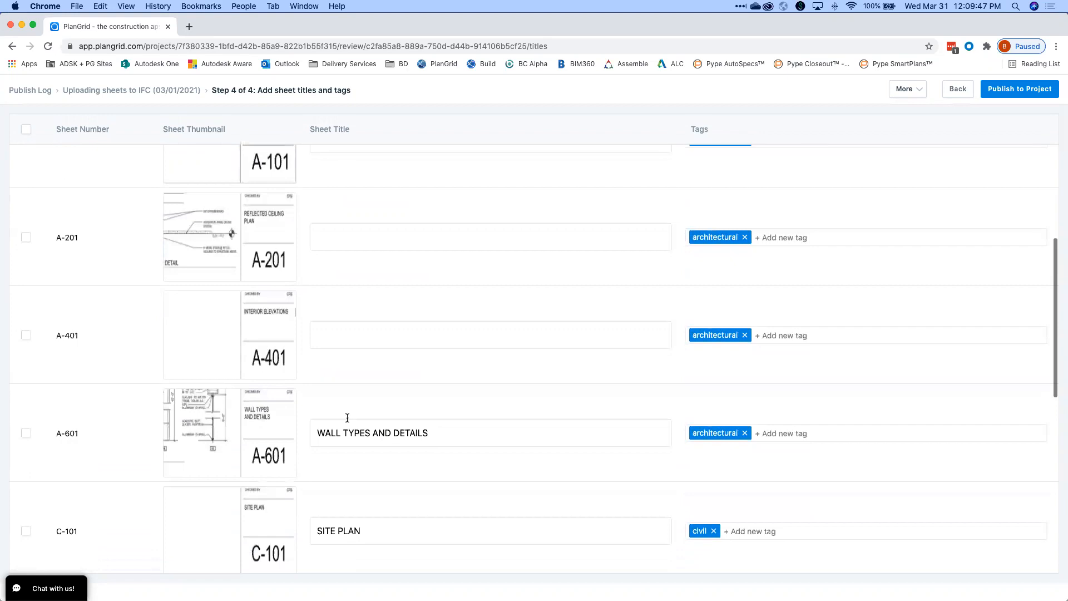
scroll(377, 267, up, 2)
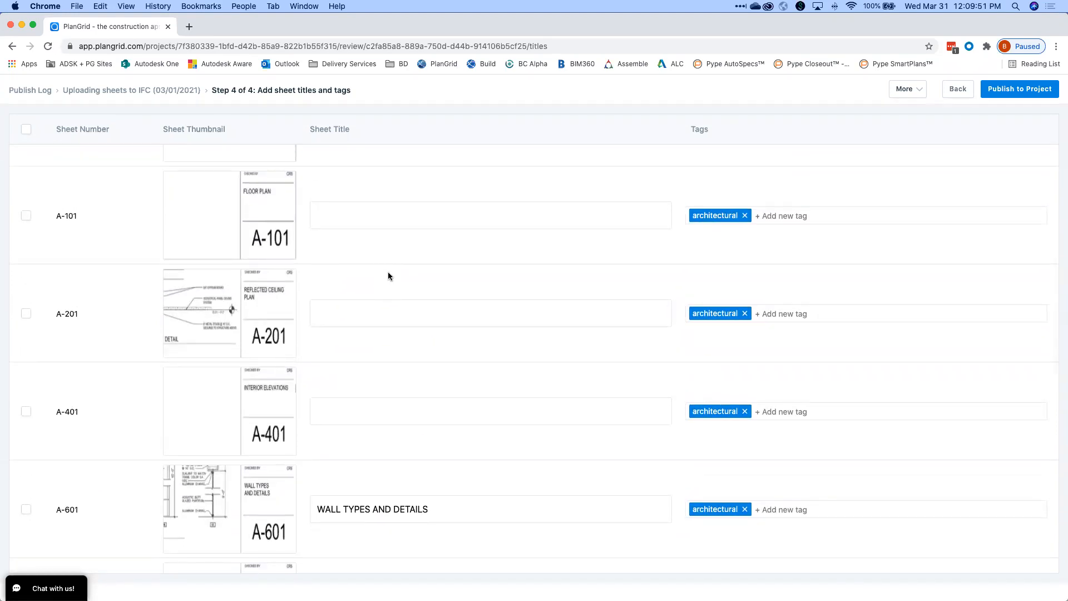
scroll(389, 276, up, 1)
scroll(390, 272, up, 1)
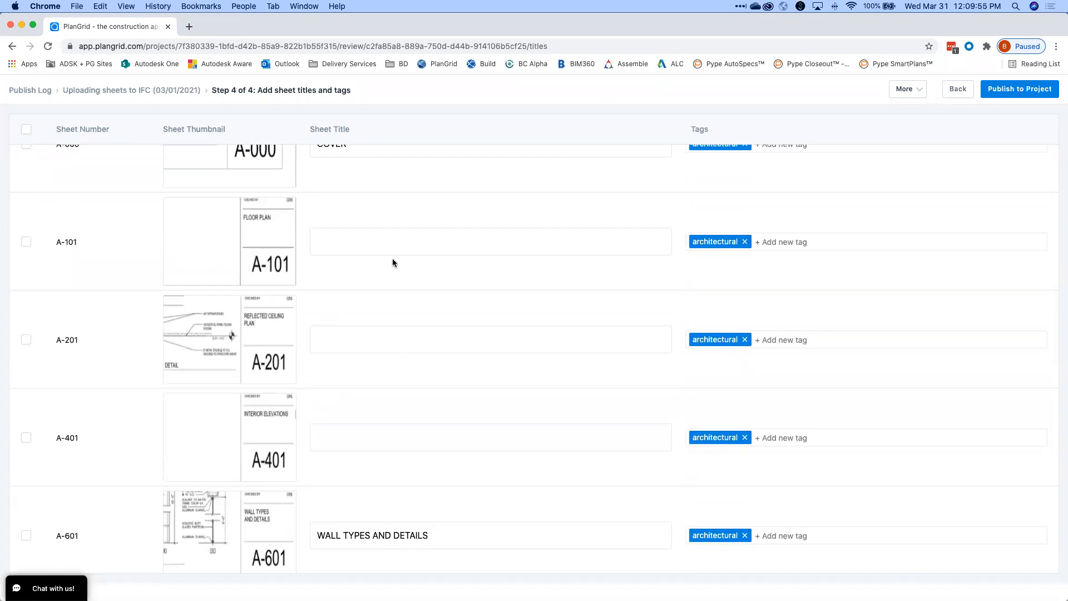
click(26, 241)
click(26, 342)
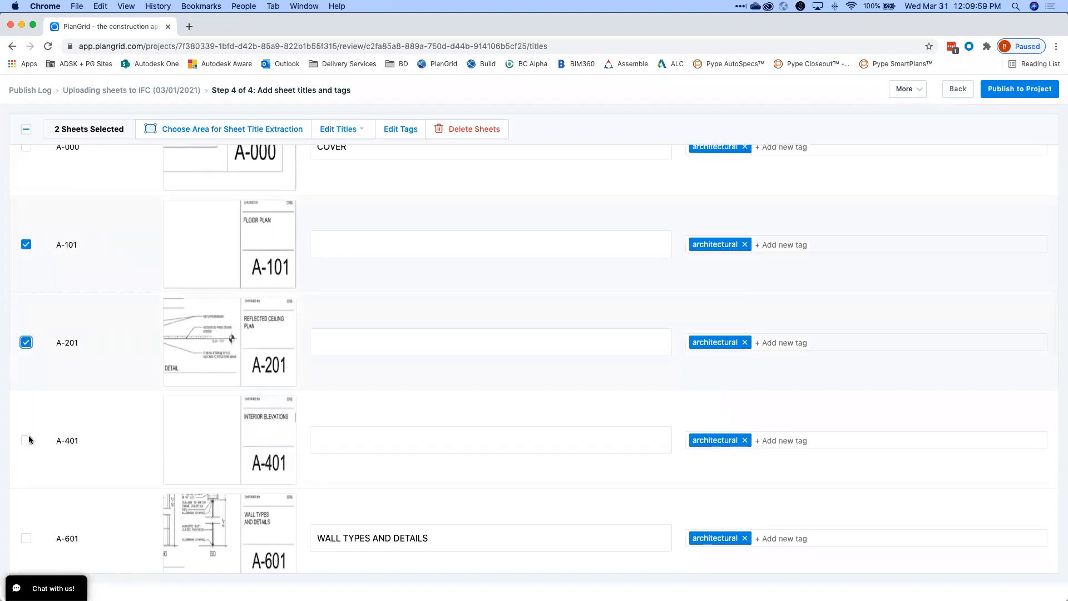
click(28, 439)
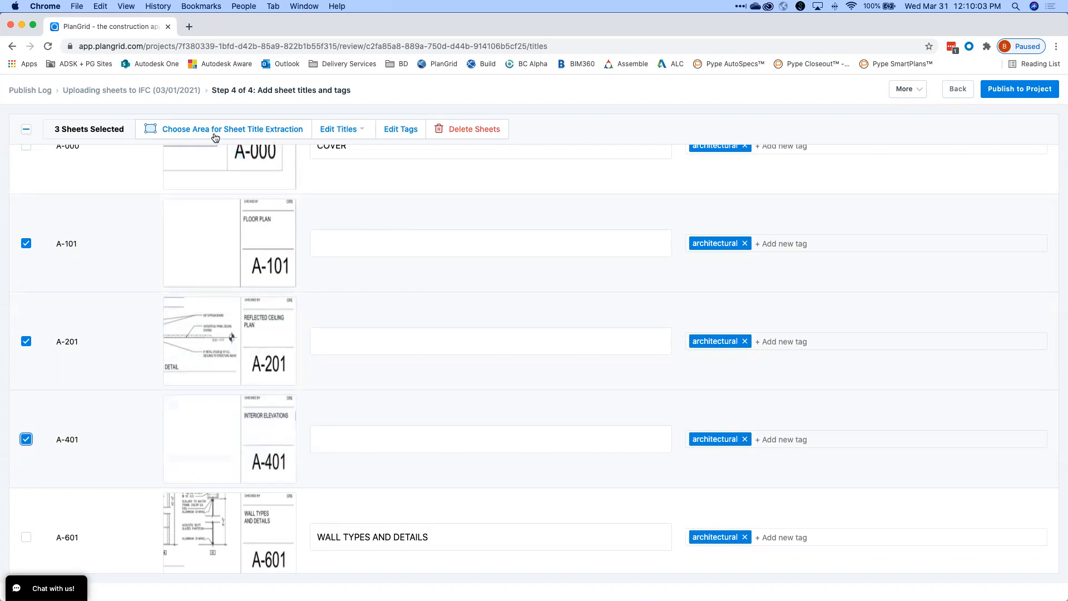
Draw the sheet title area around FLOOR PLAN in A-101's title block and apply it.
click(247, 129)
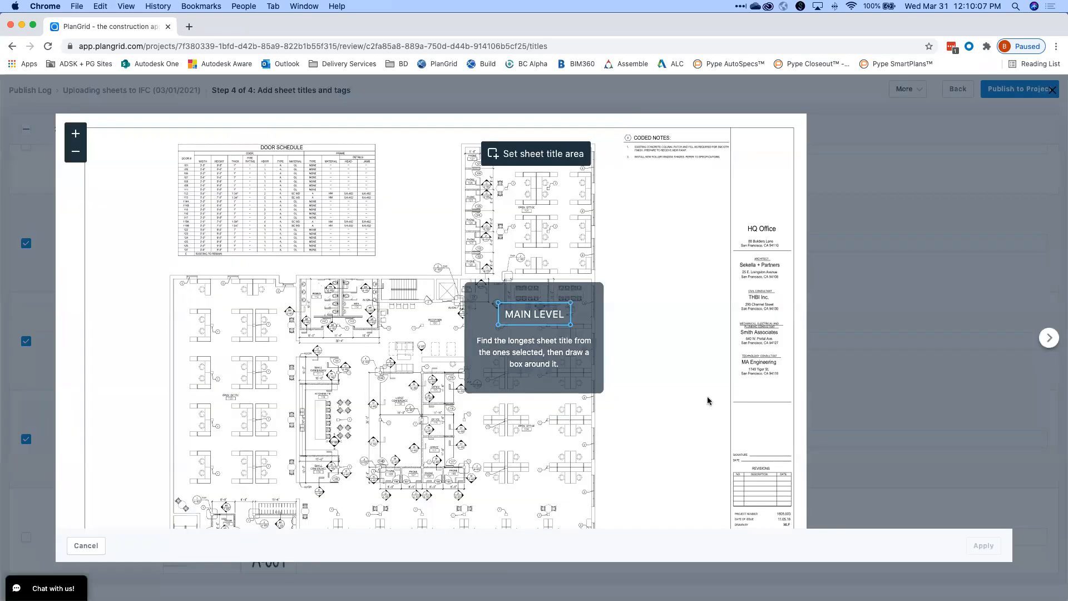
drag(354, 415, 322, 323)
drag(278, 369, 273, 336)
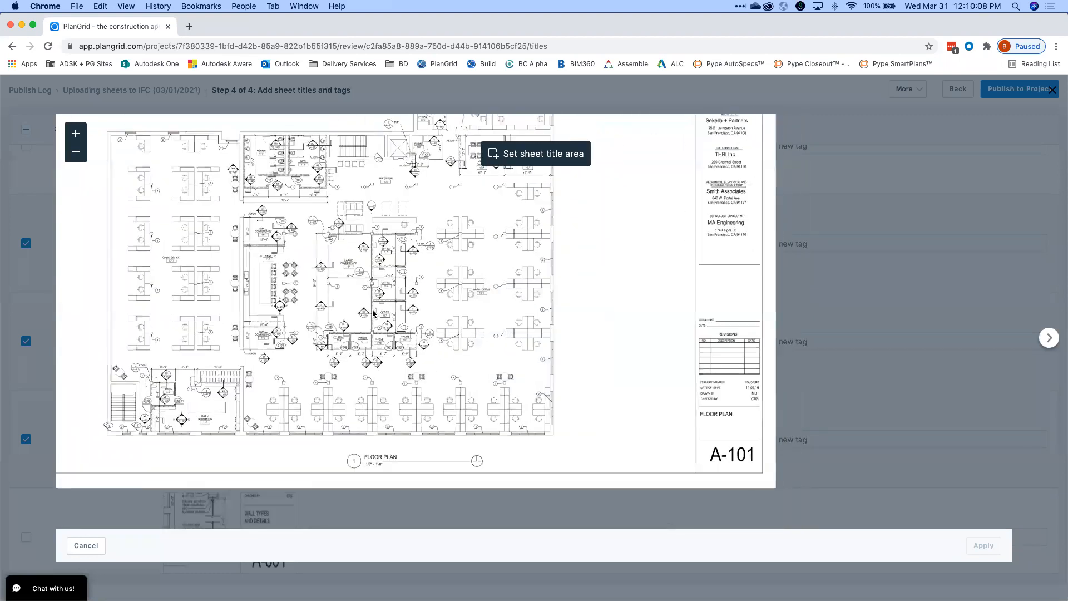
scroll(553, 425, up, 2)
drag(606, 409, 456, 311)
scroll(456, 311, up, 2)
mouse_move(445, 369)
mouse_down()
mouse_move(333, 465)
mouse_move(256, 398)
mouse_up()
scroll(562, 360, up, 2)
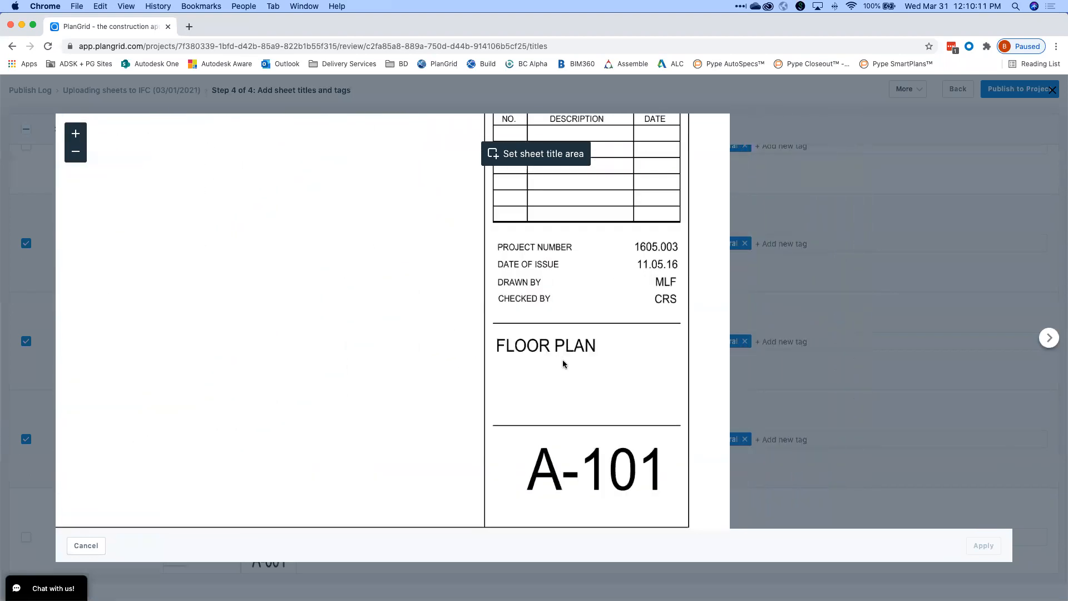
drag(576, 367, 555, 344)
click(519, 153)
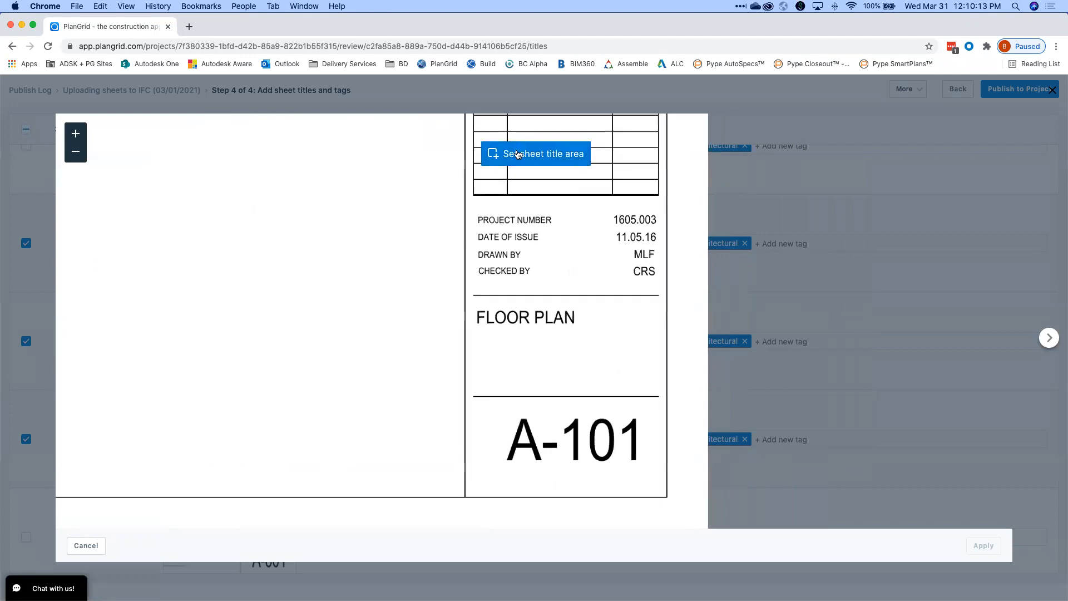
drag(470, 302, 658, 389)
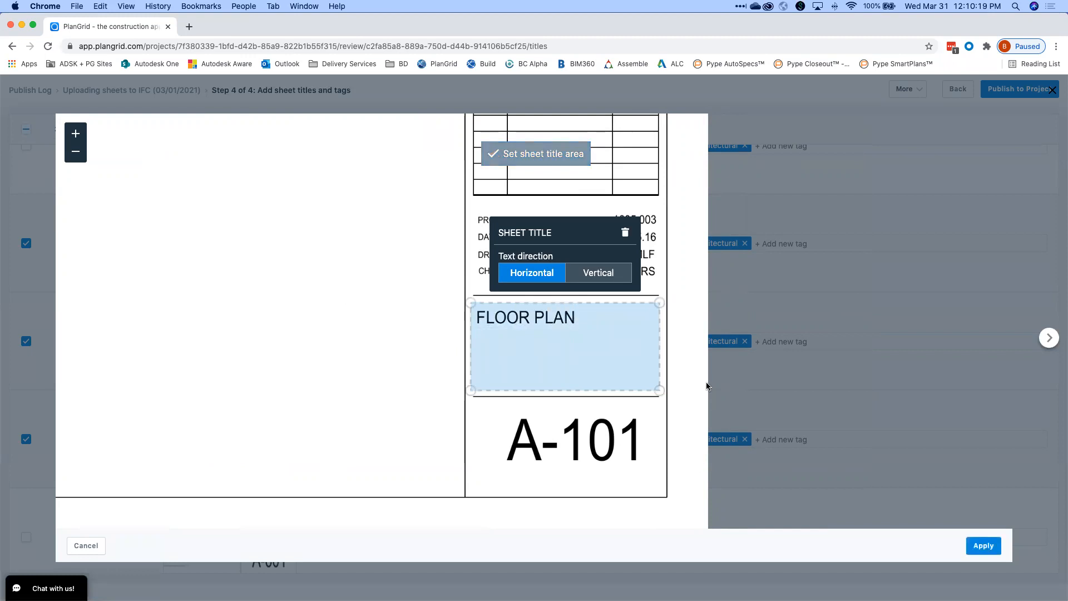
click(971, 547)
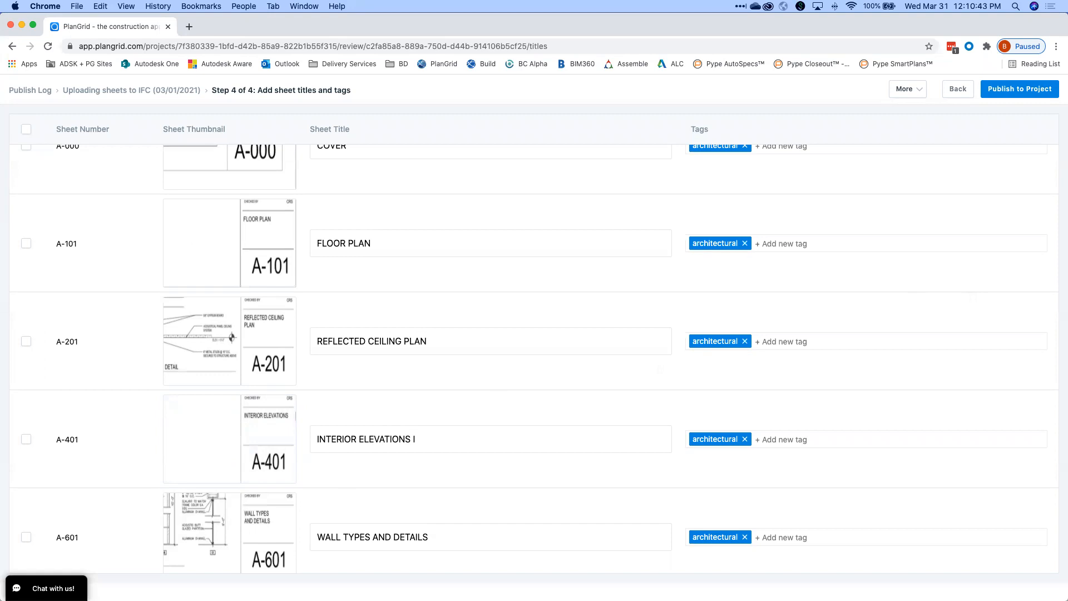
Change sheet A-000's title from COVER to 'Cover Sheet'.
scroll(656, 170, up, 5)
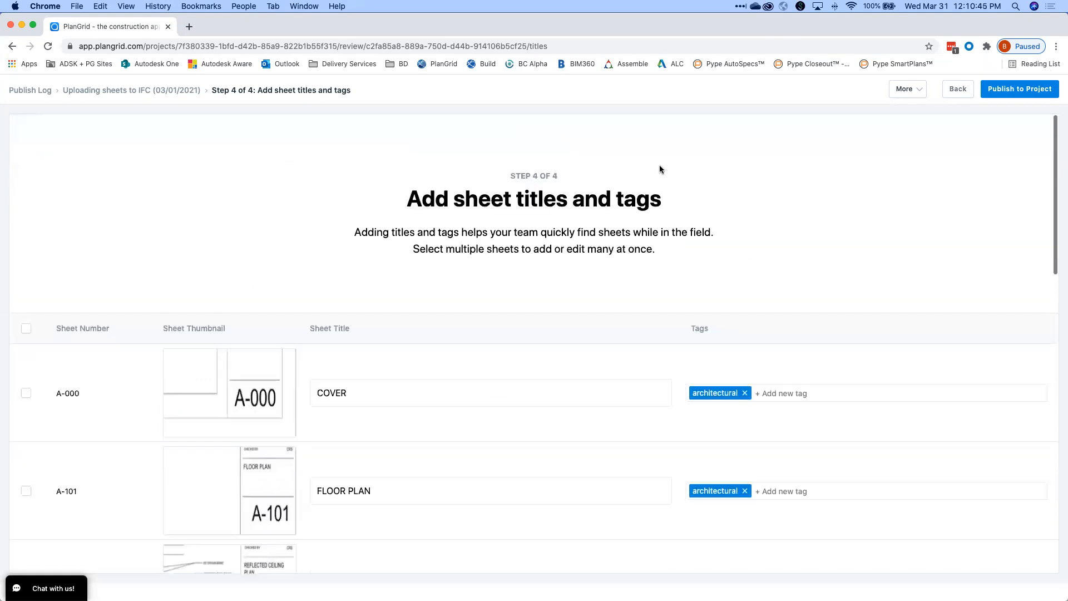
scroll(594, 220, down, 2)
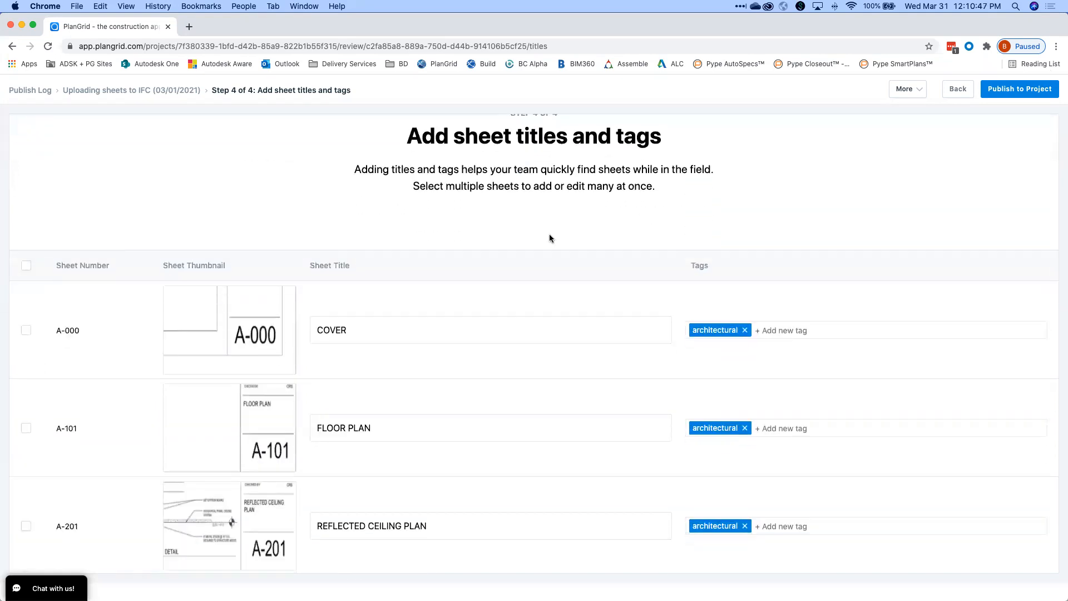
click(355, 326)
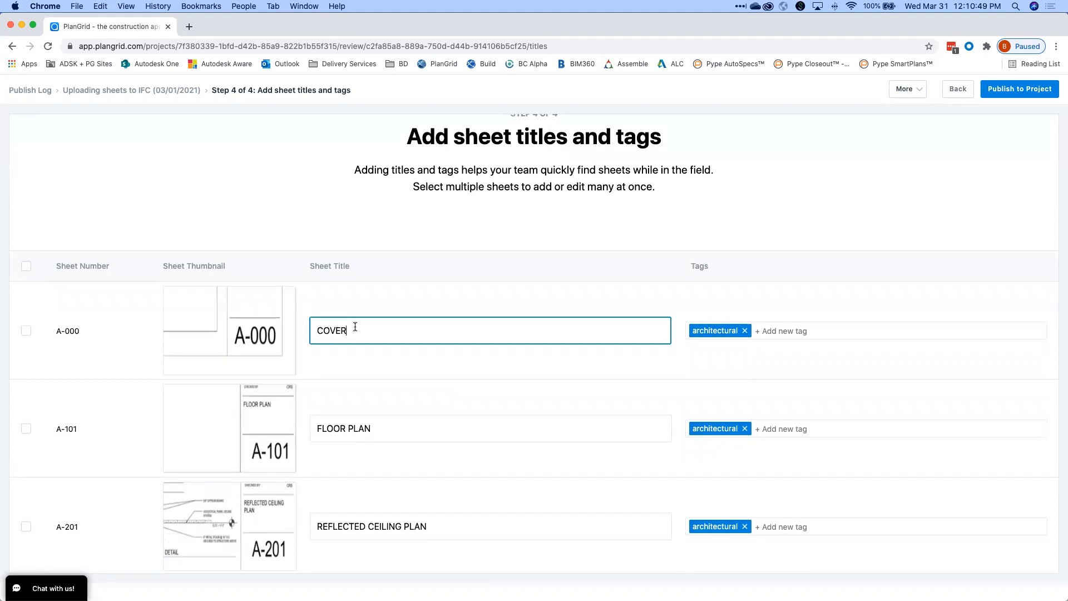
scroll(384, 339, down, 4)
click(393, 312)
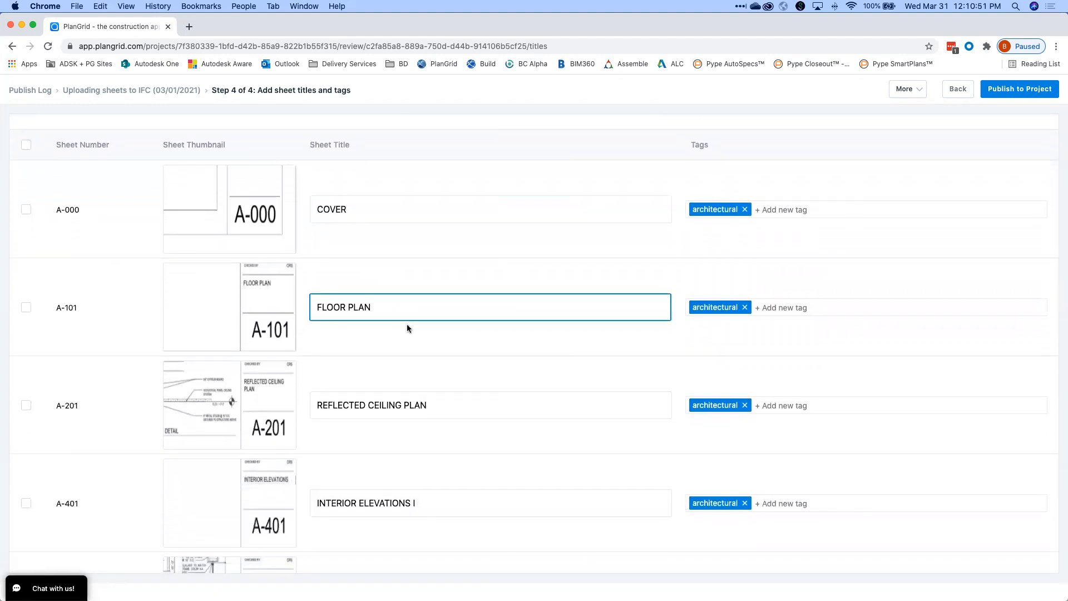
click(386, 207)
key(BackSpace)
text(Cover Sheet)
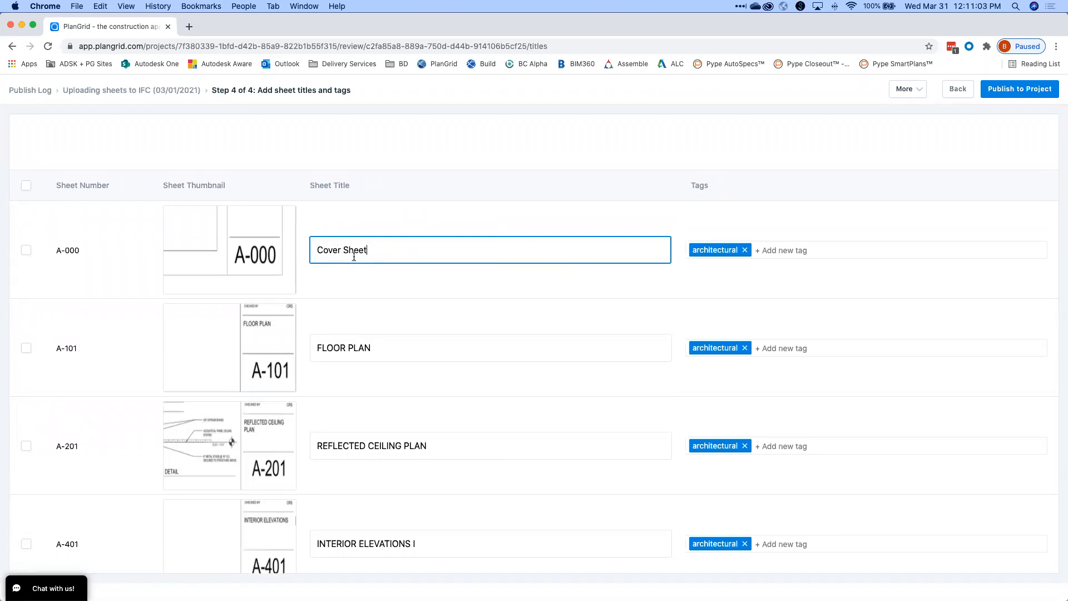
Select all 11 sheets with the header checkbox.
scroll(359, 255, down, 1)
scroll(359, 254, down, 1)
scroll(357, 254, up, 1)
scroll(356, 253, up, 2)
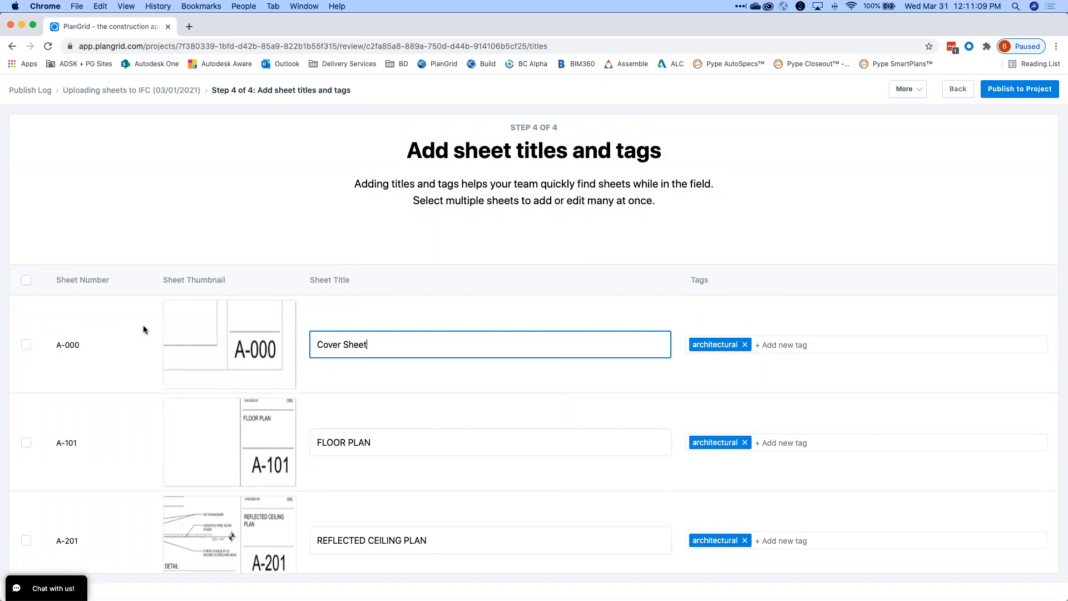
scroll(40, 233, down, 3)
scroll(39, 228, up, 1)
click(26, 196)
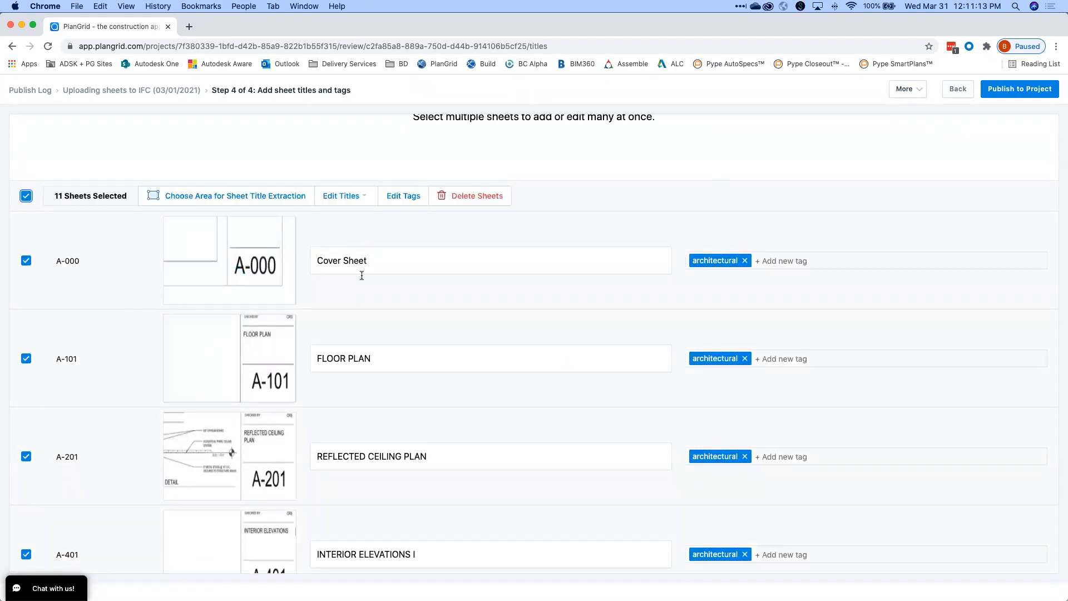
Add the characters 'HDOT 2021 -' to the left of all 11 sheet titles.
click(356, 198)
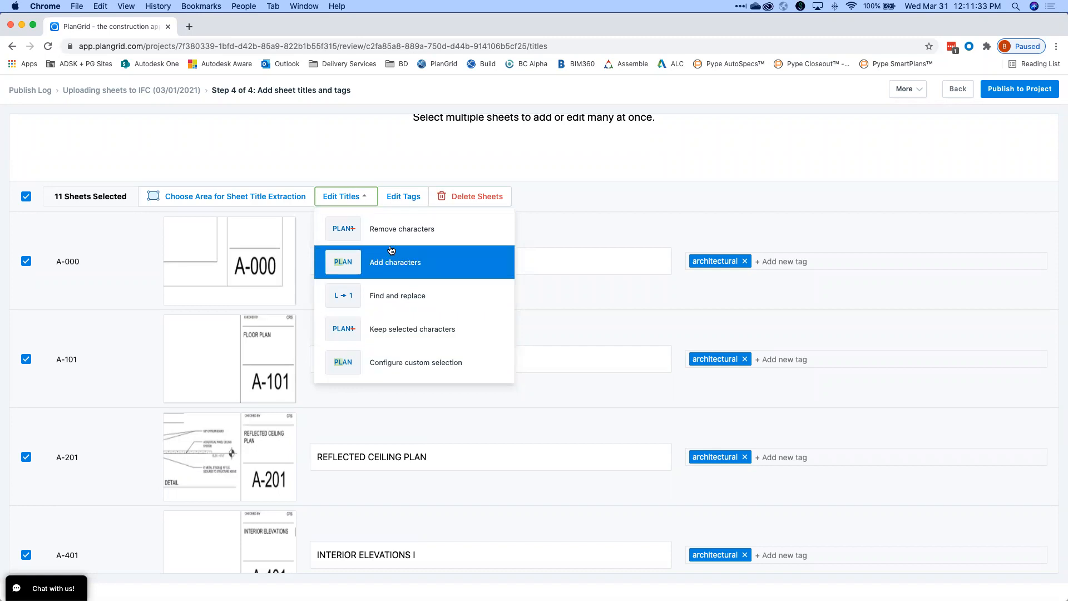
click(364, 267)
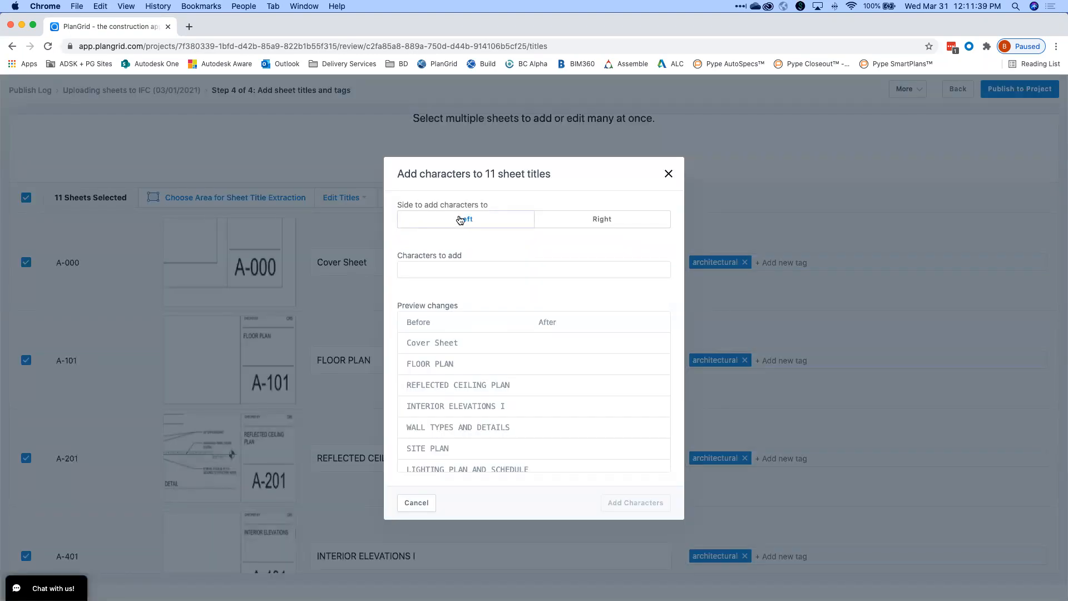
click(460, 219)
click(451, 268)
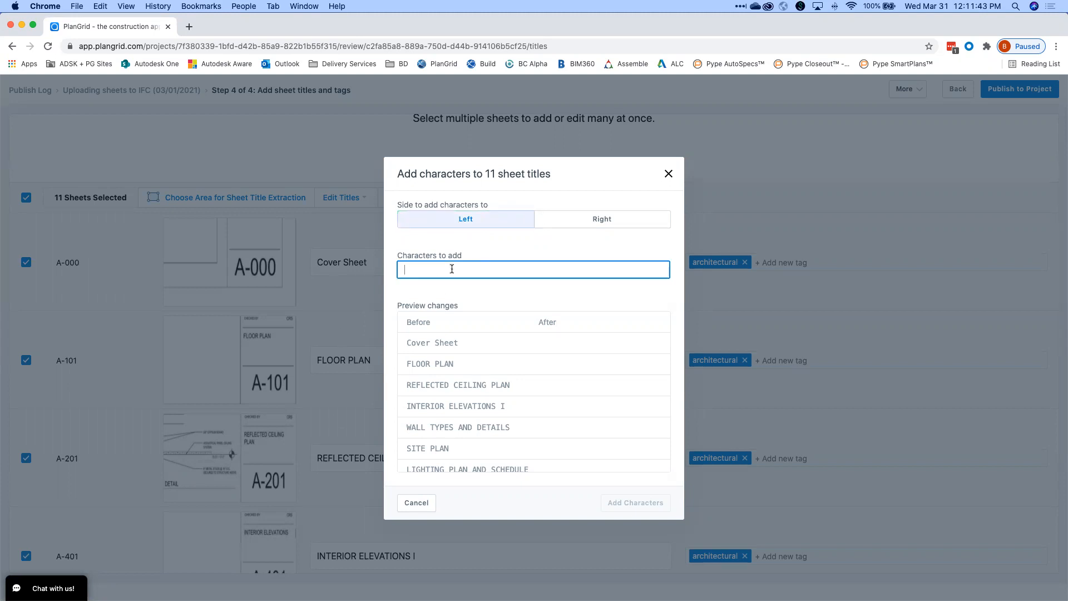
text(HDOT 2021 -)
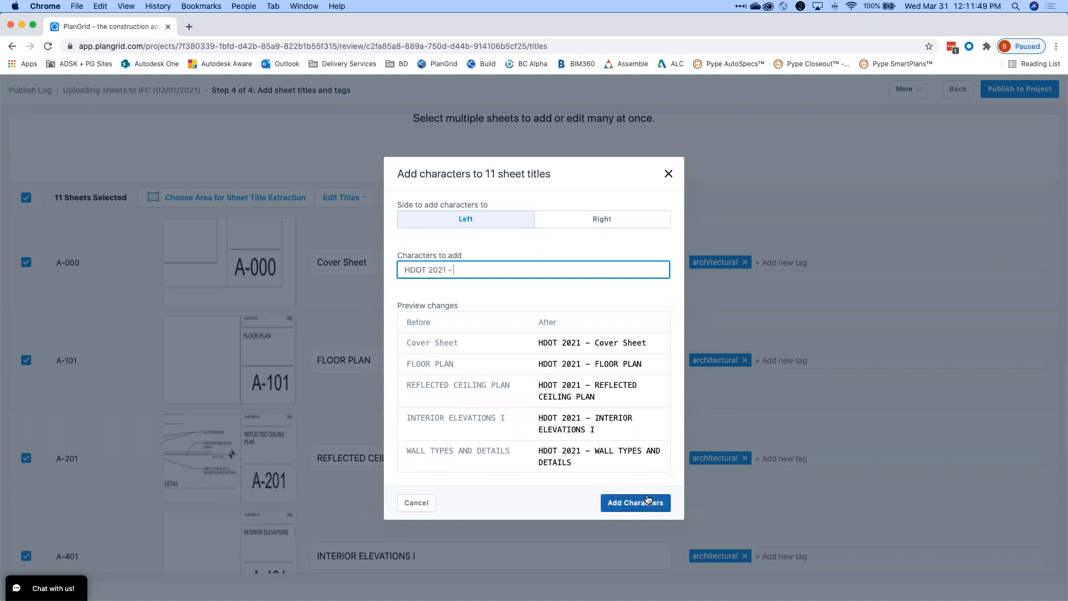
click(635, 503)
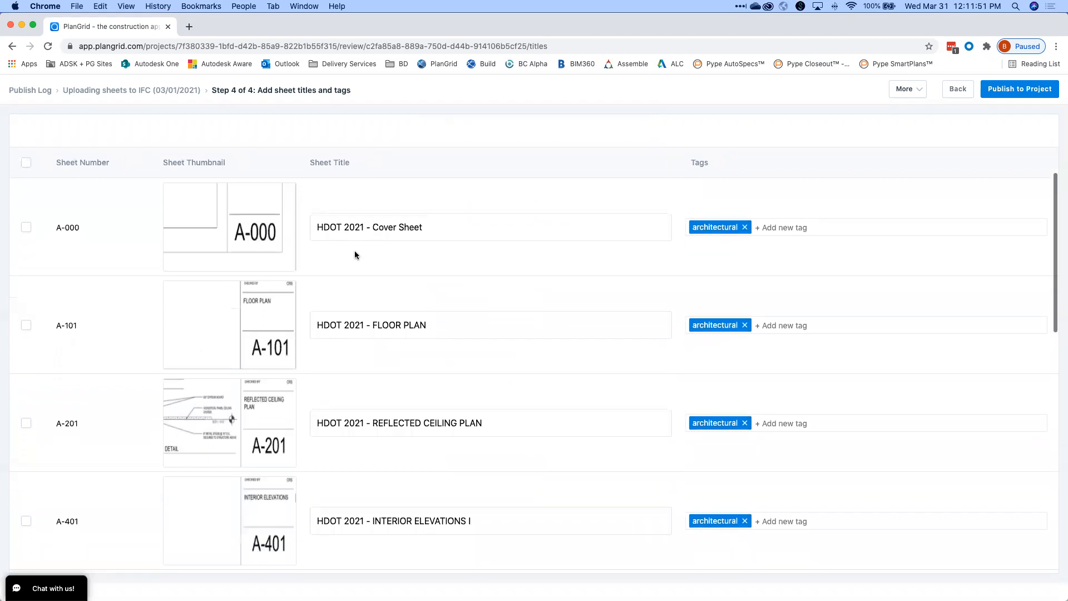
click(343, 225)
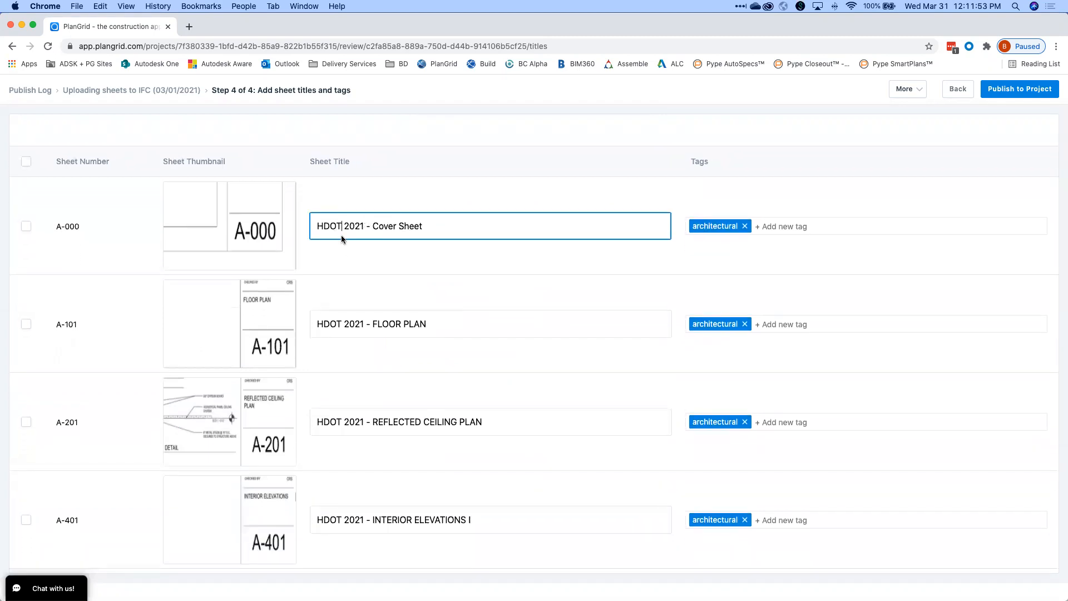
scroll(345, 332, down, 4)
scroll(364, 330, down, 2)
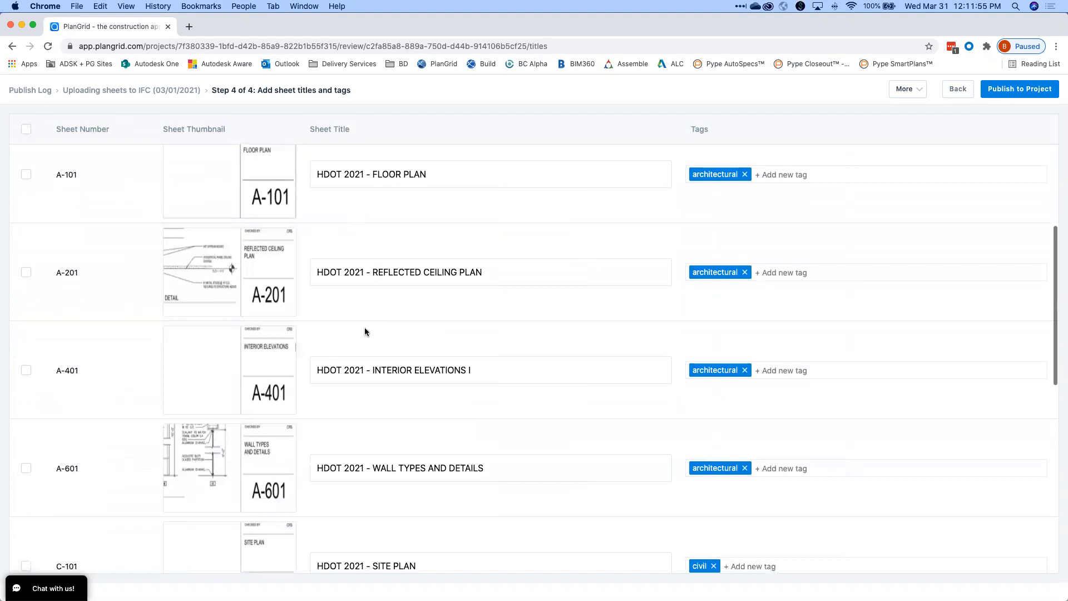
scroll(363, 289, down, 1)
scroll(374, 272, up, 7)
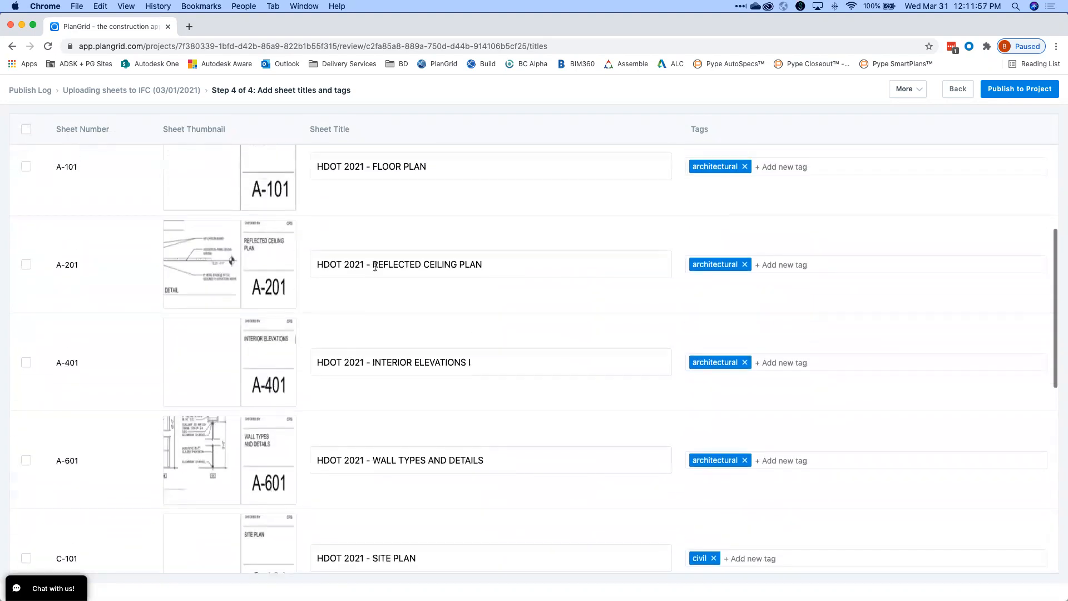
scroll(377, 266, up, 1)
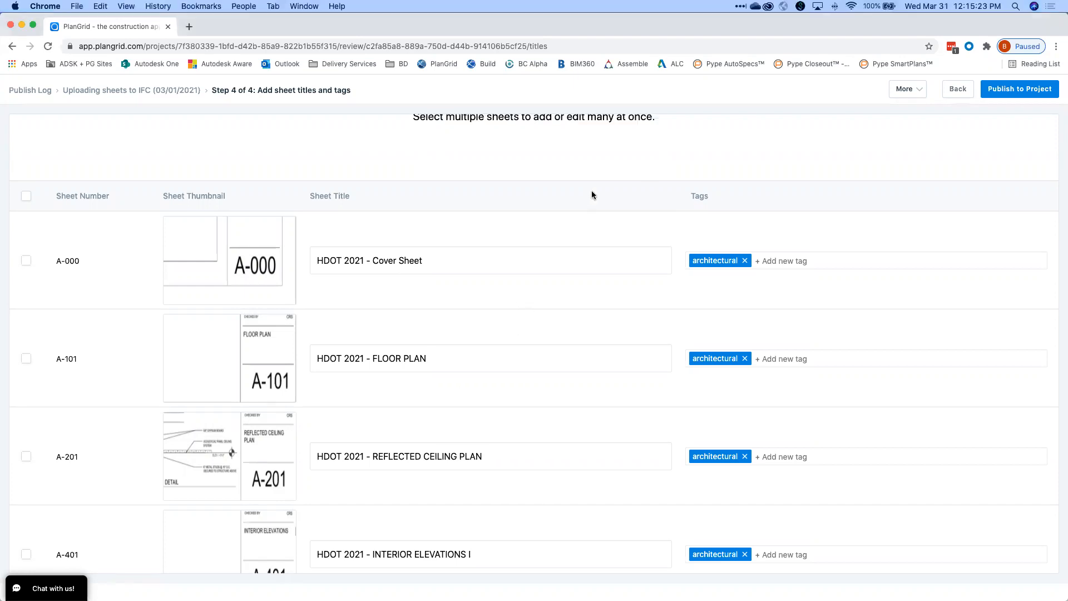
scroll(590, 194, up, 3)
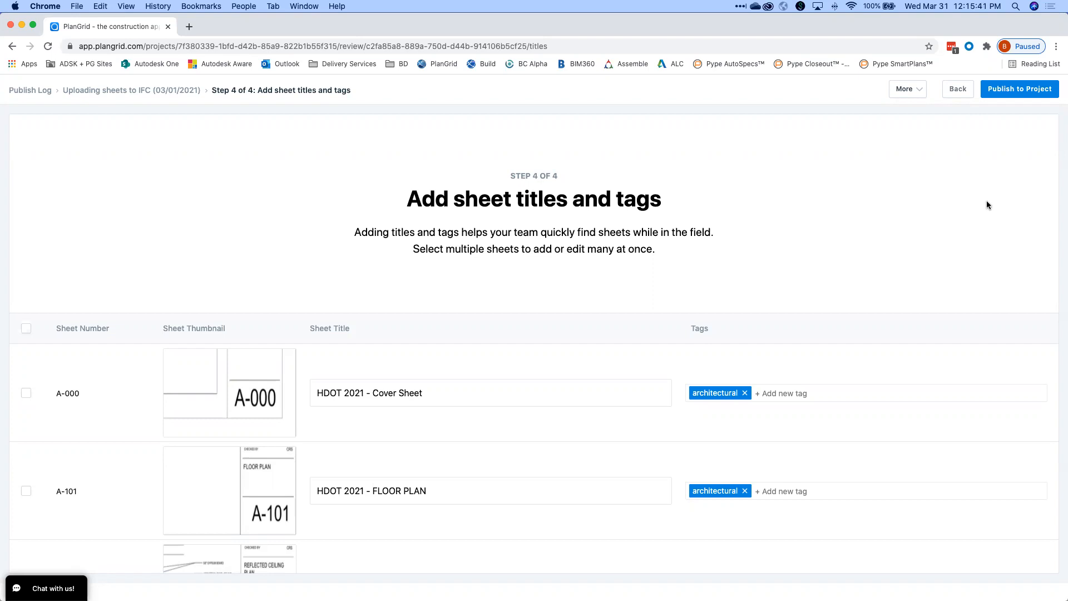
Review the 11 prefixed sheet titles and tags, then publish them to HDOT Training Project.
scroll(895, 248, down, 3)
scroll(895, 250, down, 15)
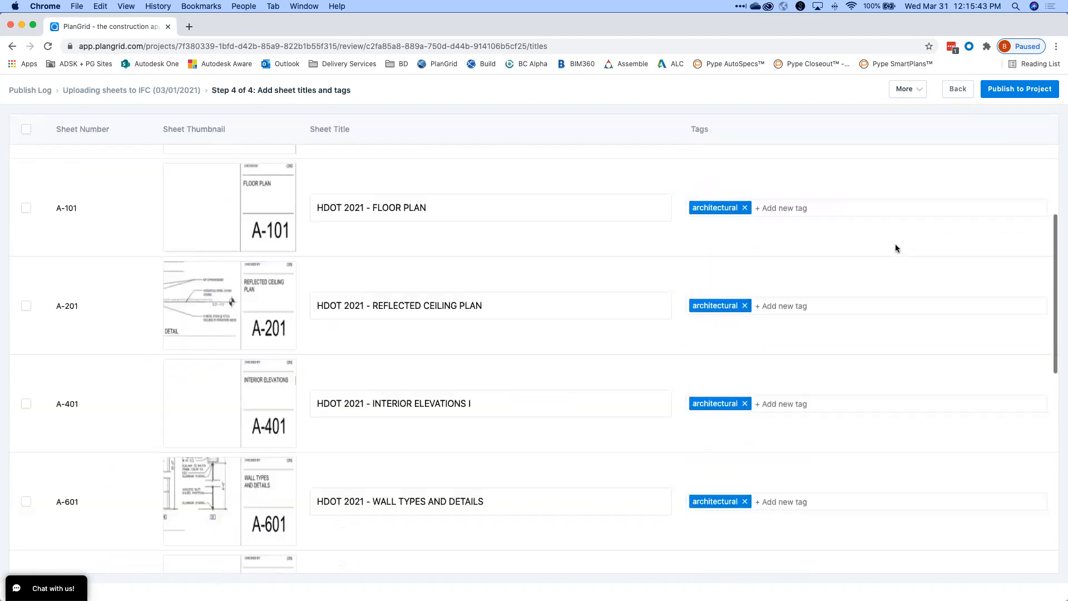
scroll(876, 242, up, 20)
scroll(866, 240, down, 15)
scroll(853, 238, up, 15)
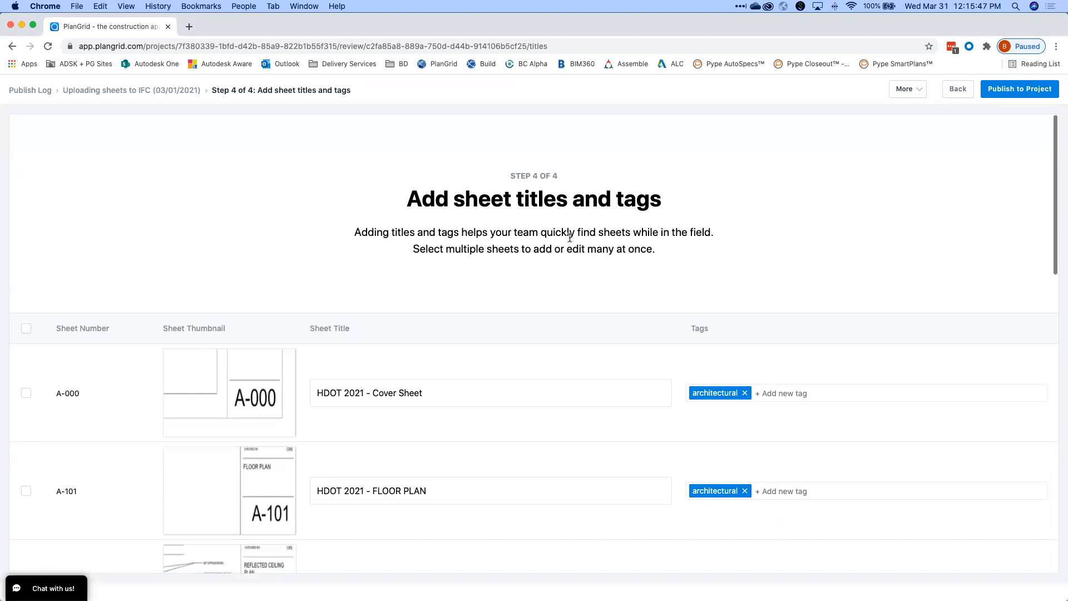
scroll(559, 238, down, 2)
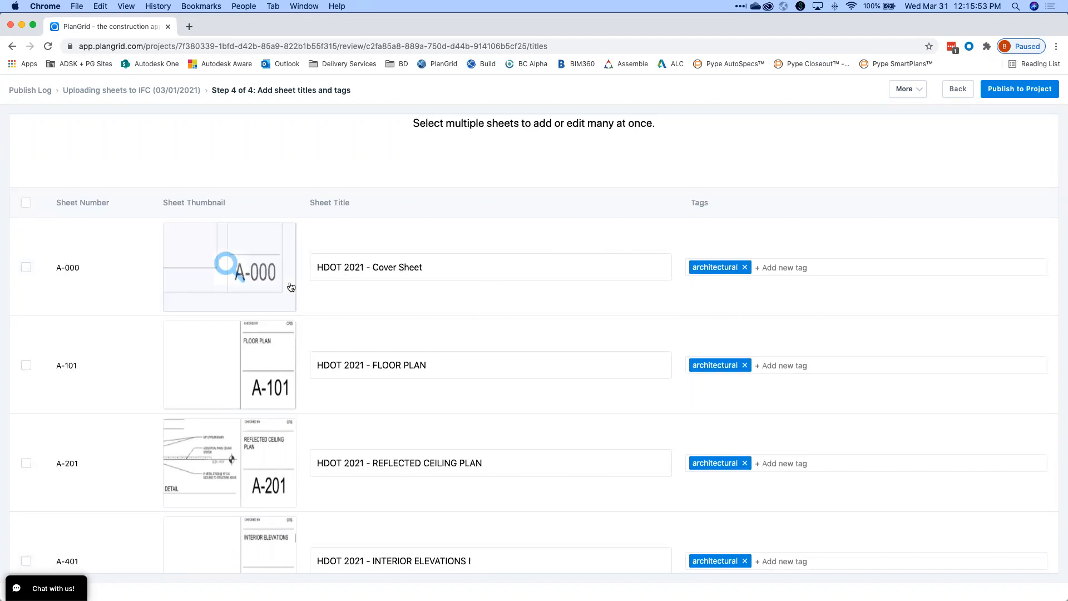
scroll(281, 275, down, 4)
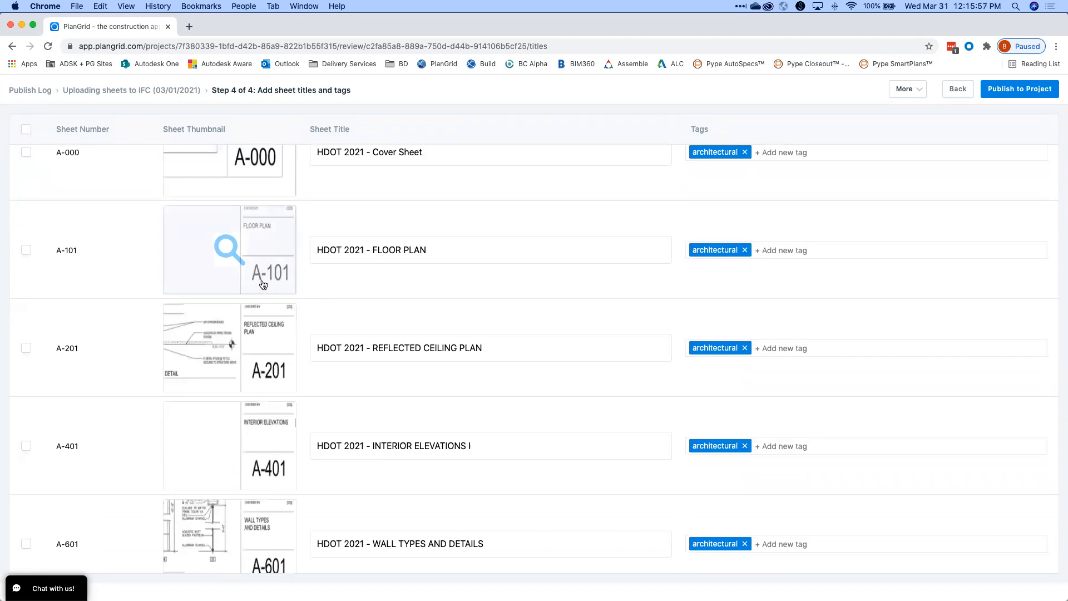
scroll(722, 265, down, 10)
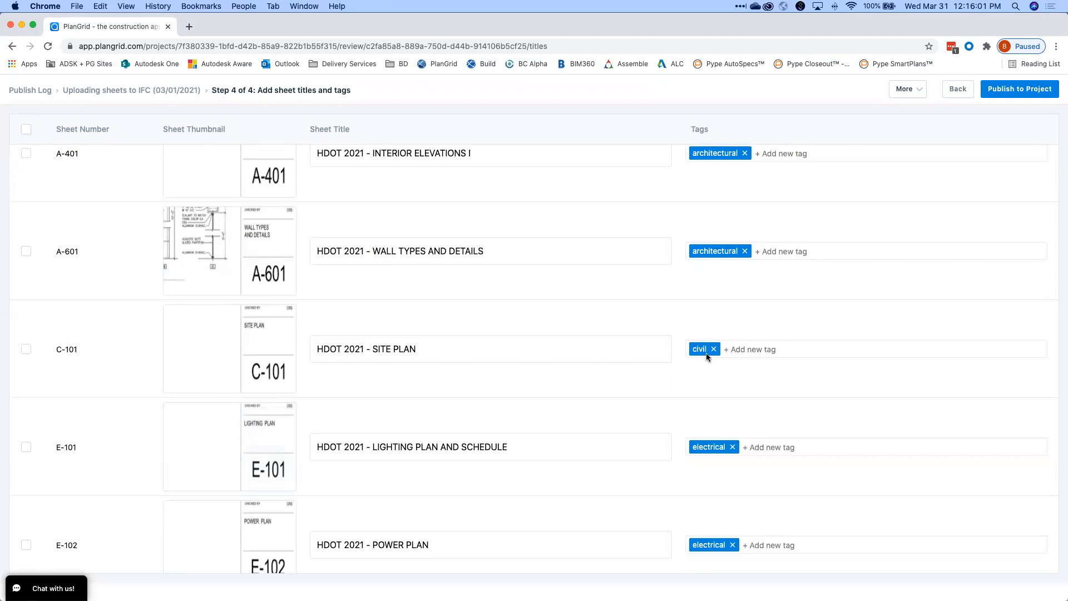
scroll(806, 440, down, 1)
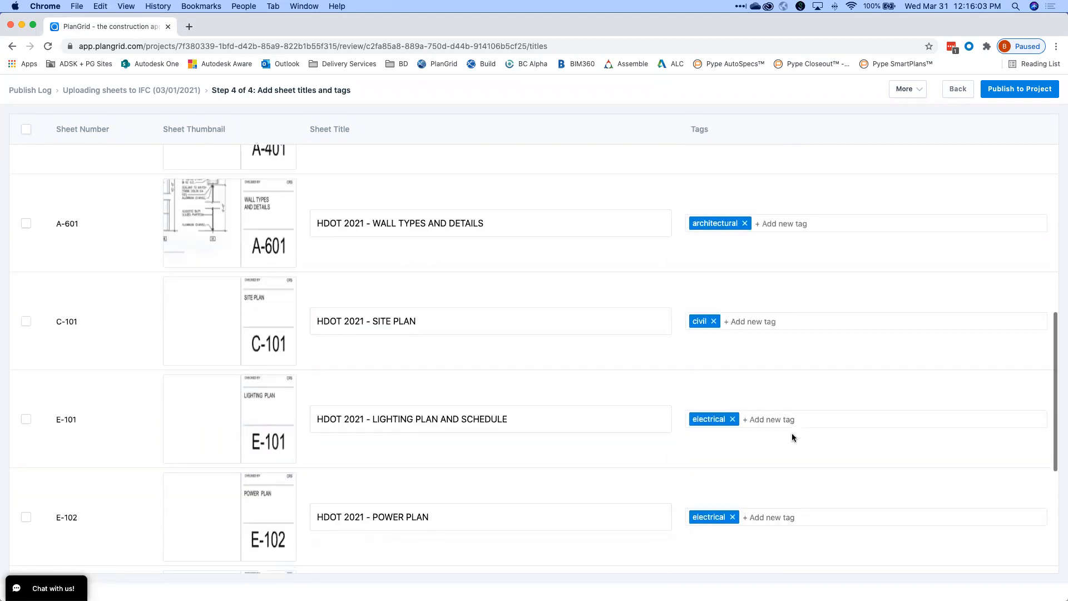
scroll(787, 438, up, 20)
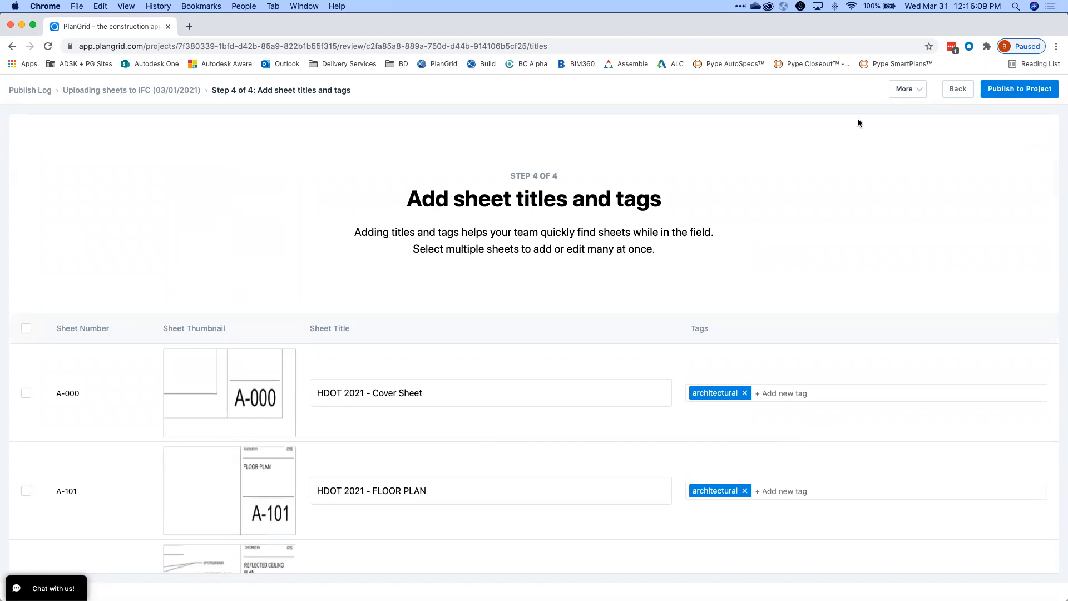
click(1029, 91)
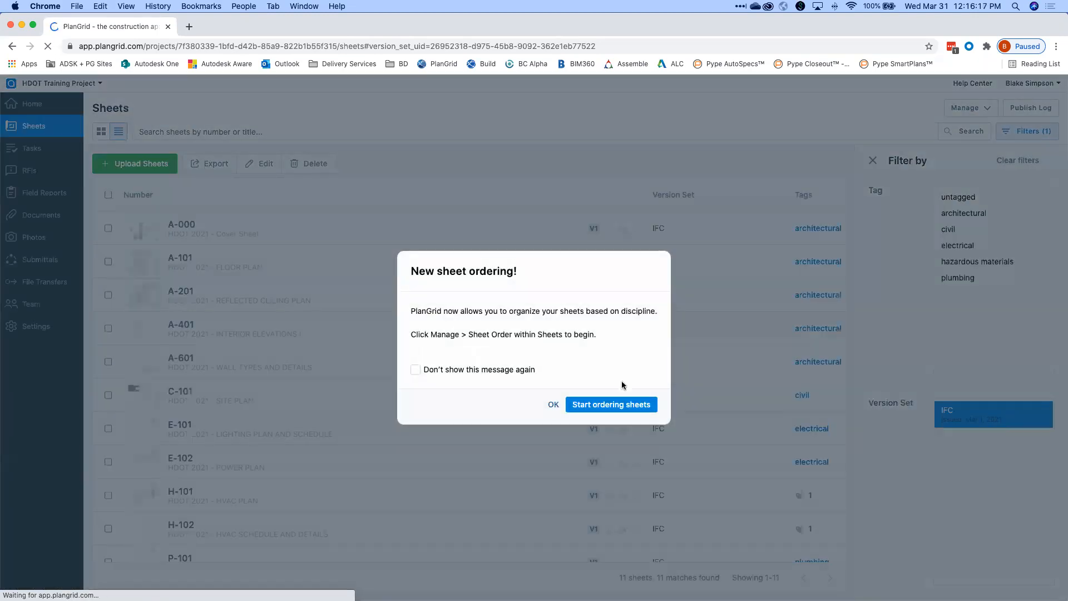
Dismiss the 'New sheet ordering!' notice and look over the 11 IFC sheets.
click(548, 407)
scroll(541, 400, down, 1)
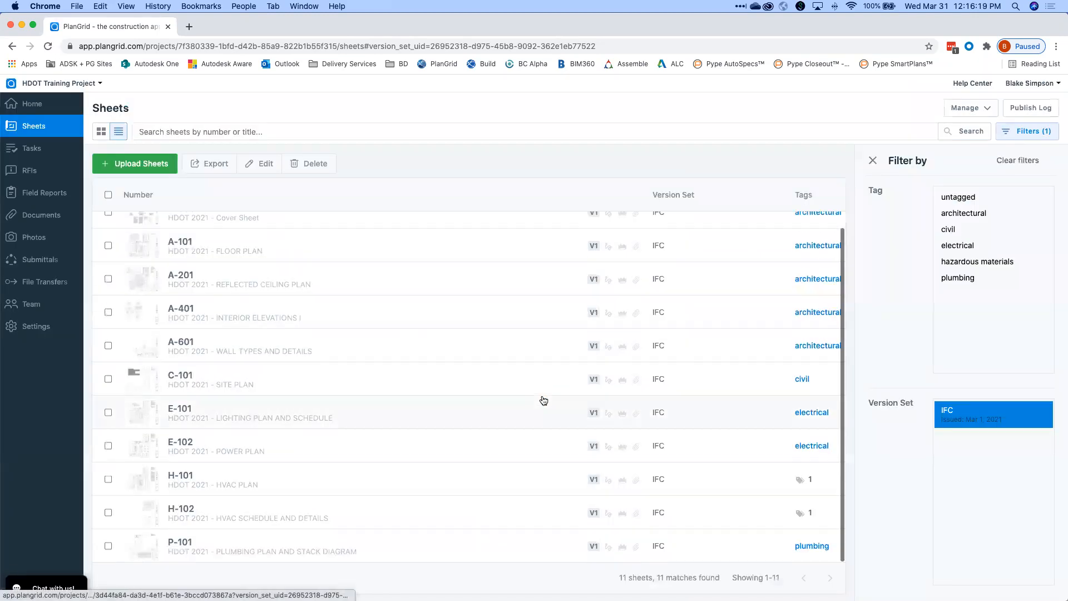
scroll(350, 254, up, 1)
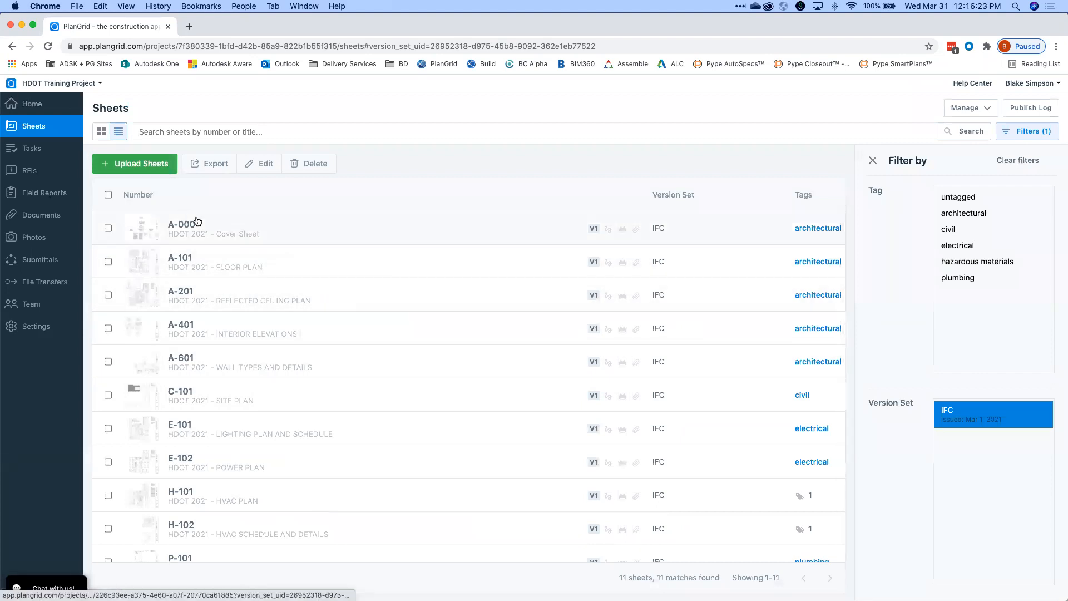
Open sheet A-101 and zoom toward the kitchenette and open office.
click(216, 266)
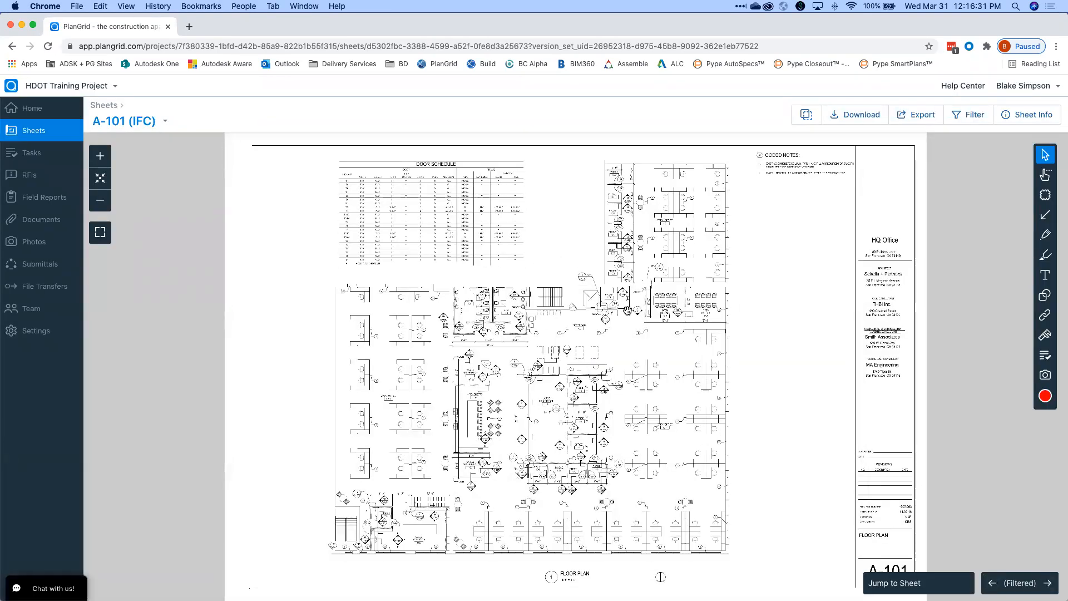
scroll(627, 310, up, 3)
scroll(627, 309, up, 10)
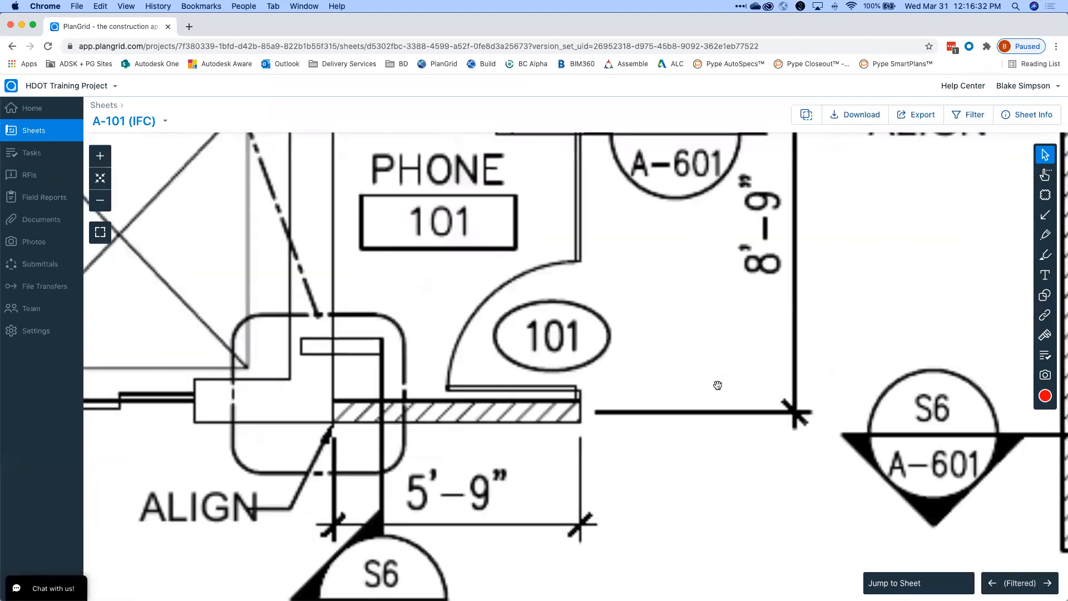
scroll(637, 396, down, 5)
drag(185, 524, 476, 181)
scroll(581, 239, up, 10)
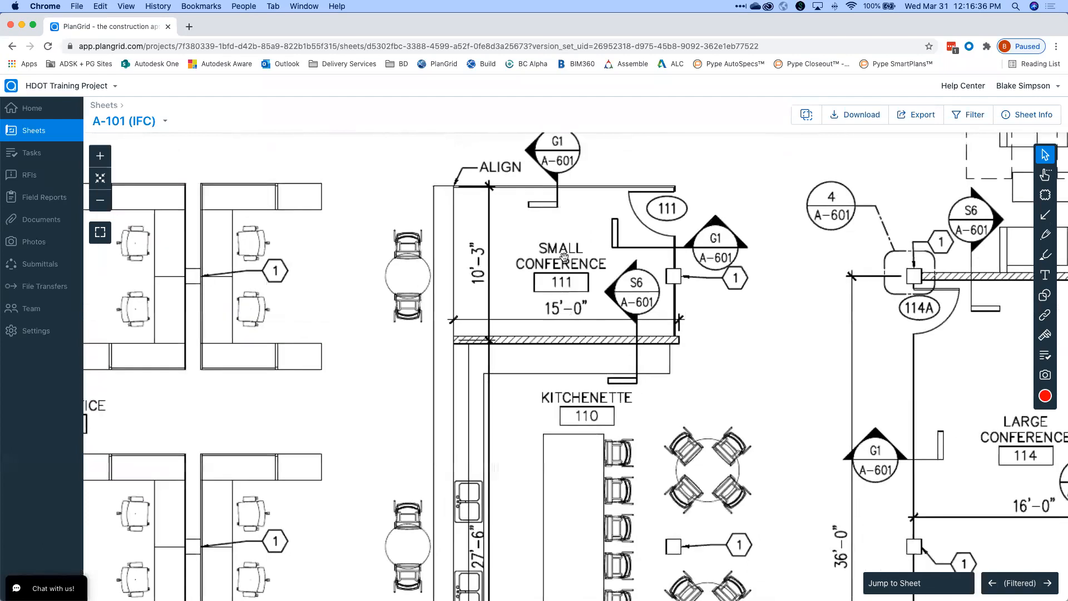
scroll(612, 283, down, 10)
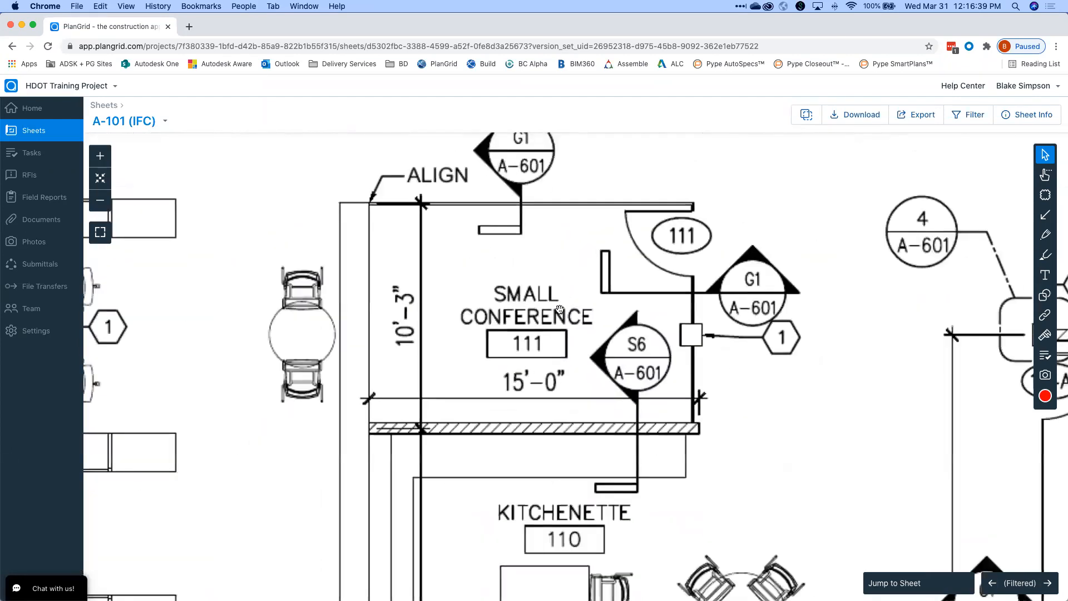
scroll(618, 306, up, 10)
Zoom and pan across the conference rooms on the A-101 floor plan.
drag(618, 306, 358, 328)
scroll(758, 284, down, 10)
scroll(658, 299, right, 10)
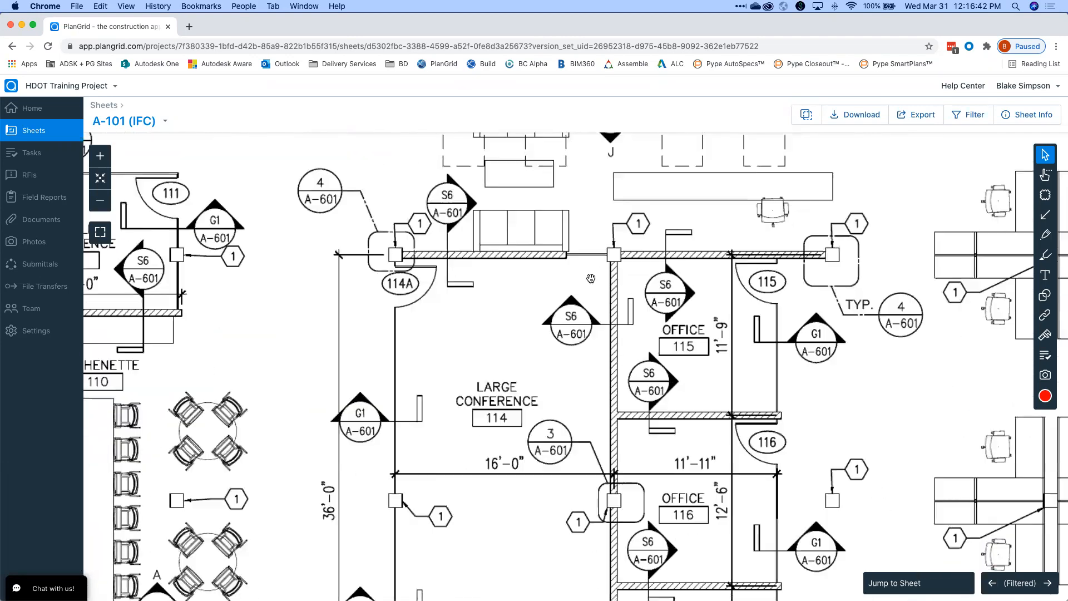
scroll(716, 303, up, 5)
scroll(717, 302, down, 10)
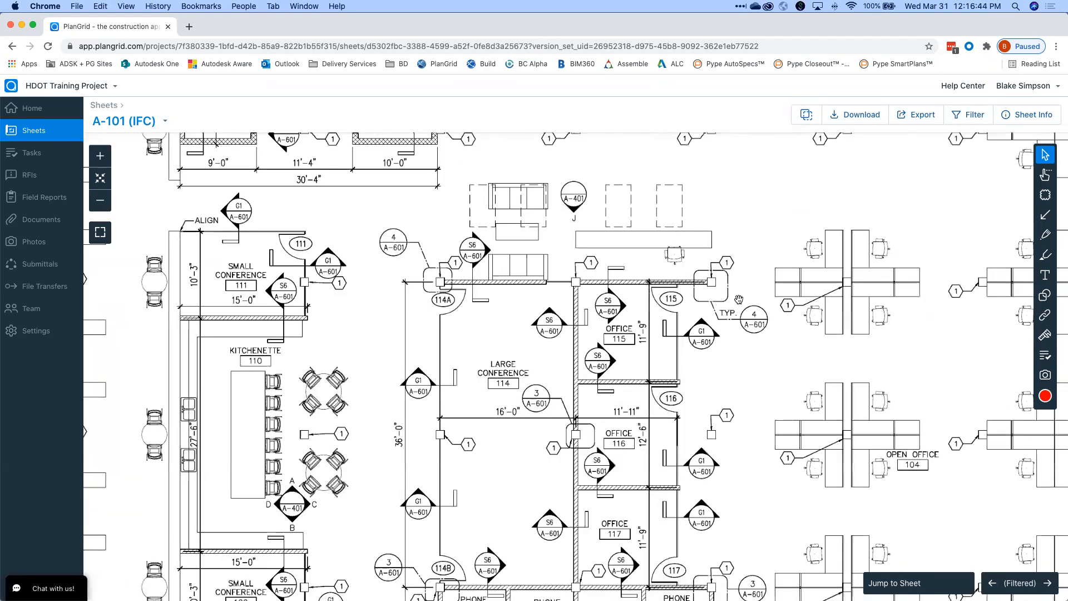
scroll(580, 189, down, 10)
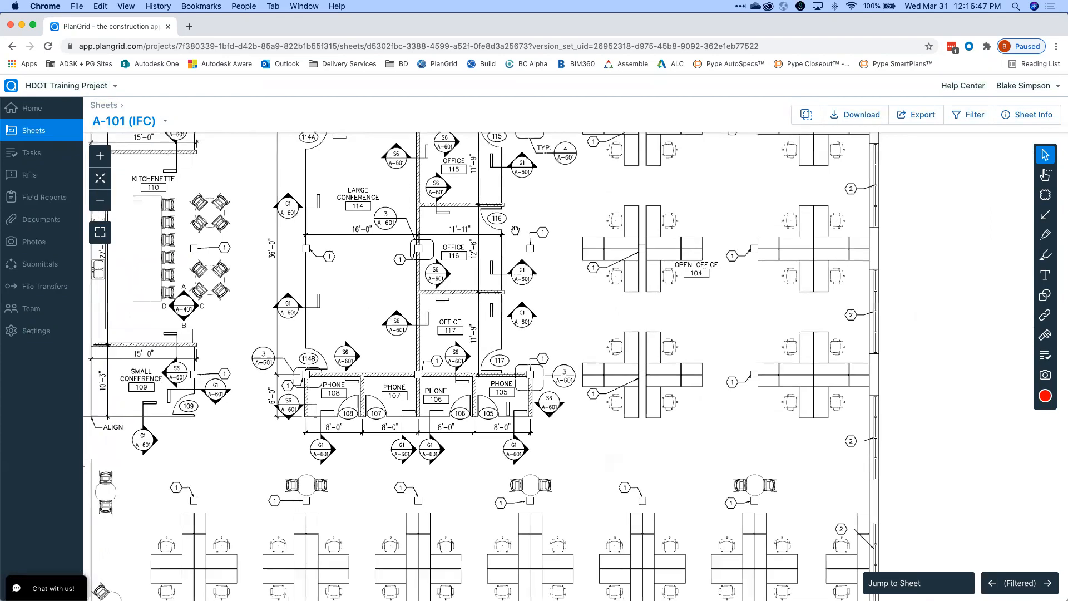
scroll(693, 252, left, 3)
scroll(692, 251, down, 10)
scroll(487, 328, up, 10)
Bring the phone rooms and open office 121 into close, centred view.
drag(487, 328, 203, 453)
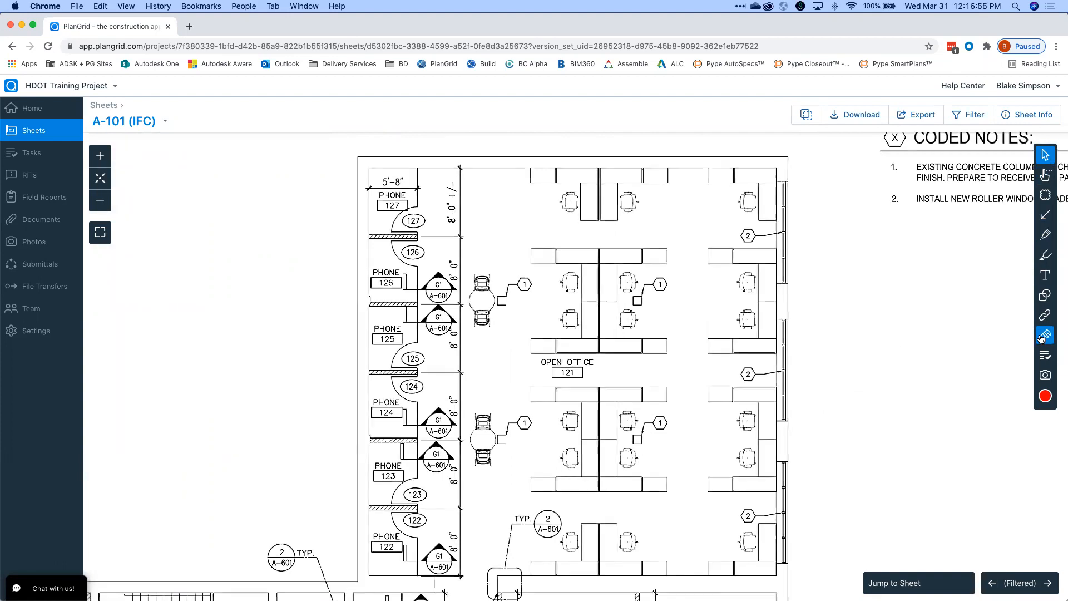
drag(675, 309, 722, 255)
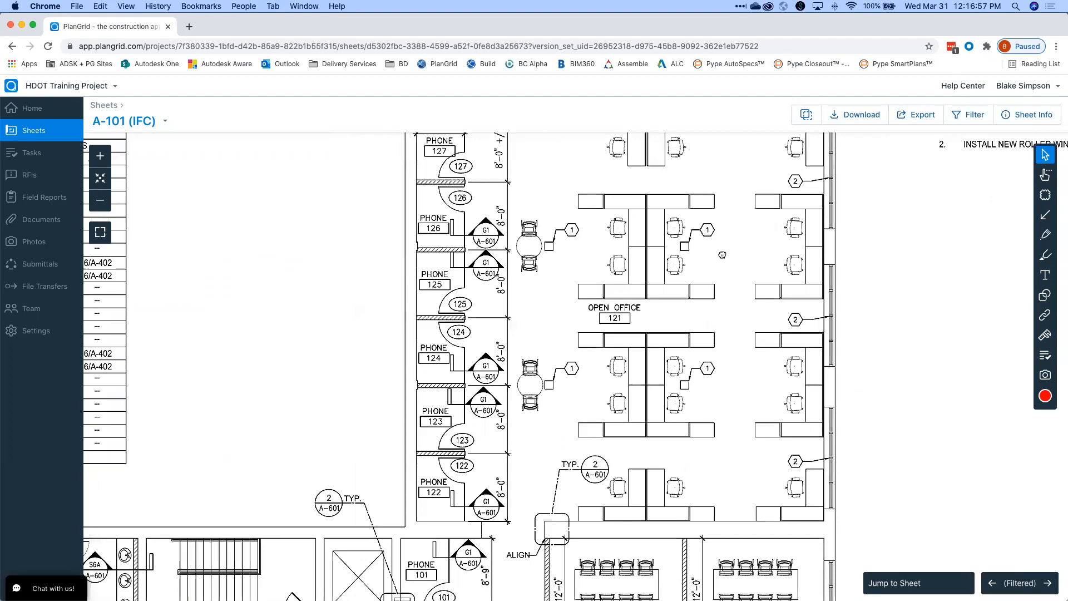
scroll(806, 322, down, 5)
scroll(807, 322, down, 5)
scroll(806, 317, up, 10)
scroll(772, 323, down, 2)
drag(720, 241, 678, 300)
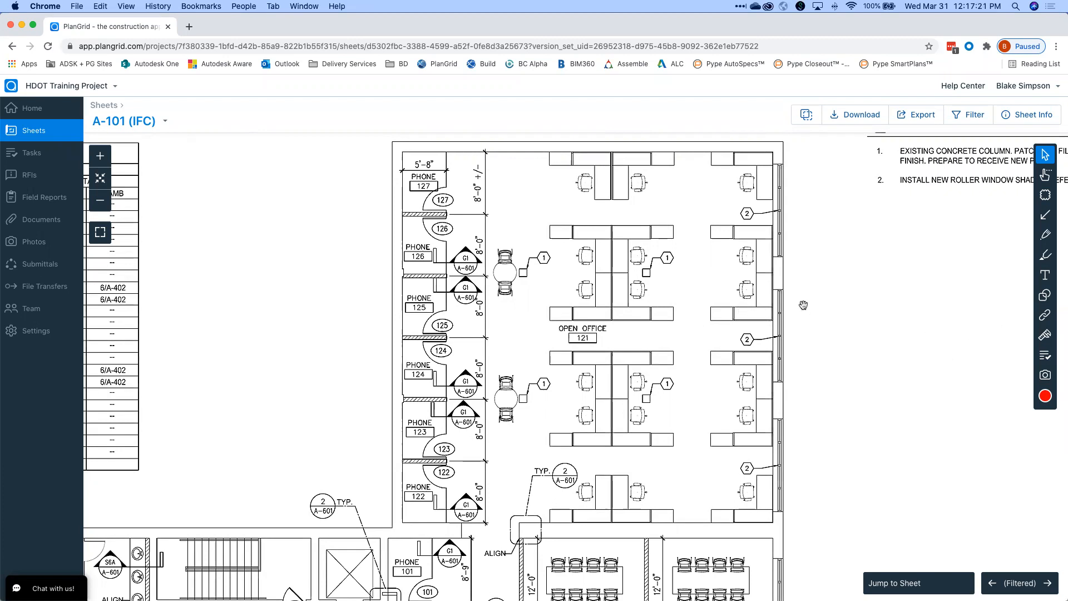
scroll(808, 314, right, 2)
scroll(808, 314, down, 1)
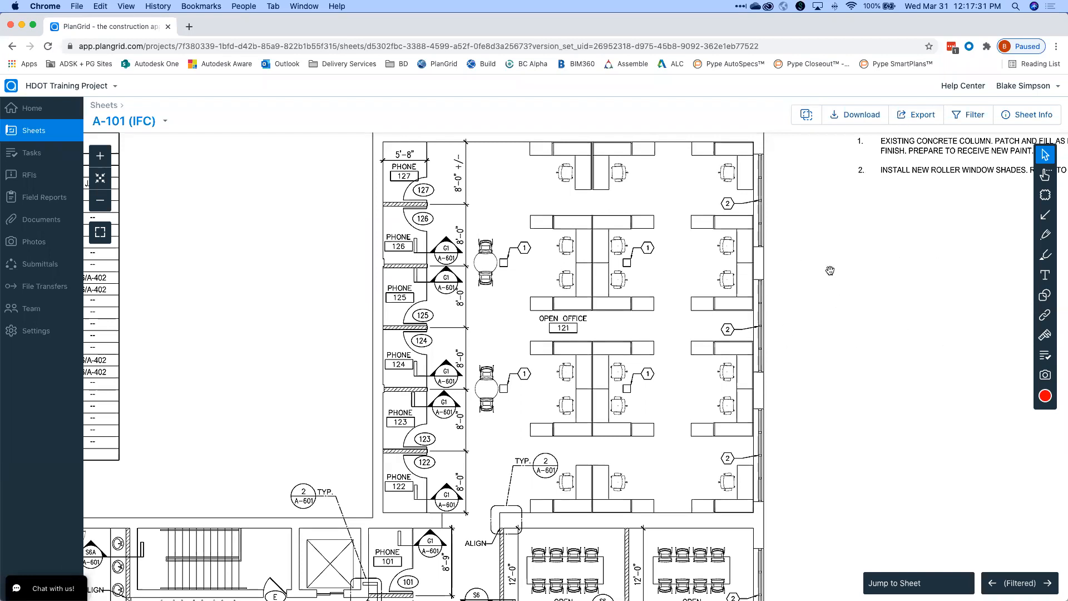
scroll(918, 274, down, 5)
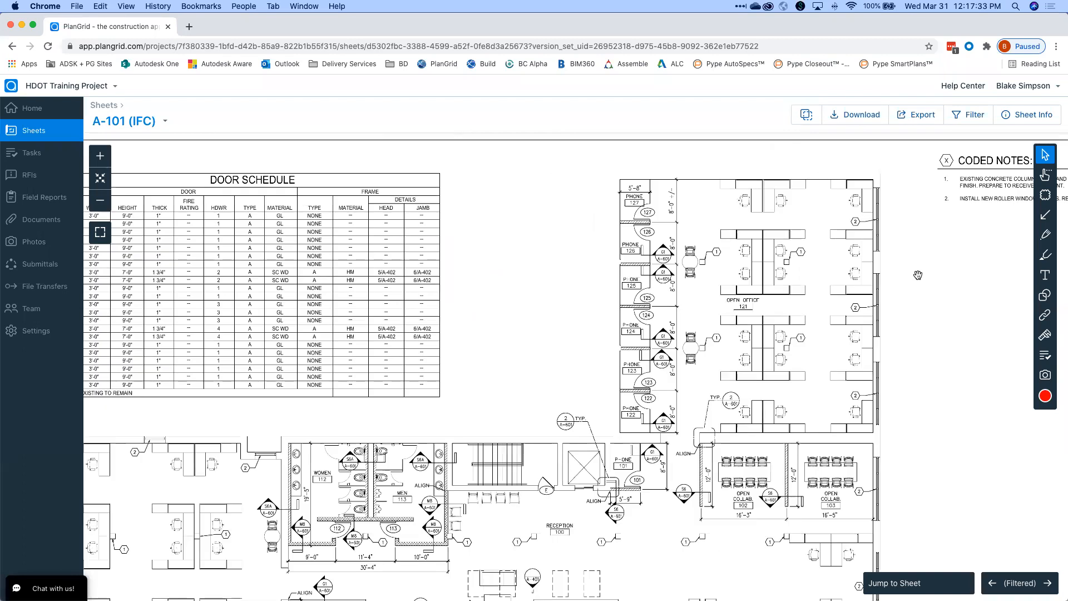
scroll(839, 281, up, 5)
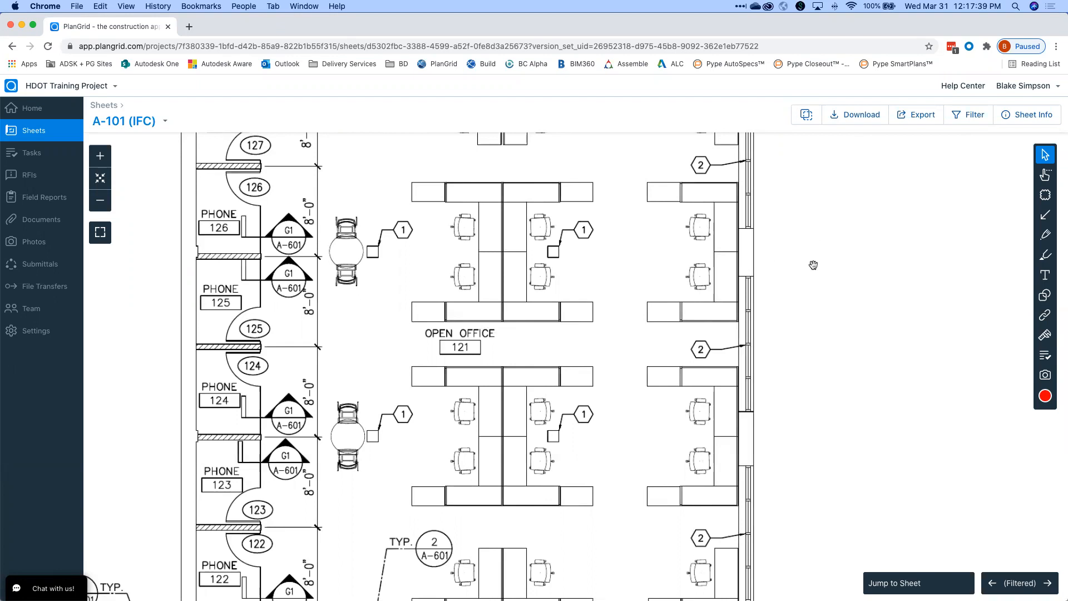
scroll(817, 268, down, 2)
scroll(808, 277, down, 5)
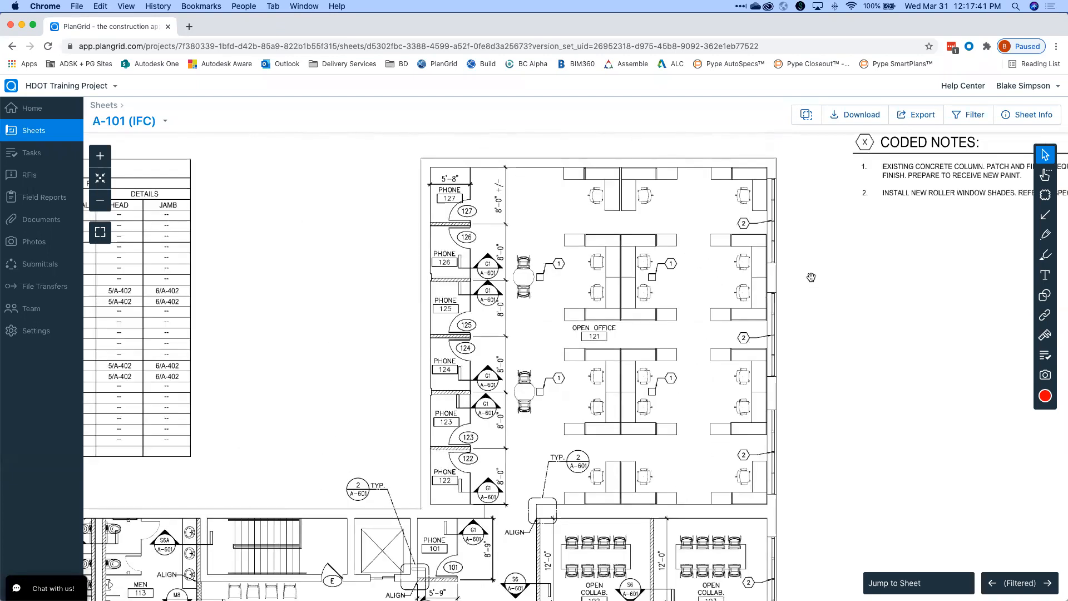
Shift the sheet to inspect the phone rooms area.
drag(834, 360, 916, 275)
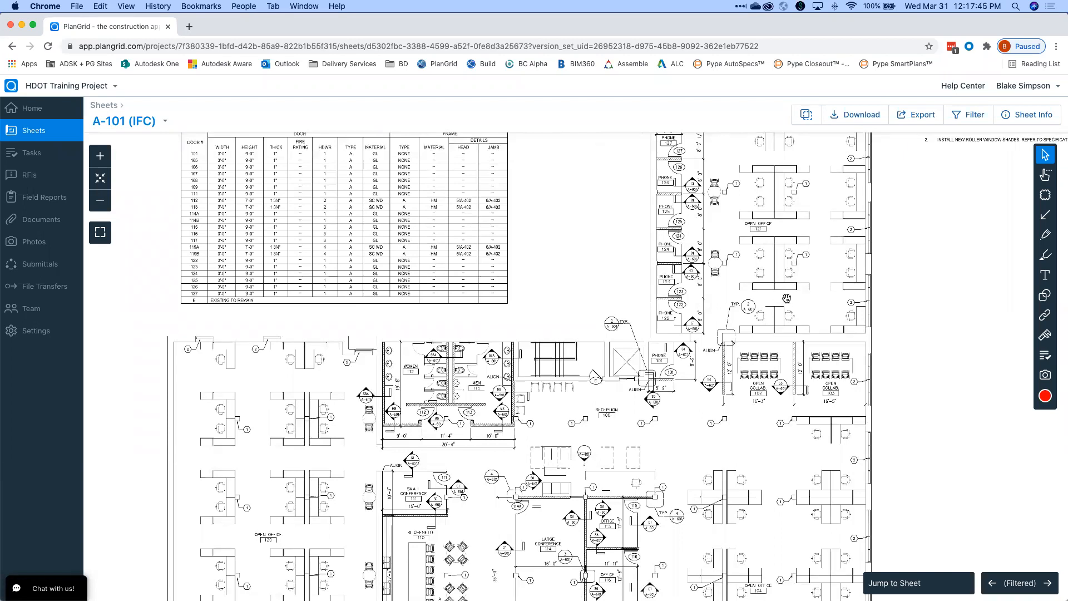
scroll(792, 278, down, 3)
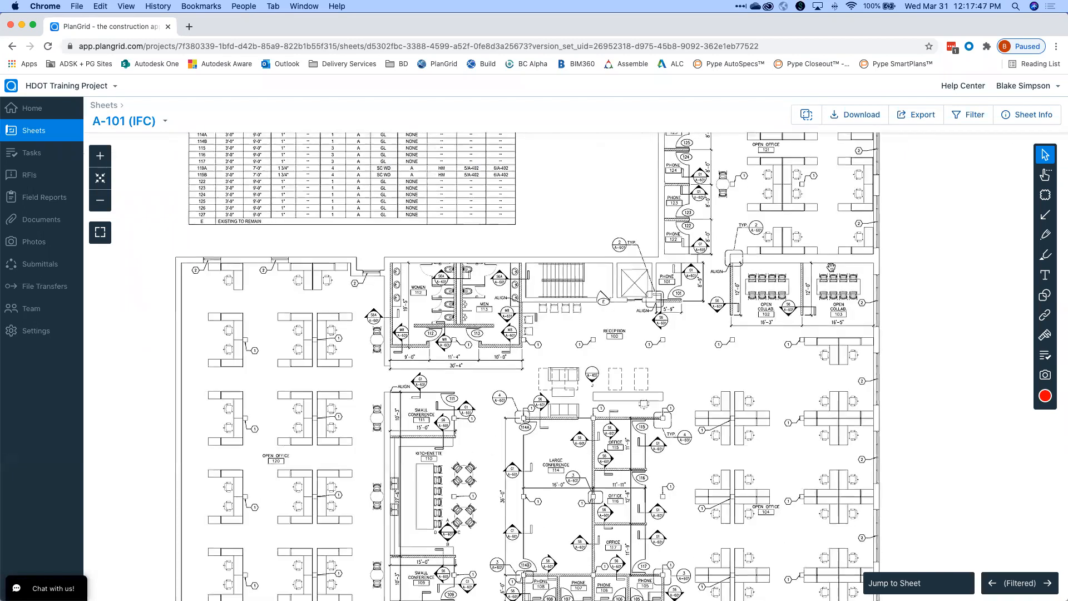
scroll(816, 252, down, 2)
scroll(773, 191, down, 2)
scroll(773, 191, right, 2)
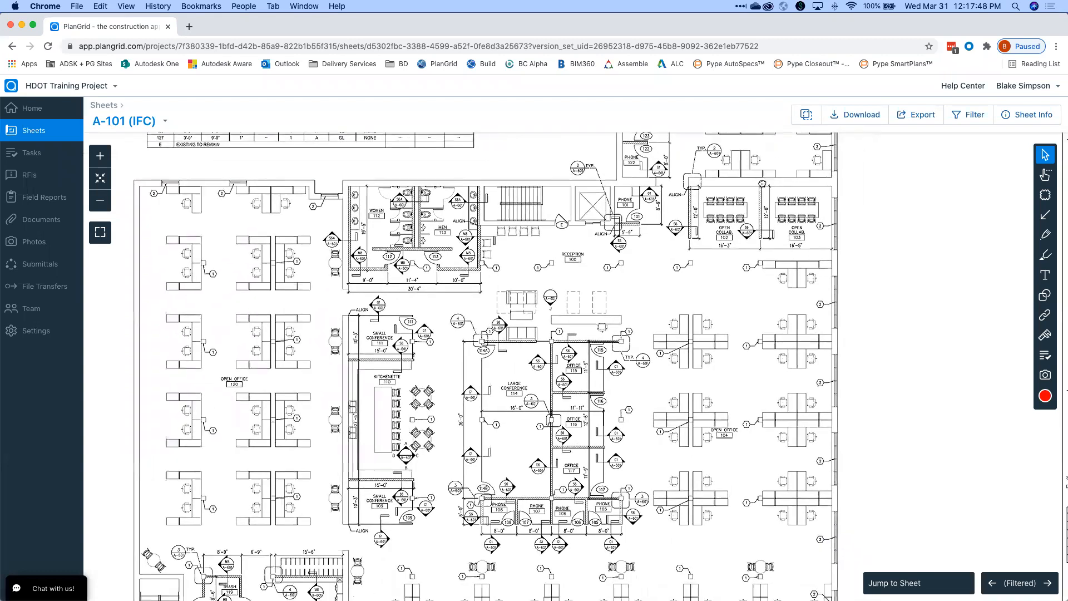
scroll(751, 278, down, 5)
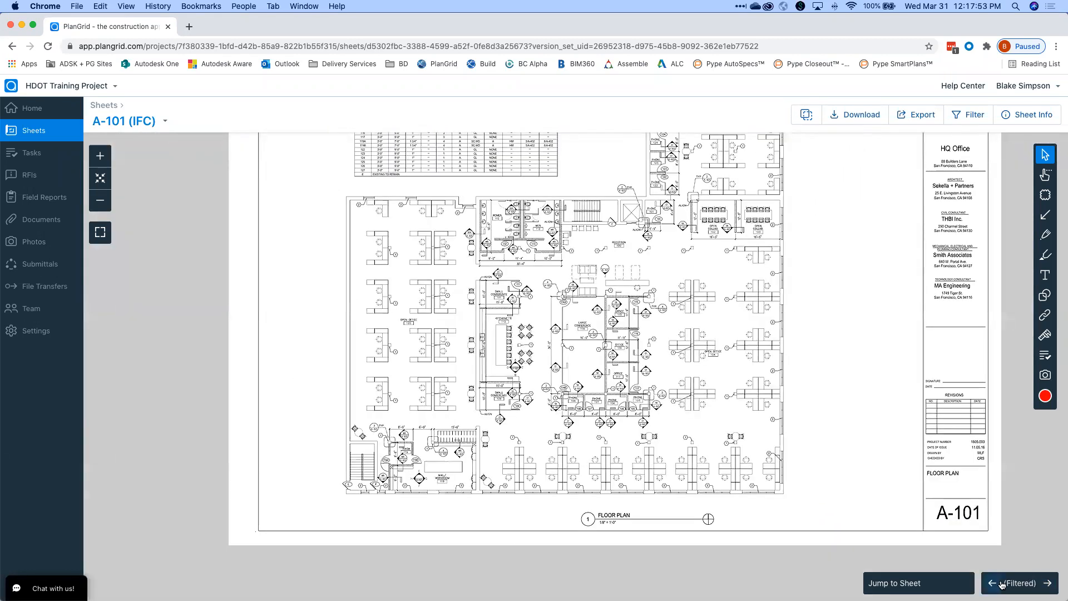
Browse through sheets A-201 and A-401, back to A-101, then return to the sheet list.
click(1048, 583)
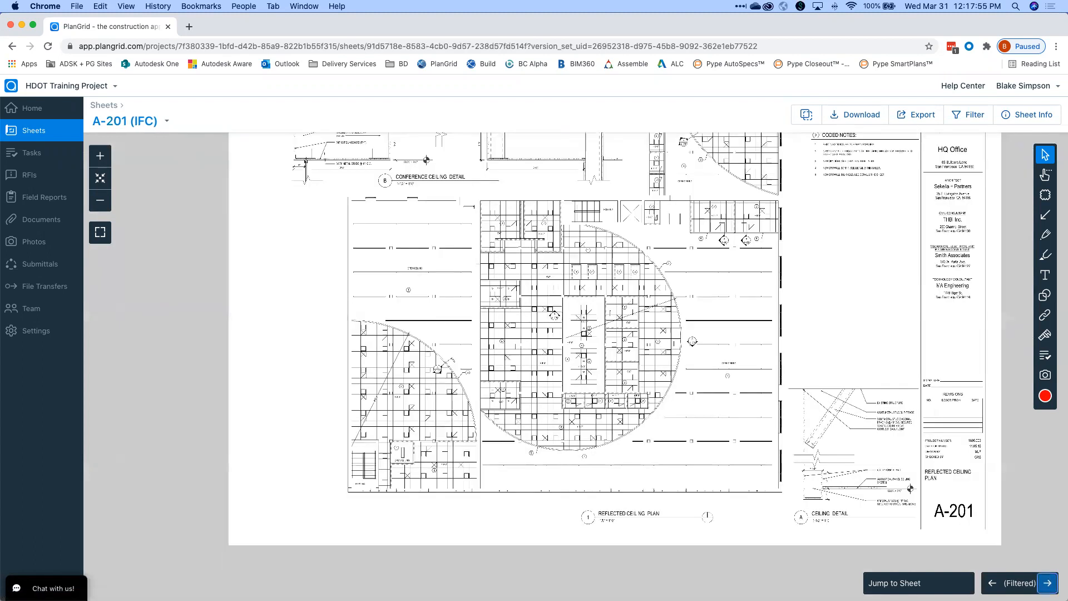
click(1048, 583)
click(992, 582)
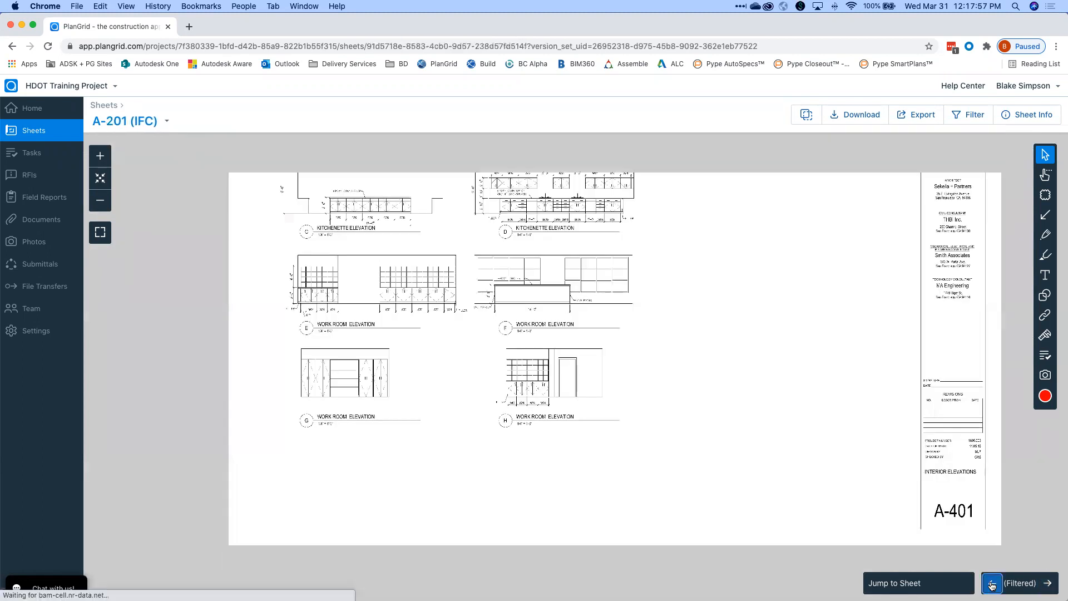
click(992, 582)
drag(797, 346, 813, 438)
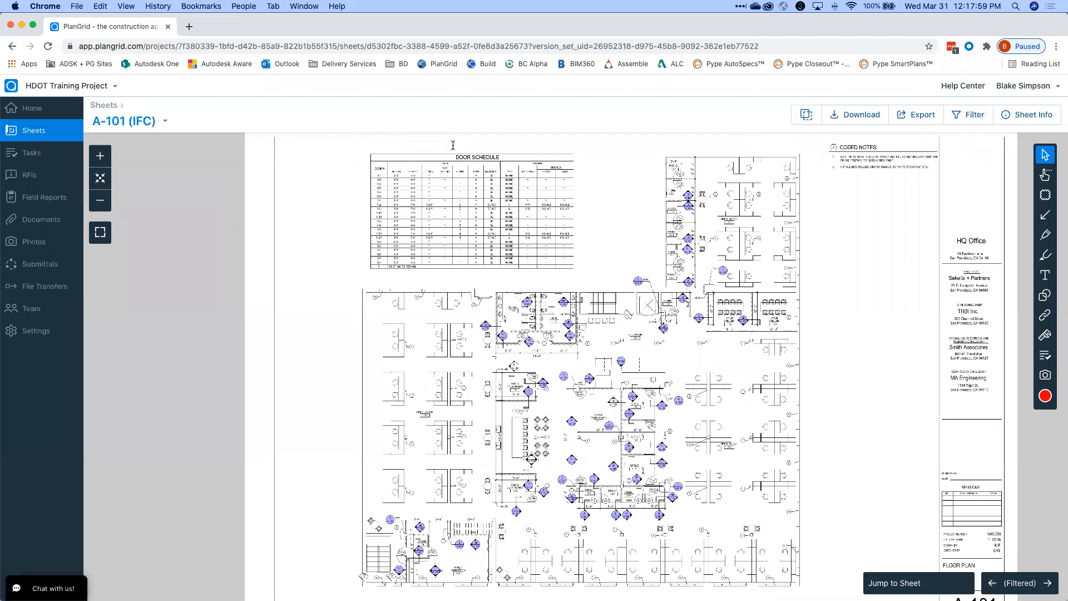
click(32, 132)
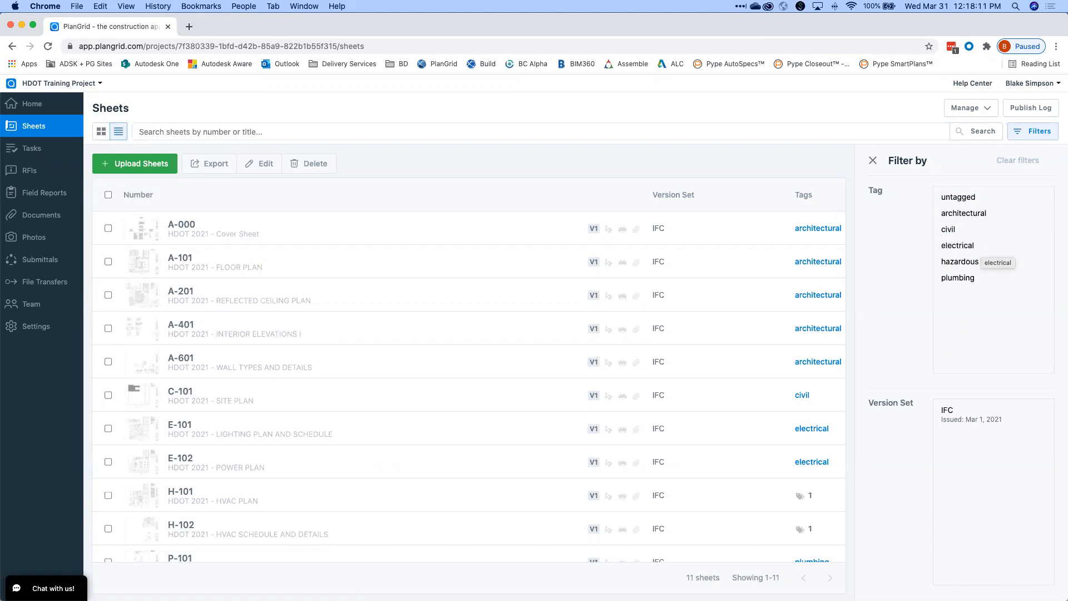
Filter the sheet list to show only sheets tagged electrical.
scroll(600, 514, down, 1)
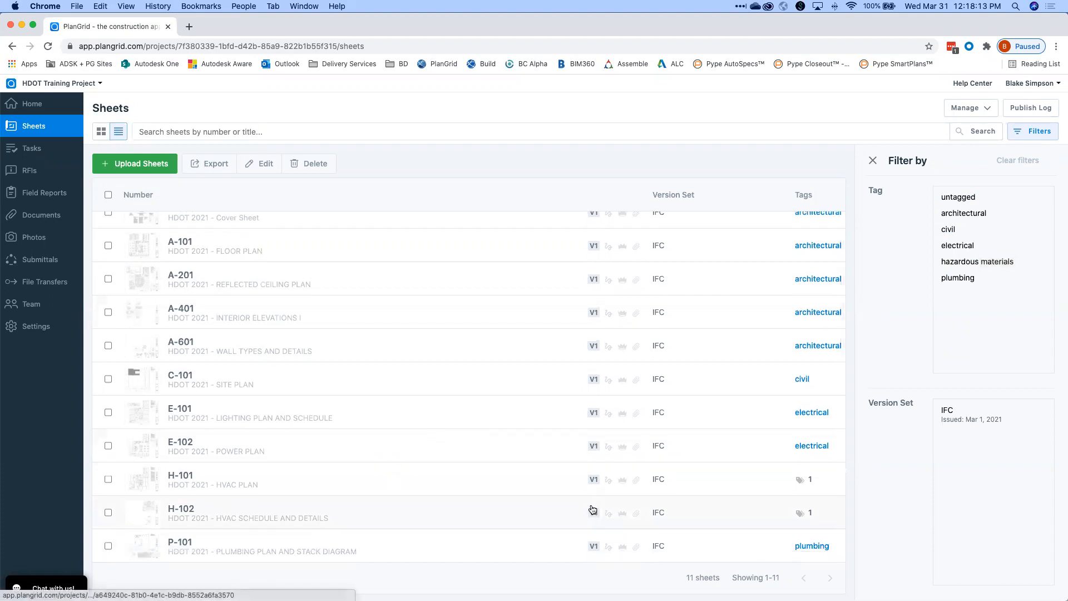
scroll(591, 506, up, 1)
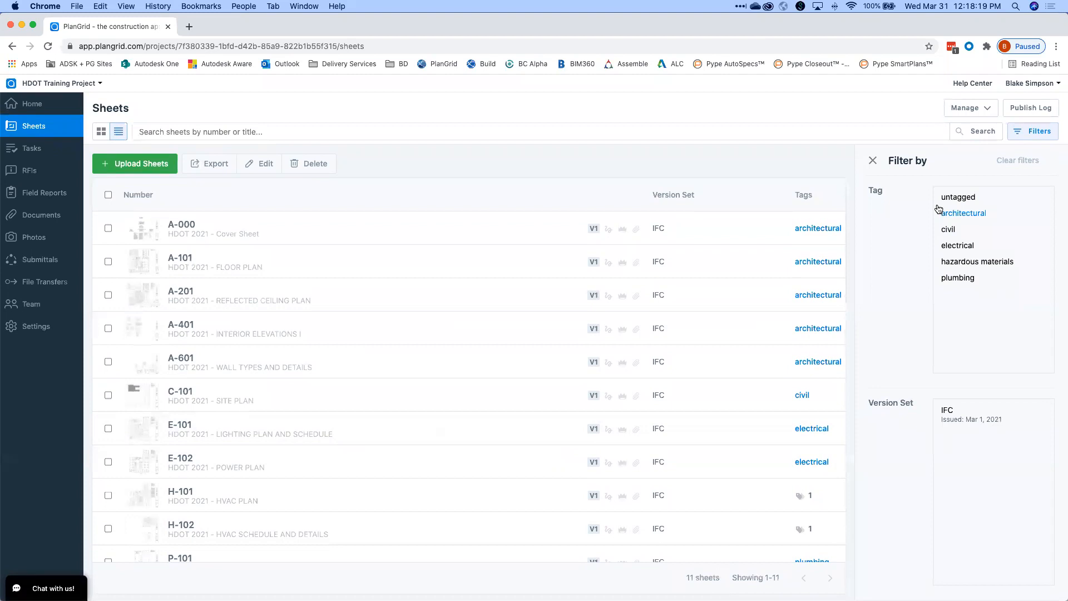
click(961, 246)
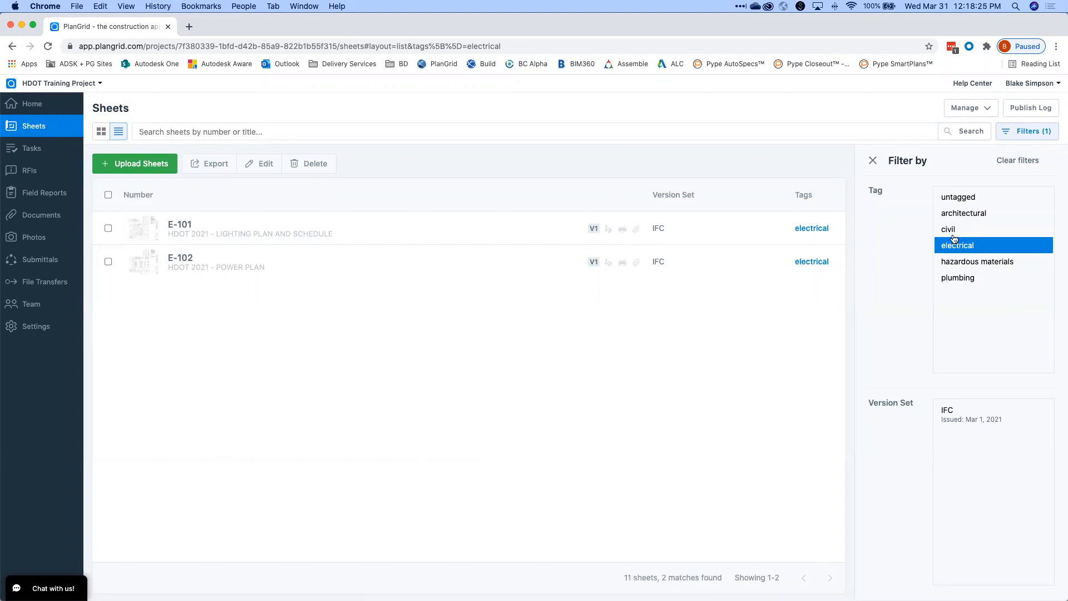
View lighting plan sheet E-101, then return to the full sheet list.
click(214, 231)
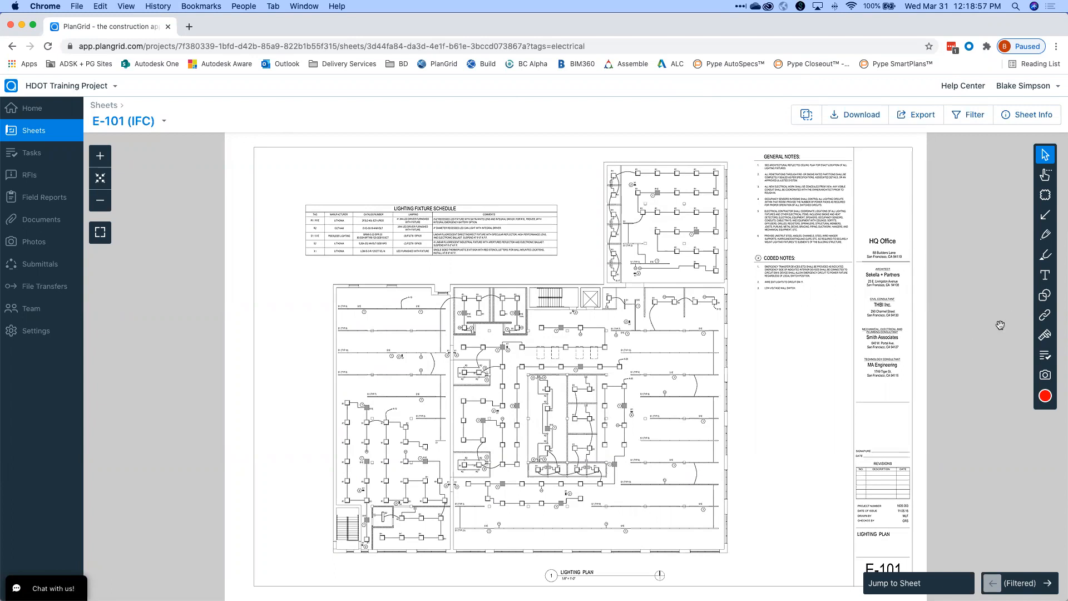
drag(924, 225, 951, 225)
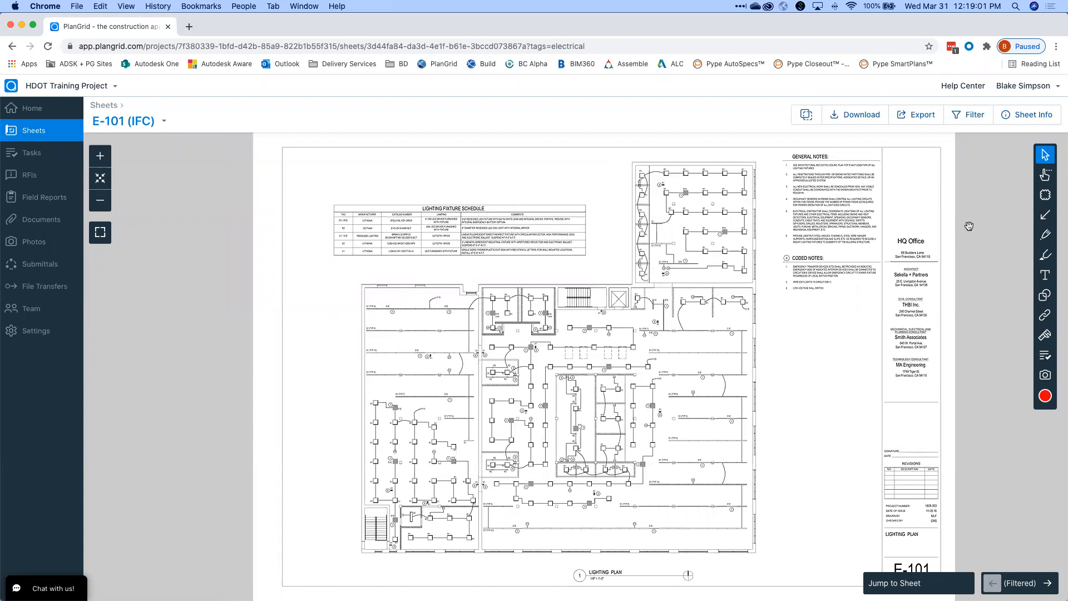
click(42, 137)
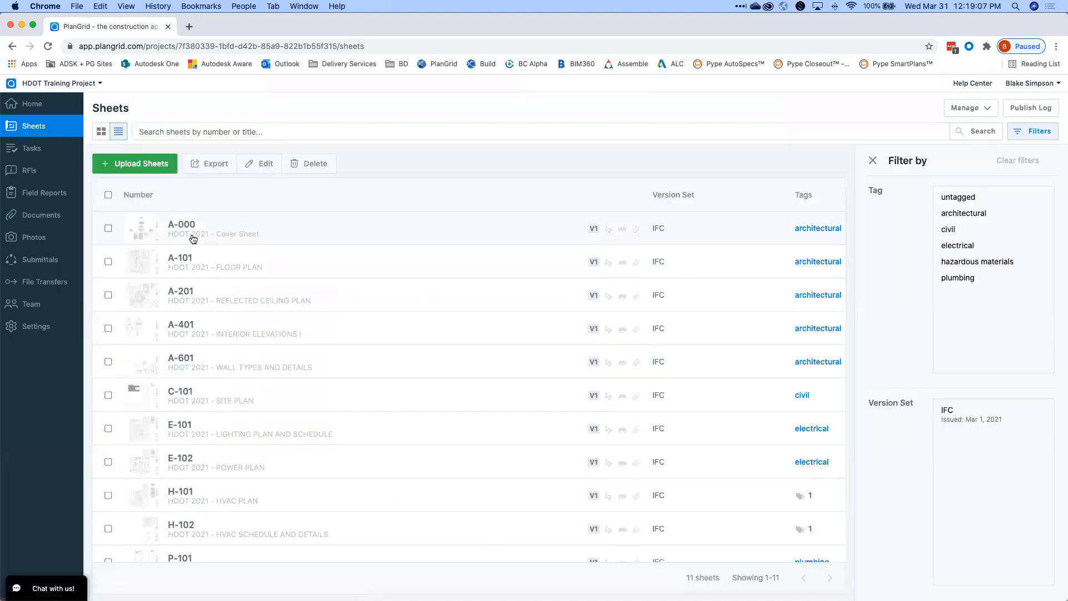
Open sheet A-101 and zoom onto reception 100 and Open Collab rooms 102 and 103.
click(190, 257)
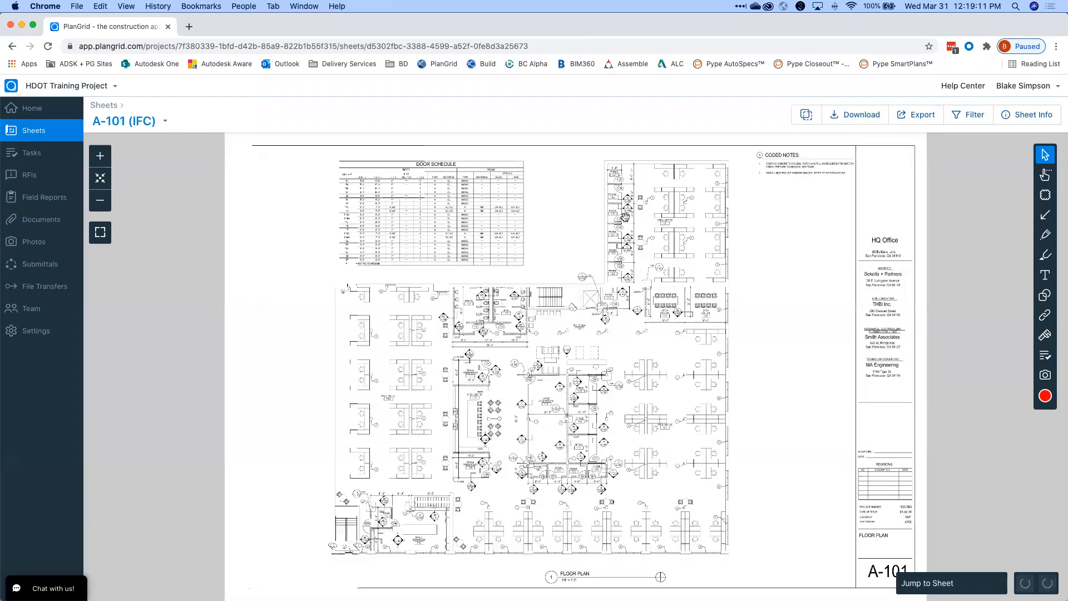
scroll(675, 217, up, 5)
drag(672, 216, 641, 255)
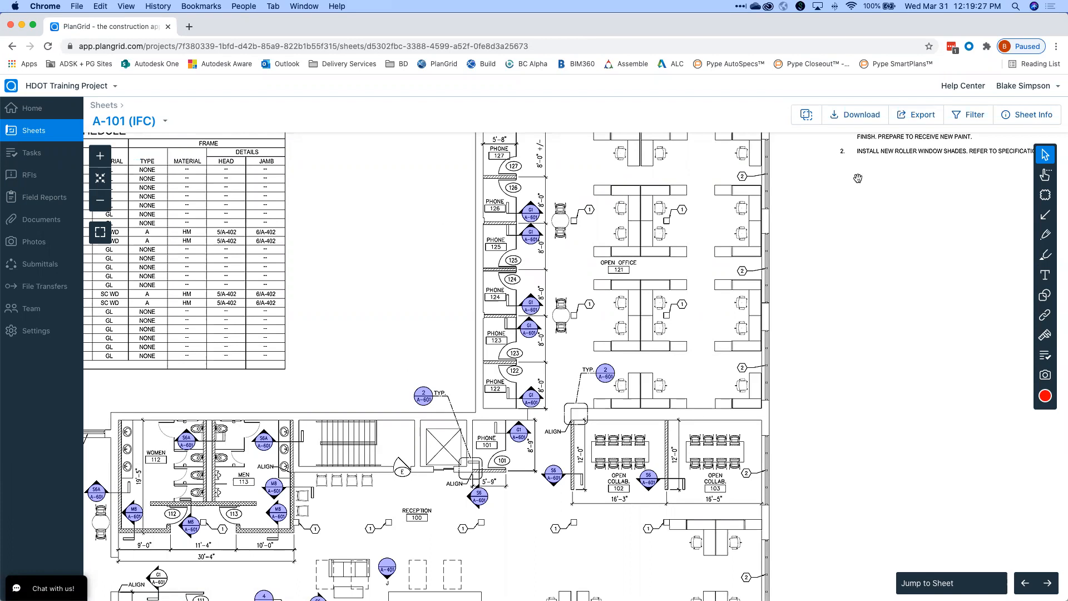
scroll(795, 262, up, 5)
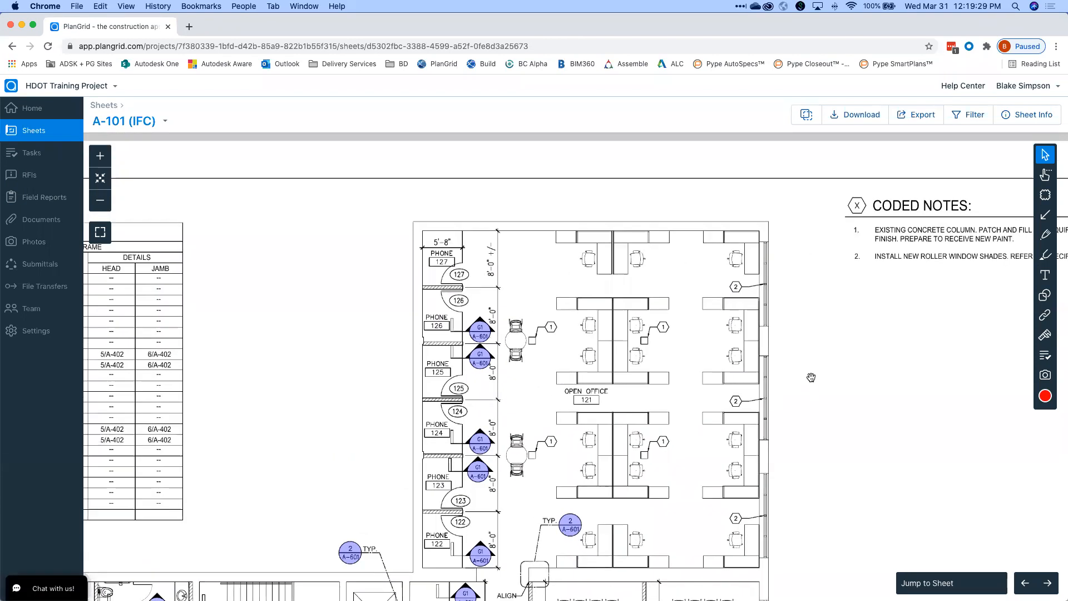
scroll(813, 378, down, 5)
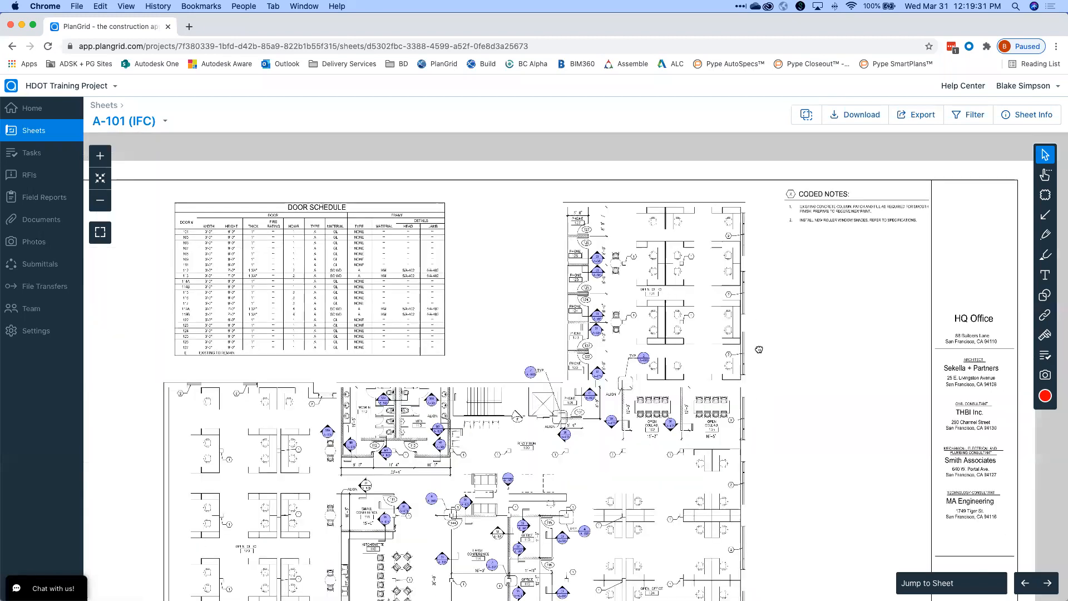
scroll(717, 362, up, 5)
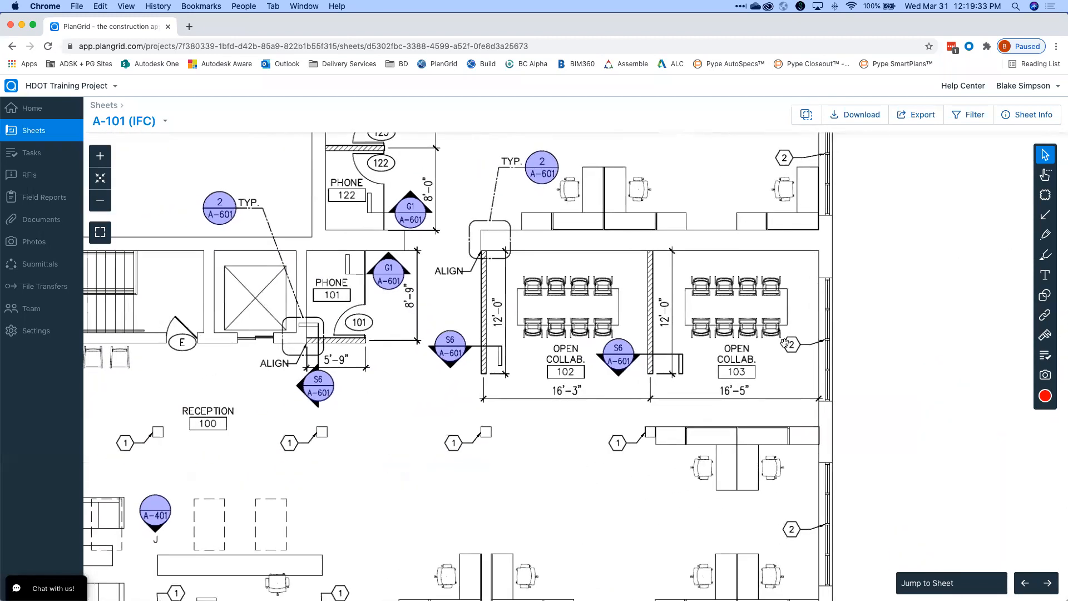
drag(803, 341, 768, 339)
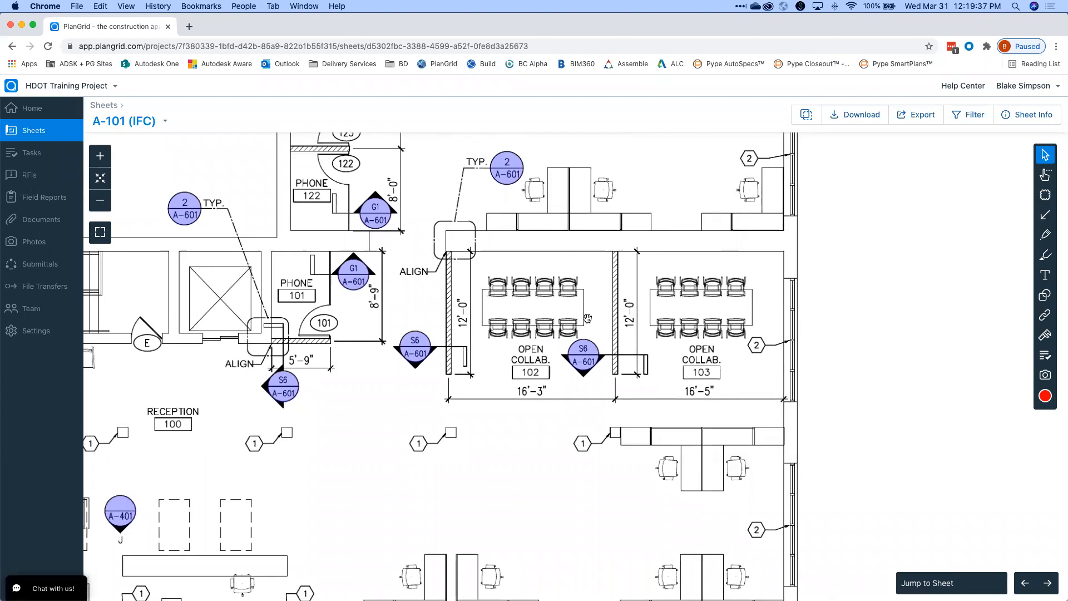
Draw a revision cloud around Open Collab rooms 102 and 103.
click(1044, 197)
drag(441, 249, 797, 407)
drag(857, 314, 838, 247)
scroll(837, 247, right, 3)
scroll(879, 245, up, 1)
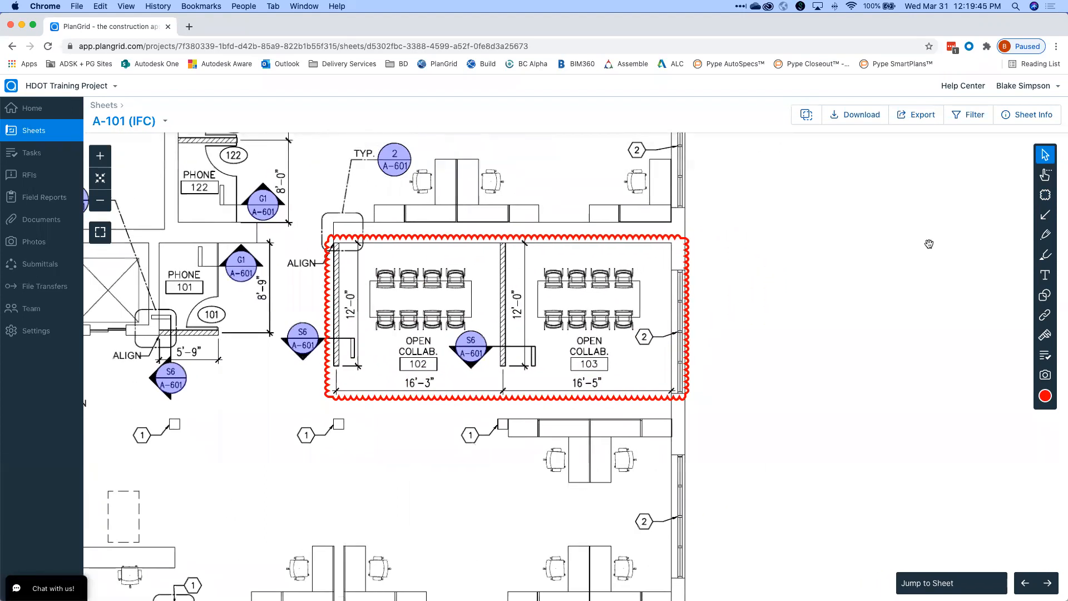
Draw an arrow pointing at the cloud's corner.
click(1043, 215)
drag(780, 204, 689, 261)
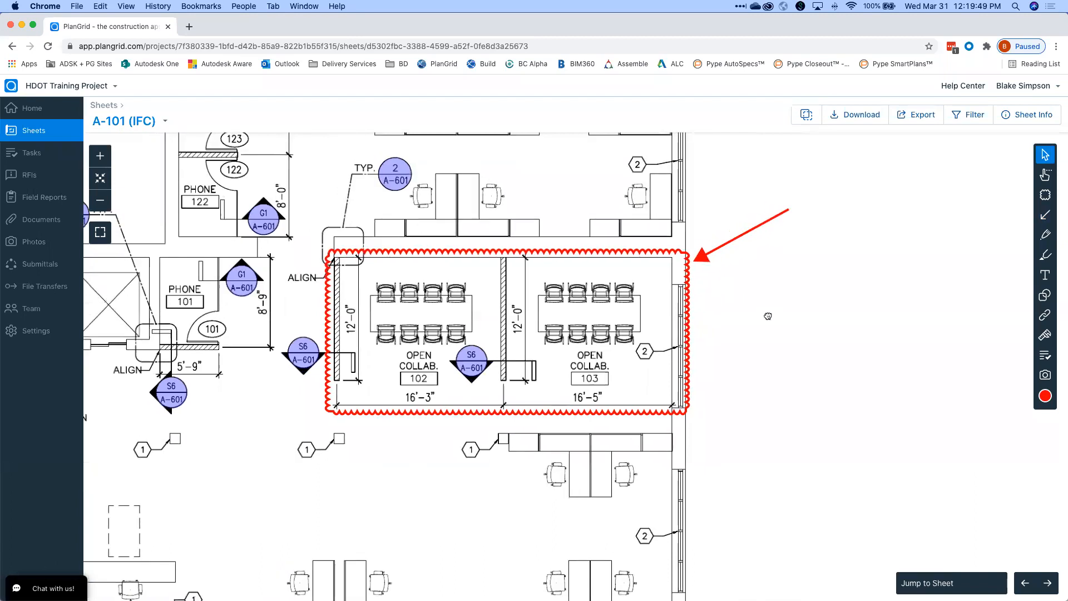
scroll(766, 313, left, 2)
scroll(765, 313, up, 1)
Pick the highlighter and zoom in closer on the clouded rooms.
click(1045, 254)
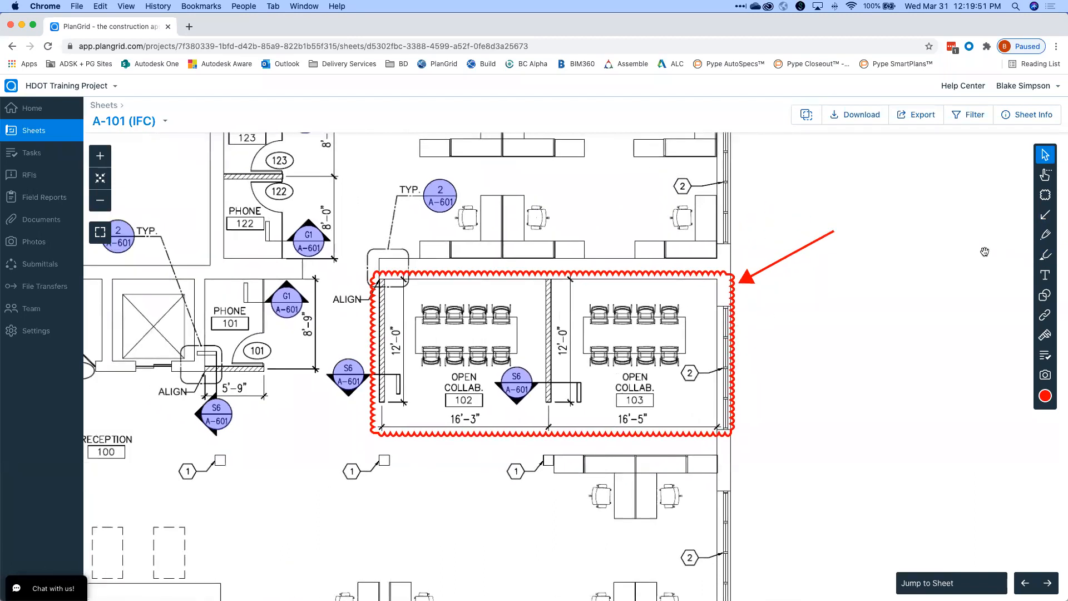
scroll(884, 281, right, 3)
scroll(884, 280, up, 1)
drag(485, 347, 620, 296)
scroll(621, 289, up, 5)
scroll(873, 231, right, 5)
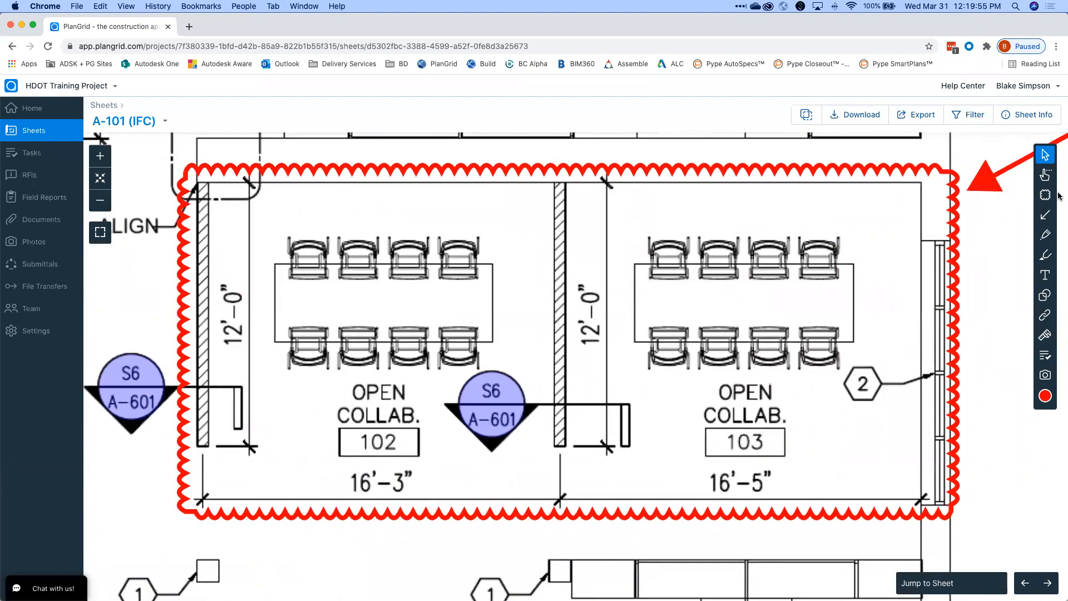
Pen-circle the top row and bottom-left chair in room 103, plus a freehand line.
click(1045, 236)
mouse_move(659, 294)
mouse_down()
mouse_move(790, 298)
mouse_move(893, 235)
mouse_move(698, 214)
mouse_move(617, 270)
mouse_move(657, 296)
mouse_up()
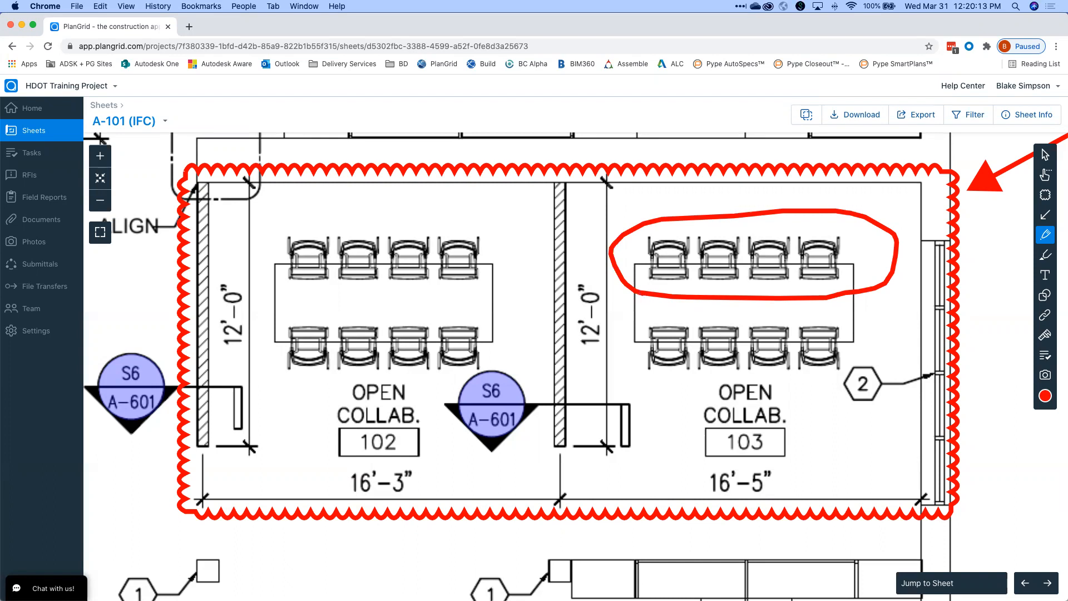
scroll(773, 146, down, 6)
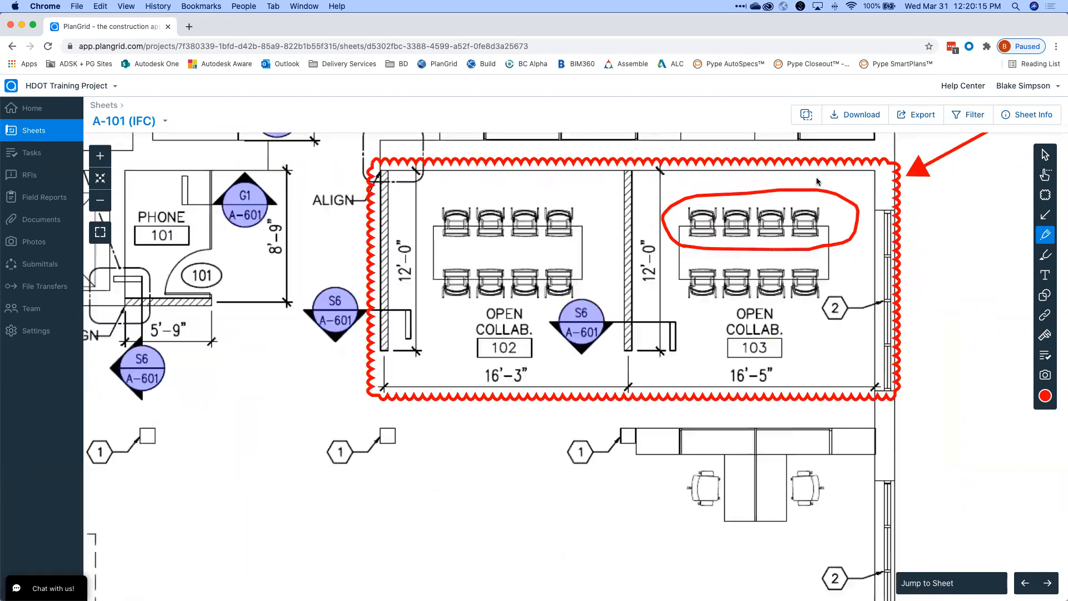
drag(873, 186, 839, 319)
scroll(767, 198, up, 5)
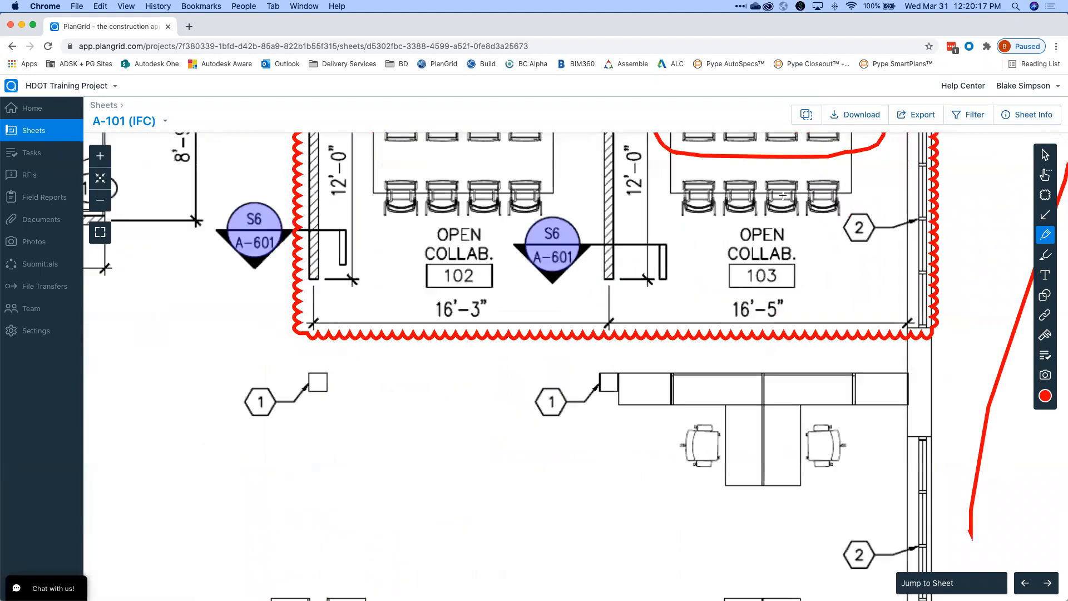
click(1045, 161)
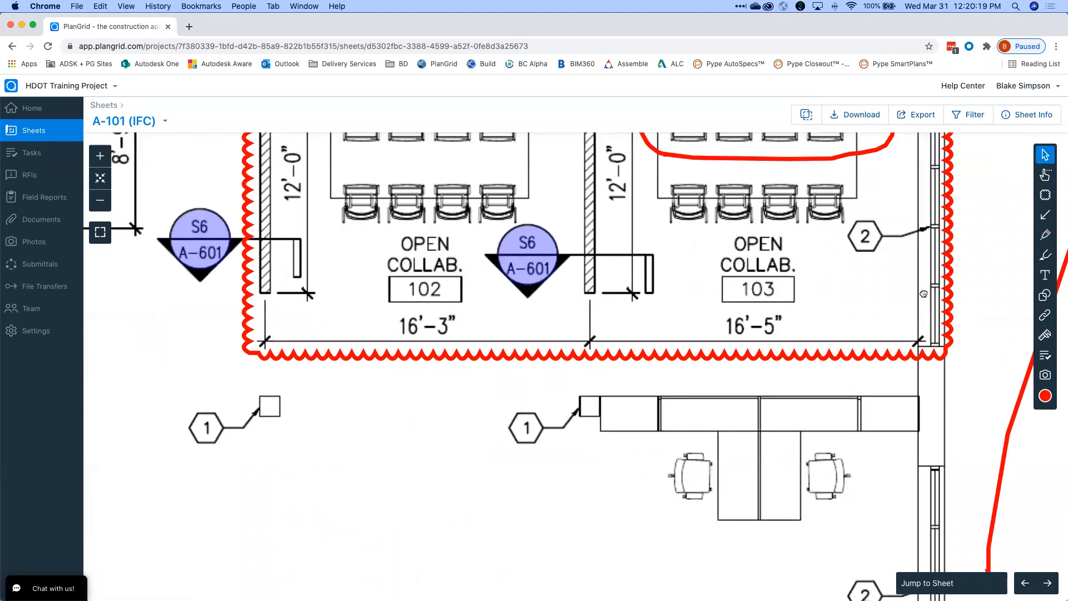
scroll(914, 293, down, 5)
scroll(868, 293, up, 4)
click(1045, 234)
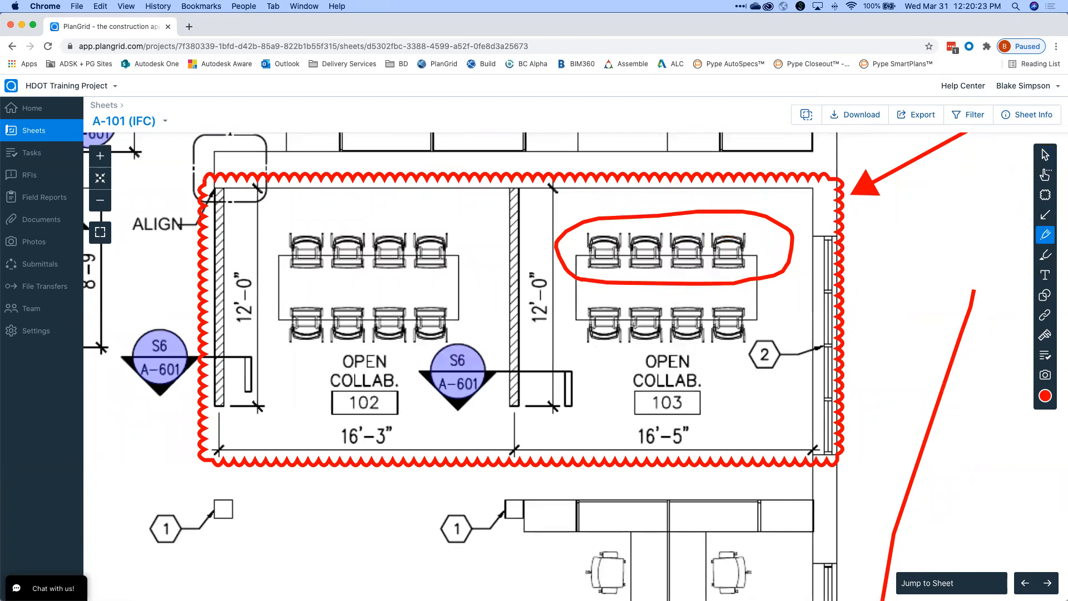
mouse_move(578, 321)
mouse_down()
mouse_move(621, 345)
mouse_move(583, 307)
mouse_up()
Highlight the wall between rooms 102 and 103 and room 102's left wall.
click(1051, 256)
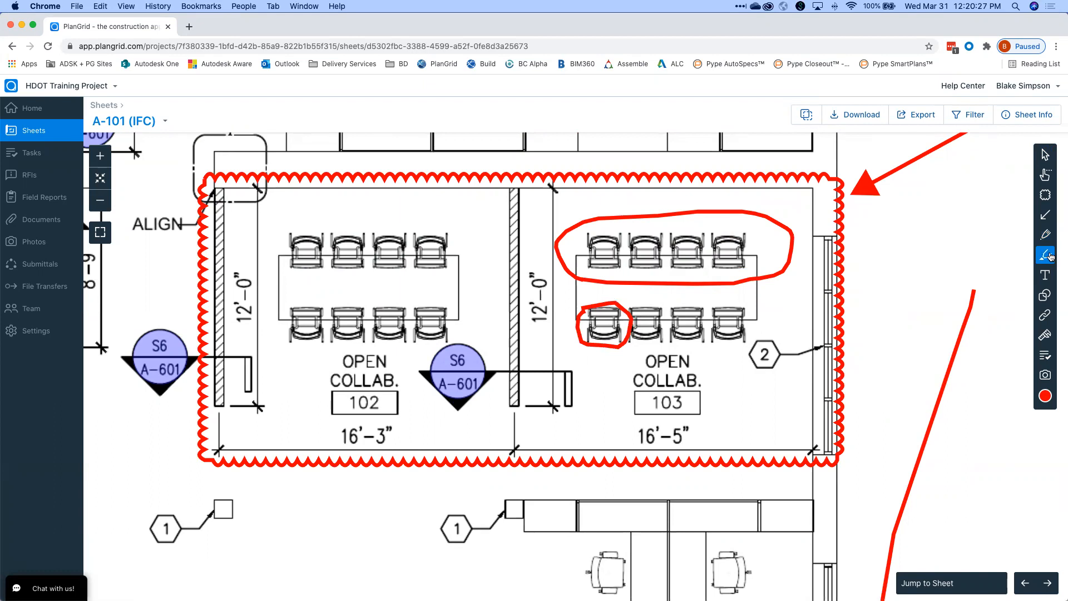
drag(512, 191, 516, 394)
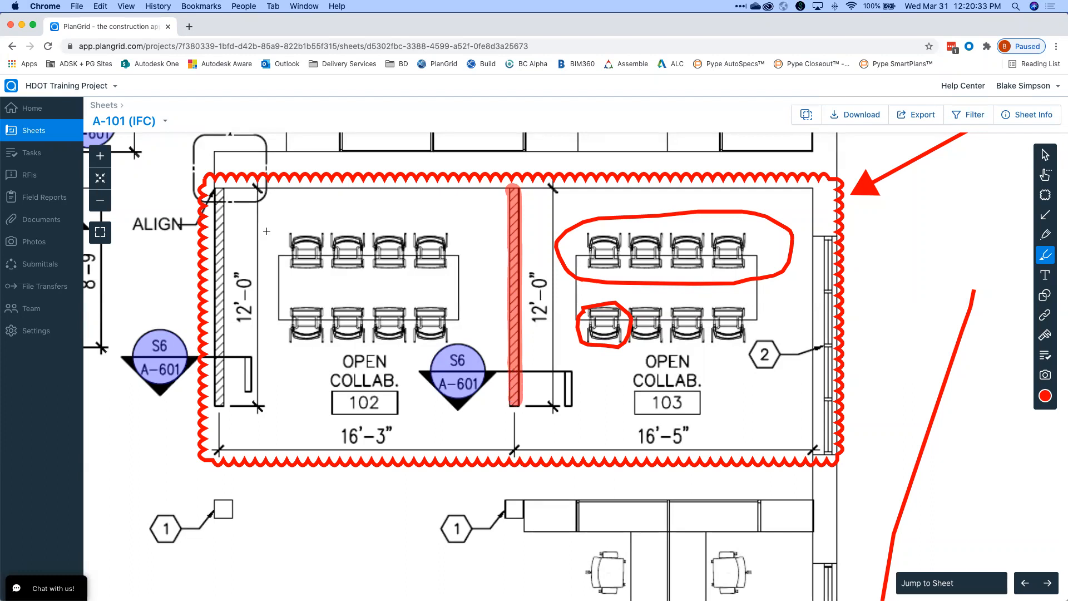
drag(220, 188, 218, 397)
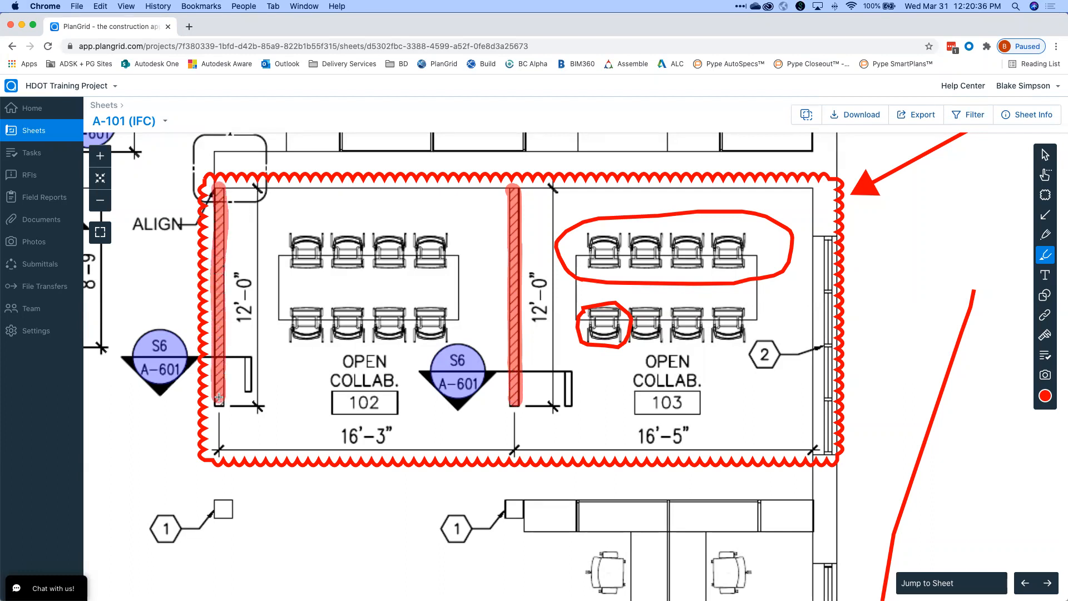
scroll(631, 295, down, 5)
Add a text note 'Potential RFI needed about these wall lengths' beside the arrow.
scroll(678, 283, up, 5)
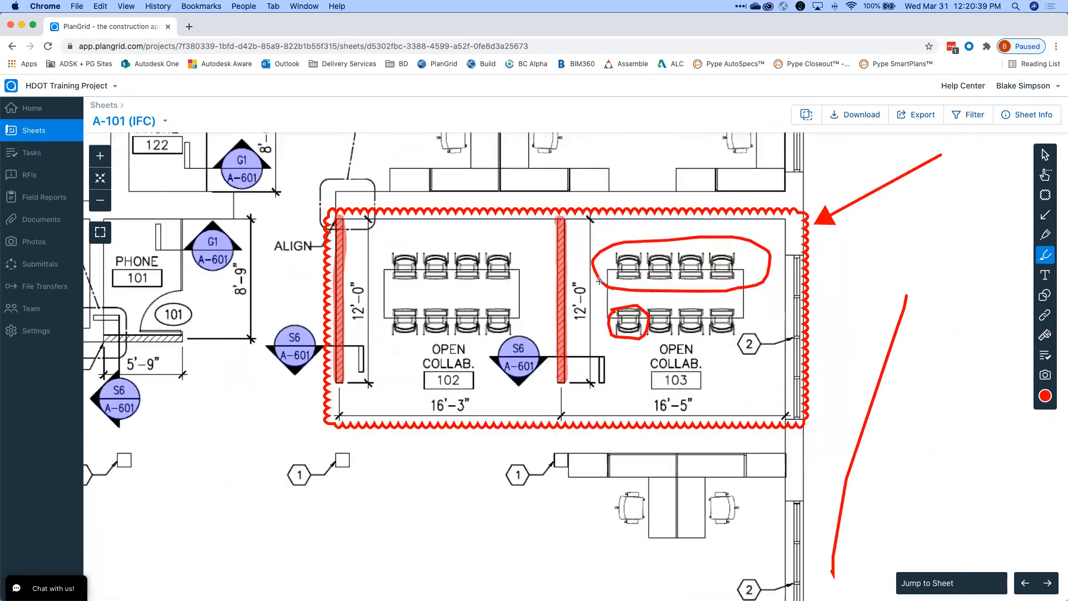
scroll(674, 282, down, 5)
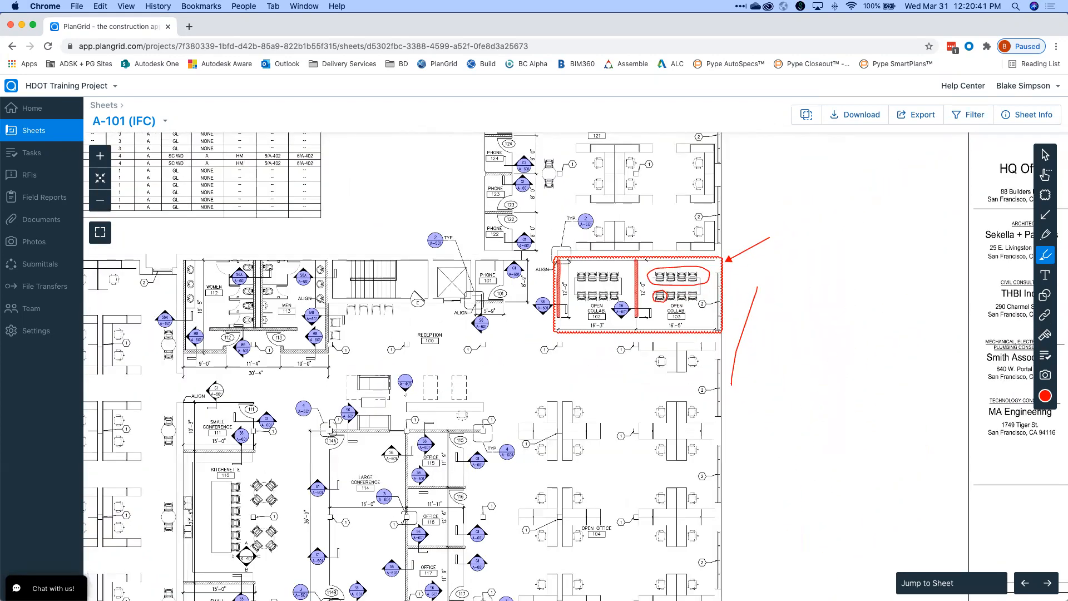
scroll(1013, 227, up, 3)
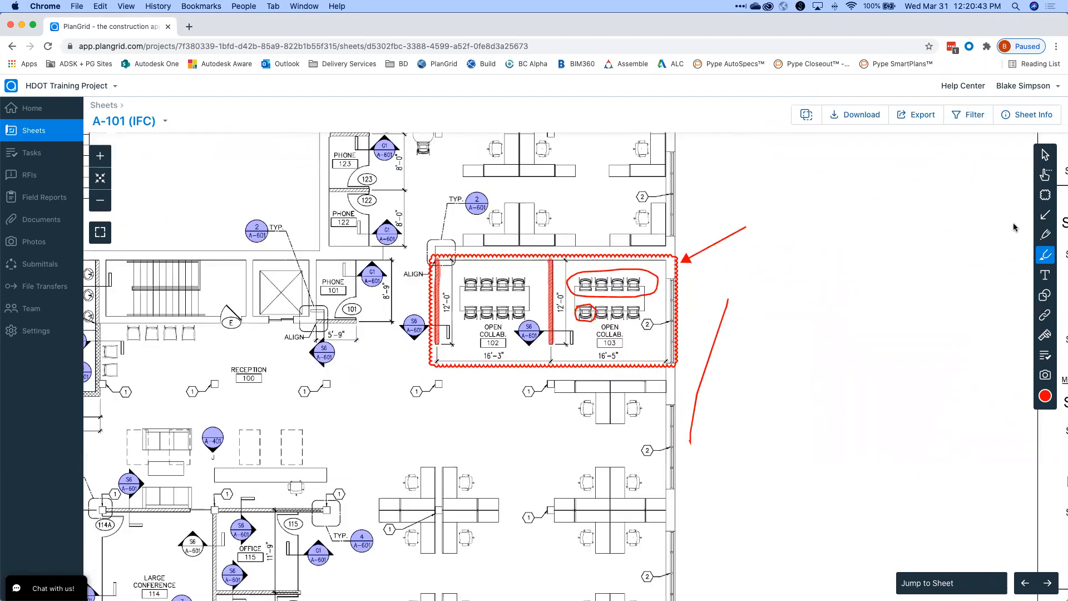
click(1046, 279)
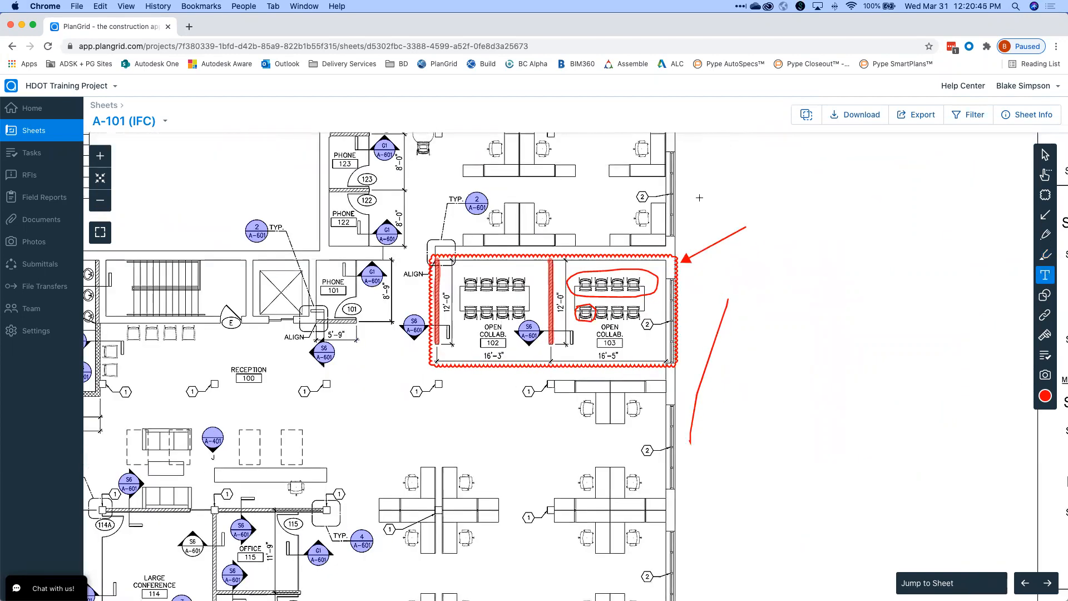
drag(743, 203, 911, 289)
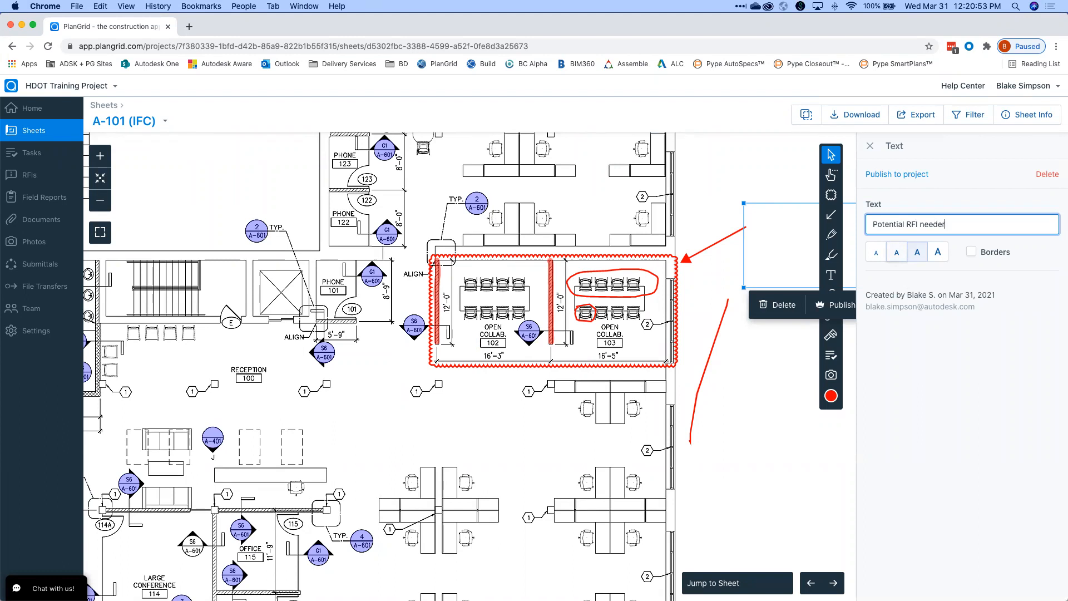
text(Potential RFI needed about these wall lengths)
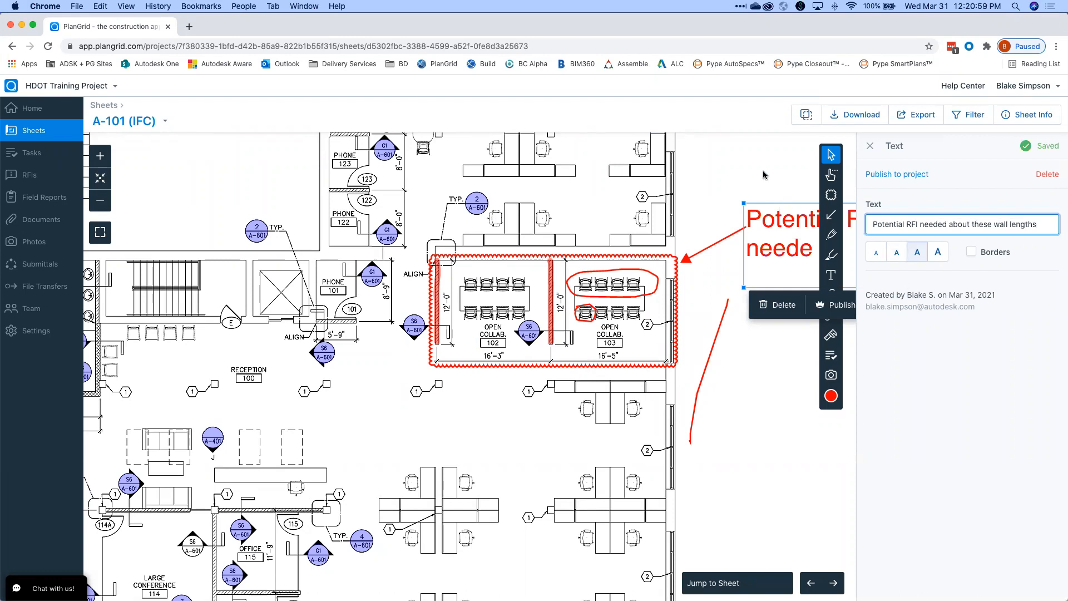
drag(752, 171, 603, 171)
Set the note text to medium size and resize its box.
click(717, 235)
click(876, 253)
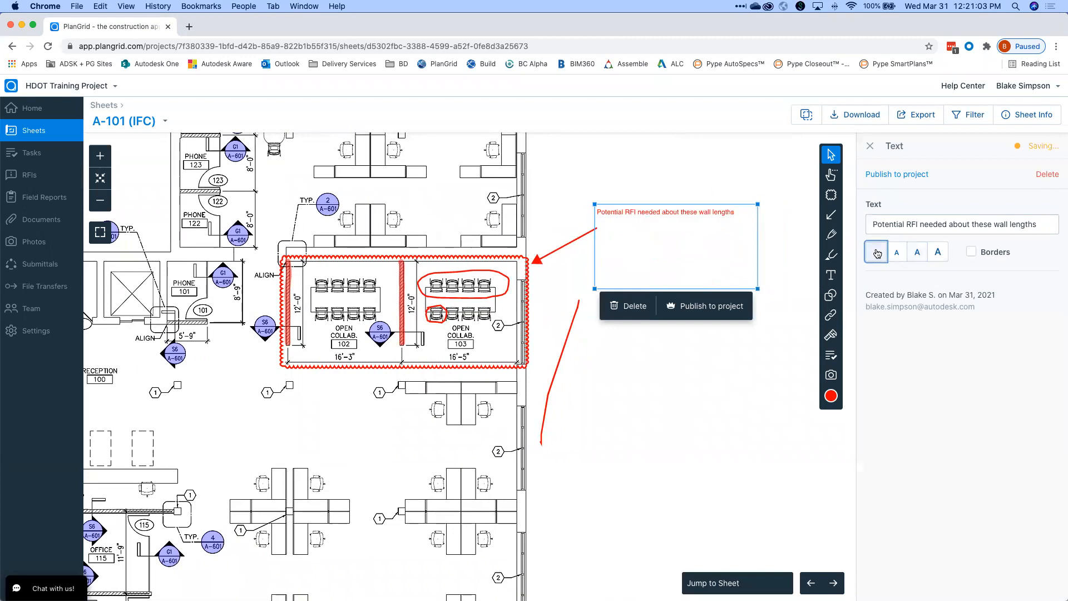
click(896, 253)
click(912, 254)
click(896, 253)
drag(757, 289, 763, 294)
Turn on a border around the RFI note and check the result.
scroll(762, 291, down, 5)
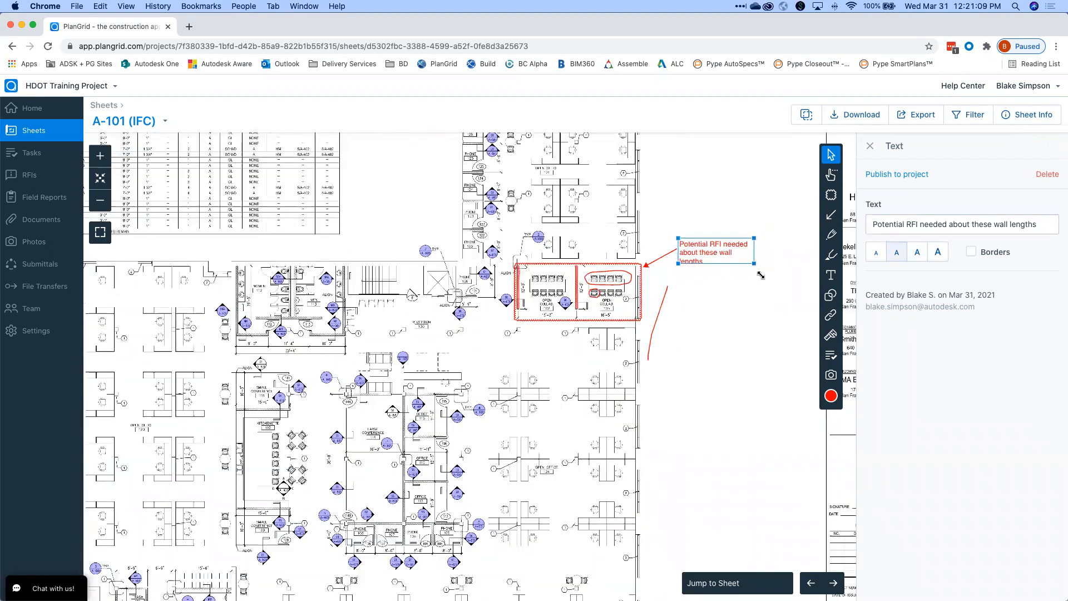
click(971, 252)
click(733, 231)
scroll(694, 245, up, 8)
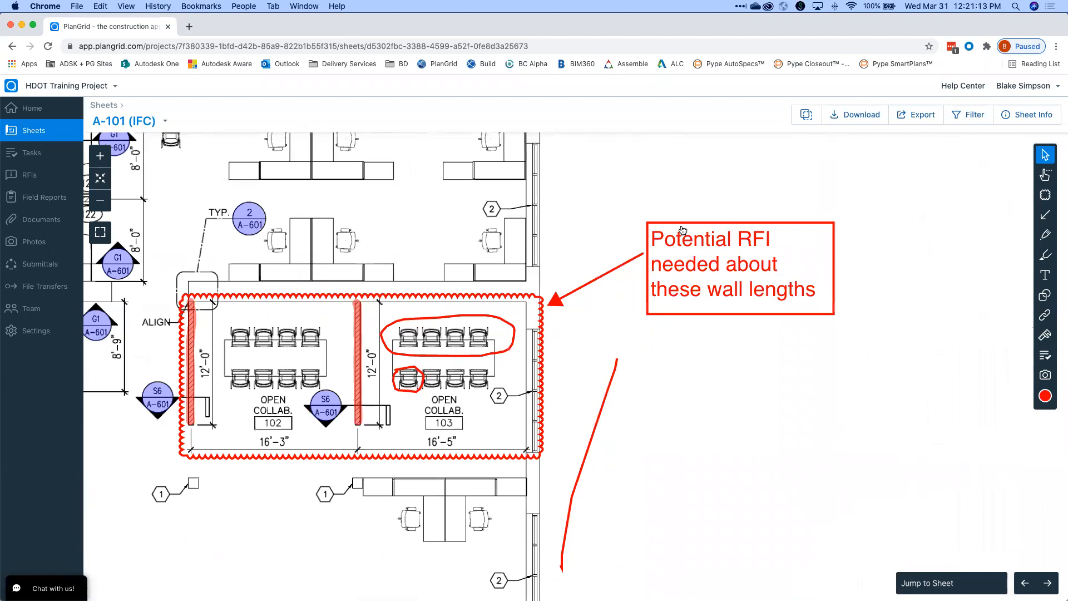
click(723, 269)
scroll(713, 189, down, 8)
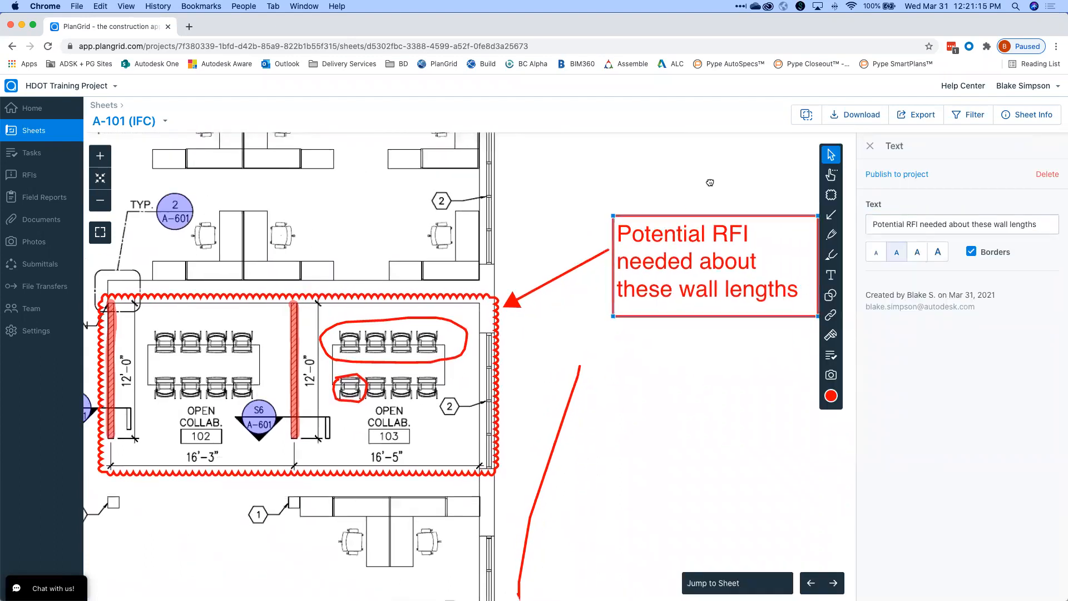
click(721, 270)
Permanently delete the stray red pen stroke.
scroll(721, 270, up, 5)
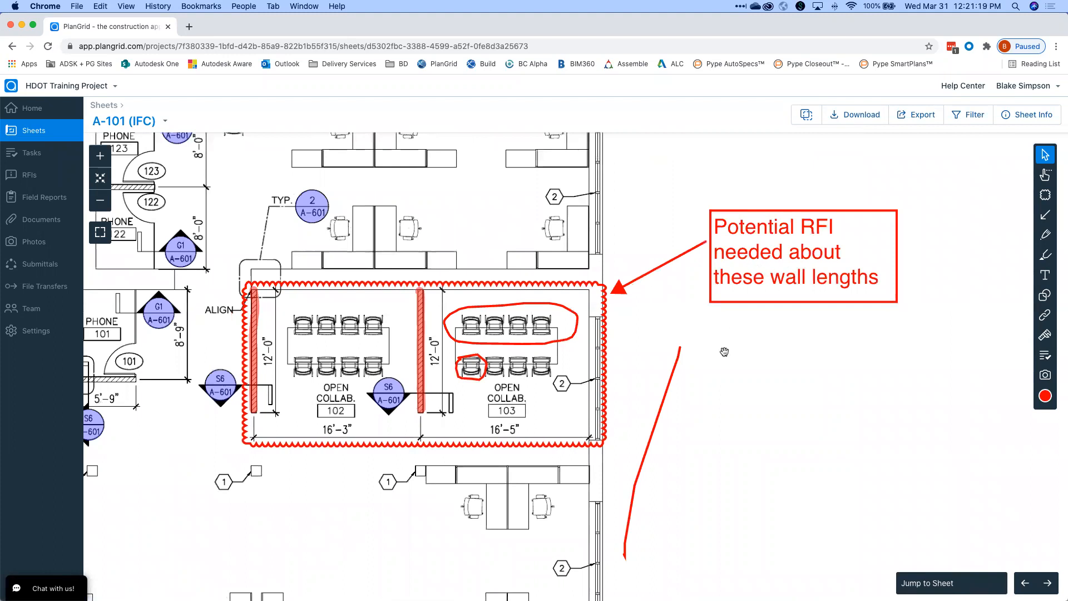
drag(736, 362, 773, 330)
scroll(772, 331, down, 3)
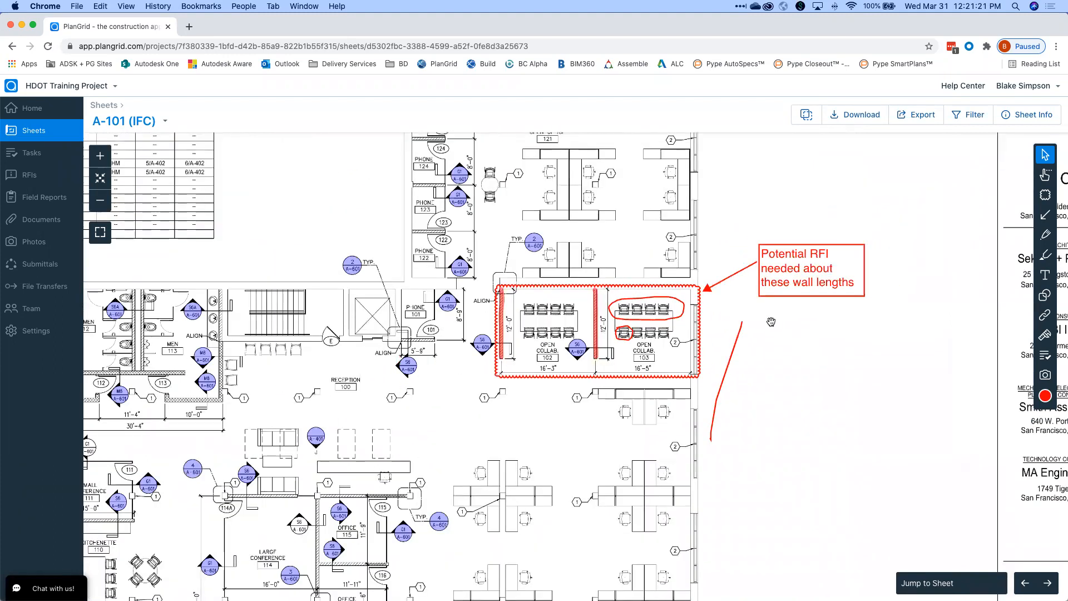
scroll(706, 303, up, 5)
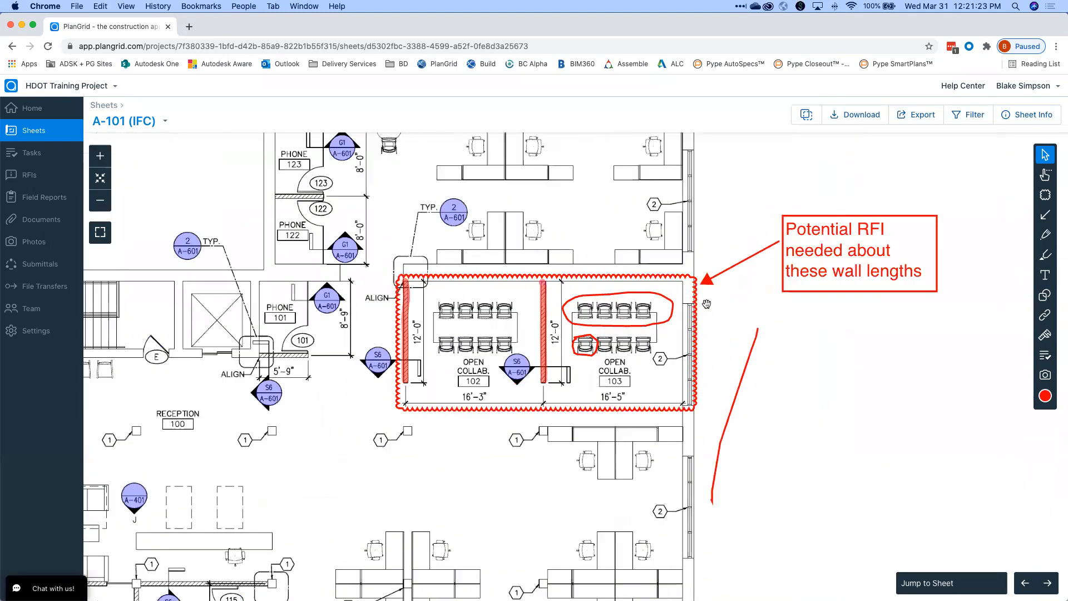
click(757, 351)
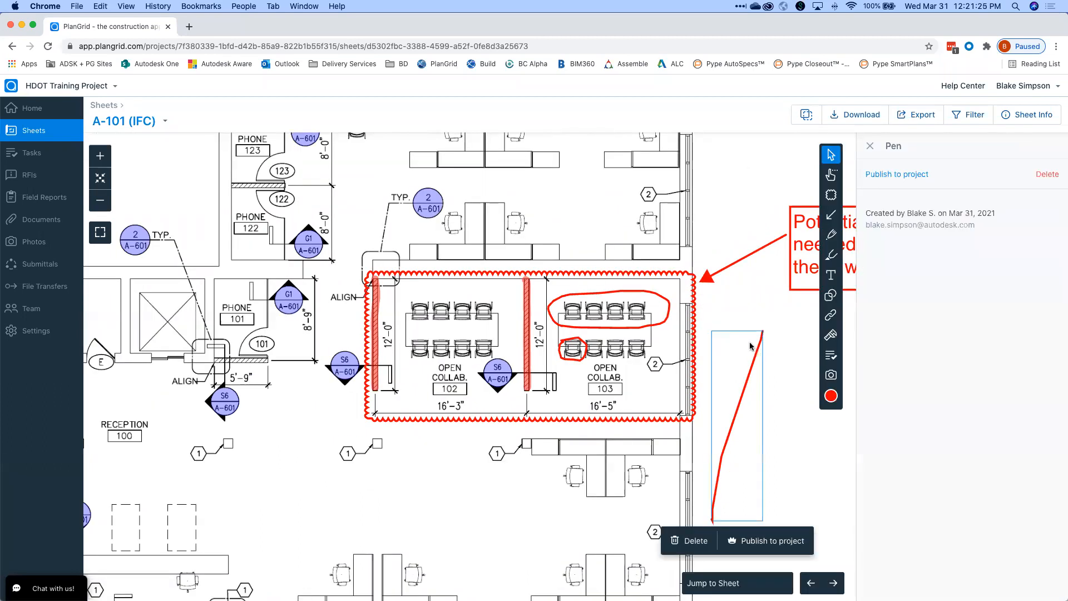
click(691, 541)
click(611, 381)
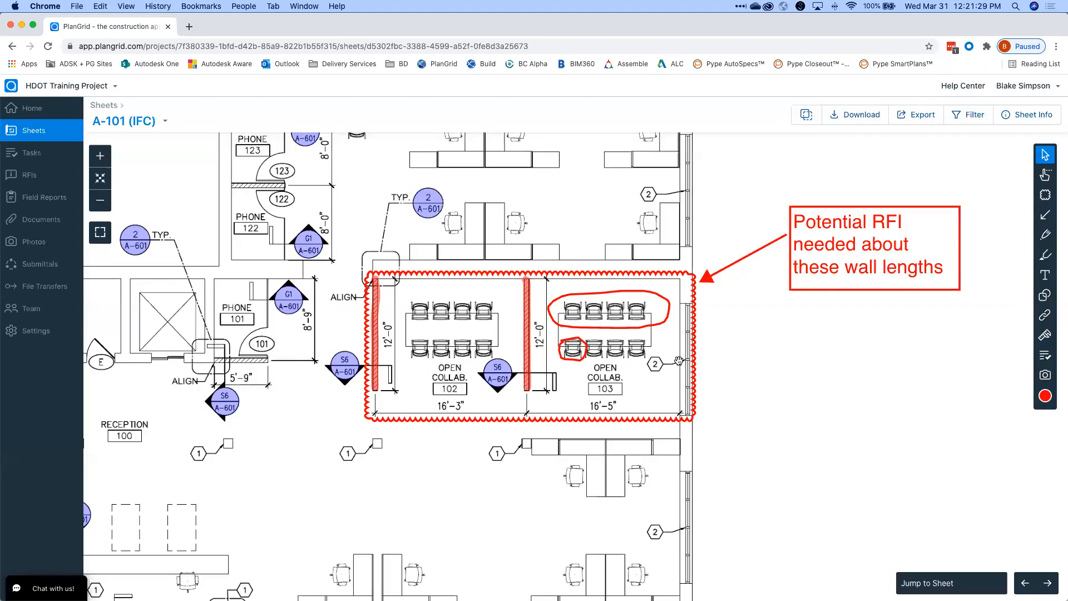
Move the RFI arrow so its tip points at the cloud's right side.
click(703, 278)
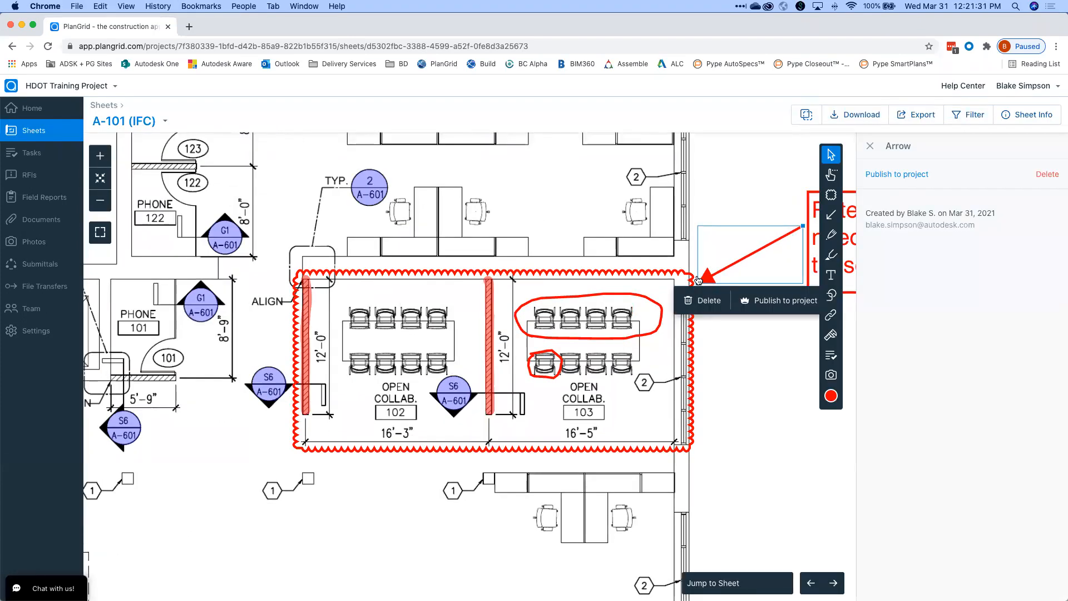
mouse_move(699, 283)
mouse_down()
mouse_move(709, 356)
mouse_move(715, 289)
mouse_up()
mouse_move(751, 269)
mouse_down()
mouse_move(763, 292)
mouse_move(748, 272)
mouse_up()
drag(701, 300, 696, 370)
Resize the revision cloud from its top-left corner.
click(537, 272)
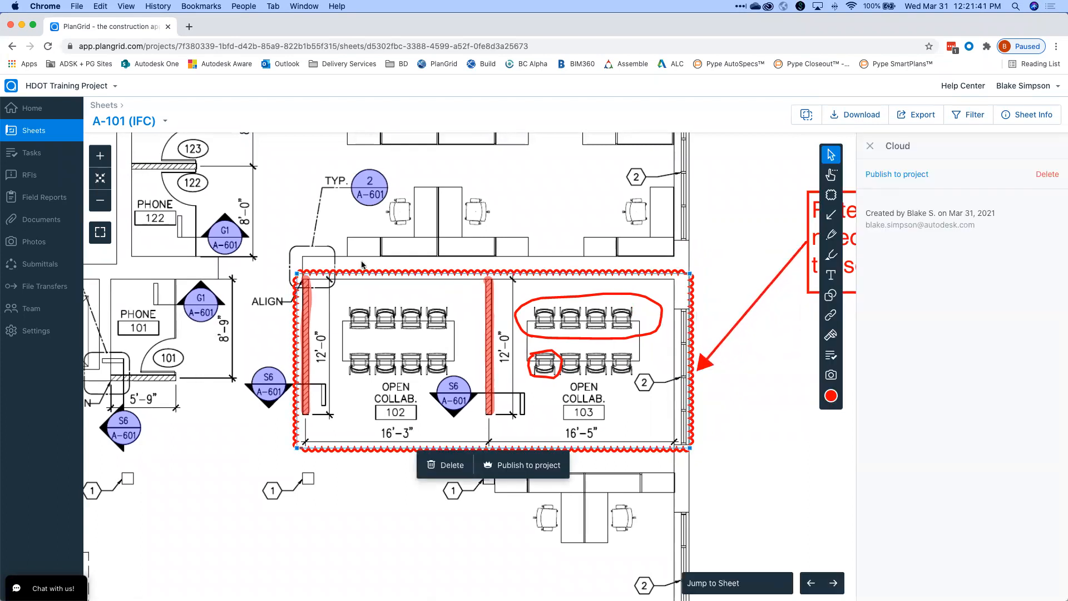
mouse_move(297, 276)
mouse_down()
mouse_move(291, 262)
mouse_move(255, 262)
mouse_move(298, 251)
mouse_move(290, 264)
mouse_up()
click(285, 228)
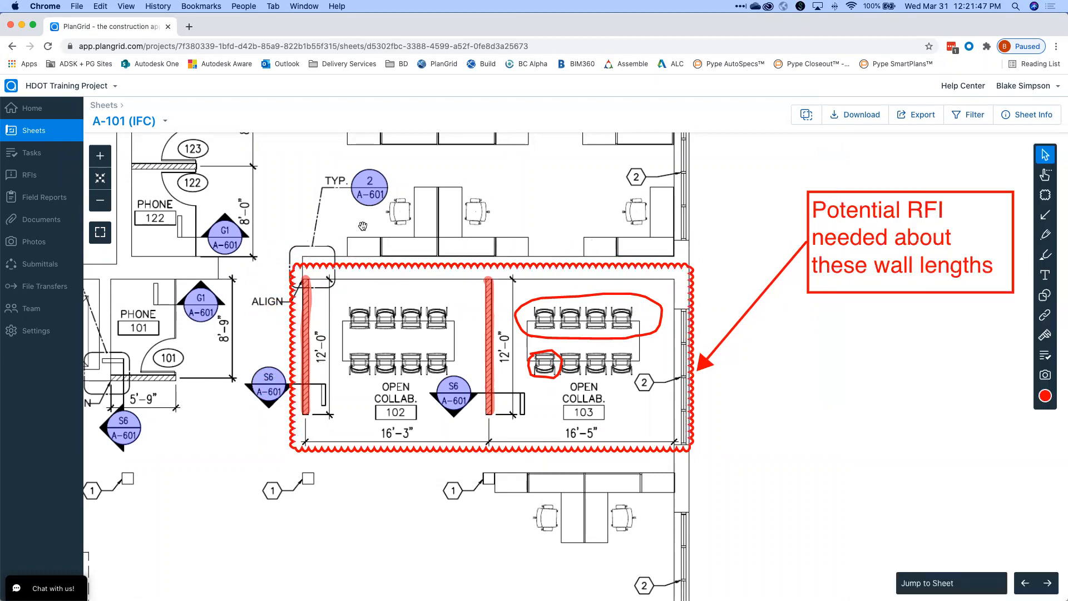
Circle the table and chairs in room 102 with a circle markup.
scroll(739, 272, right, 2)
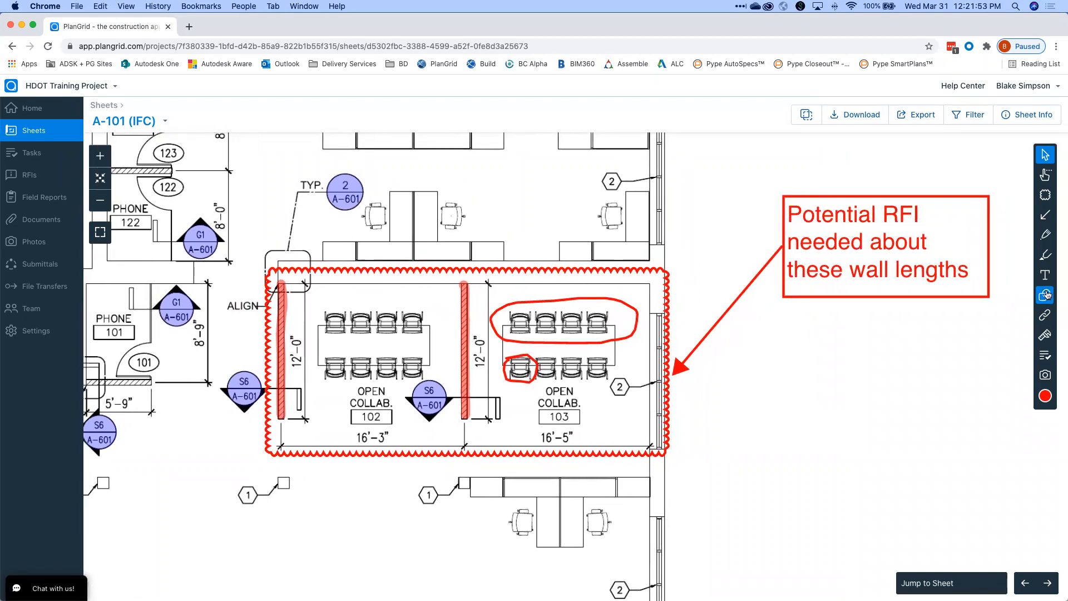
scroll(752, 428, left, 3)
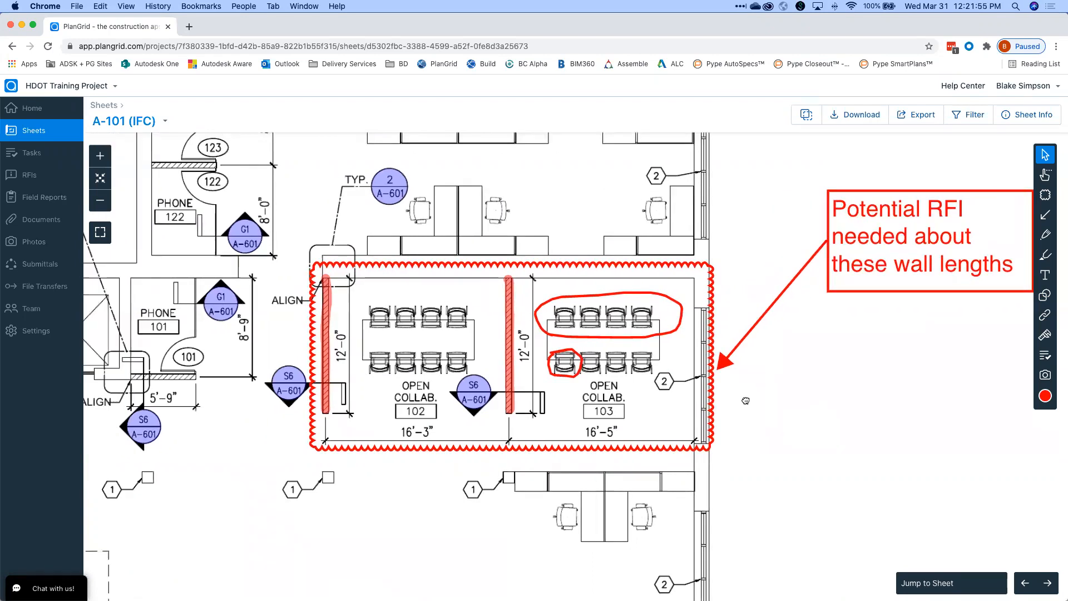
scroll(745, 401, right, 5)
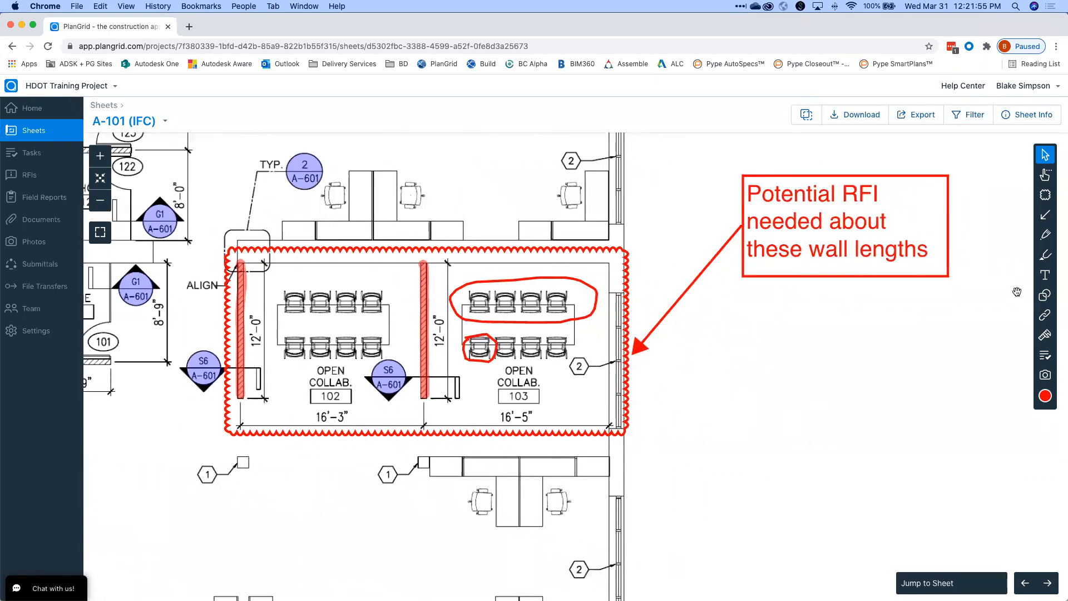
click(1045, 298)
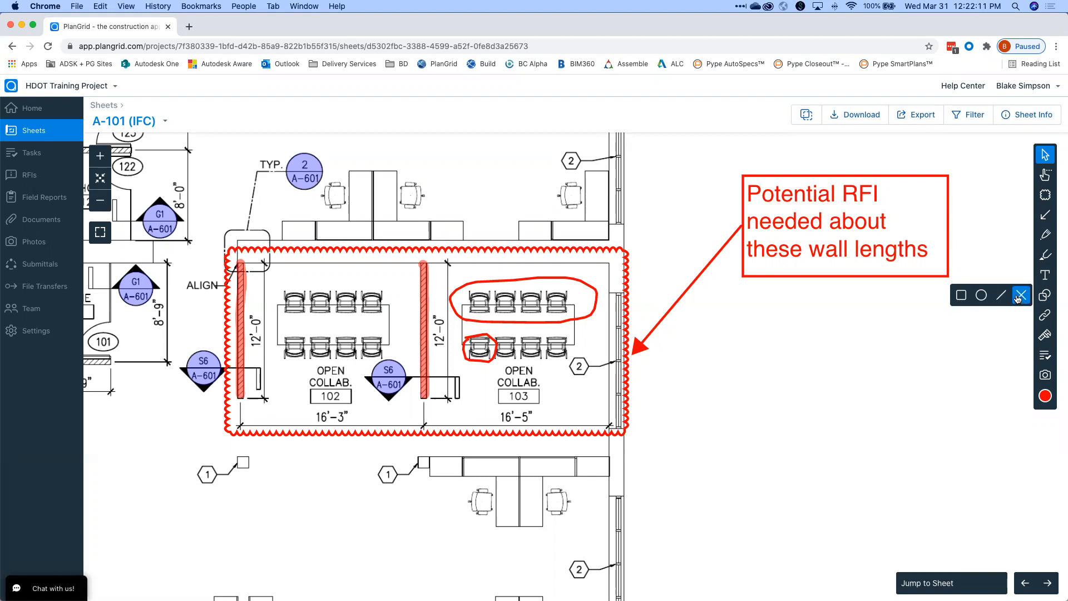
mouse_move(782, 376)
mouse_down()
mouse_move(899, 378)
mouse_move(863, 378)
mouse_up()
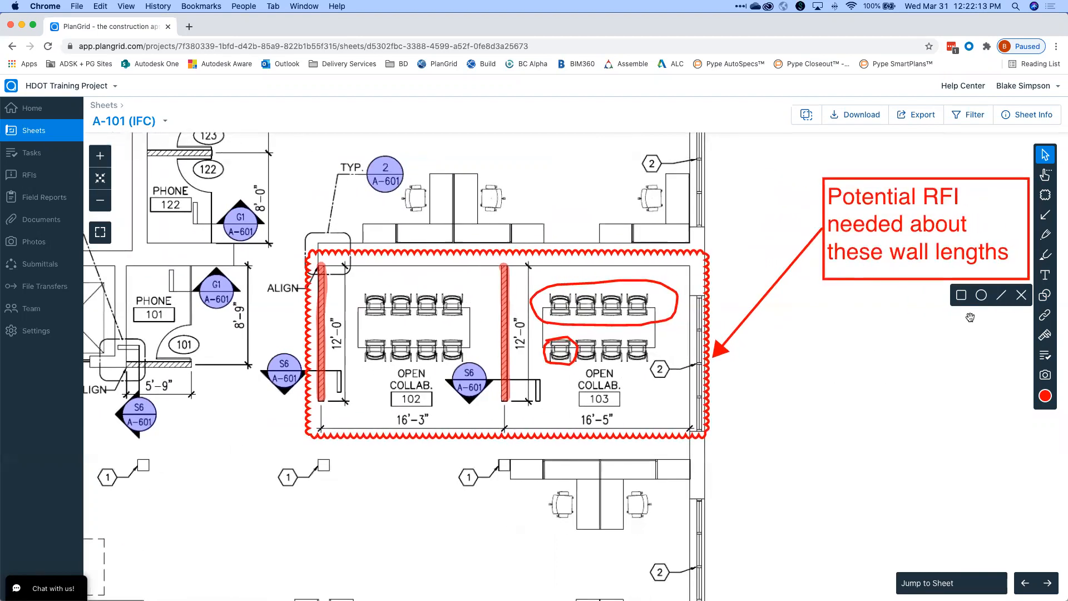
click(980, 295)
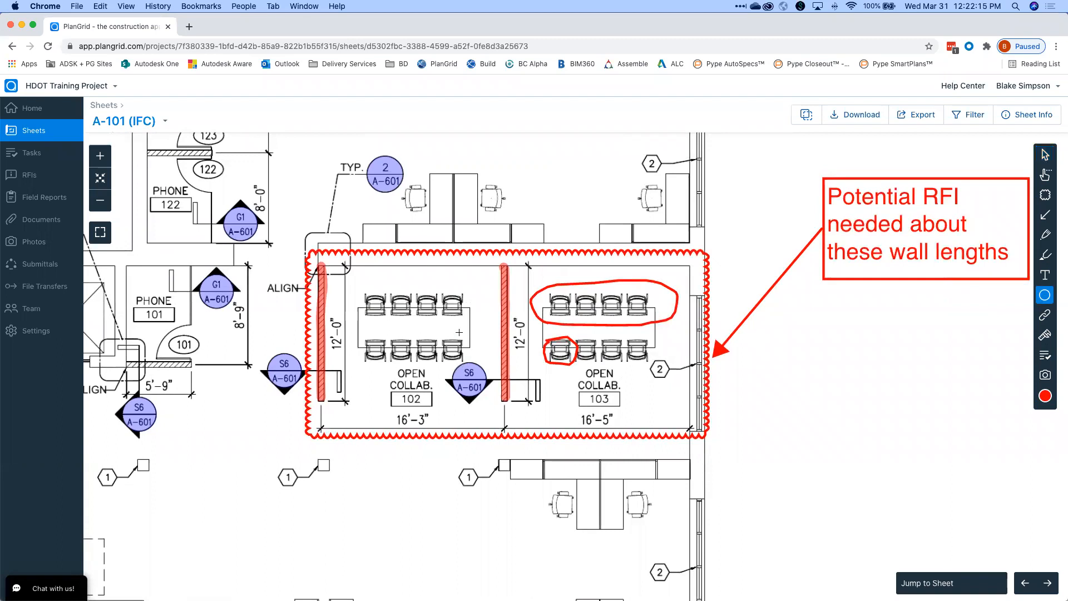
drag(356, 299, 485, 372)
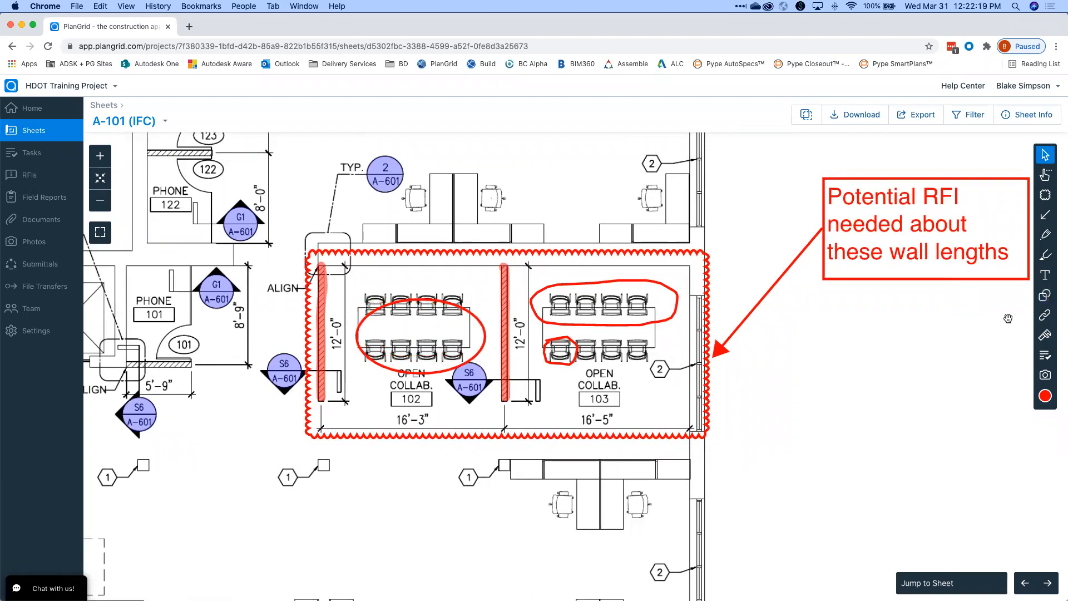
Cross out the desks below room 103 with an X markup.
click(1022, 296)
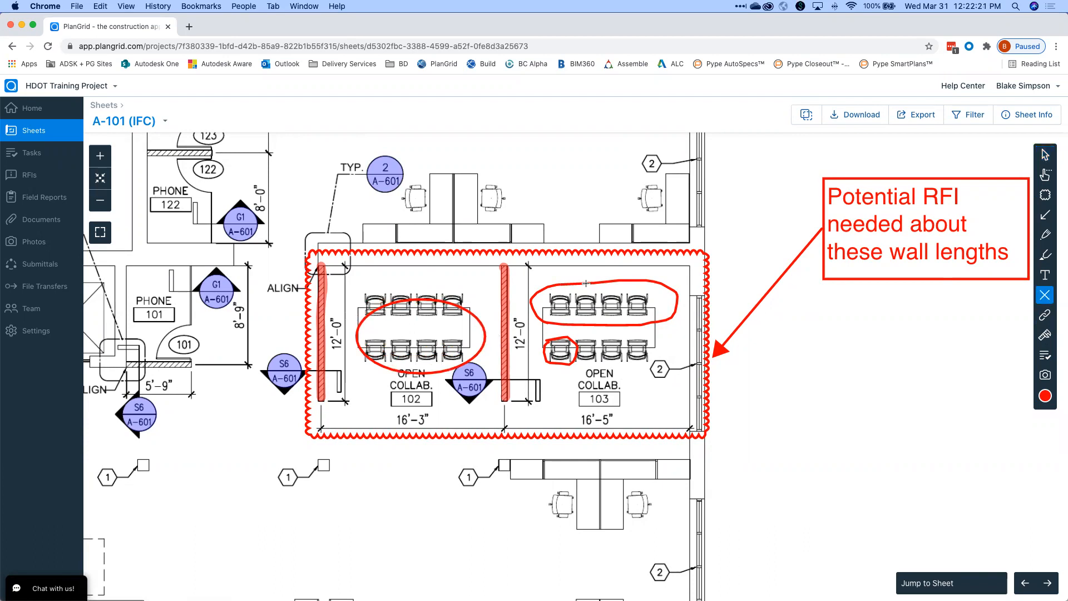
drag(541, 476, 705, 536)
scroll(778, 494, left, 3)
scroll(778, 493, down, 2)
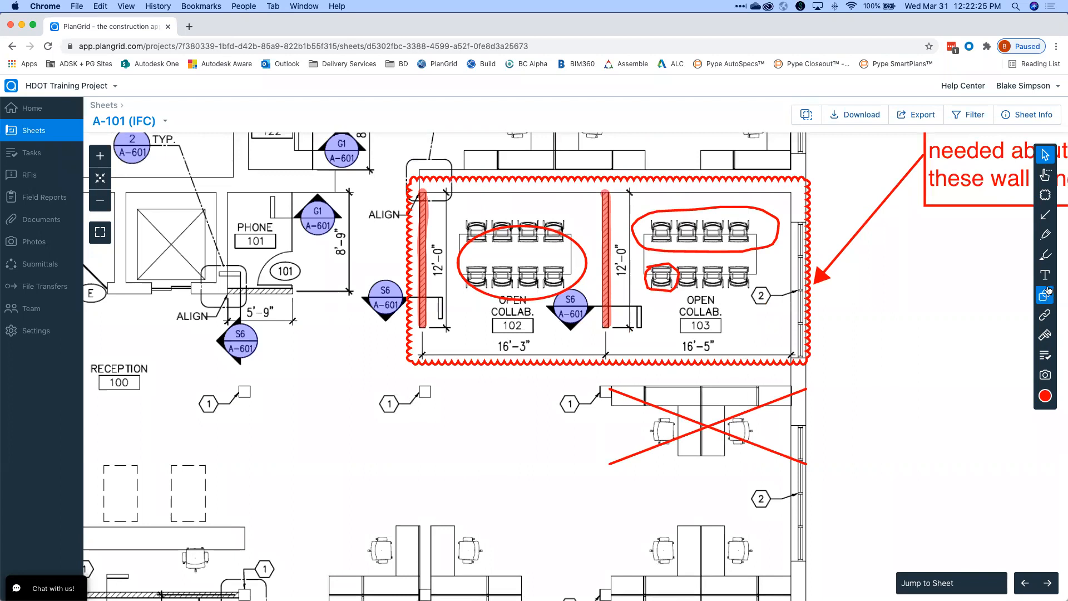
Draw a red straight line below room 102, then review the new markups.
mouse_move(1045, 295)
click(1001, 300)
drag(380, 476, 598, 379)
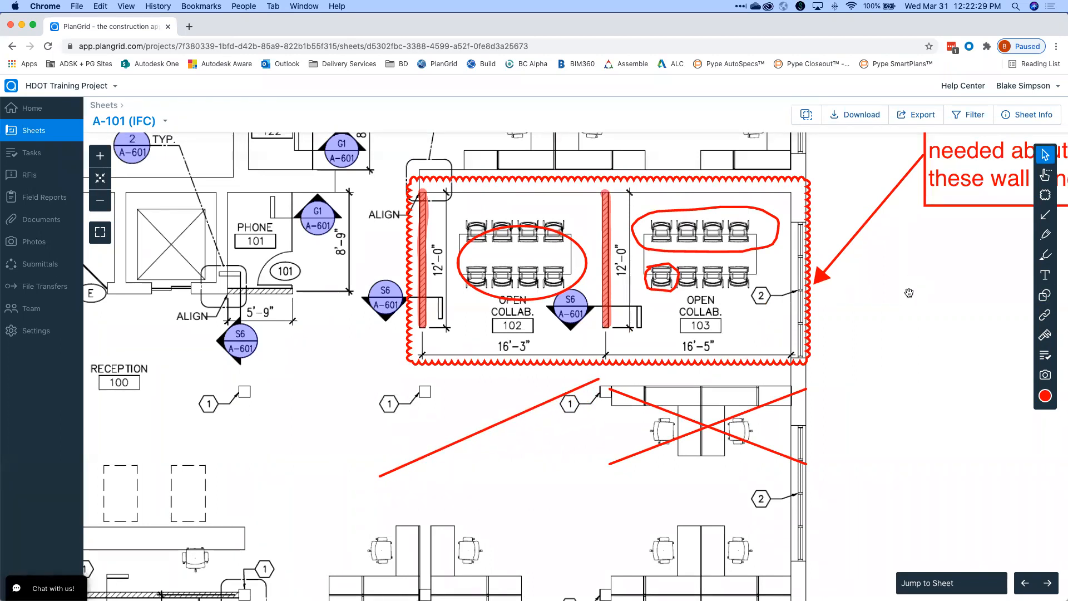
scroll(909, 292, down, 5)
drag(878, 295, 716, 360)
scroll(716, 361, up, 3)
scroll(717, 361, up, 3)
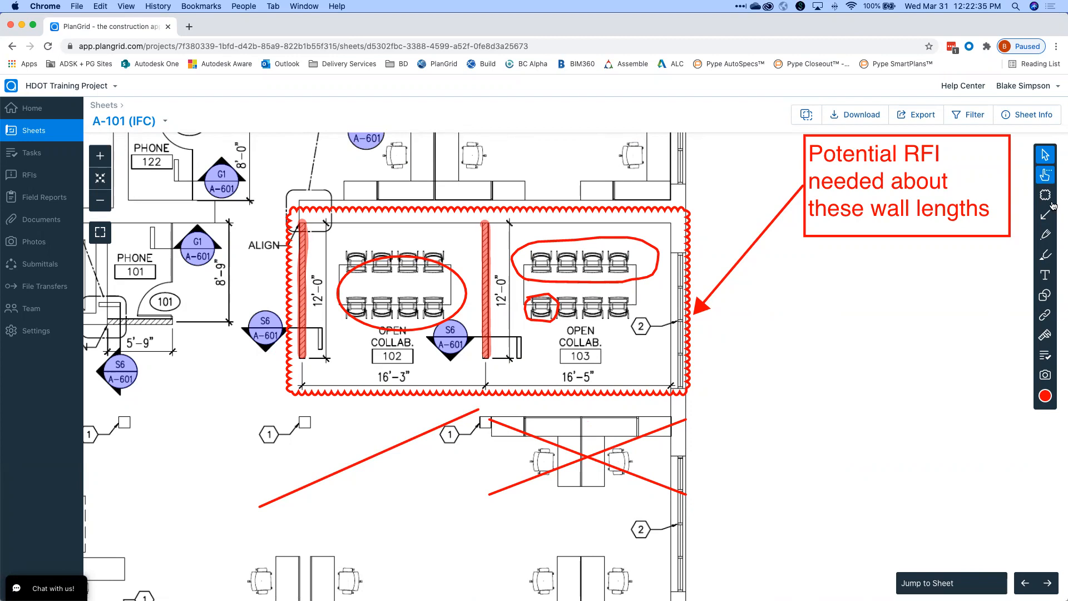
scroll(977, 270, up, 1)
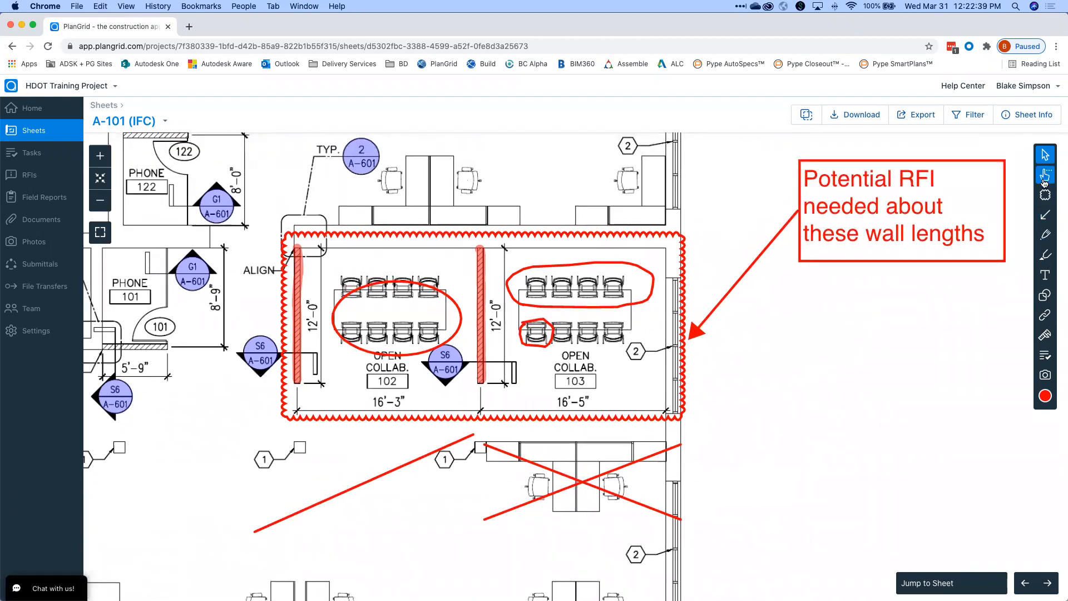
scroll(868, 316, right, 2)
scroll(867, 316, up, 1)
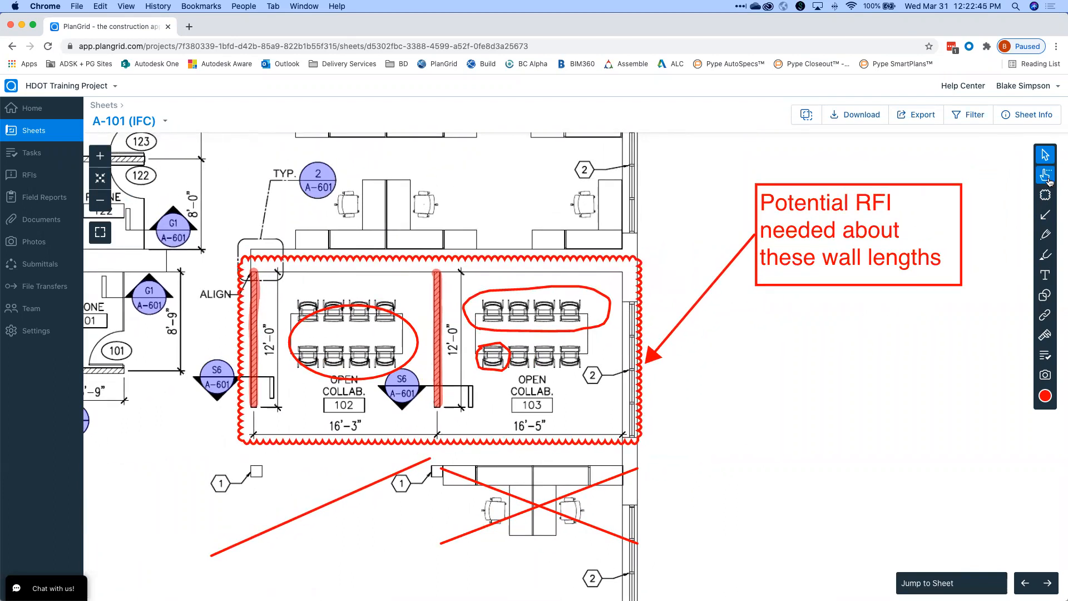
click(1048, 176)
mouse_move(902, 346)
mouse_down()
mouse_move(878, 272)
mouse_move(781, 229)
mouse_move(719, 271)
mouse_move(517, 321)
mouse_move(490, 596)
mouse_move(299, 487)
mouse_up()
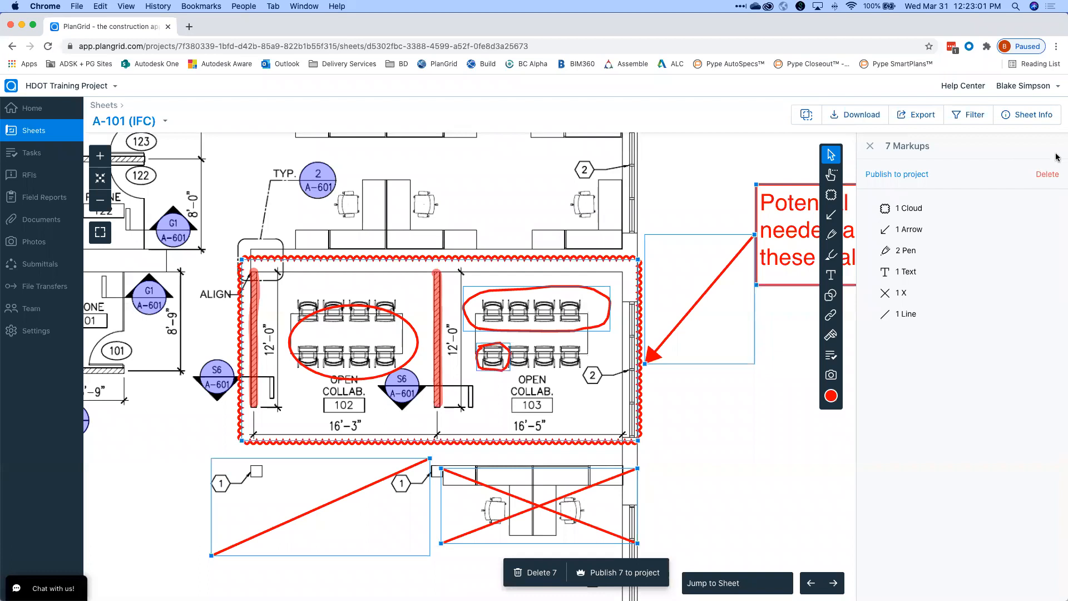
click(870, 146)
scroll(856, 250, down, 5)
scroll(885, 296, up, 6)
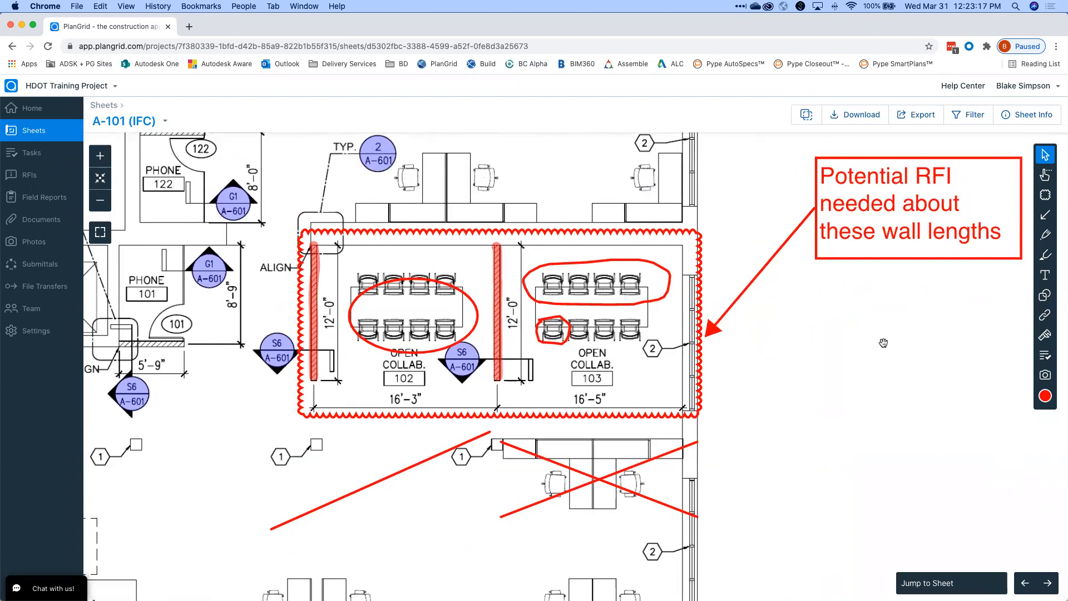
scroll(883, 343, down, 5)
scroll(882, 343, up, 2)
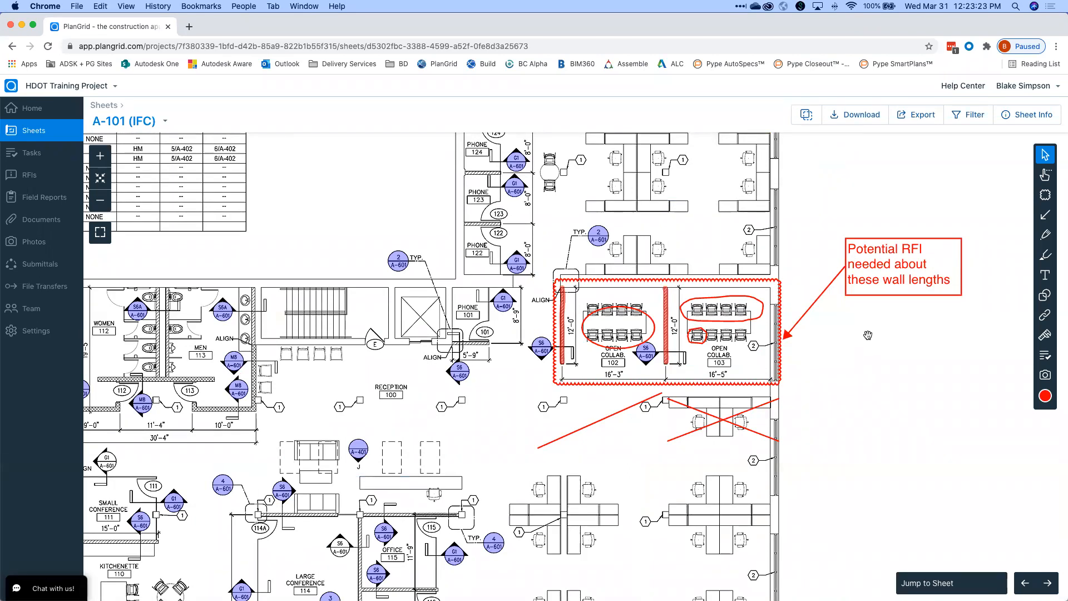
drag(868, 335, 850, 333)
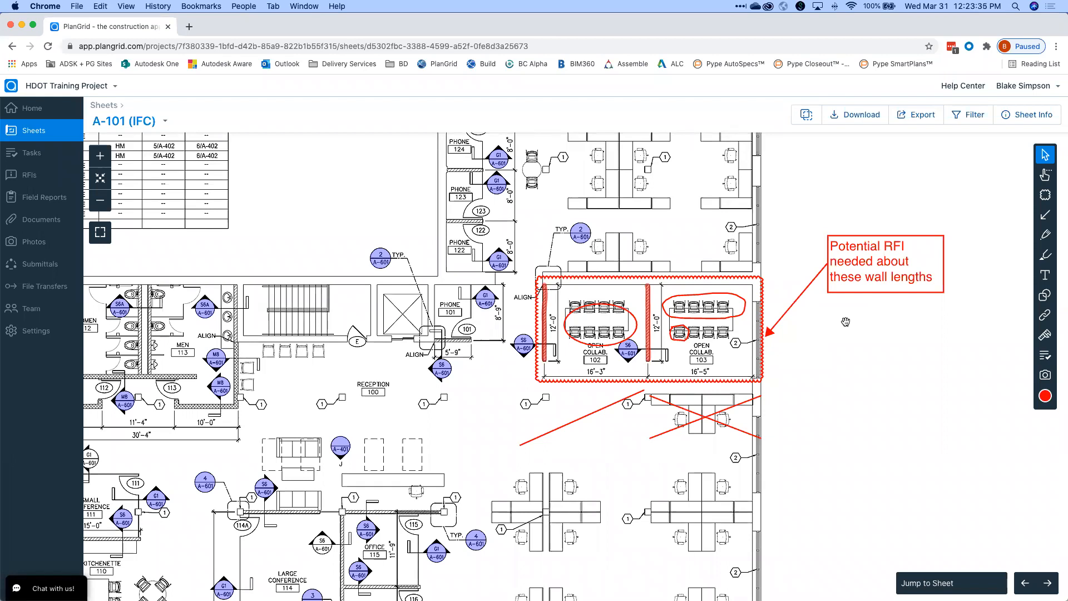
drag(796, 333, 825, 344)
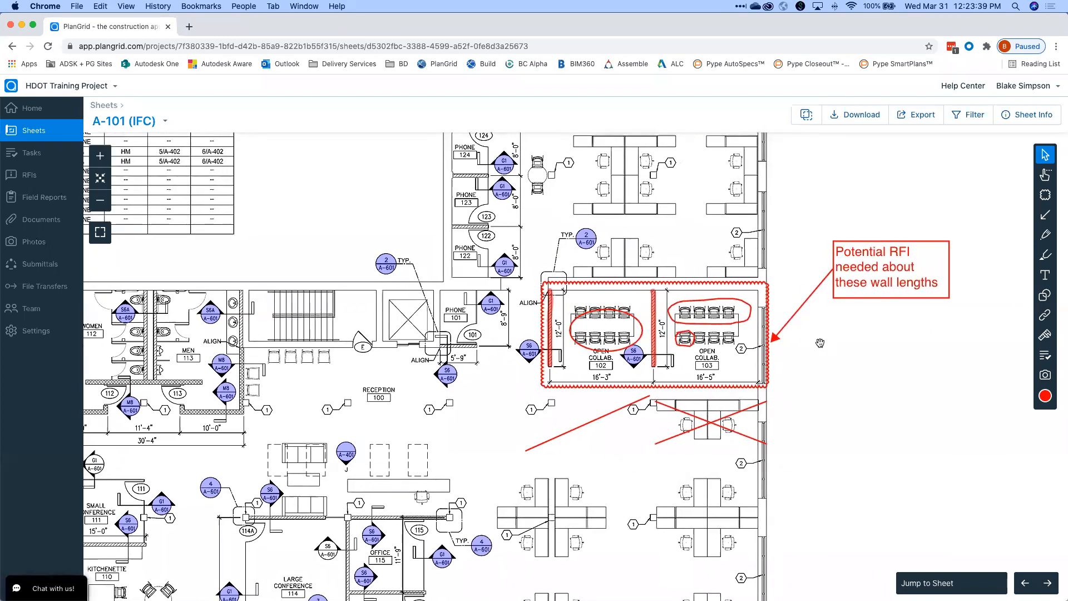
scroll(819, 344, up, 3)
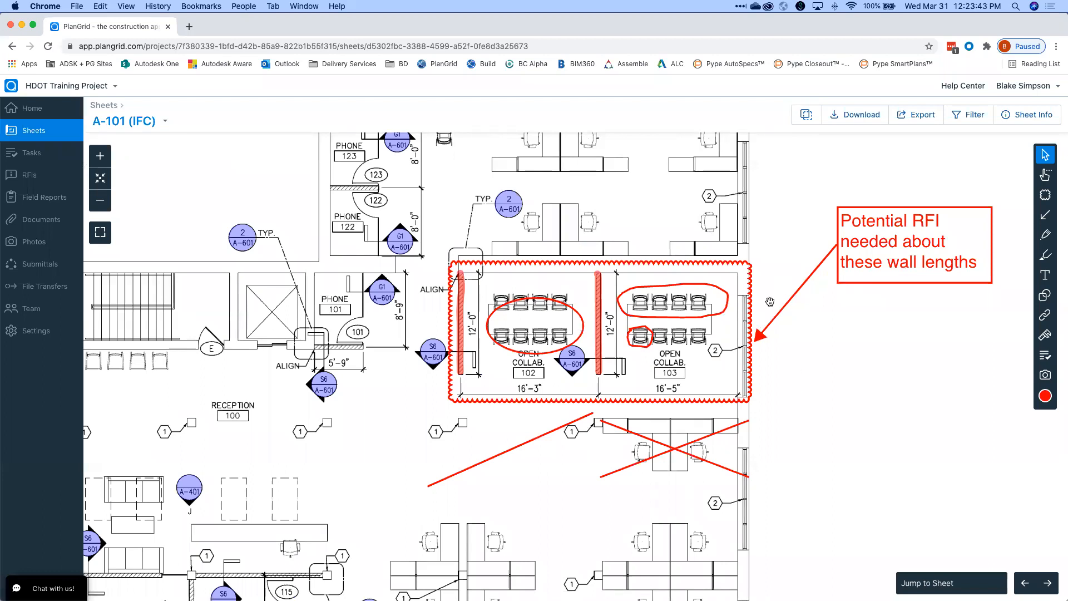
drag(824, 379, 722, 368)
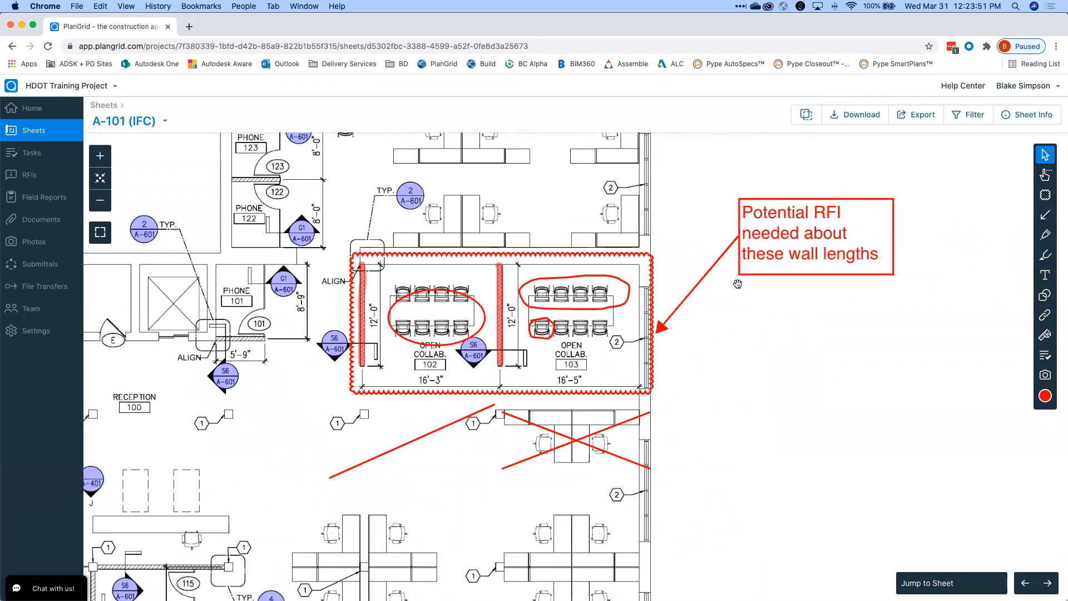
drag(738, 334, 745, 326)
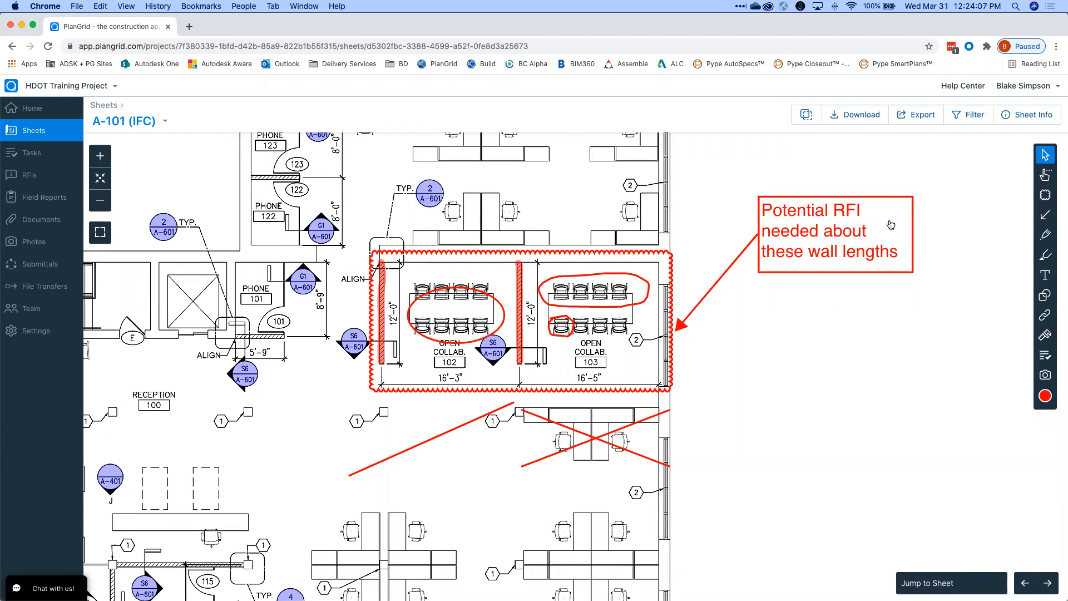
Lasso-select all ten markups around the collab rooms and publish them to the project.
click(1042, 176)
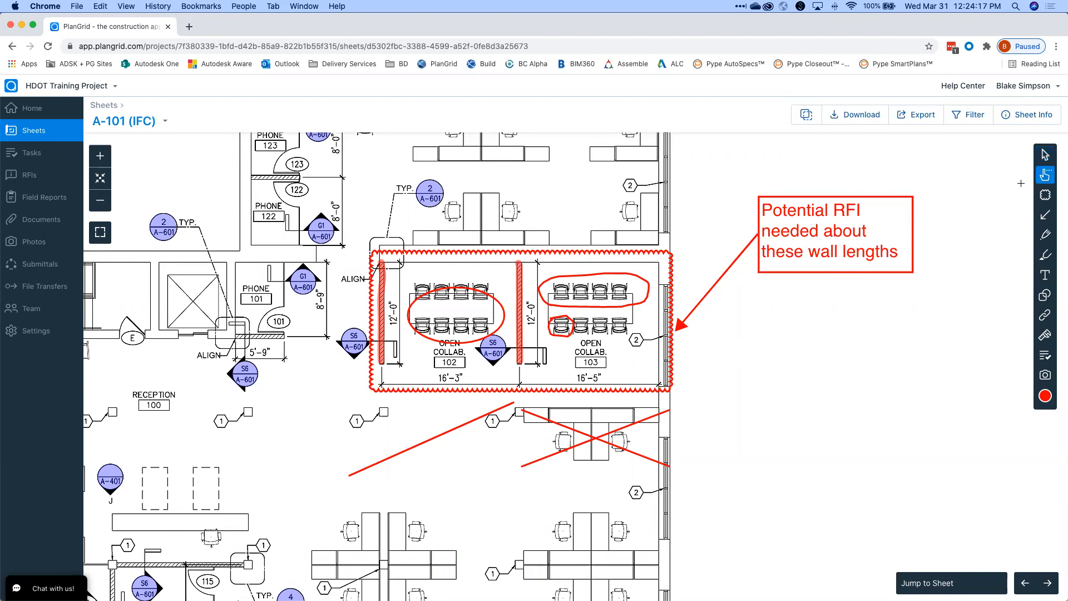
mouse_move(951, 218)
mouse_down()
mouse_move(514, 325)
mouse_move(412, 288)
mouse_move(364, 292)
mouse_move(419, 401)
mouse_move(484, 440)
mouse_move(647, 441)
mouse_up()
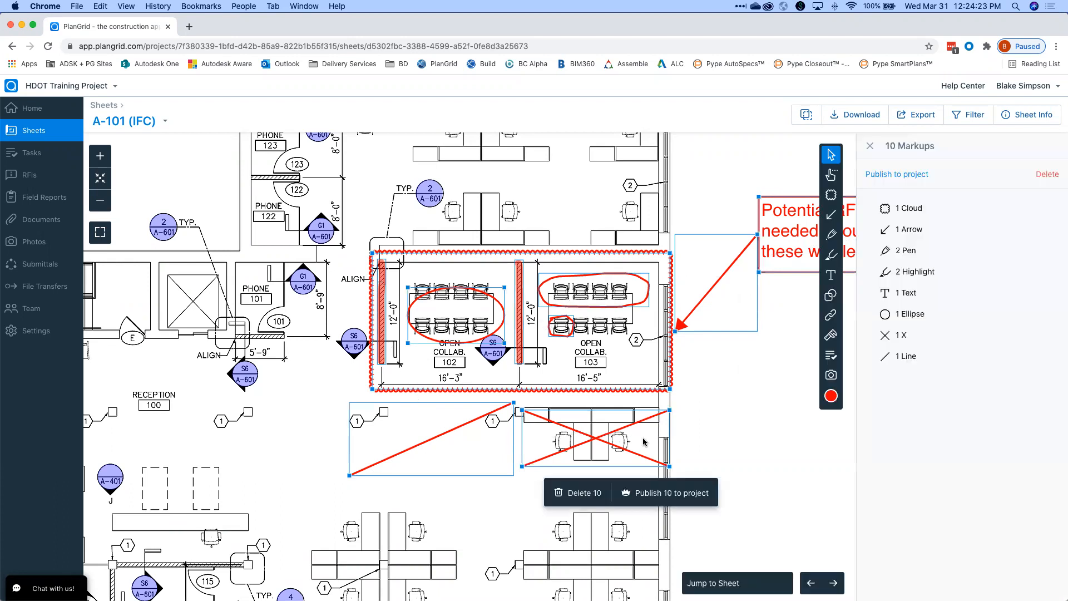
click(896, 179)
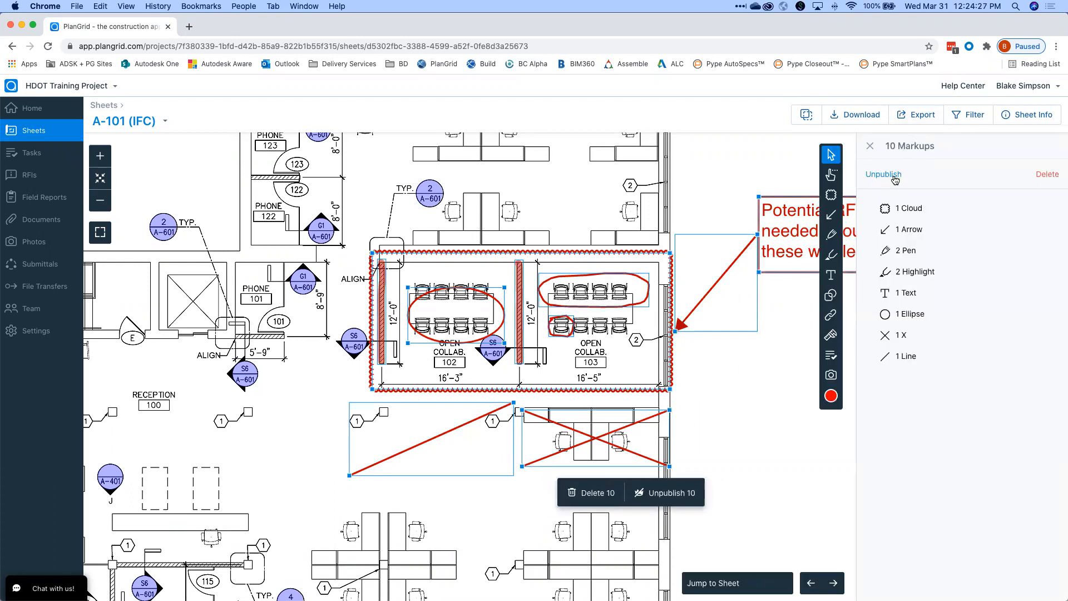
click(709, 195)
scroll(756, 317, down, 2)
scroll(755, 317, down, 5)
scroll(727, 326, up, 5)
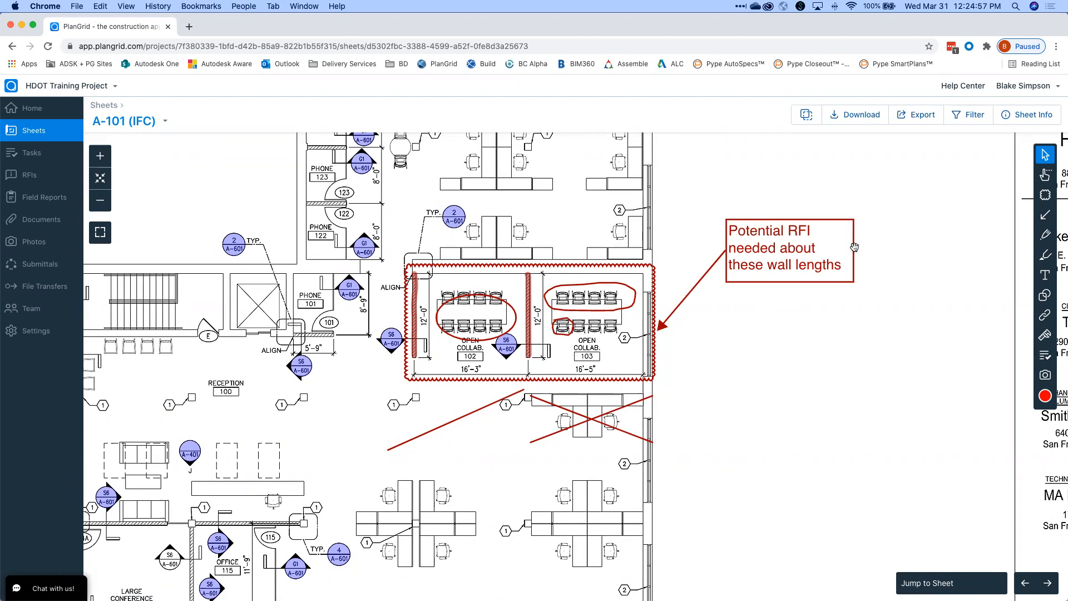
Unpublish the Potential RFI text note, then republish it to the project.
click(815, 252)
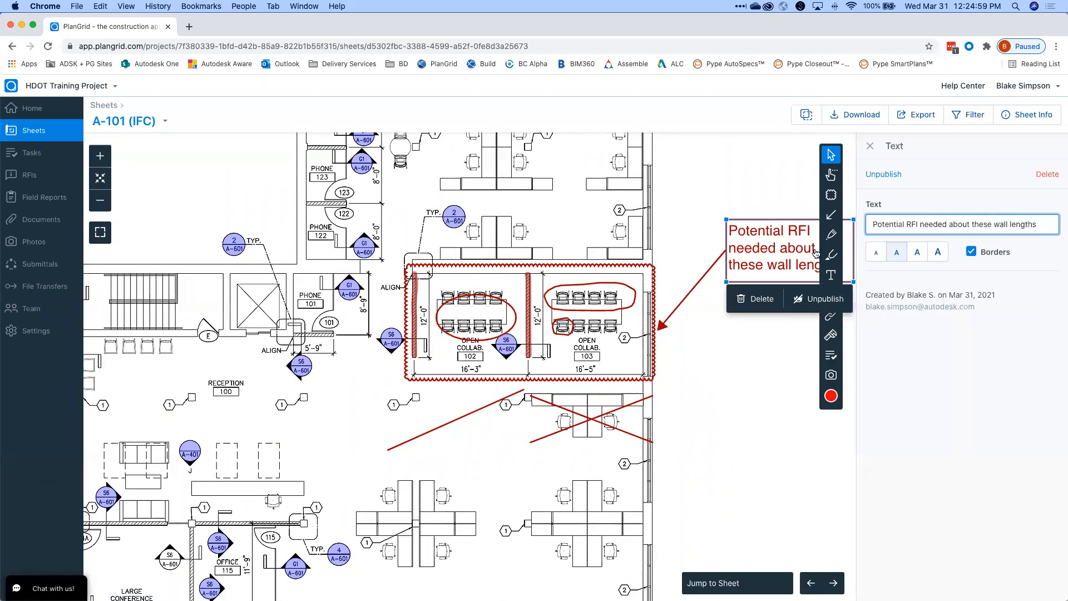
click(890, 175)
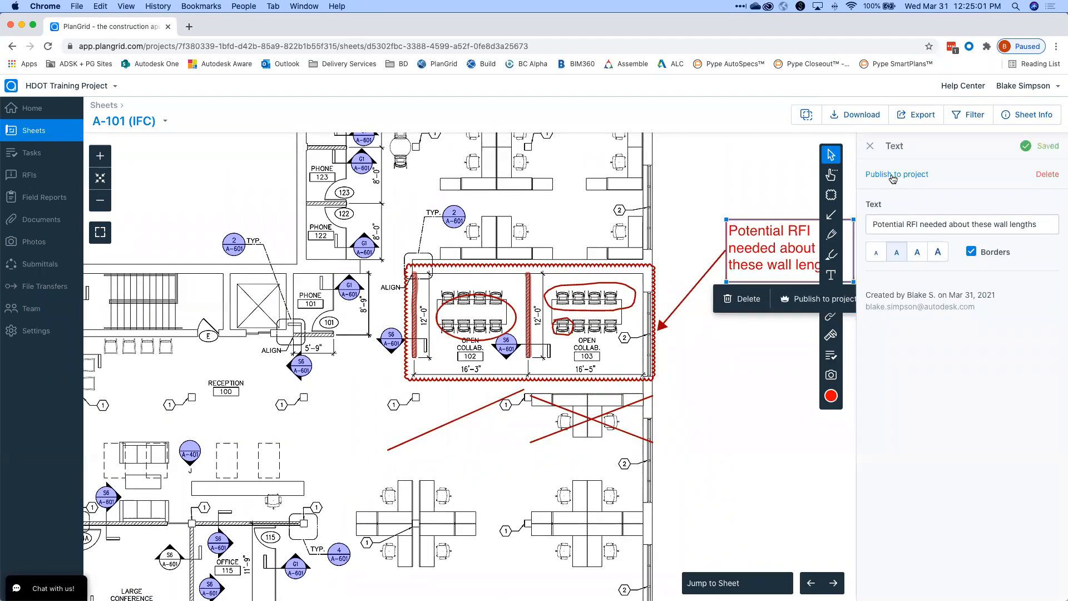
click(784, 195)
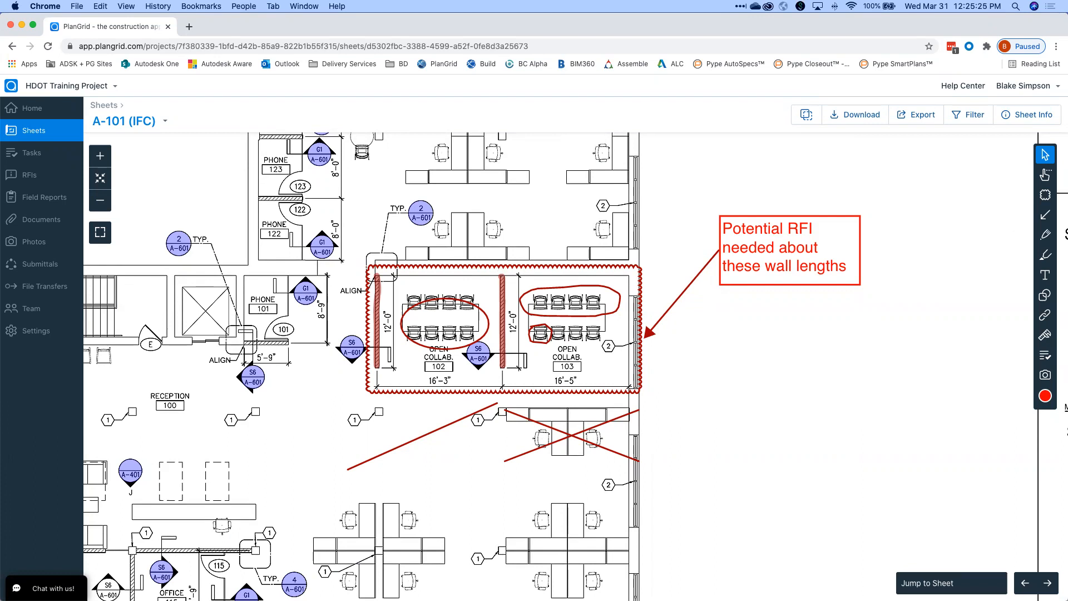
drag(871, 305, 888, 332)
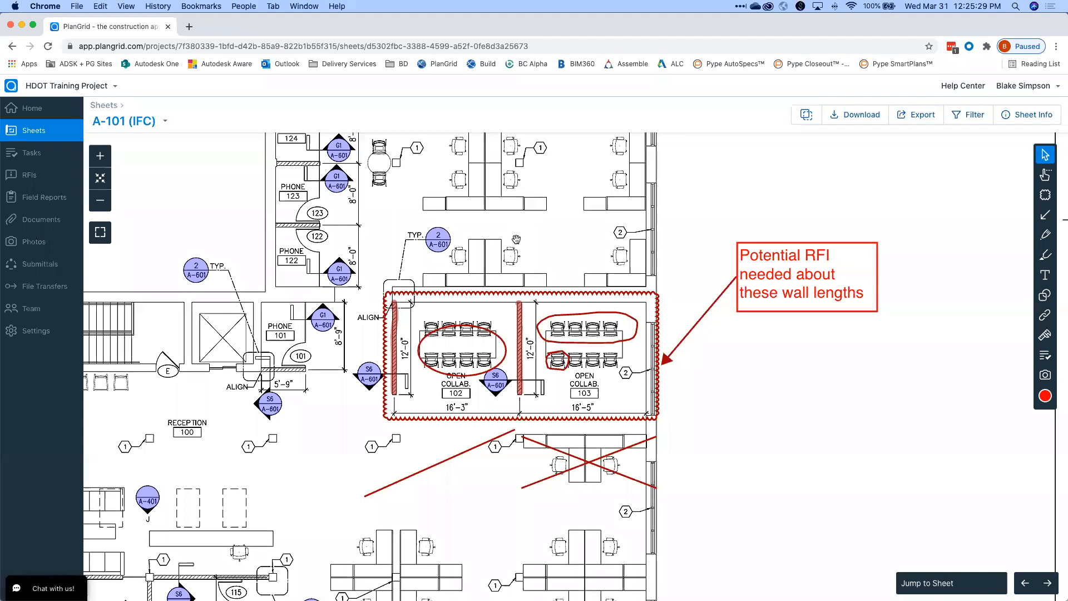
scroll(517, 241, down, 5)
scroll(517, 241, up, 5)
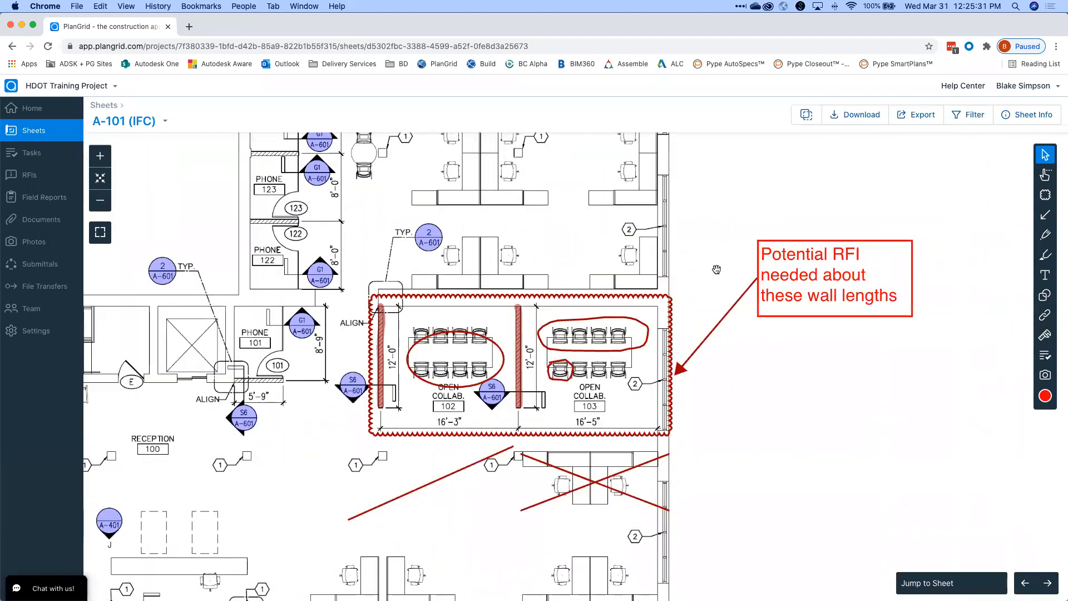
scroll(704, 282, down, 3)
scroll(704, 282, down, 3)
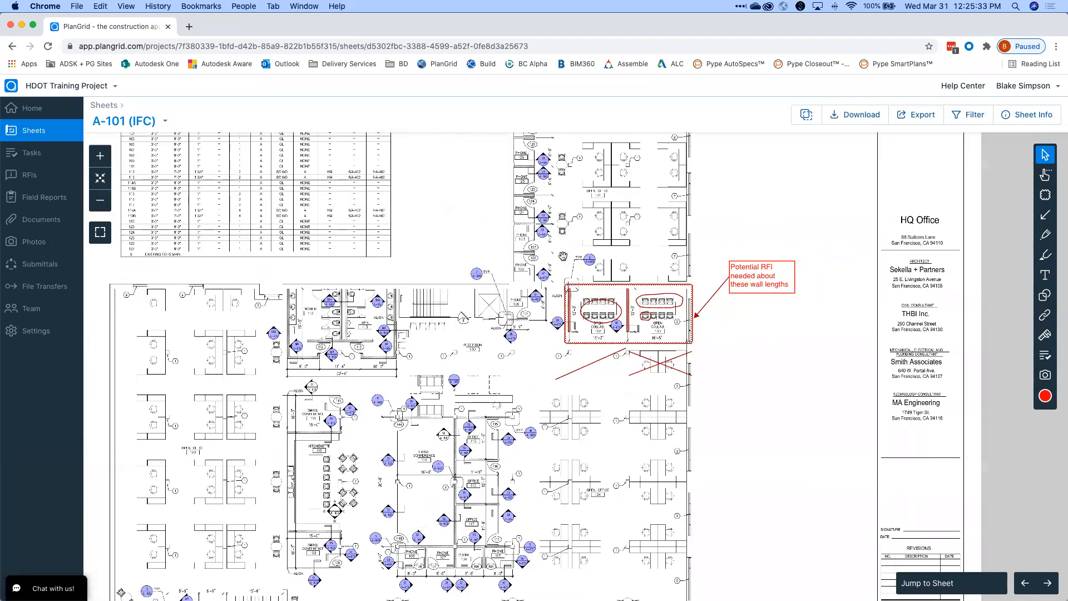
scroll(659, 254, up, 3)
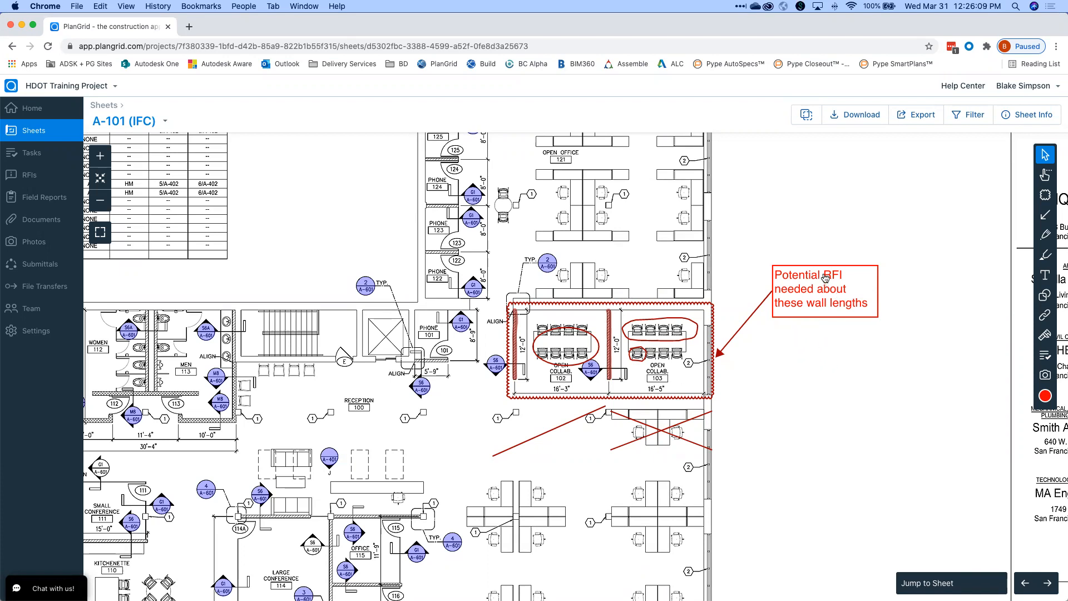
drag(845, 239, 831, 236)
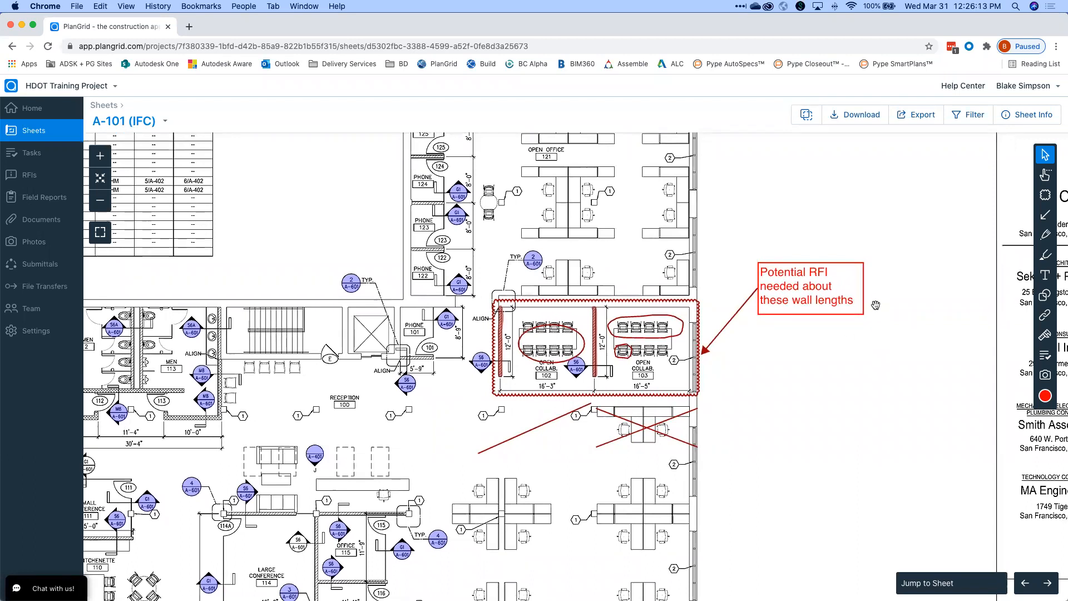
scroll(874, 299, down, 3)
scroll(873, 299, down, 3)
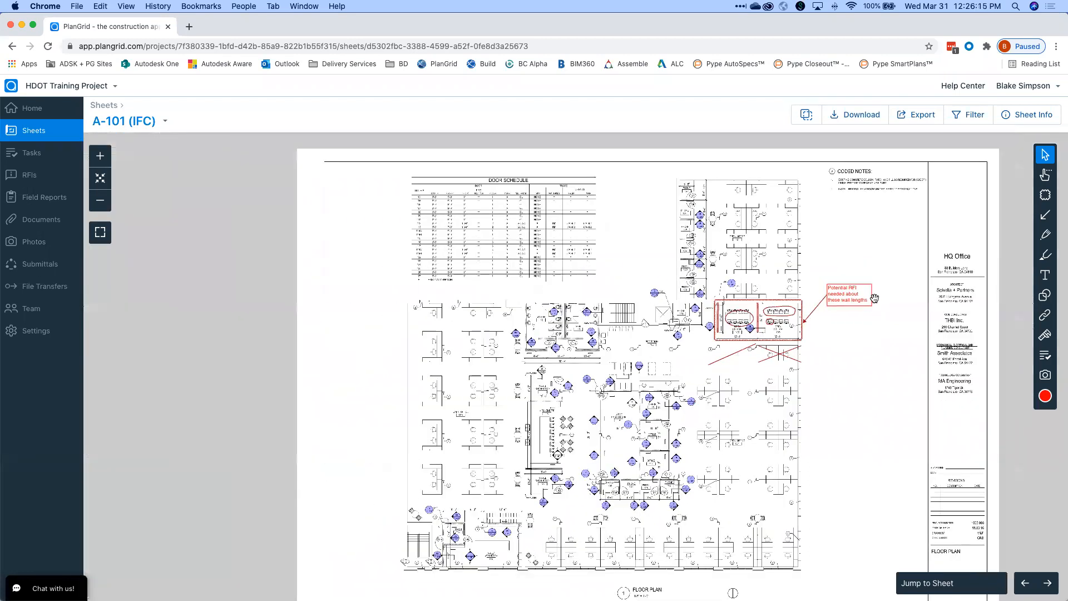
scroll(871, 317, up, 5)
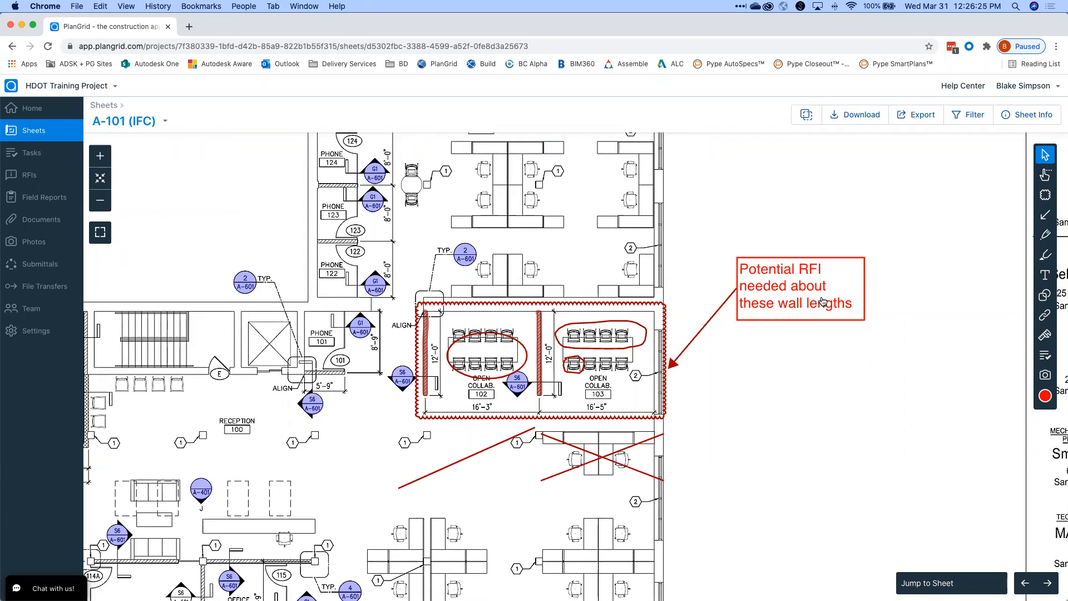
drag(684, 282, 722, 282)
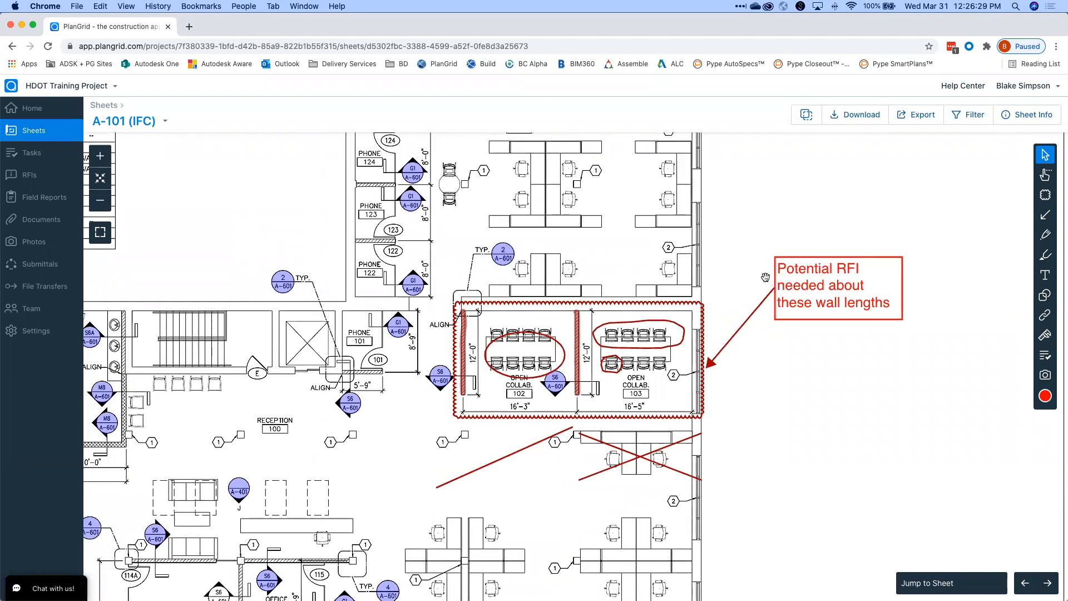
scroll(762, 278, down, 3)
drag(922, 204, 869, 227)
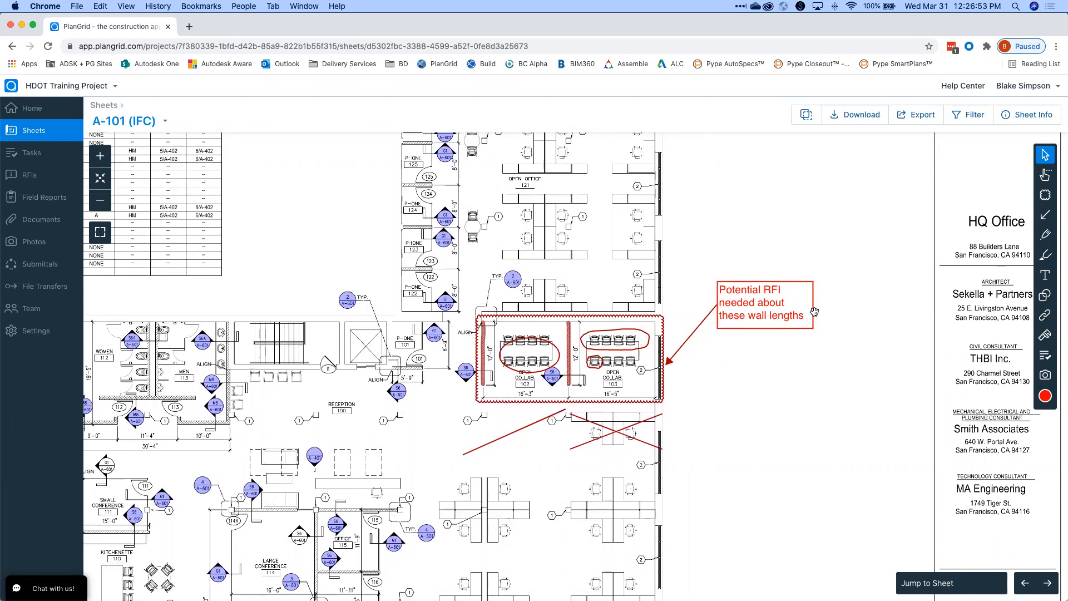
scroll(834, 222, down, 2)
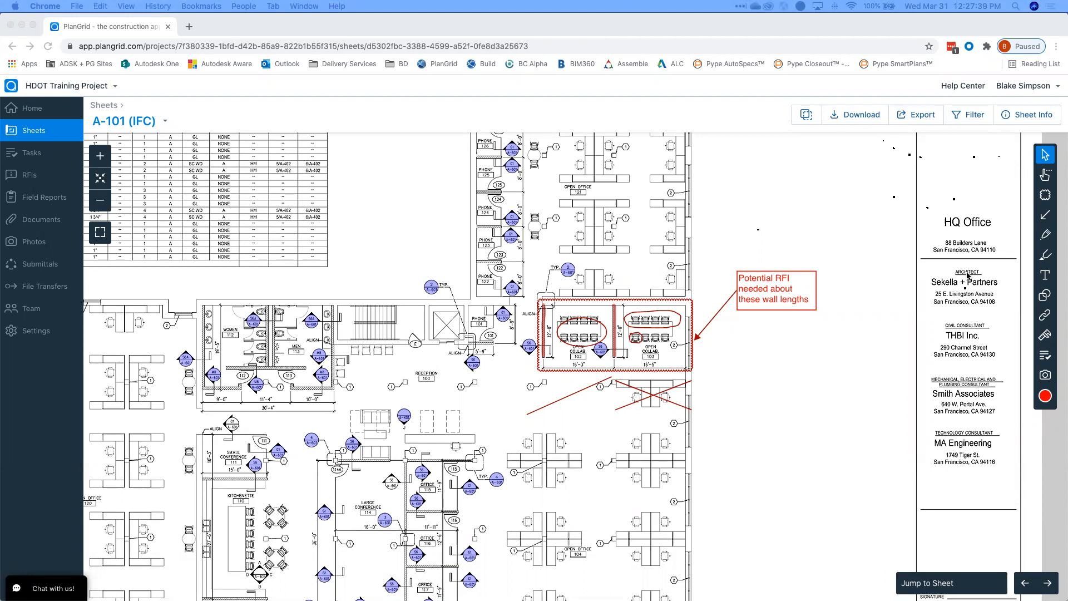
Go to the HDOT Training Project Team page from the left sidebar.
scroll(853, 295, down, 5)
scroll(853, 295, up, 6)
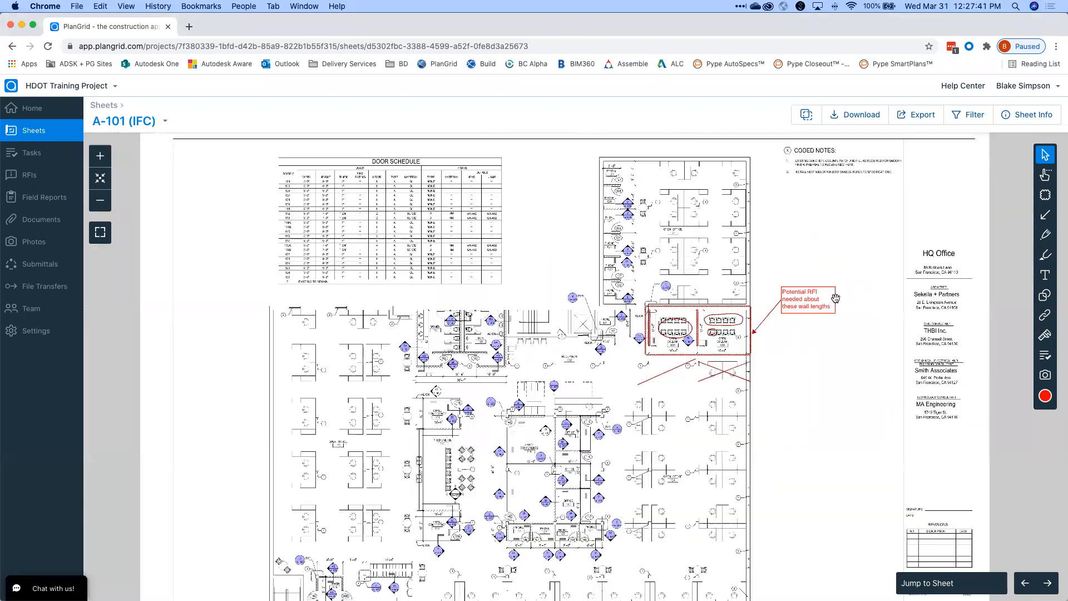
drag(675, 243, 689, 248)
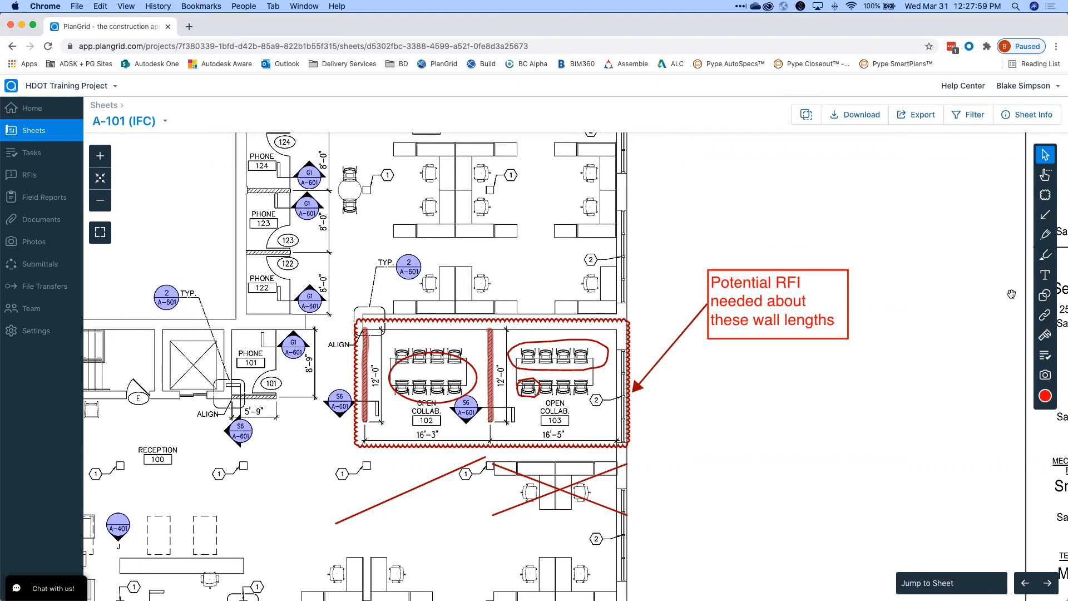
scroll(995, 278, left, 2)
scroll(996, 278, down, 1)
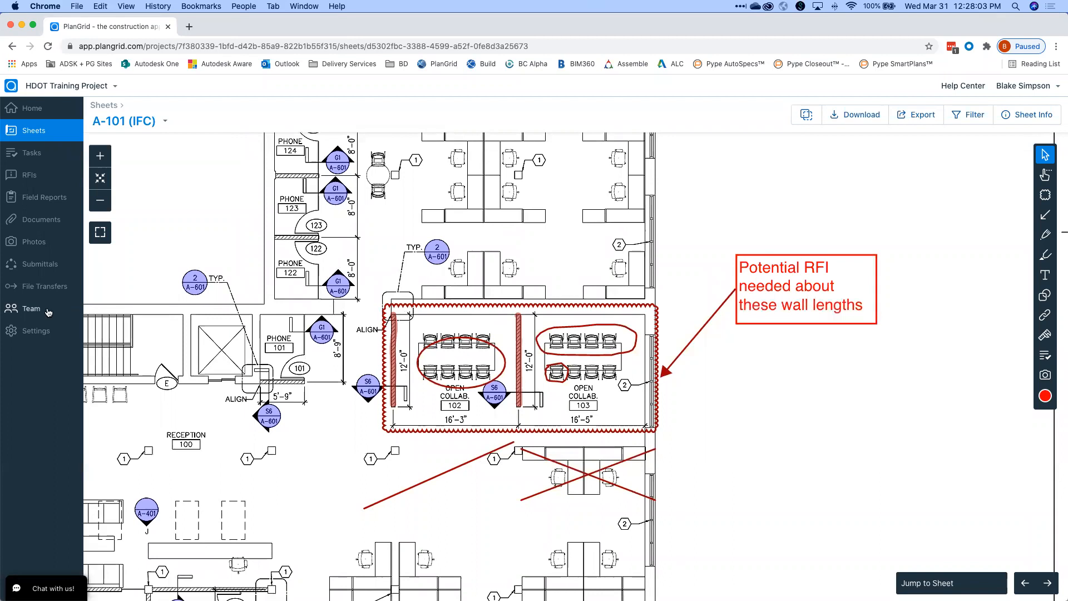
click(18, 311)
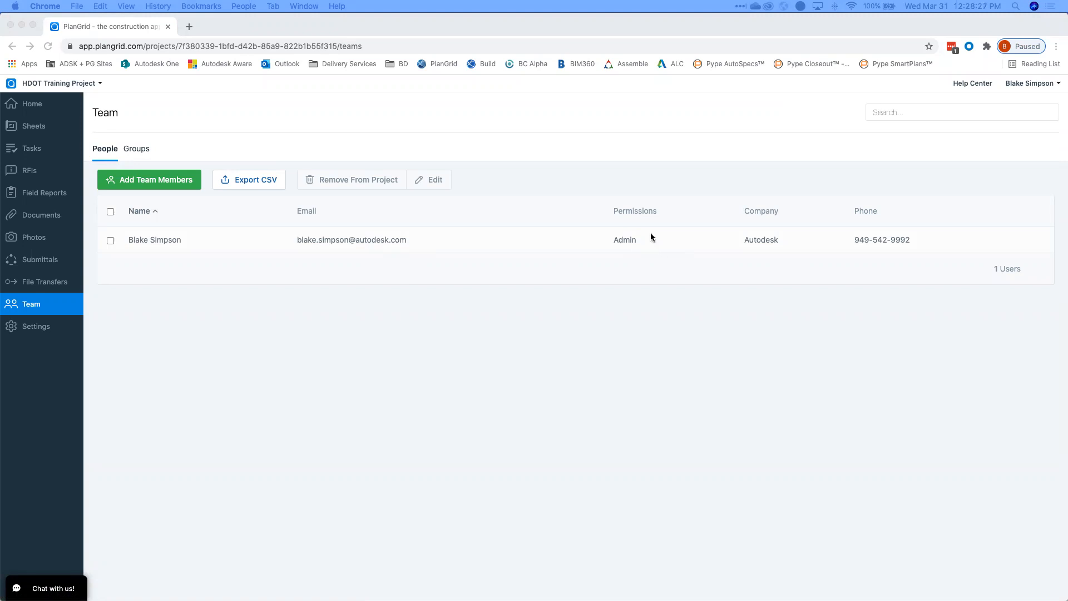
click(346, 156)
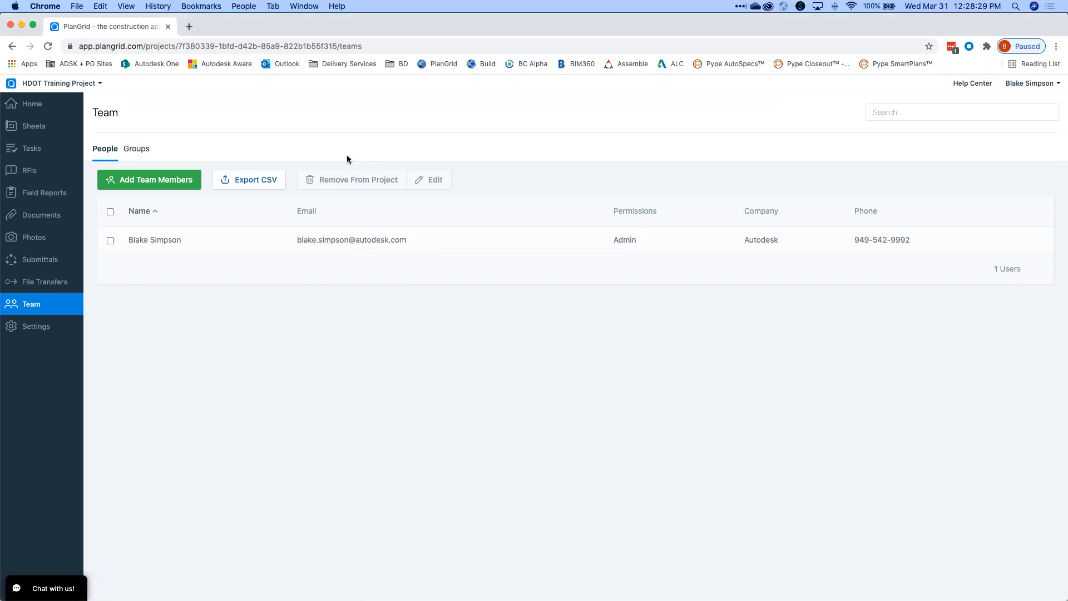
Open the Add Team Members dialog and choose Admin as the permission level.
click(192, 188)
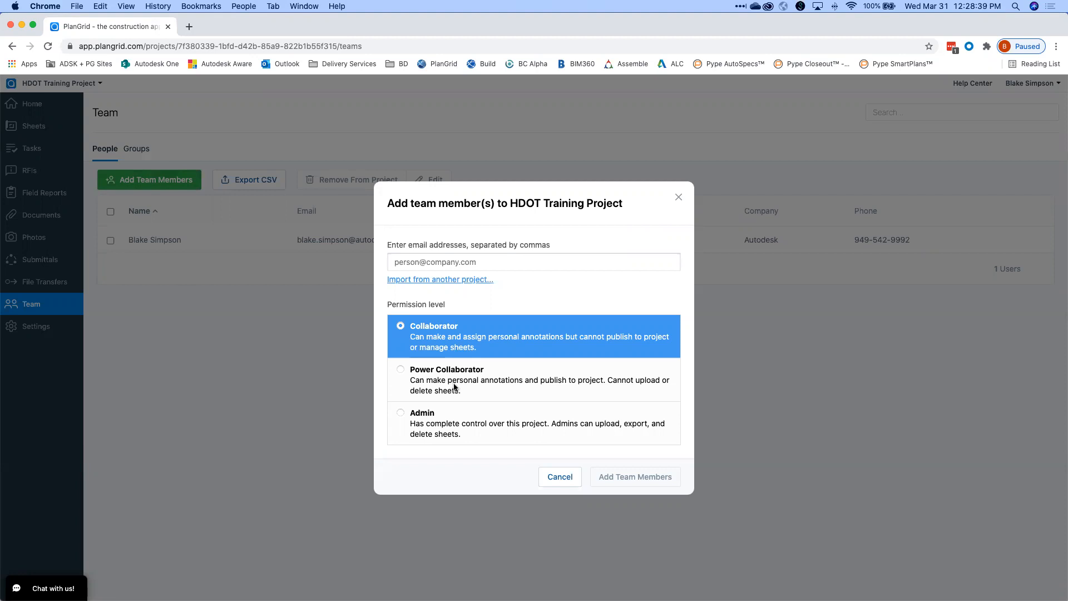
click(470, 427)
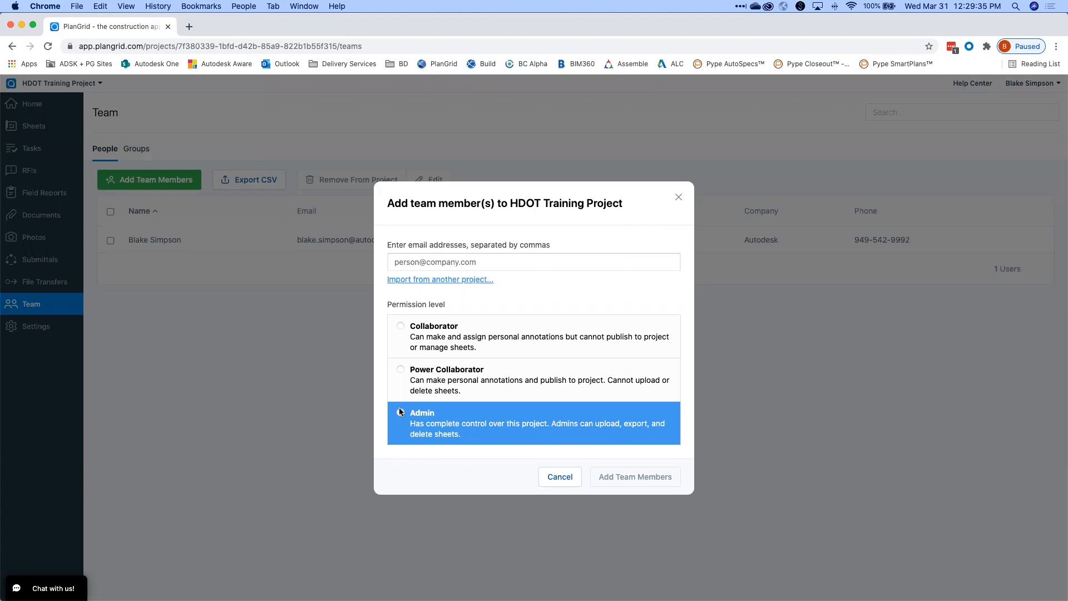
Change the new member's permission from Power Collaborator to Collaborator, ready for the e-mail address.
click(402, 375)
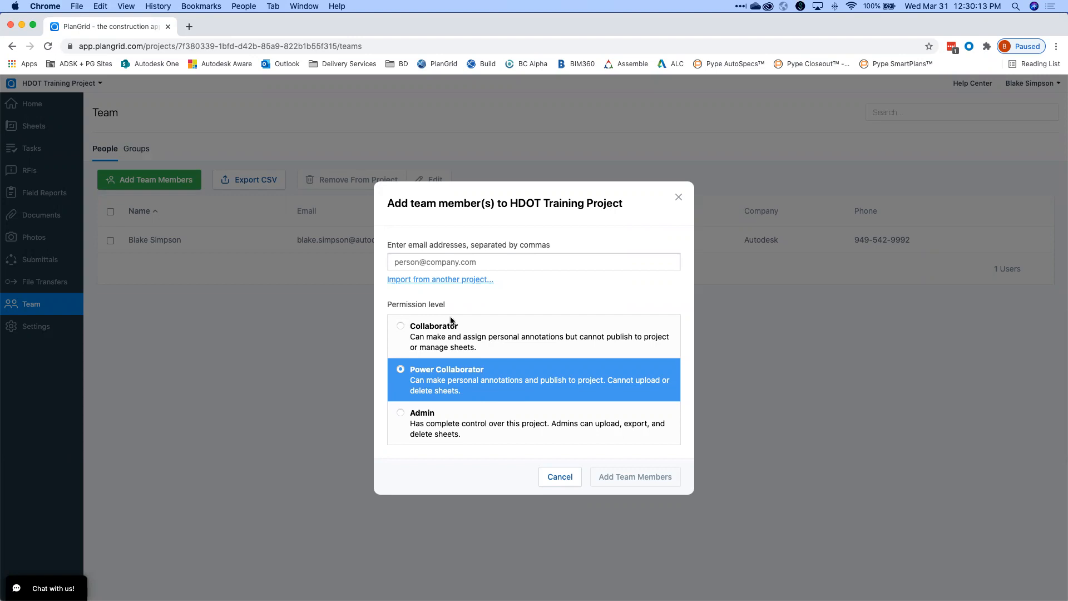
click(435, 338)
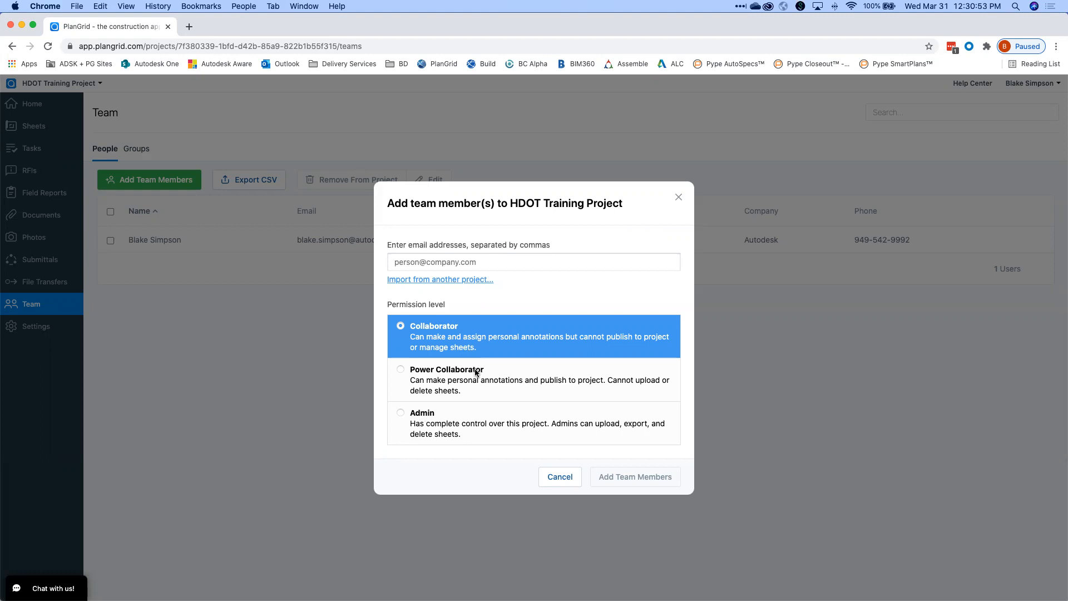
click(482, 260)
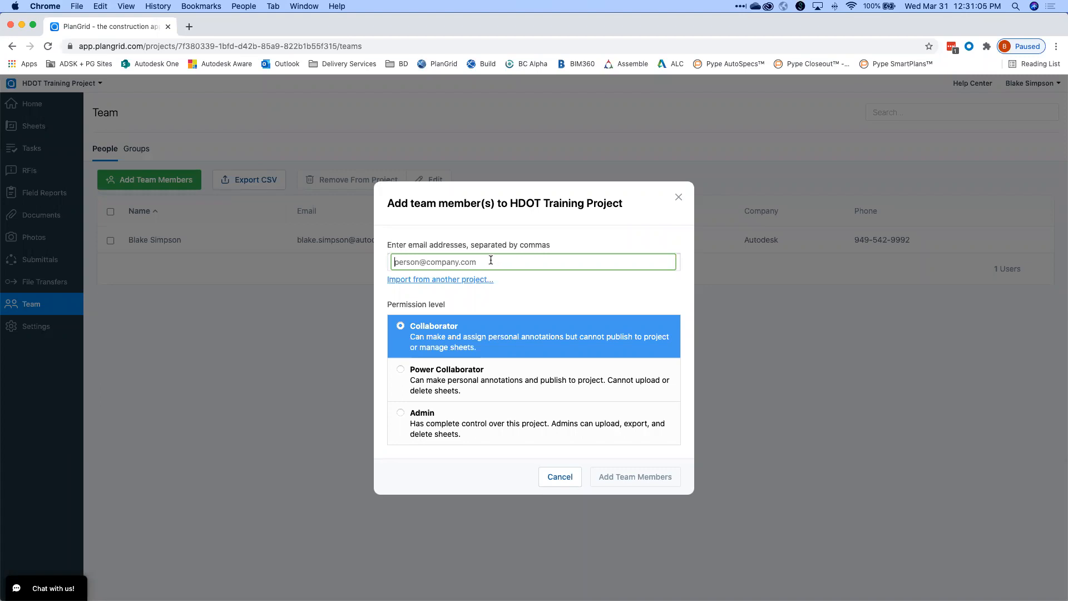
Add the new member by e-mail address with Admin permission, then go to the Sheets list.
key(Return)
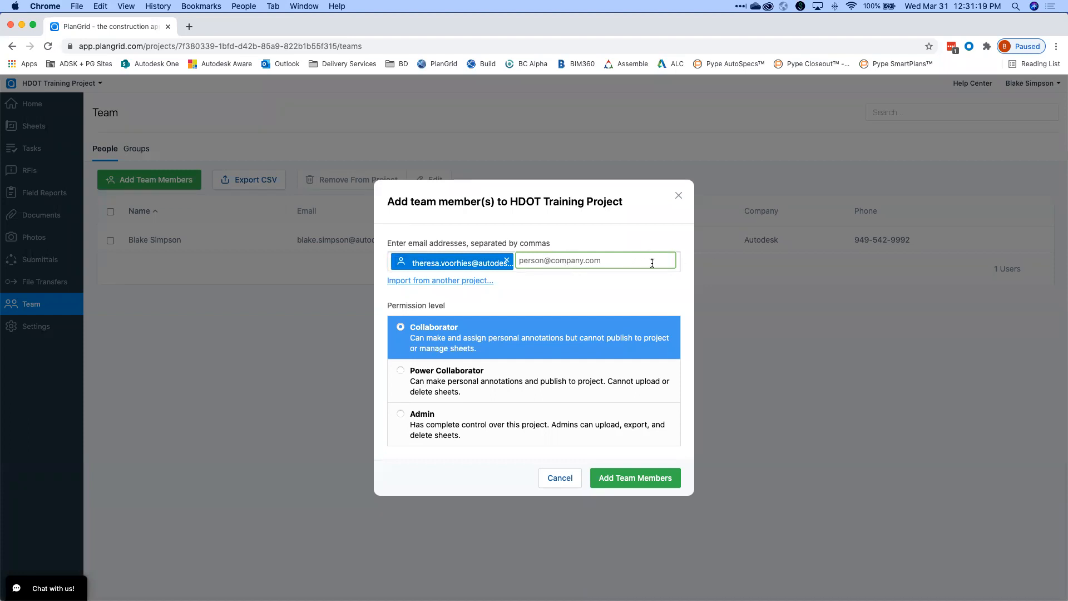
click(403, 415)
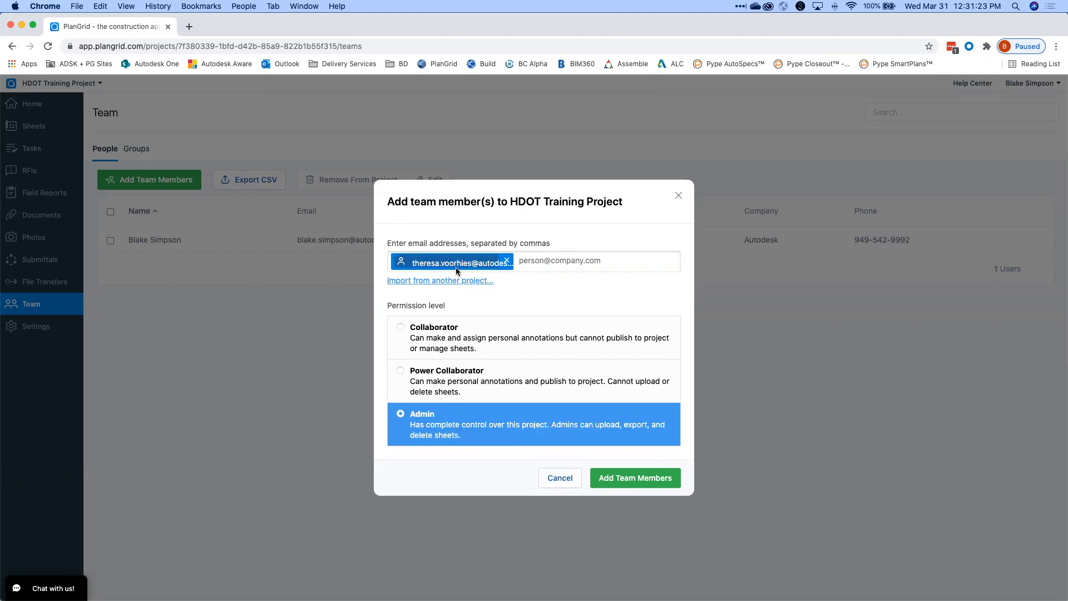
click(640, 479)
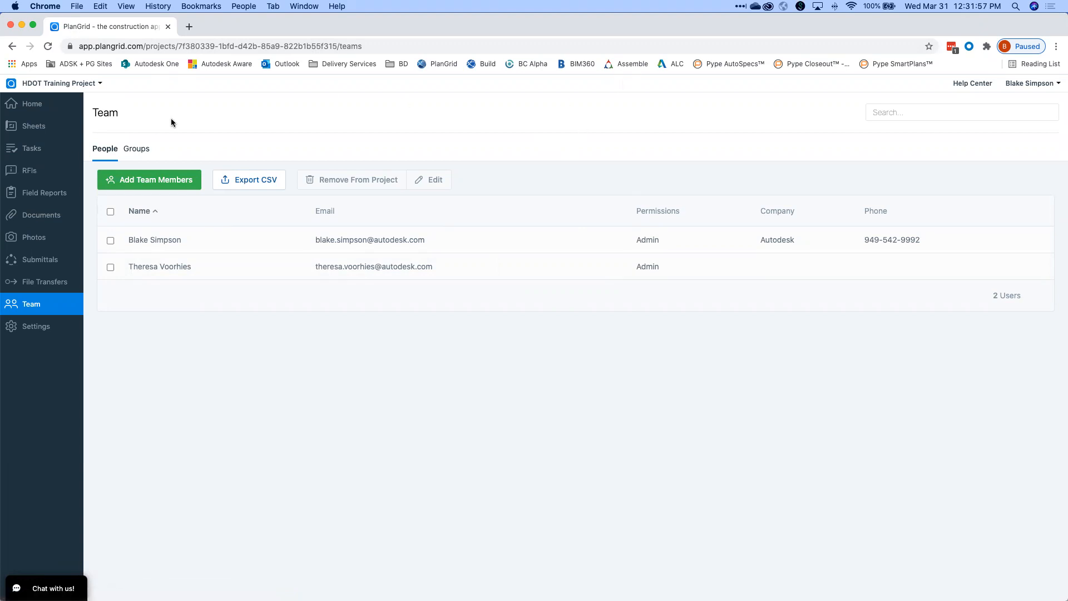
click(37, 127)
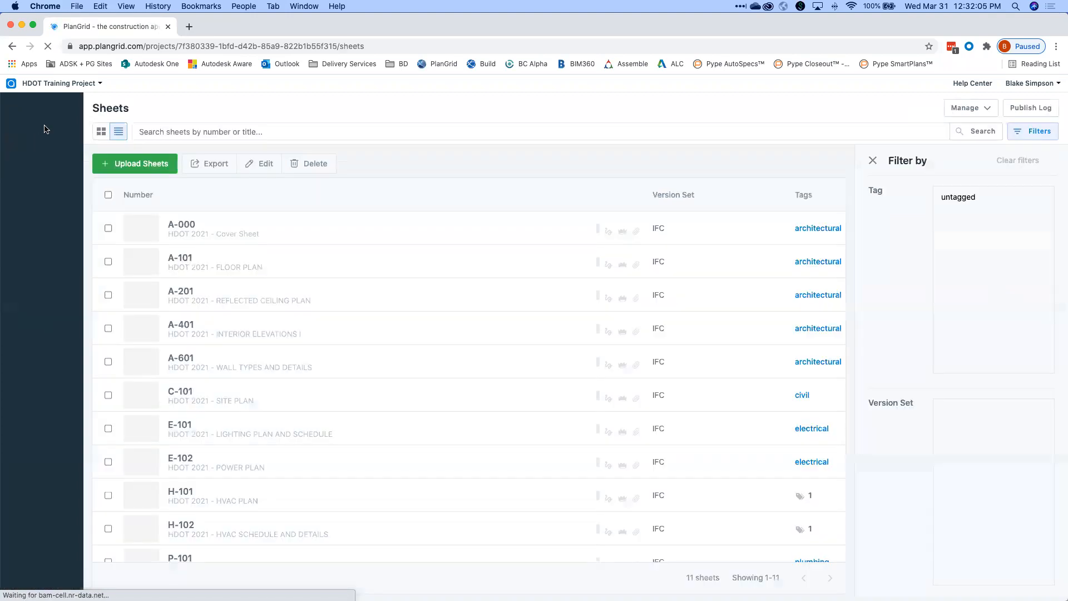
Open sheet A-101 and zoom in and back out over its red RFI markup.
click(184, 258)
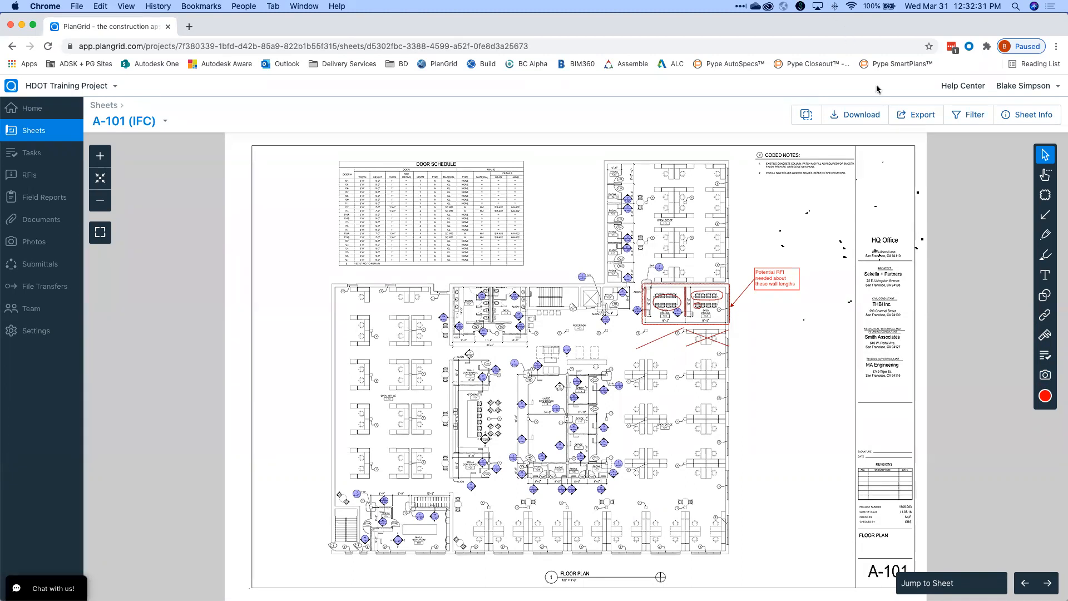
scroll(799, 293, up, 3)
scroll(799, 293, down, 5)
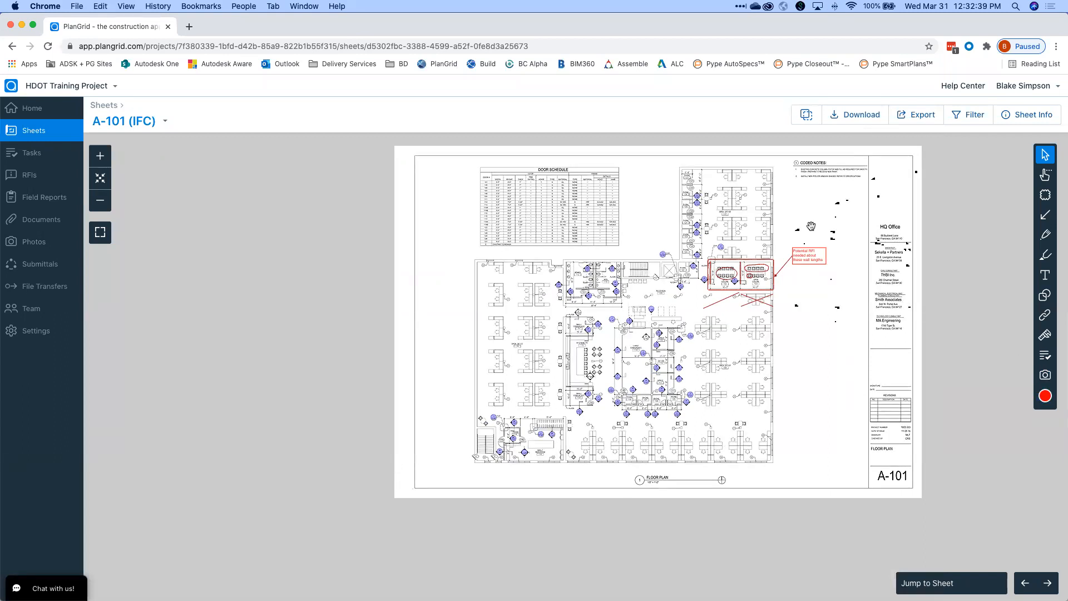
key(ctrl+Up)
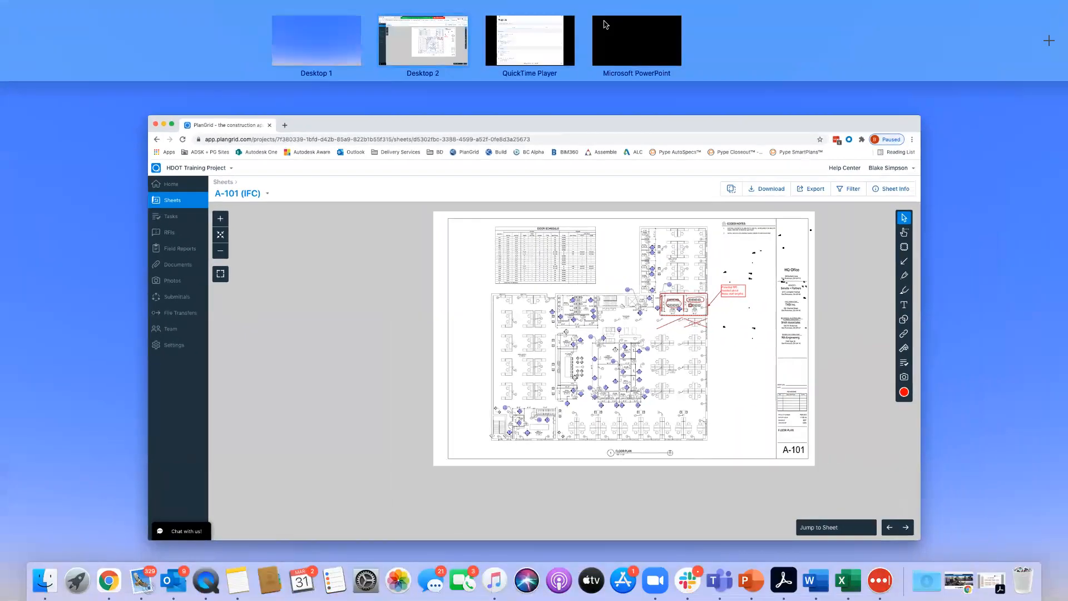
Switch to the QuickTime Player space mirroring the iPad's PlanGrid projects.
click(538, 44)
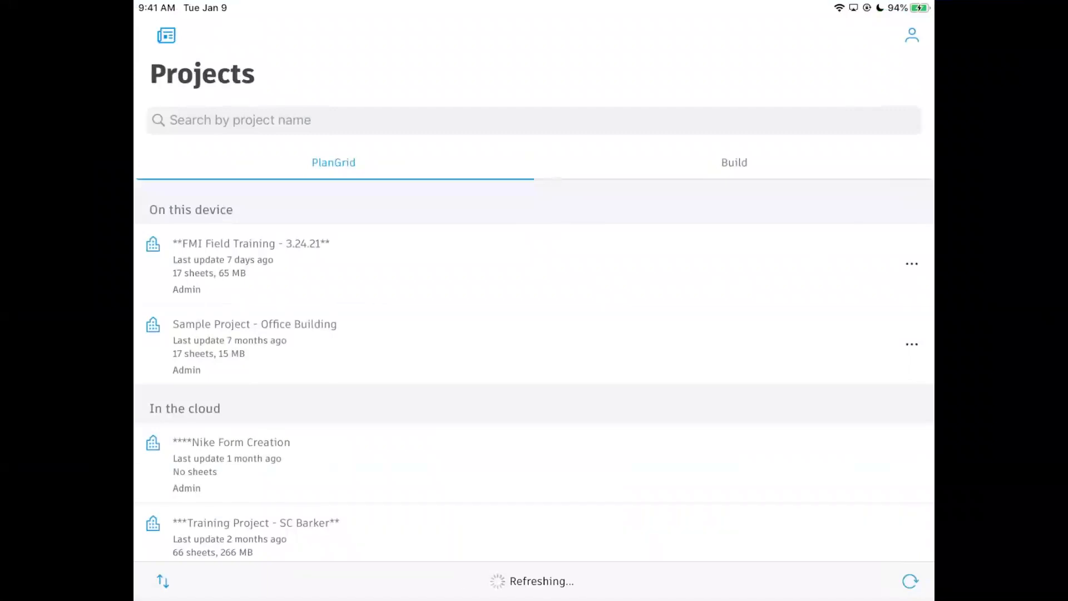
Search the iPad project list for 'Hdot', refresh it, then clear the search.
drag(843, 350, 868, 380)
drag(826, 450, 846, 411)
drag(839, 323, 842, 406)
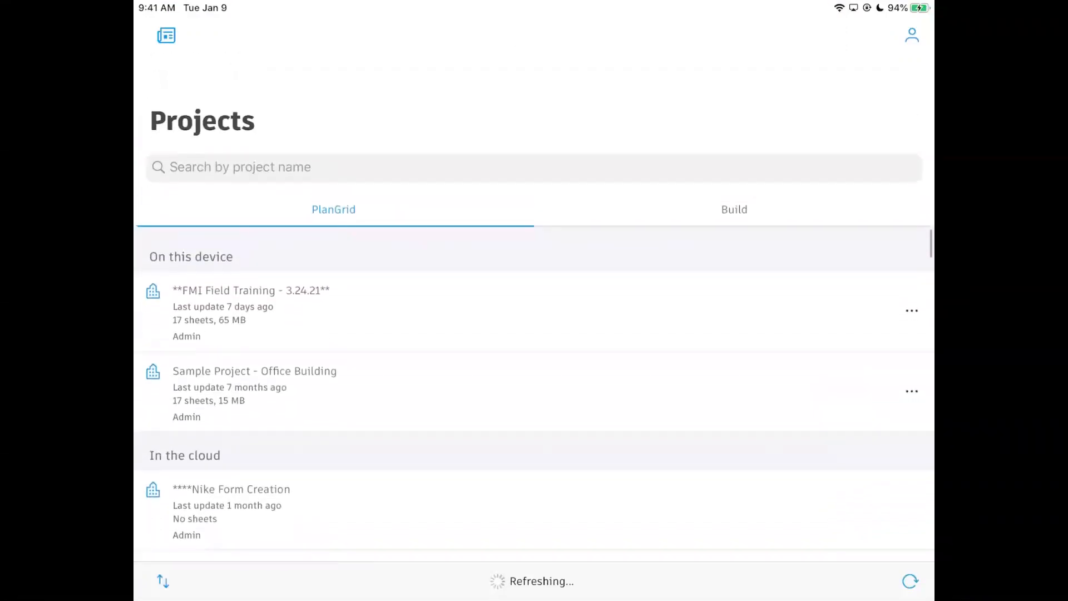
click(208, 173)
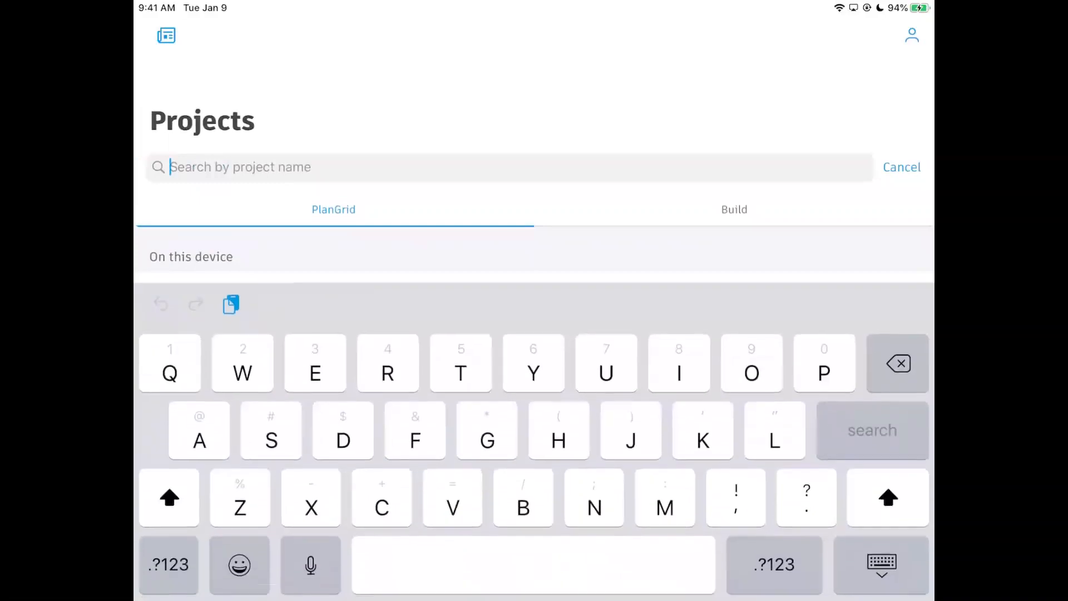
text(Hdot)
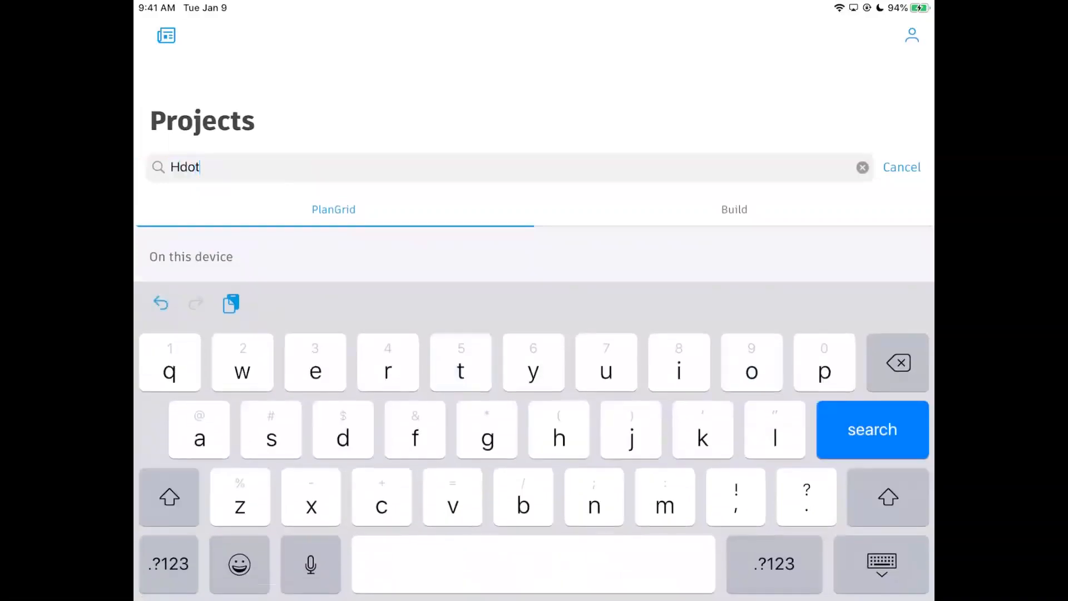
key(Return)
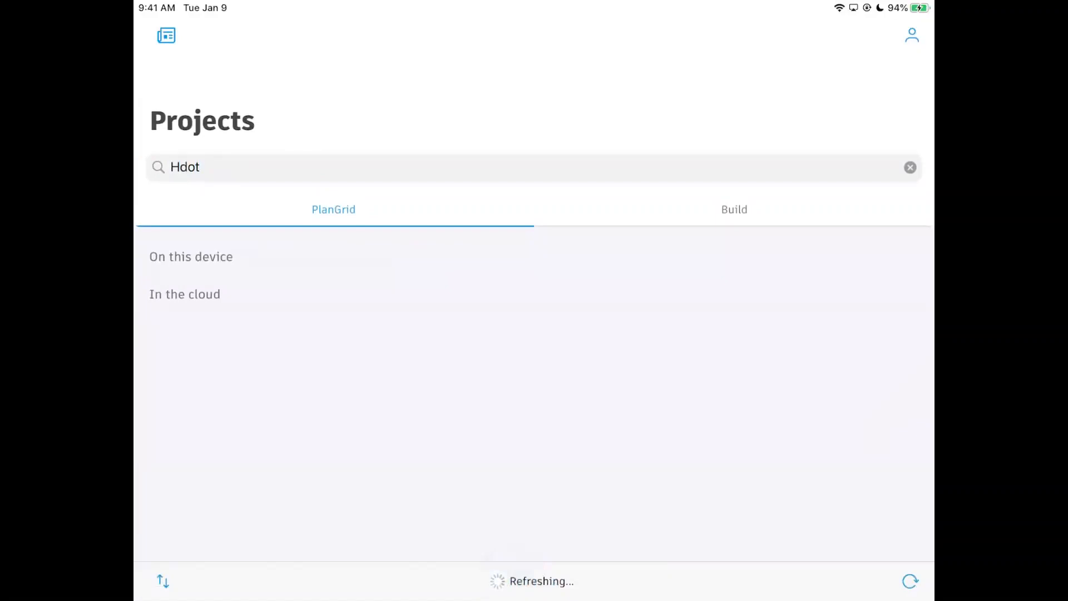
click(910, 581)
click(909, 166)
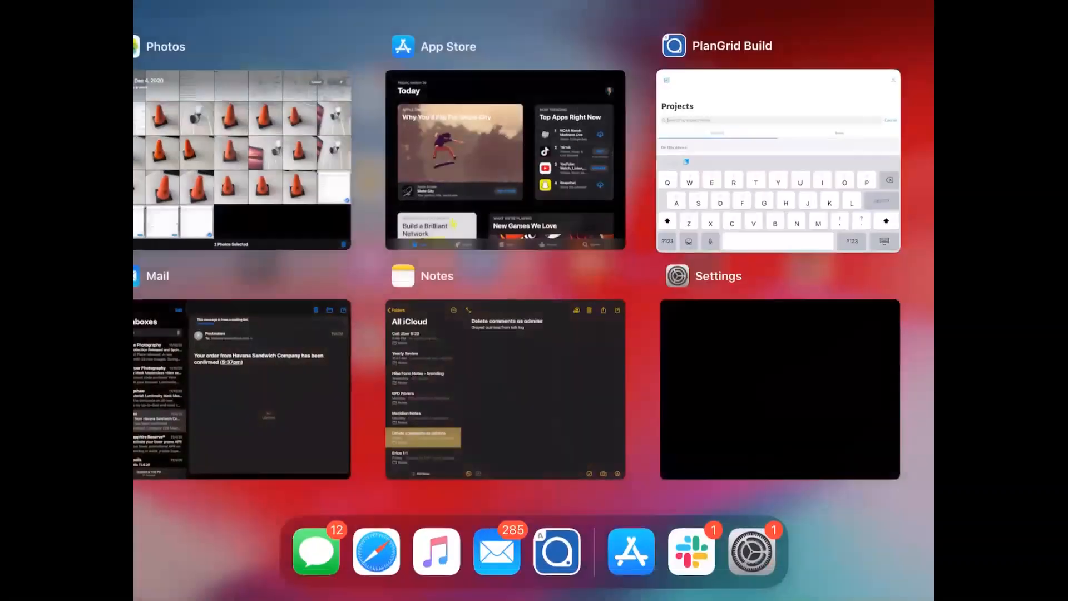
Force-close and relaunch the PlanGrid iPad app, returning to the project list.
drag(778, 162, 779, 33)
click(780, 244)
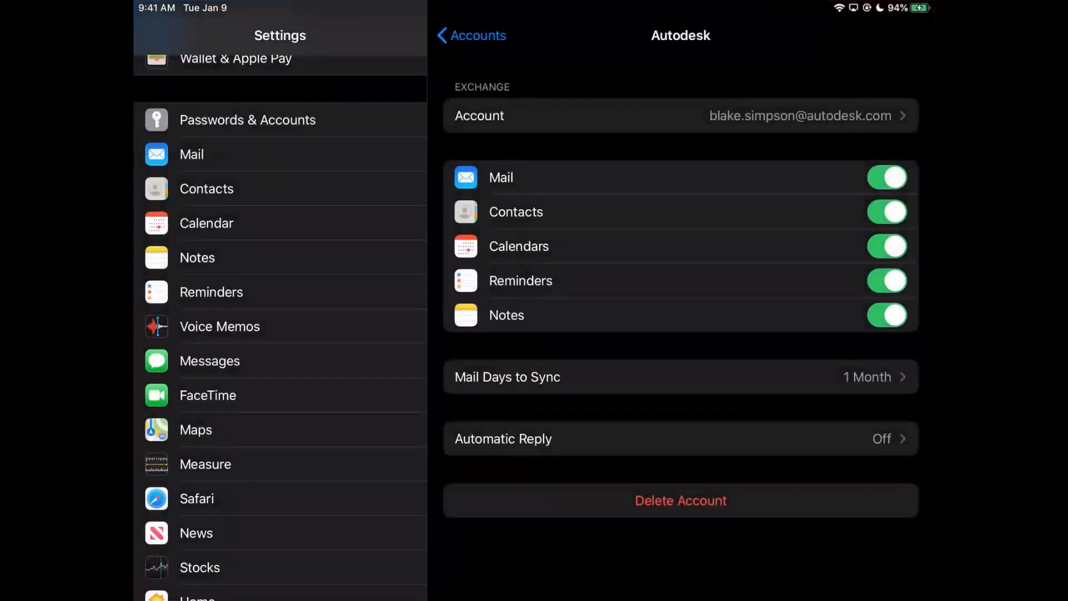
key(super+h)
click(557, 555)
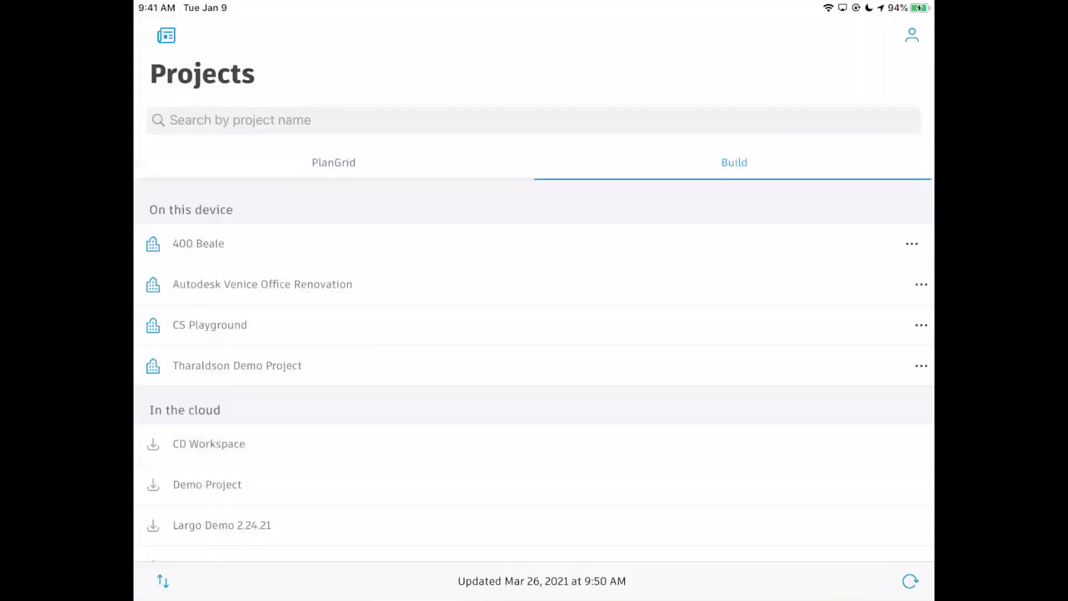
click(333, 162)
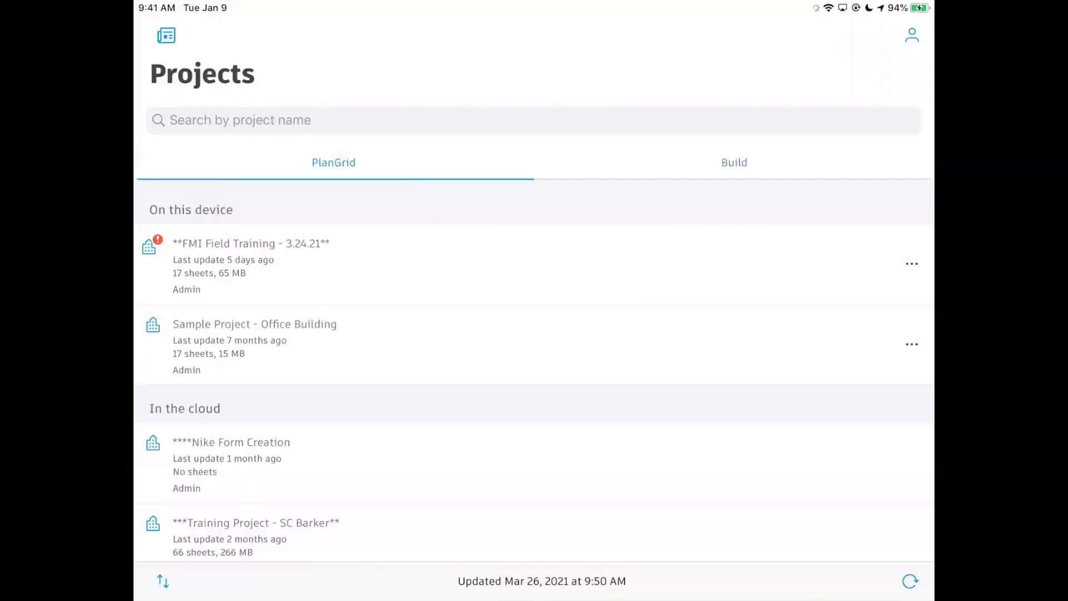
Search 'Hd', download HDOT Training Project to the device, and open its sheets.
click(744, 115)
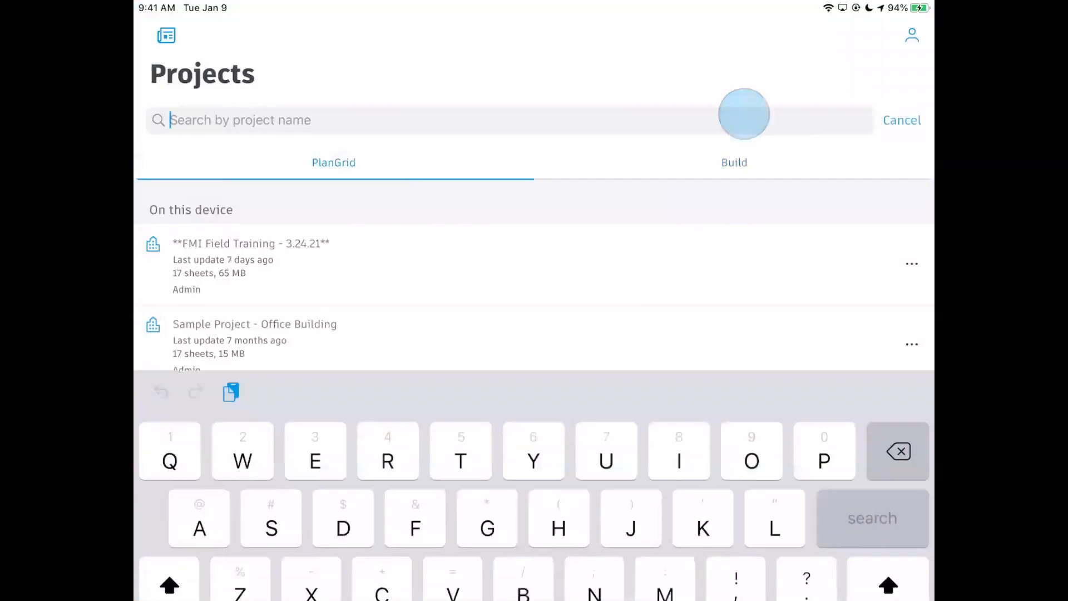
text(Hd)
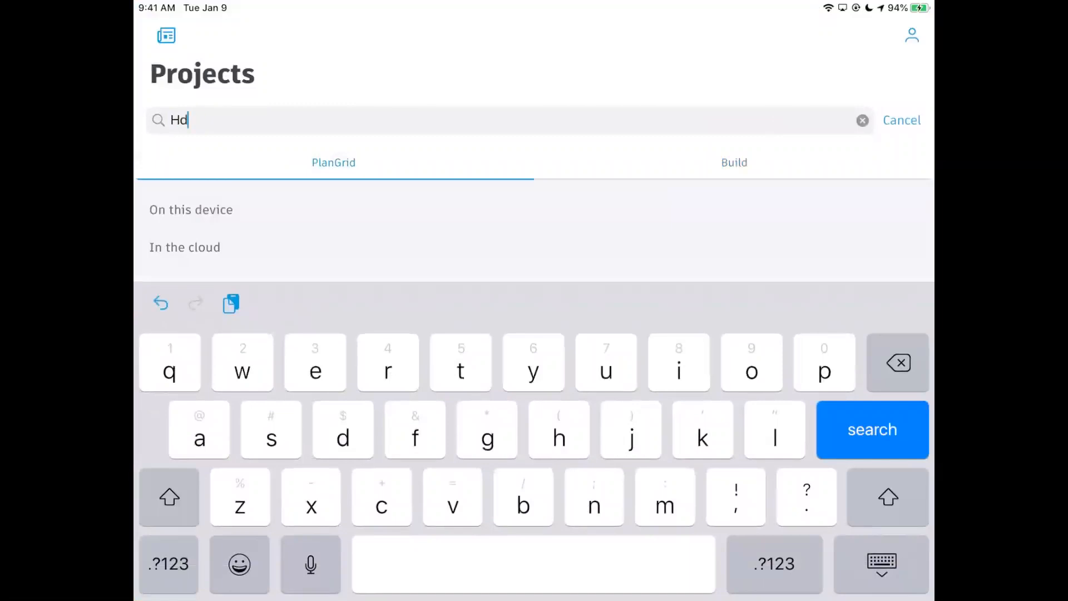
key(Return)
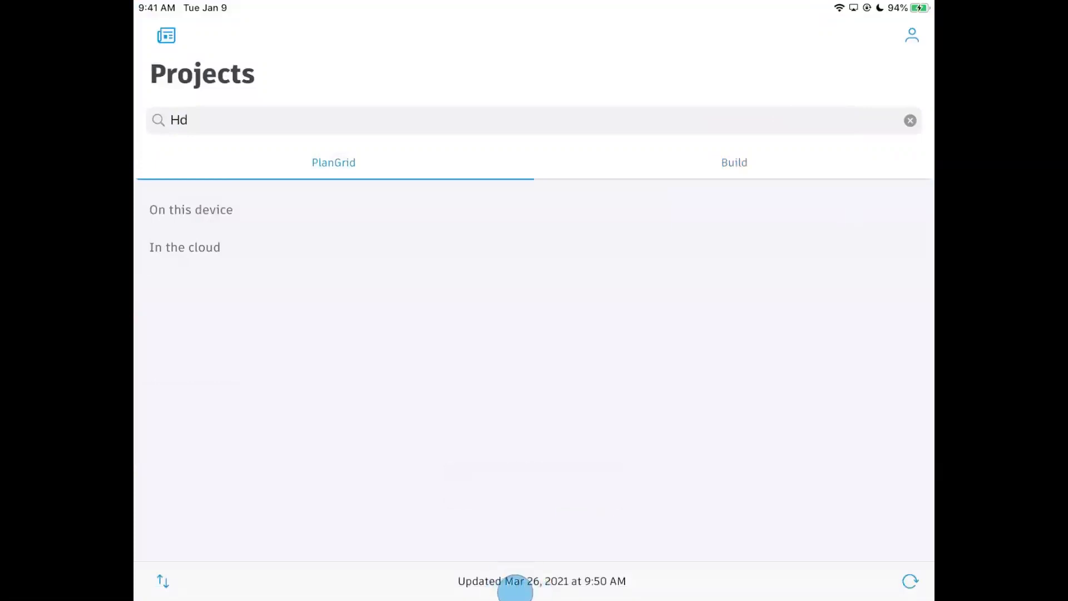
click(909, 580)
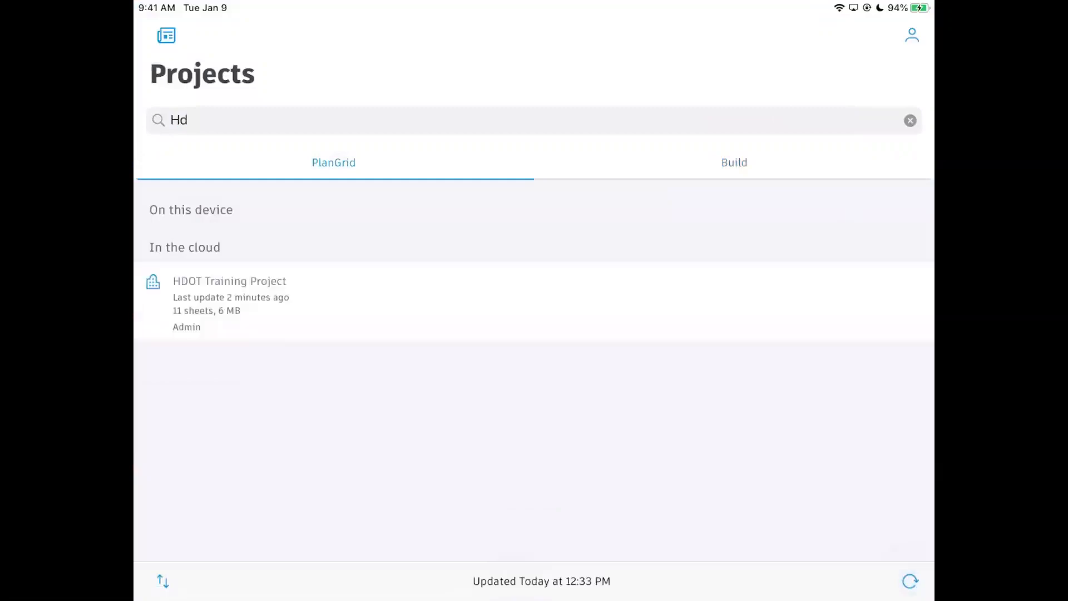
scroll(370, 282, down, 2)
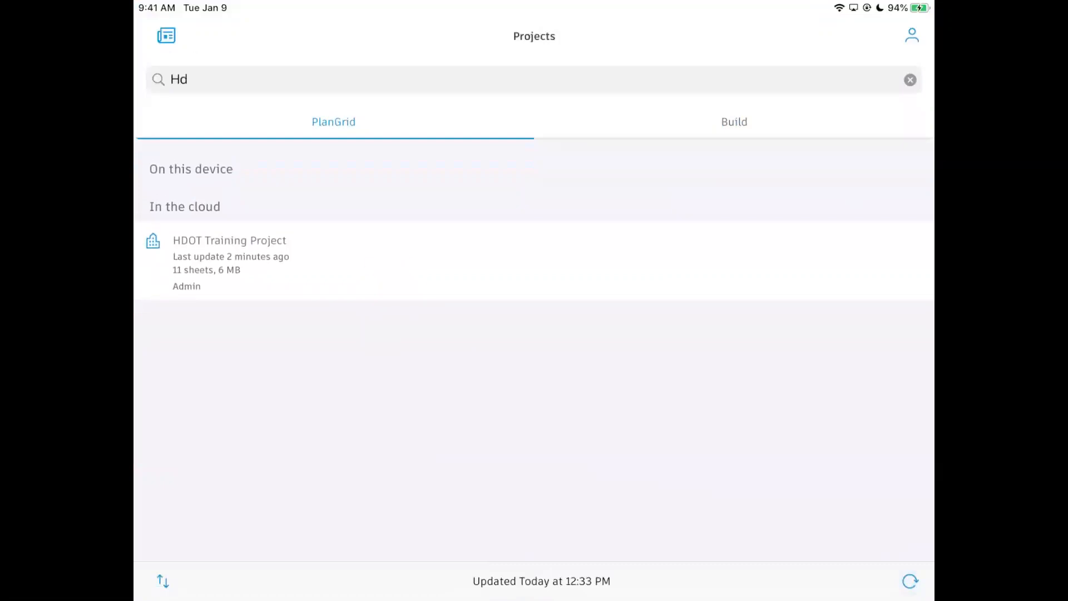
click(355, 262)
click(586, 400)
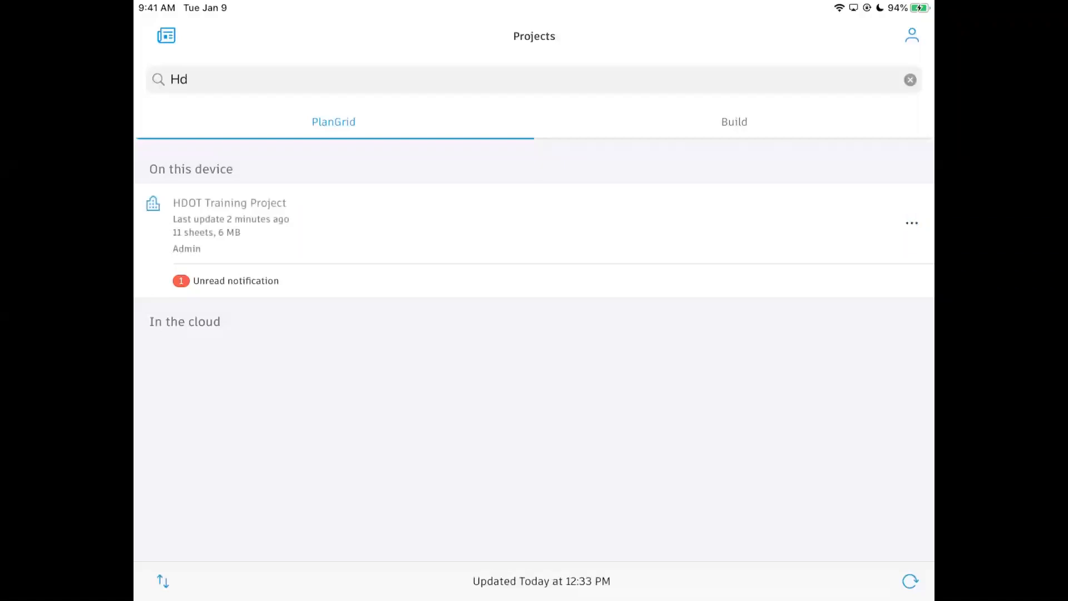
click(230, 222)
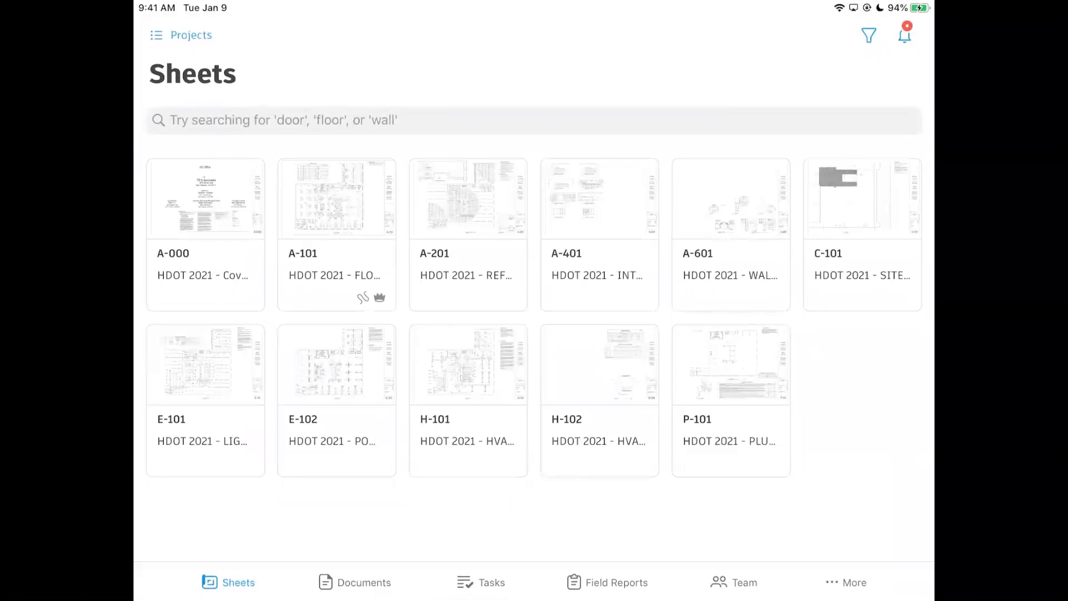
Open sheet A-101 on the iPad and zoom to the Potential RFI markup.
mouse_move(841, 435)
mouse_down()
mouse_move(841, 475)
mouse_move(842, 435)
mouse_up()
click(339, 230)
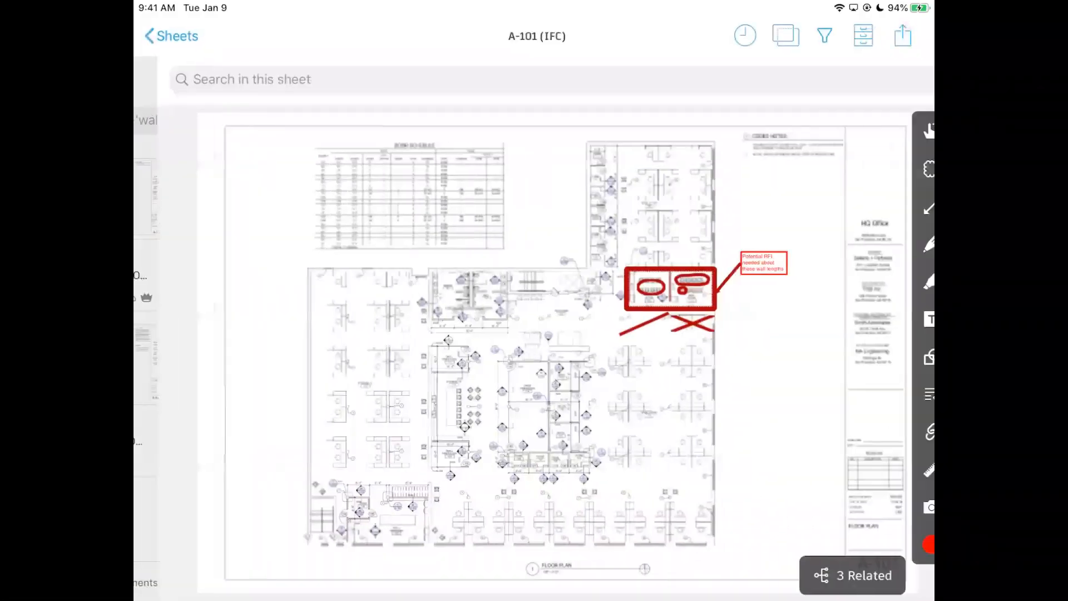
scroll(643, 315, up, 5)
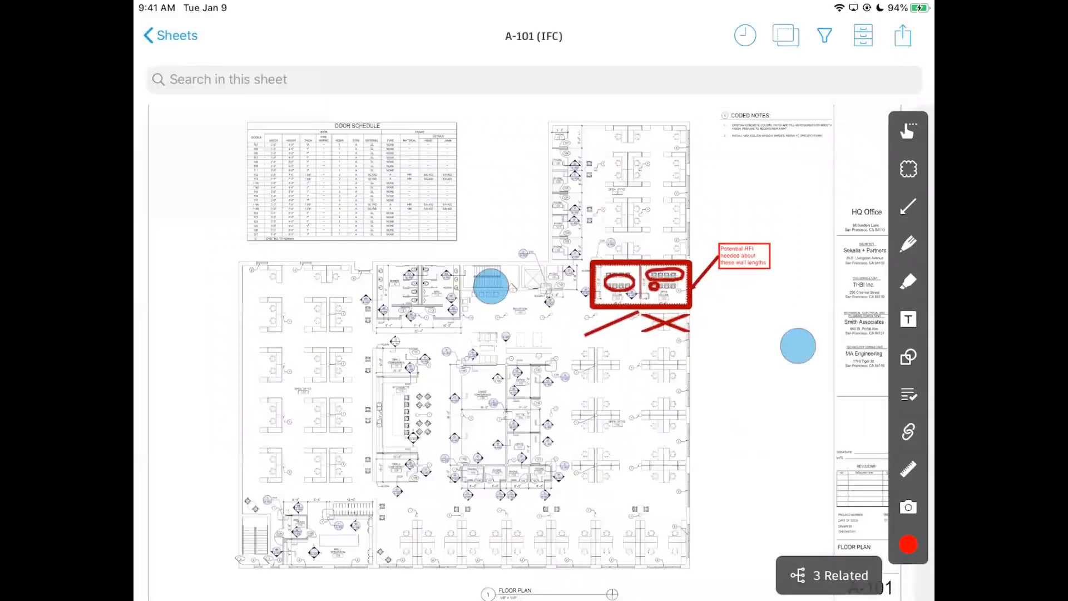
scroll(563, 340, up, 1)
drag(734, 427, 825, 409)
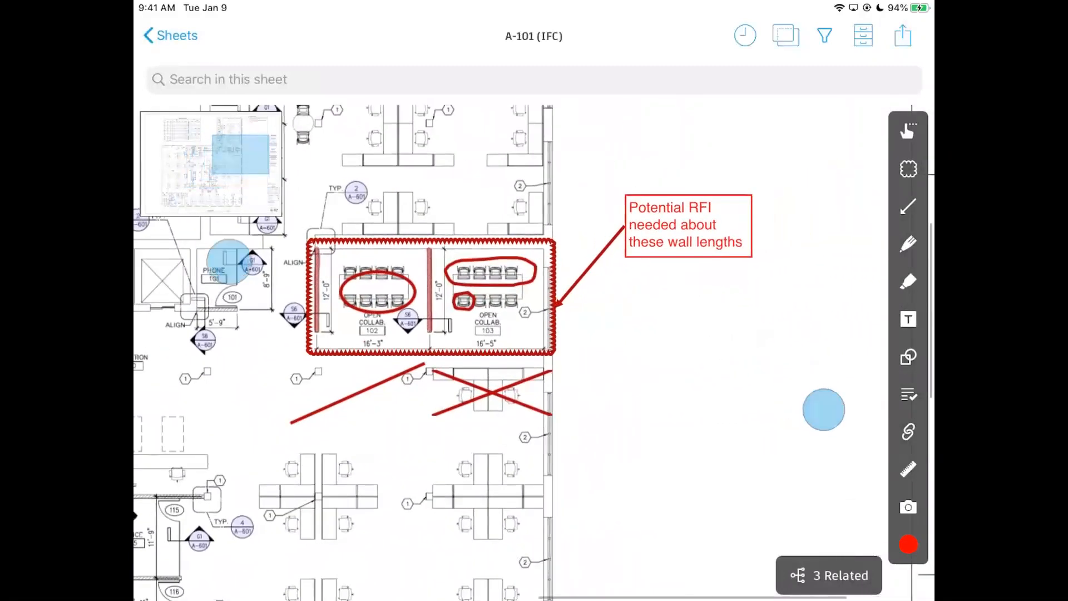
scroll(803, 282, up, 1)
scroll(835, 282, down, 1)
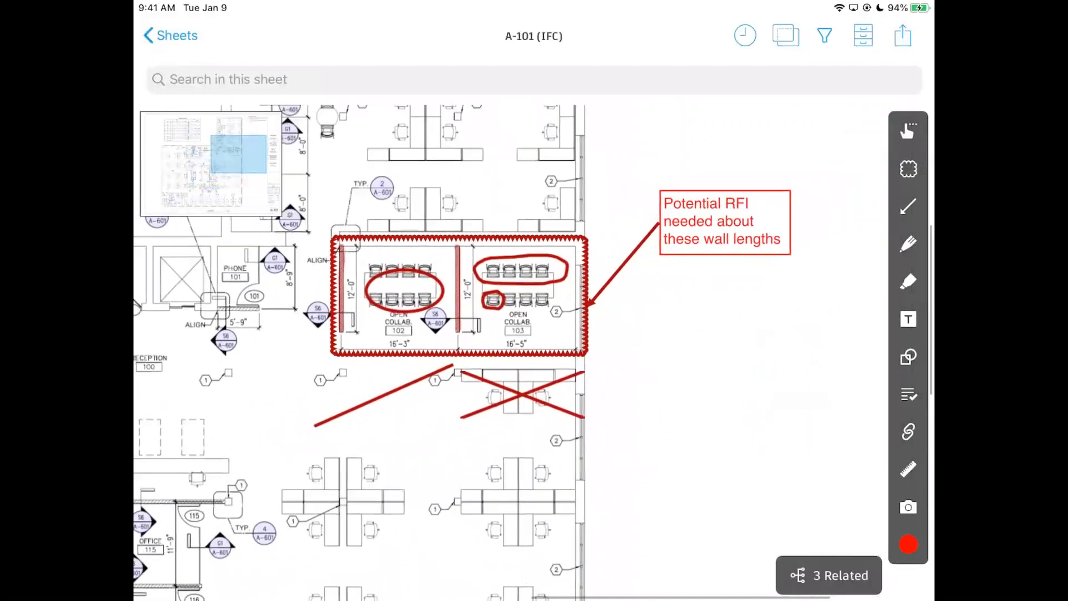
scroll(814, 277, down, 5)
scroll(715, 351, up, 5)
scroll(715, 351, up, 3)
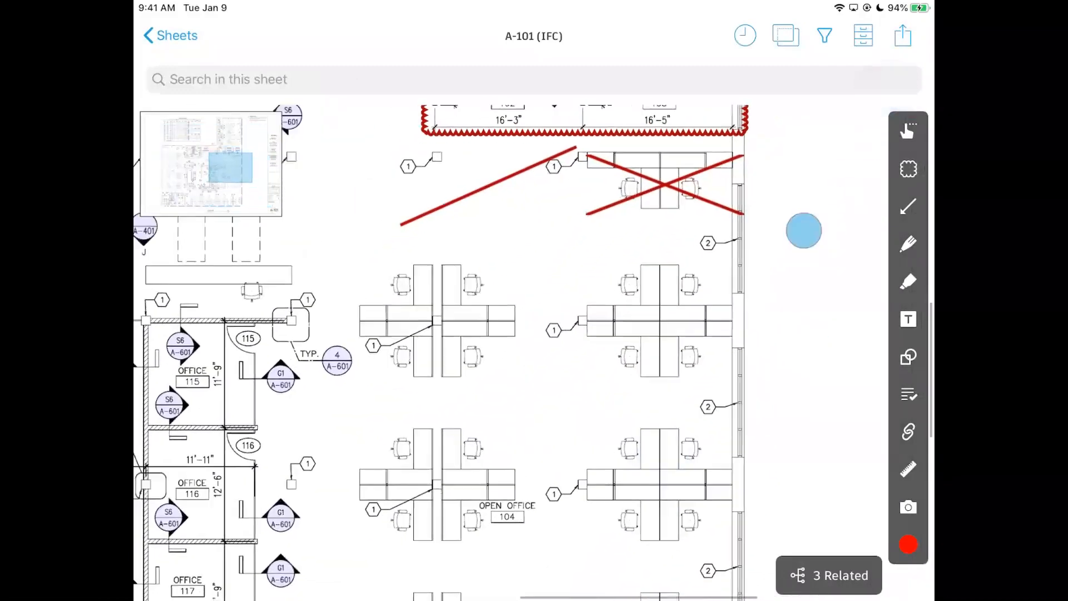
drag(803, 232, 648, 382)
scroll(648, 350, up, 3)
drag(648, 317, 649, 364)
Publish the Potential RFI note to the project and zoom back out.
click(739, 215)
click(709, 136)
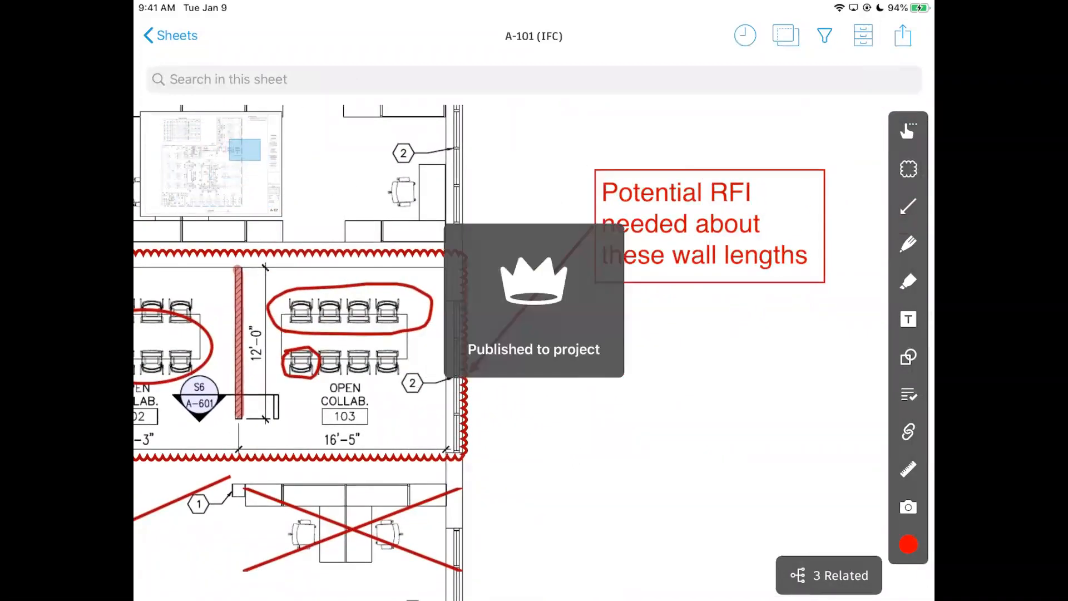
scroll(787, 280, down, 5)
scroll(680, 322, up, 2)
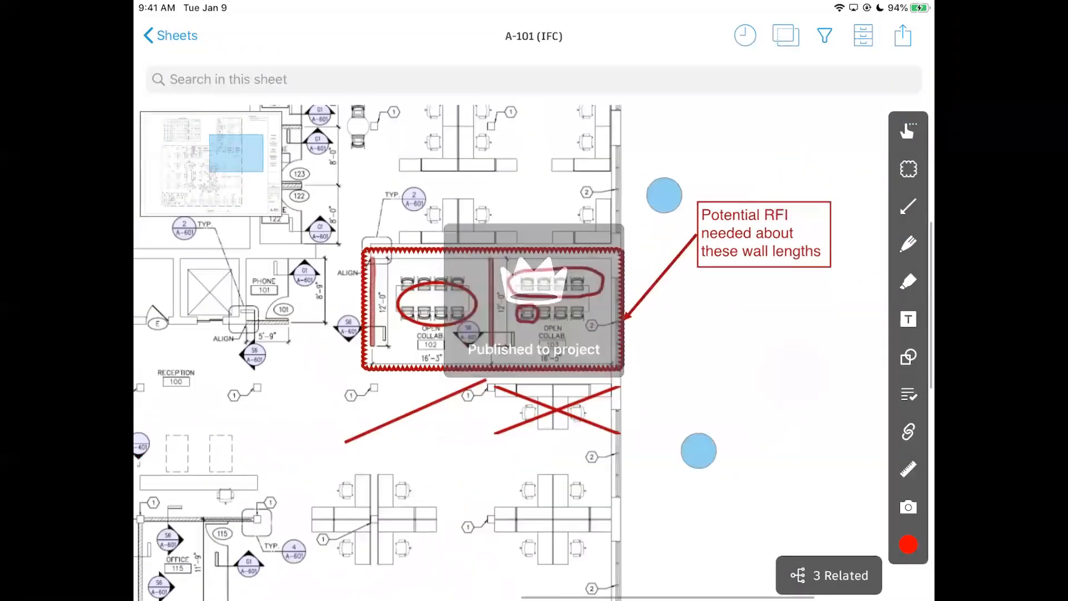
scroll(534, 344, down, 5)
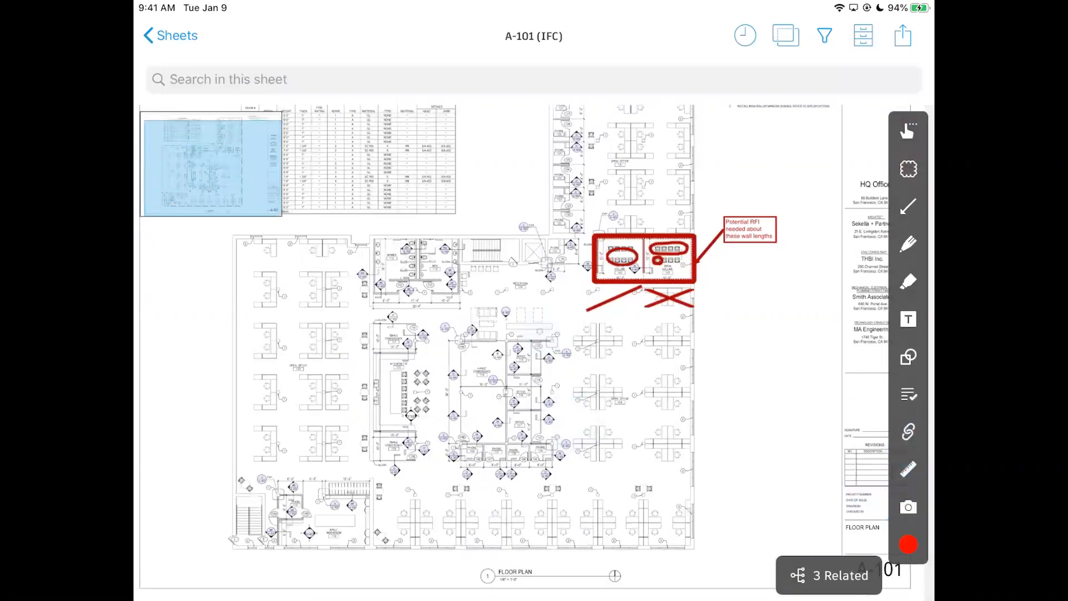
Place a photo marker right of the floor plan on A-101.
click(907, 506)
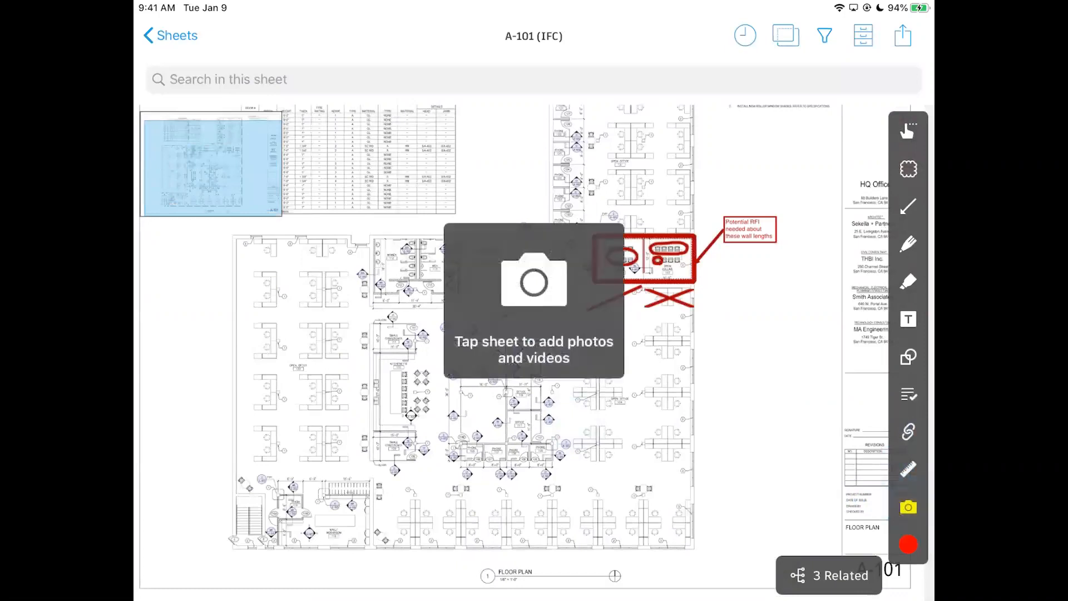
click(752, 367)
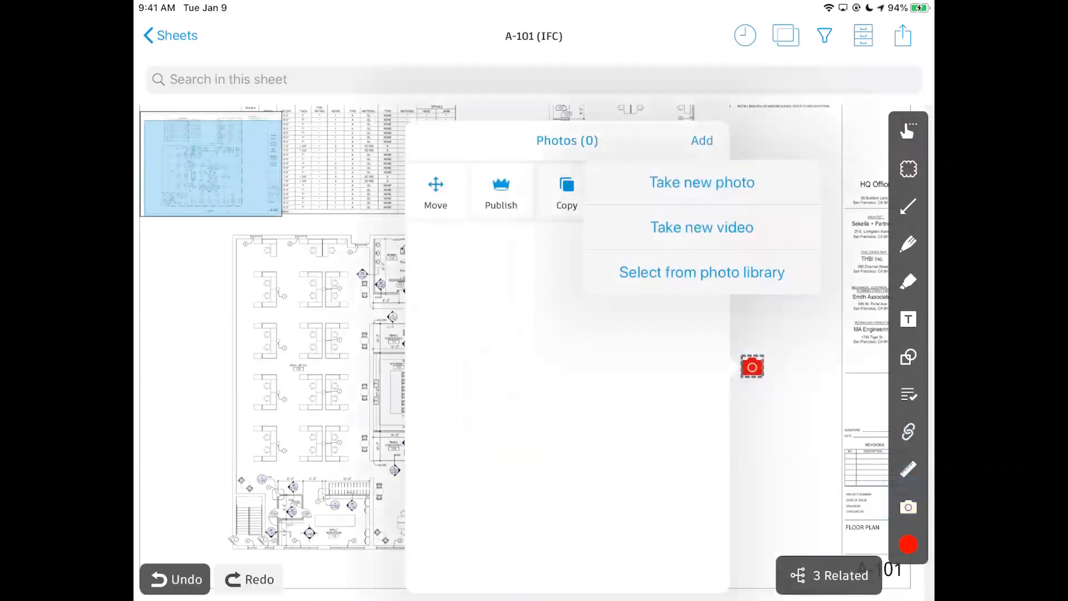
click(813, 419)
click(809, 417)
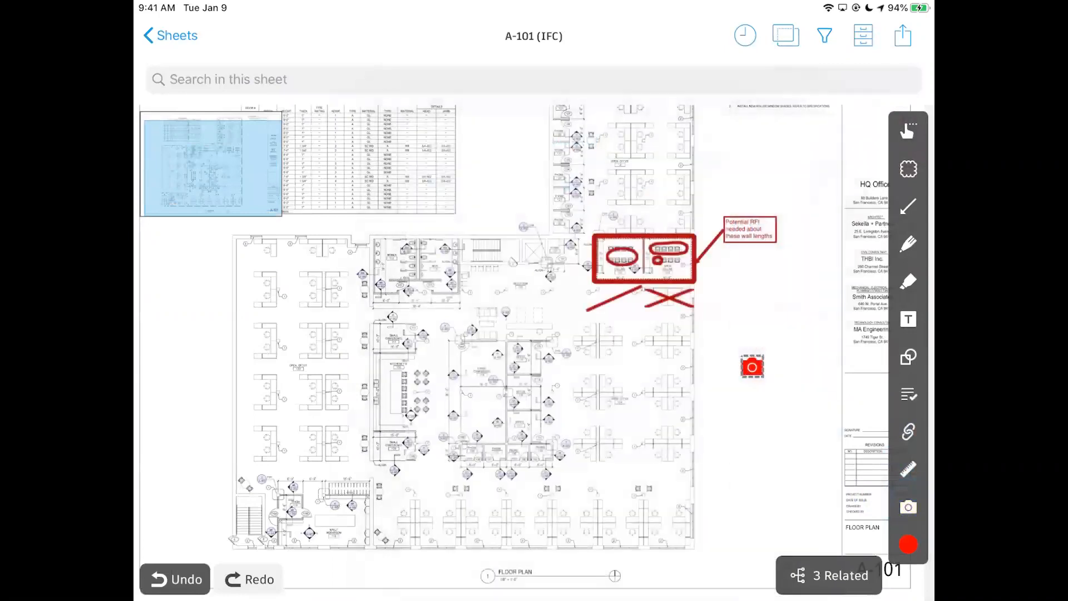
scroll(787, 378, up, 5)
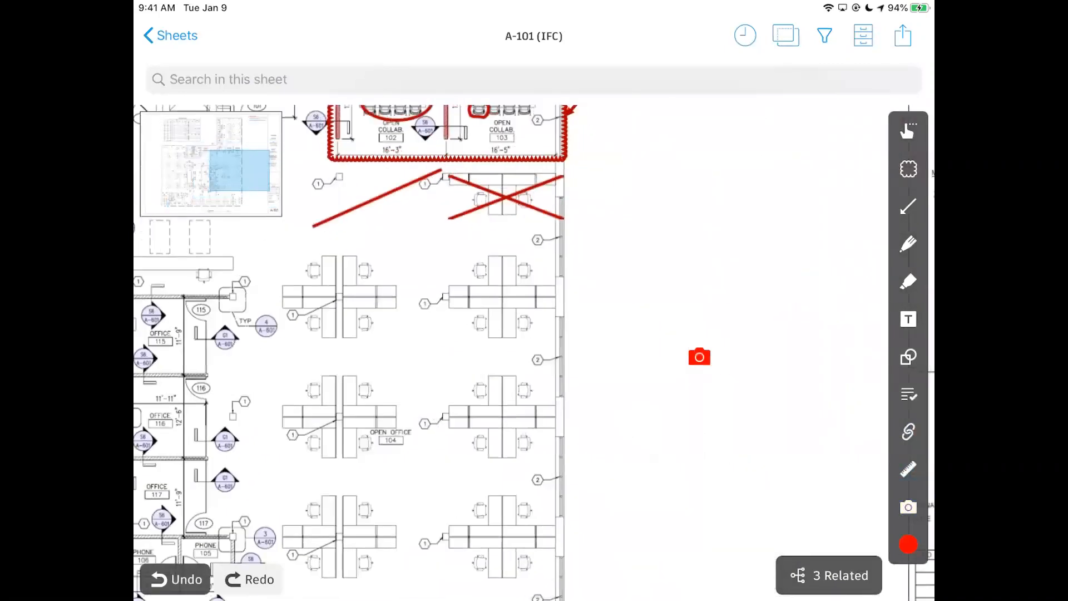
scroll(731, 400, down, 5)
click(715, 374)
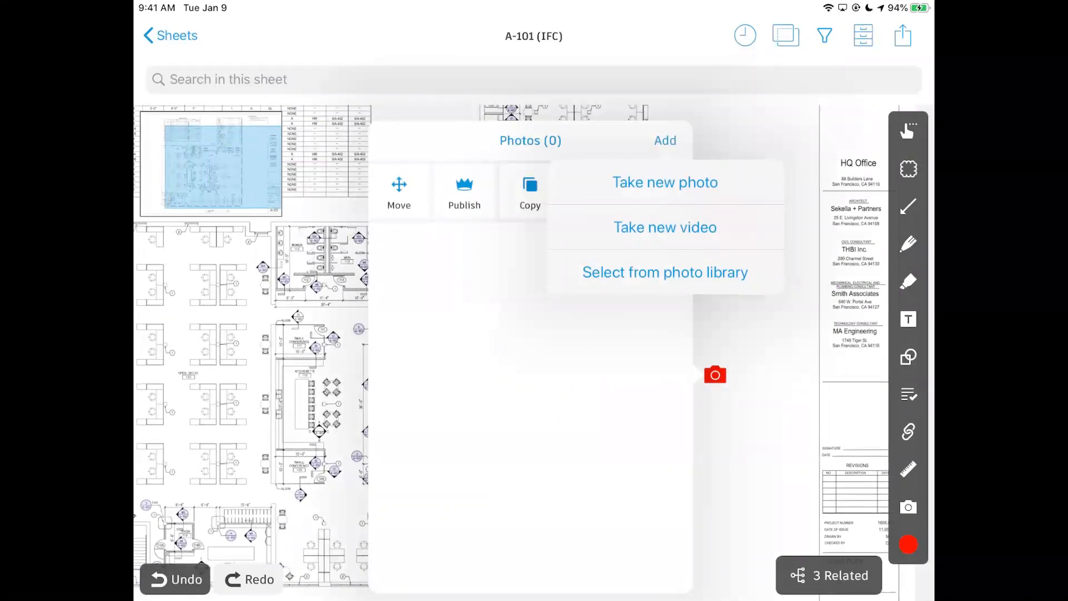
Take a photo of the orange cone and save it to the marker.
click(723, 188)
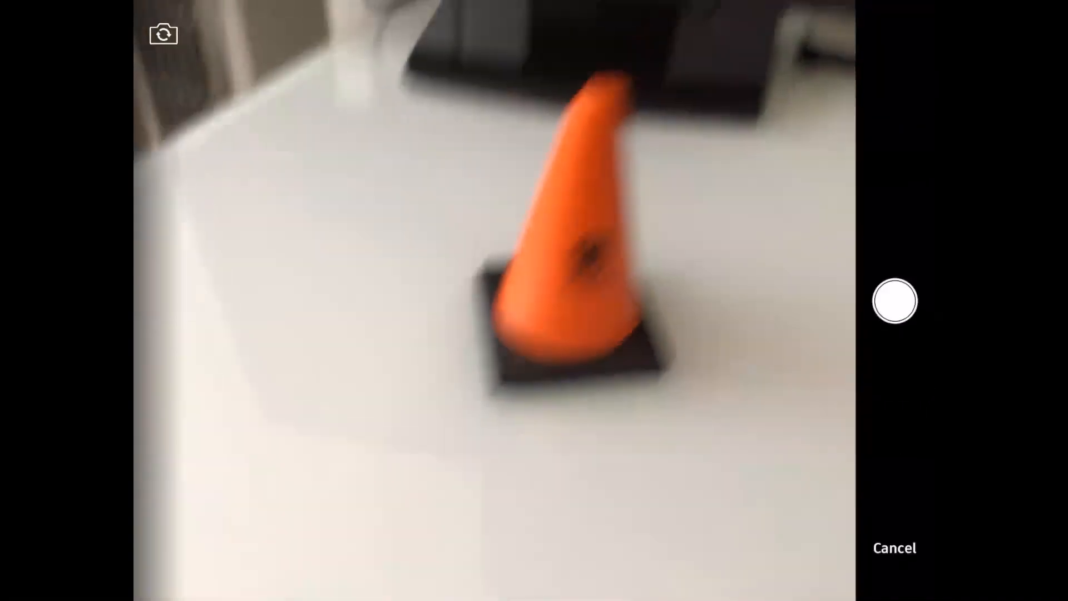
click(498, 444)
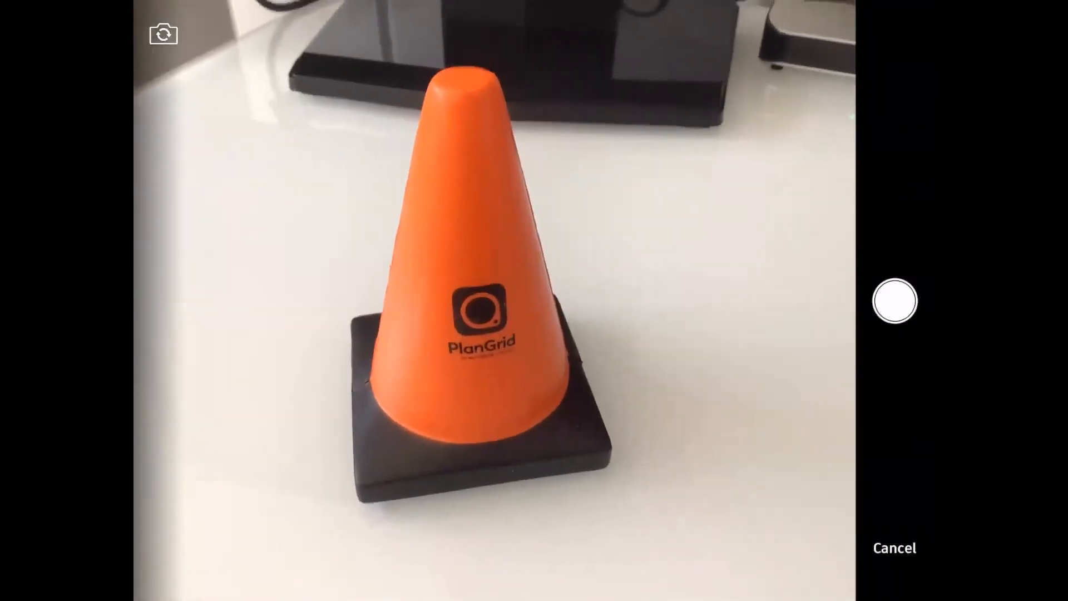
click(894, 300)
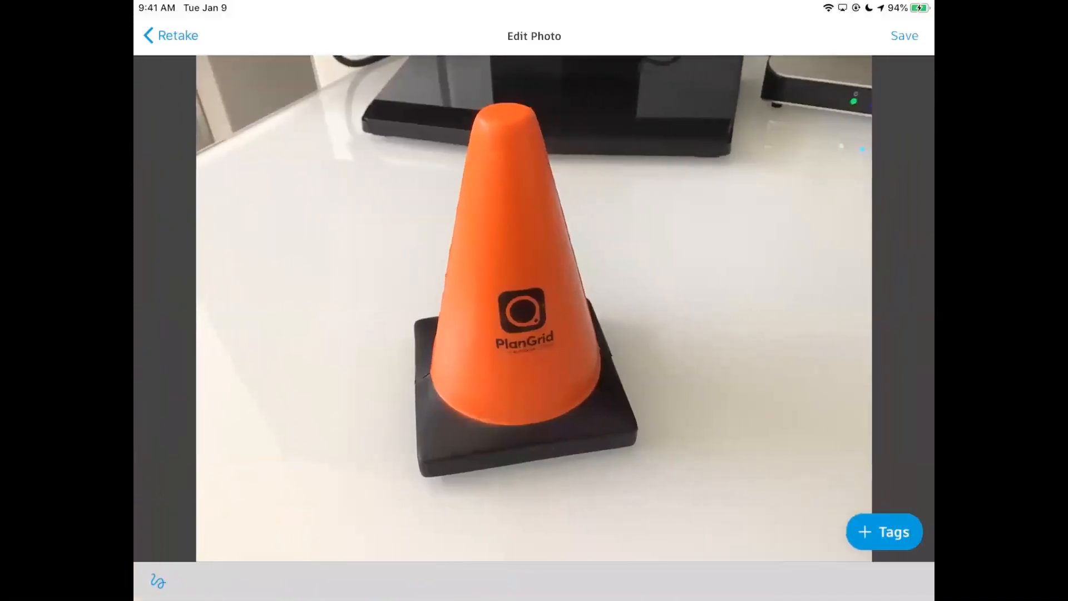
click(904, 35)
Capture a second photo of the cone for the same marker.
scroll(684, 257, down, 2)
click(650, 150)
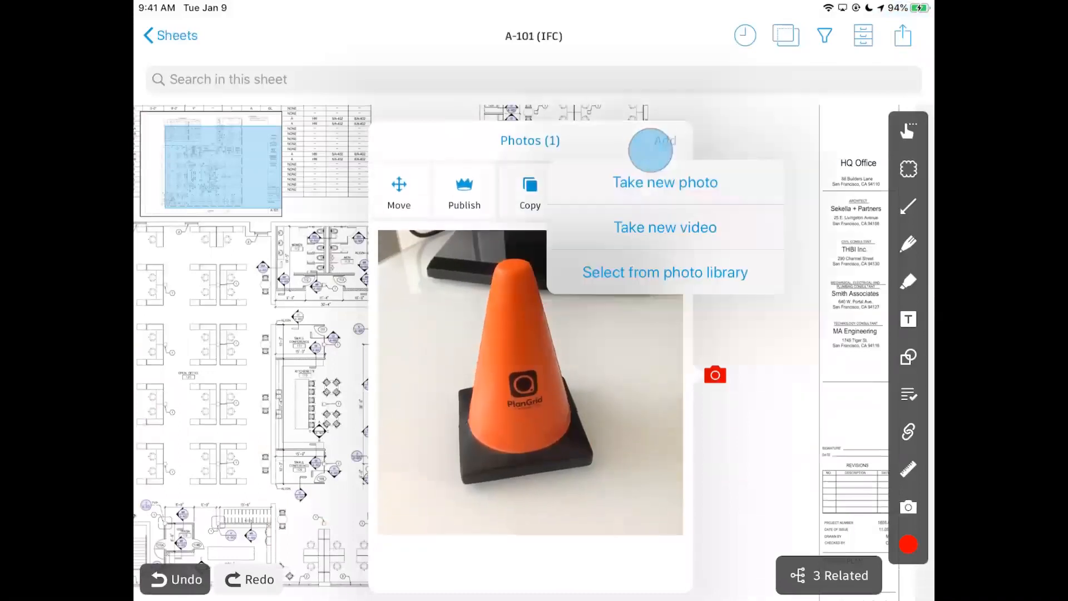
click(691, 184)
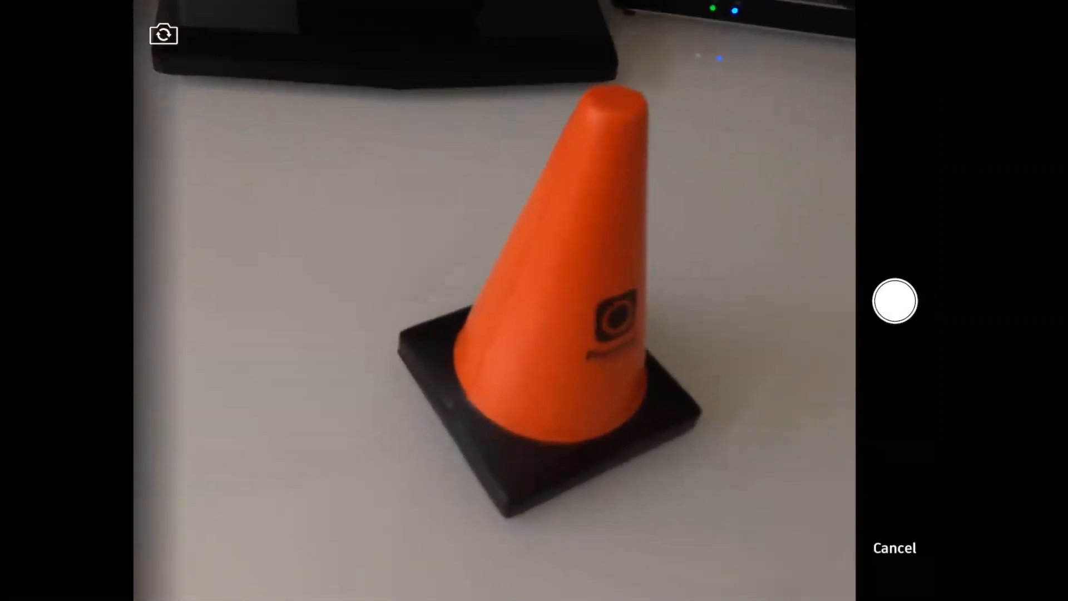
click(894, 301)
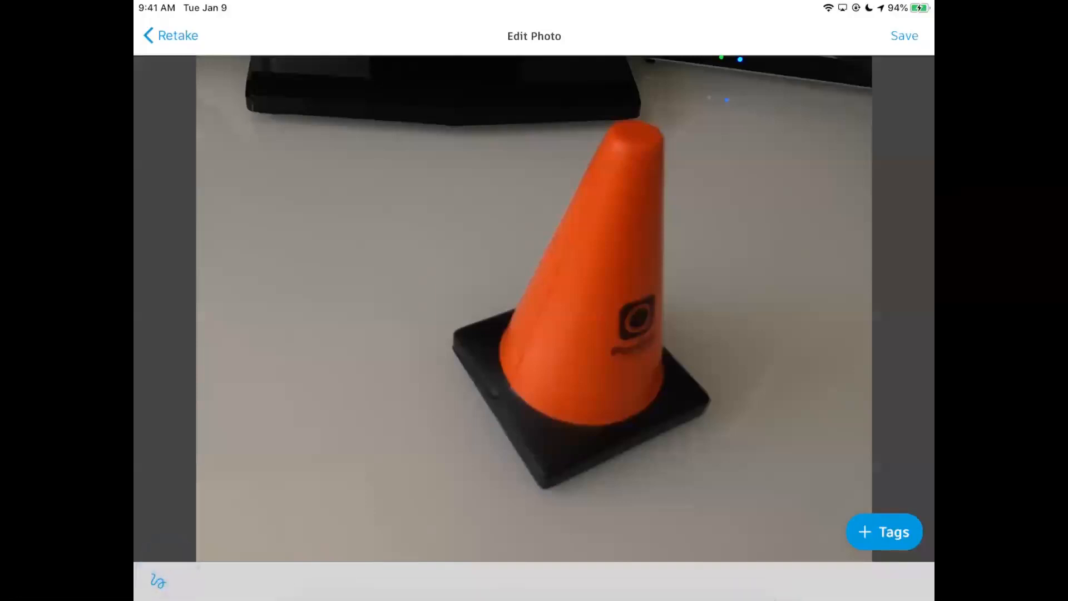
Mark up the photo with a red circle around the cone and an arrow, then save.
click(158, 581)
mouse_move(734, 135)
mouse_down()
mouse_move(406, 255)
mouse_move(685, 123)
mouse_up()
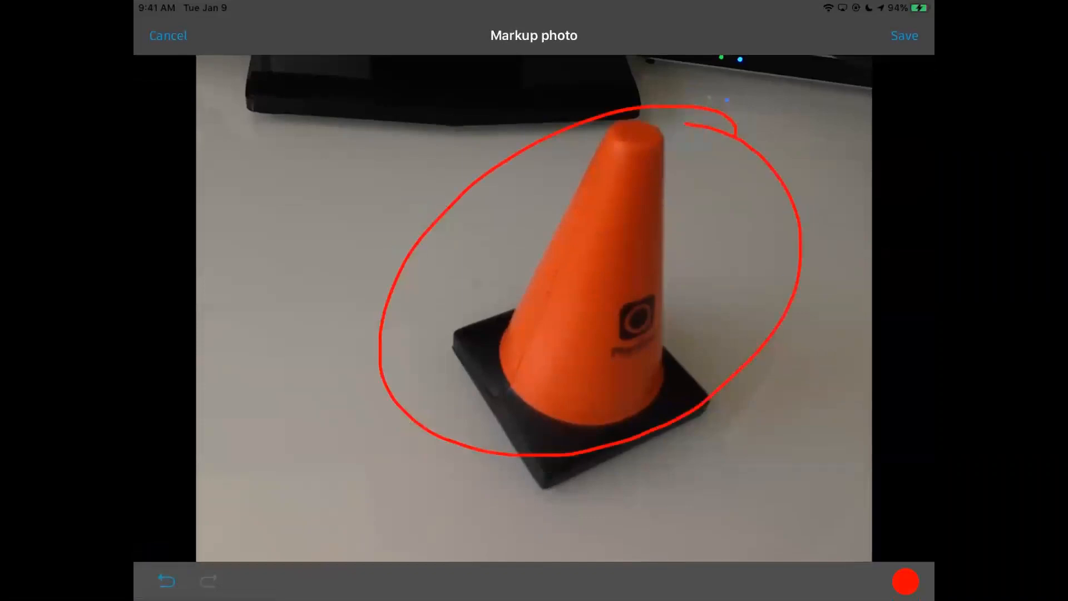
drag(257, 159, 373, 232)
drag(377, 188, 324, 272)
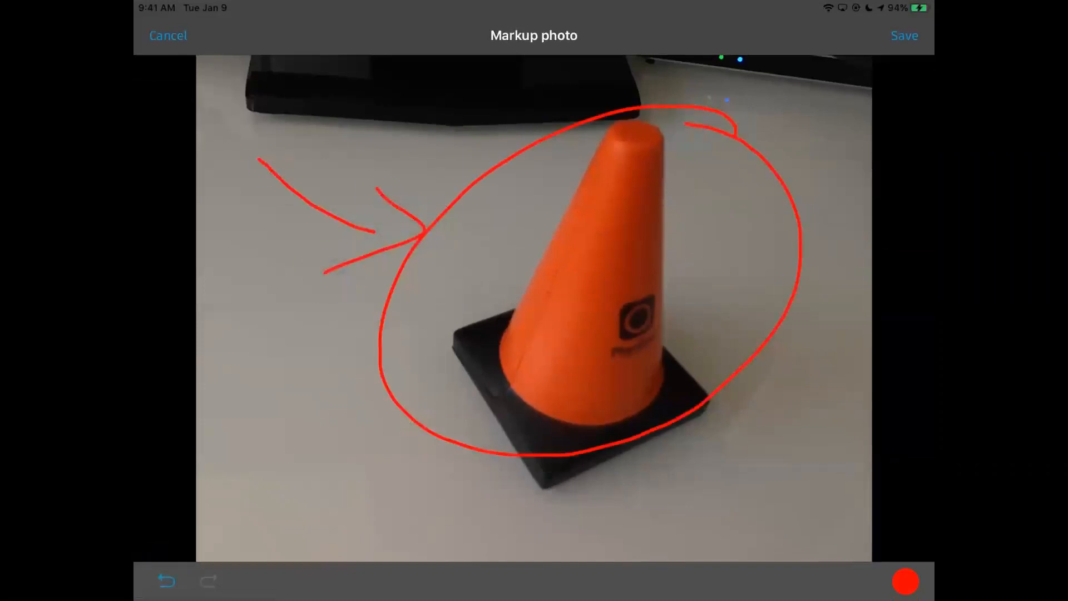
click(905, 35)
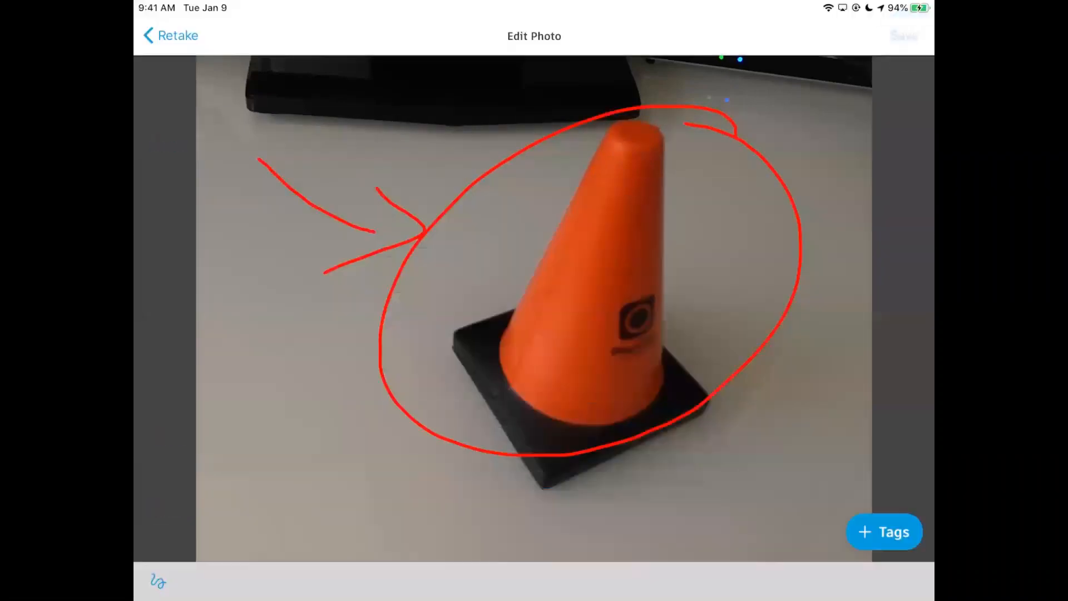
click(905, 35)
scroll(530, 356, down, 1)
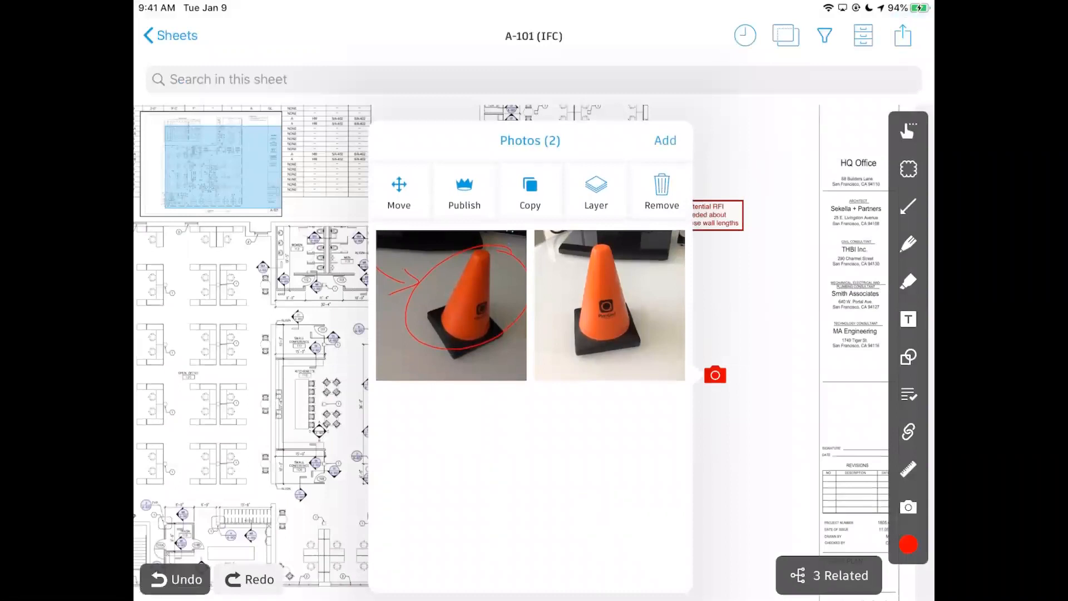
Remove an accidentally placed extra photo marker from the sheet.
click(806, 287)
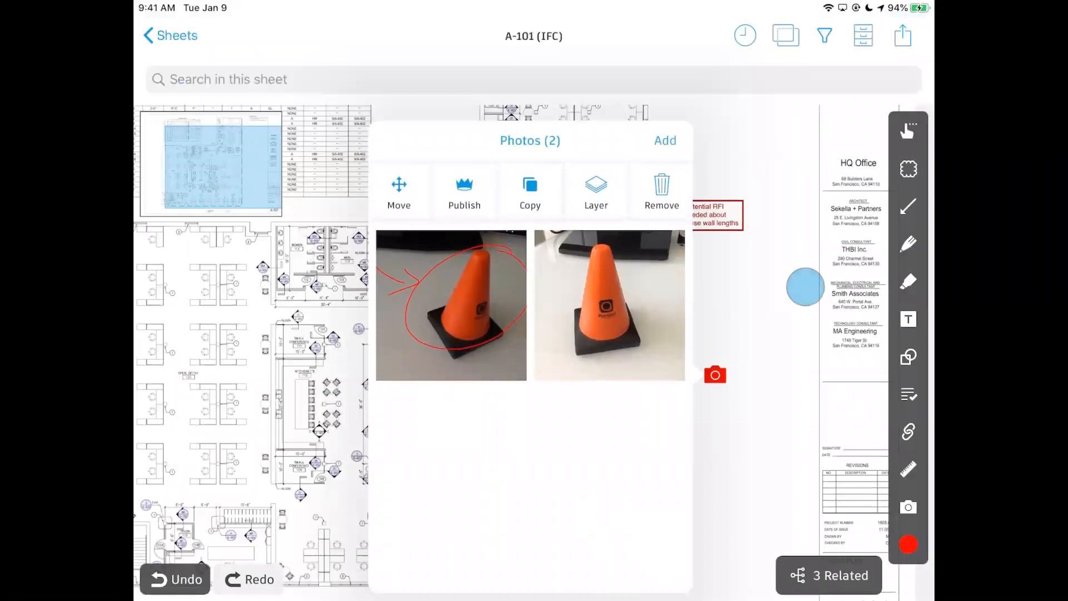
scroll(709, 376, up, 5)
scroll(694, 381, down, 5)
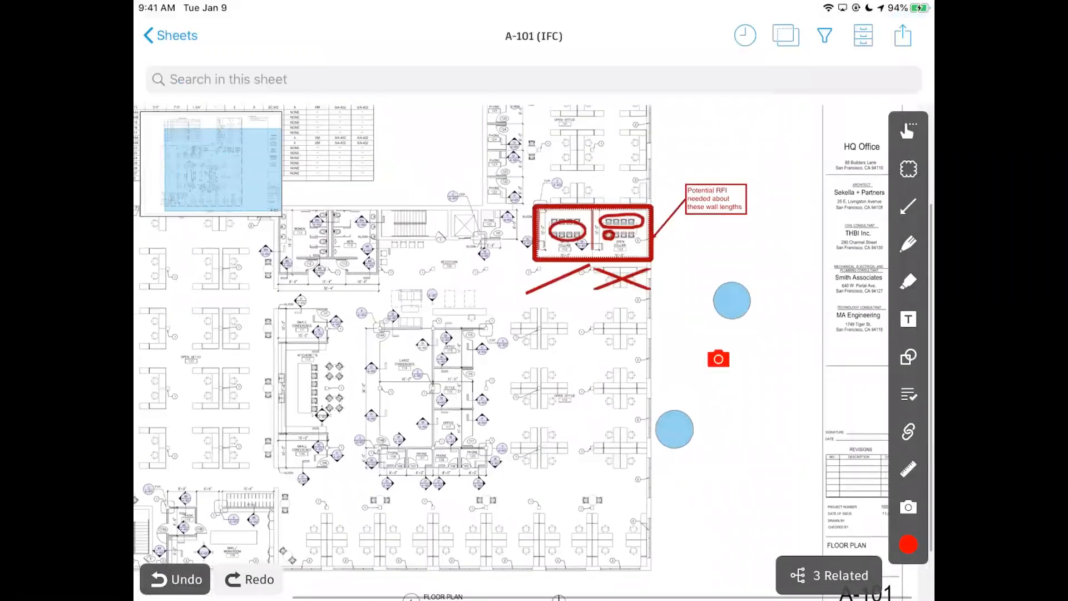
click(907, 506)
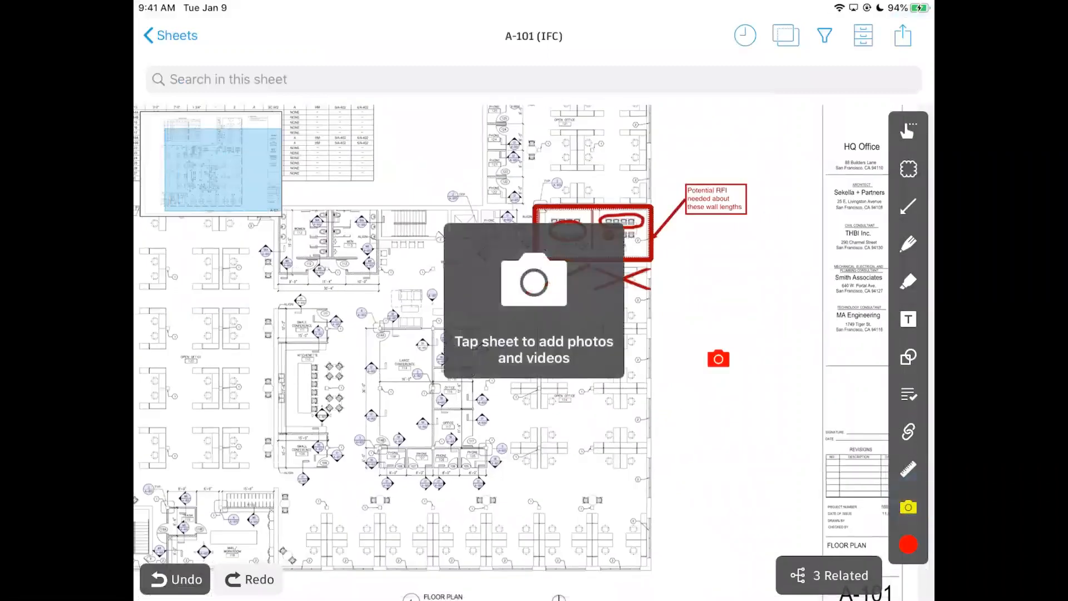
click(770, 282)
click(793, 353)
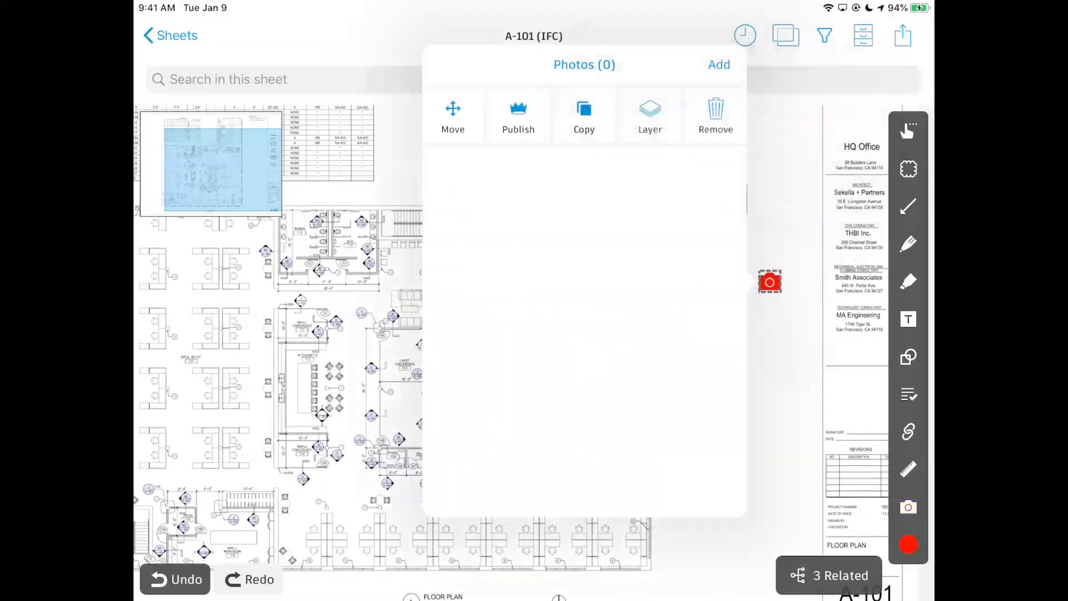
click(803, 242)
scroll(778, 293, up, 5)
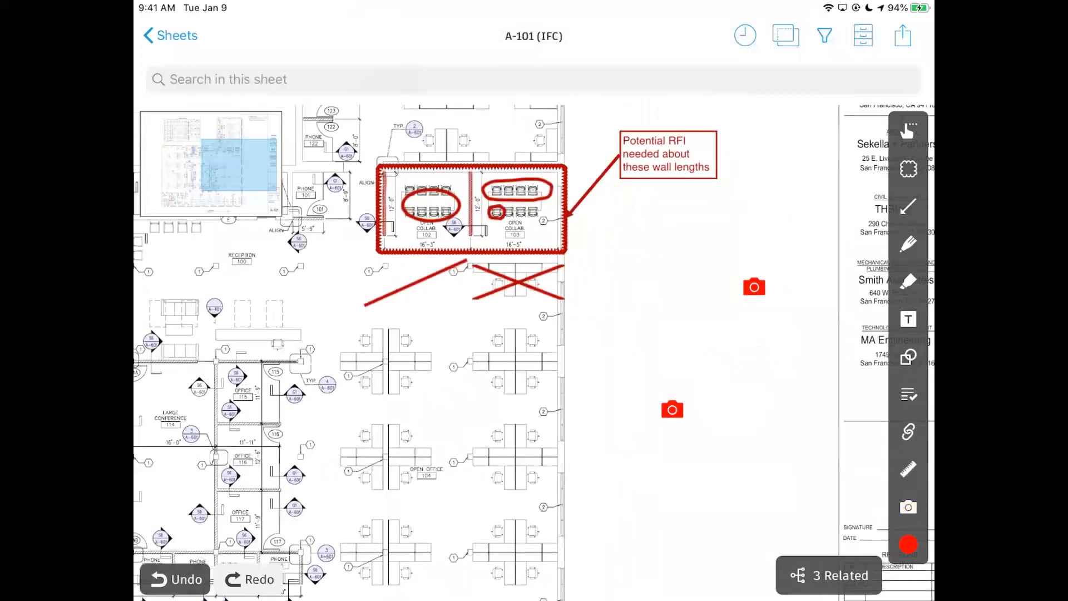
click(754, 286)
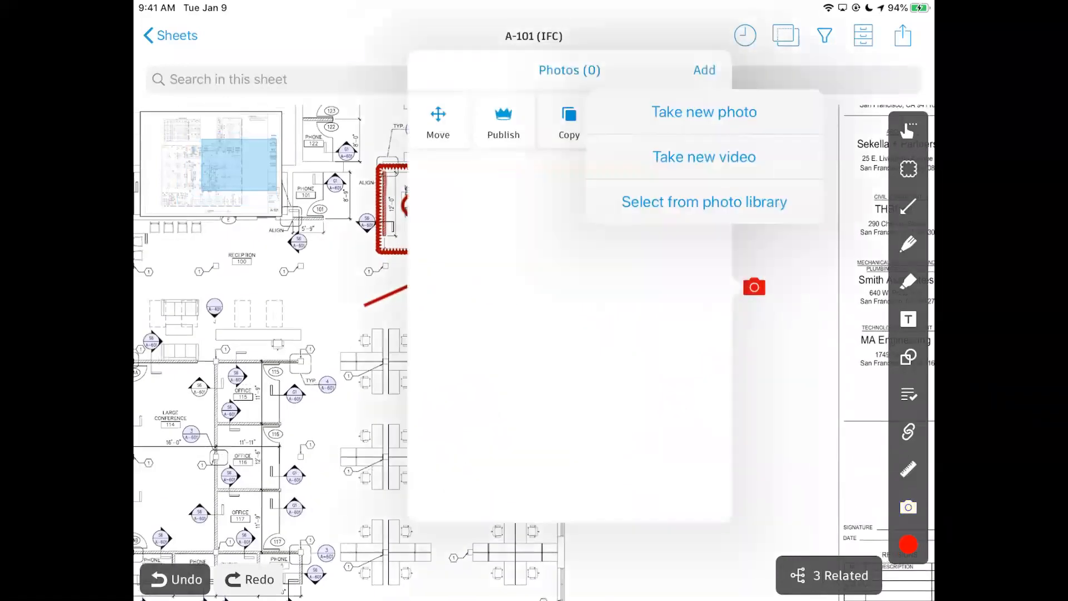
click(597, 300)
click(703, 102)
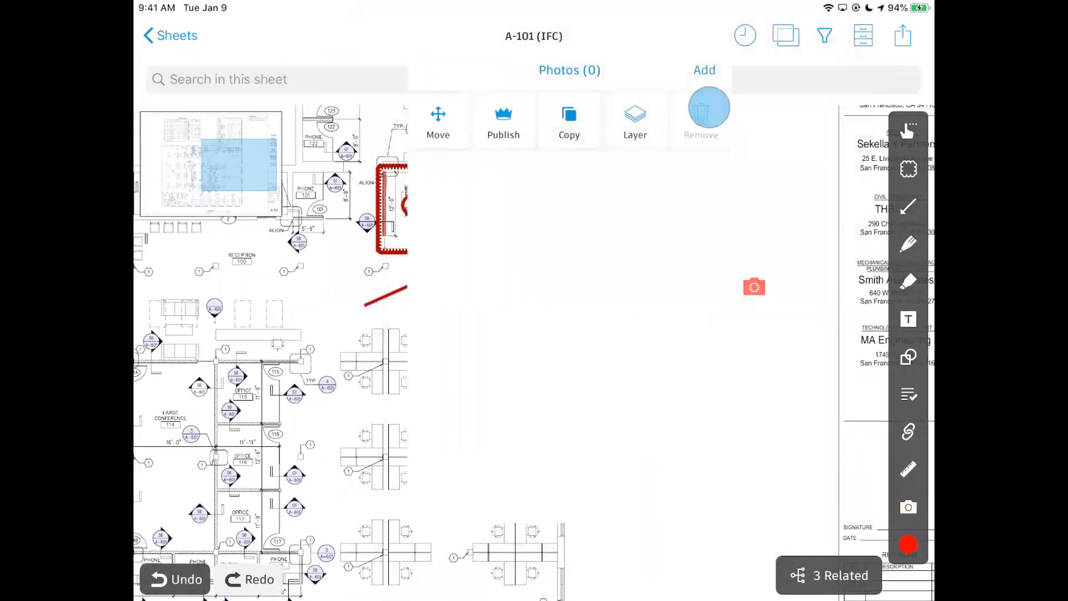
scroll(706, 398, down, 5)
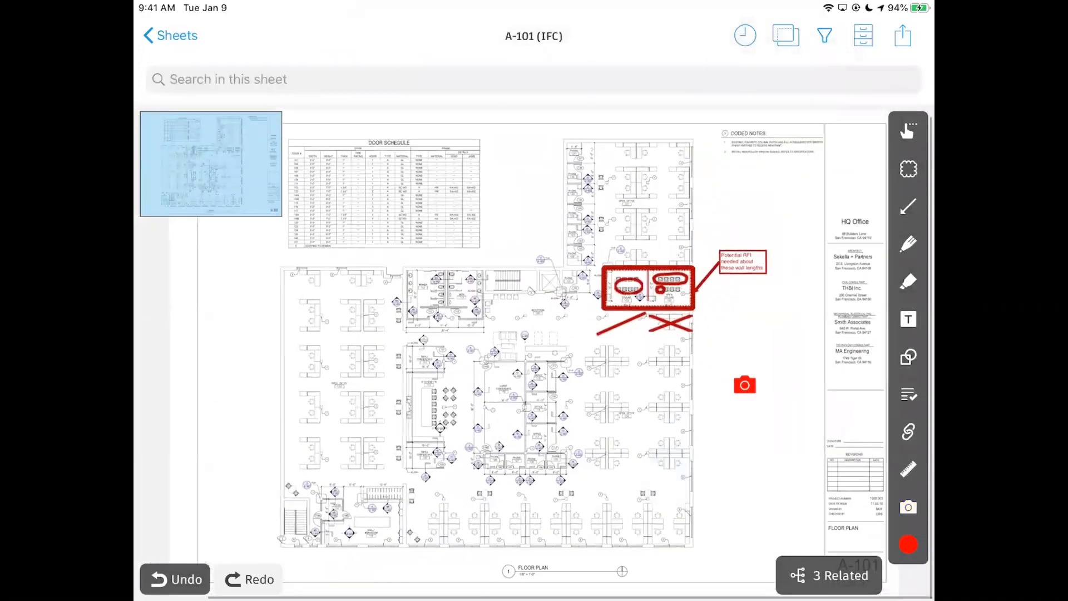
Pan the floor plan to relocate the cone marker and check its photos.
click(744, 385)
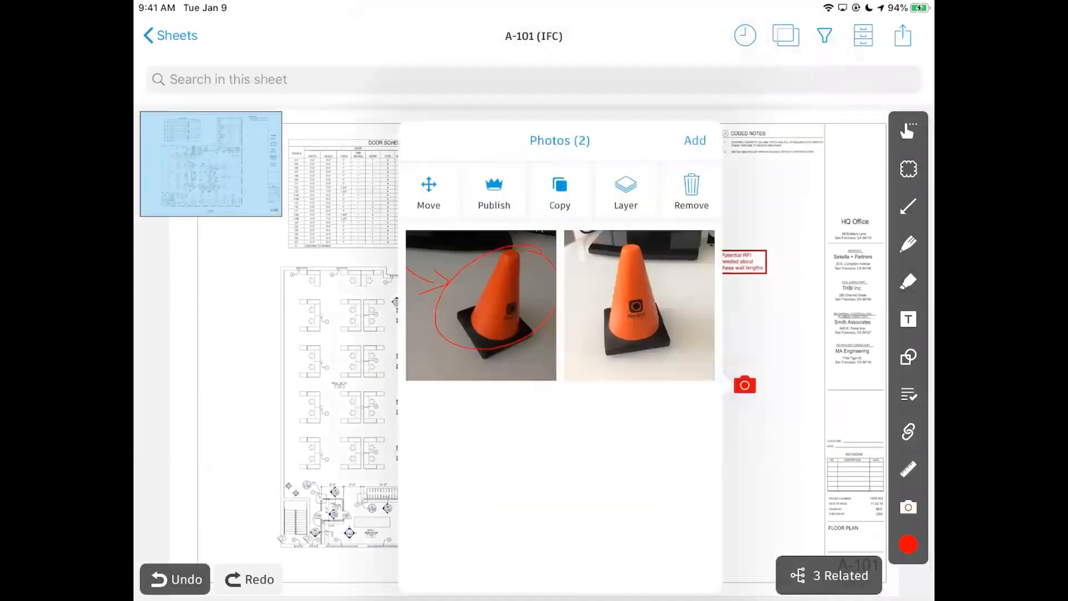
click(792, 327)
scroll(426, 374, up, 5)
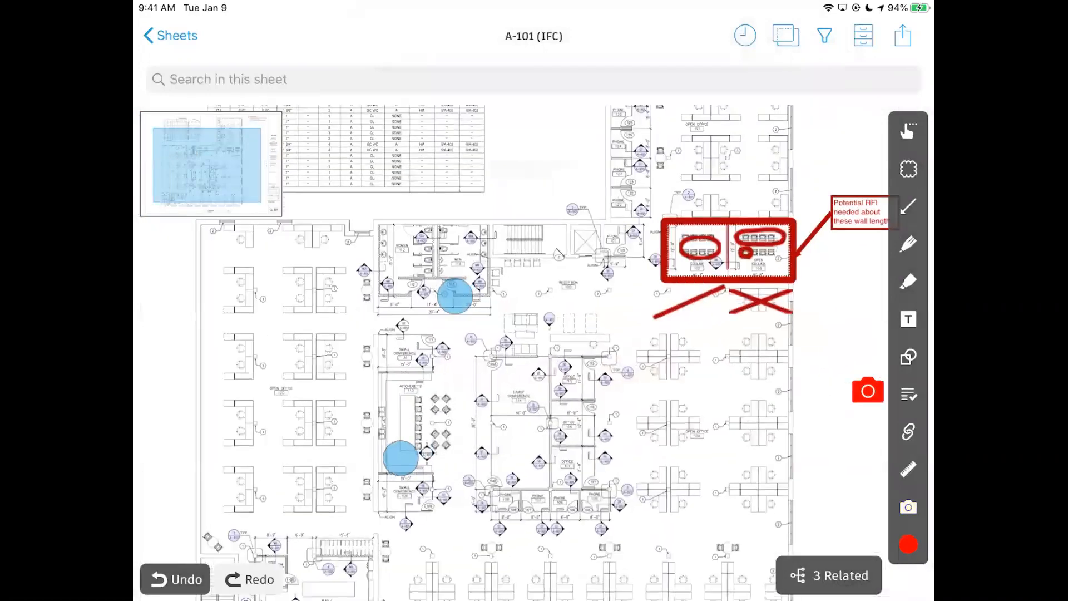
drag(385, 348, 385, 356)
drag(796, 368, 556, 351)
scroll(763, 416, down, 3)
drag(764, 432, 845, 428)
scroll(554, 399, down, 3)
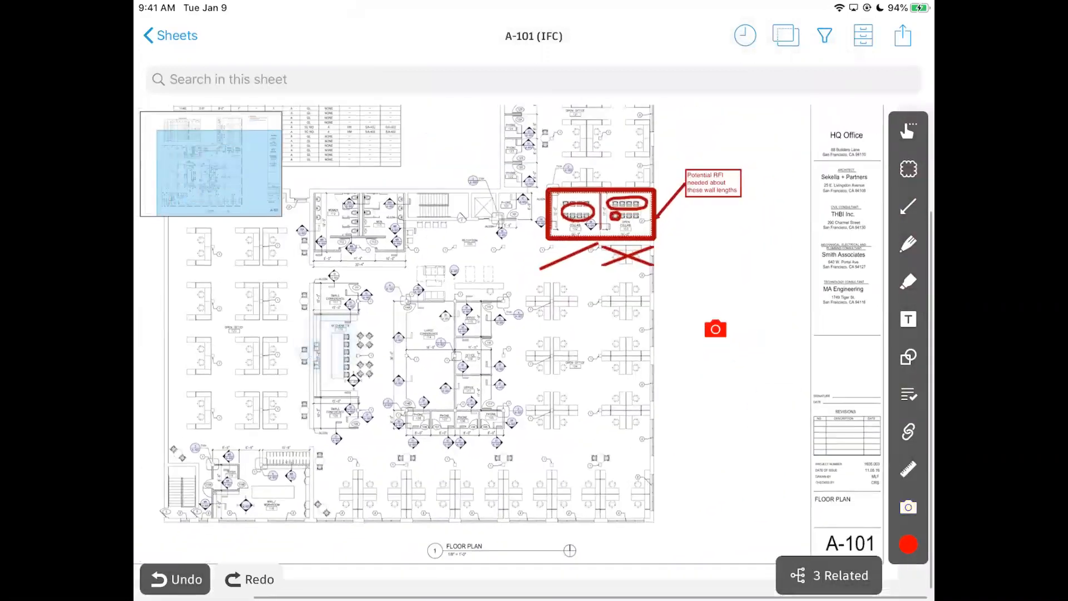
click(715, 329)
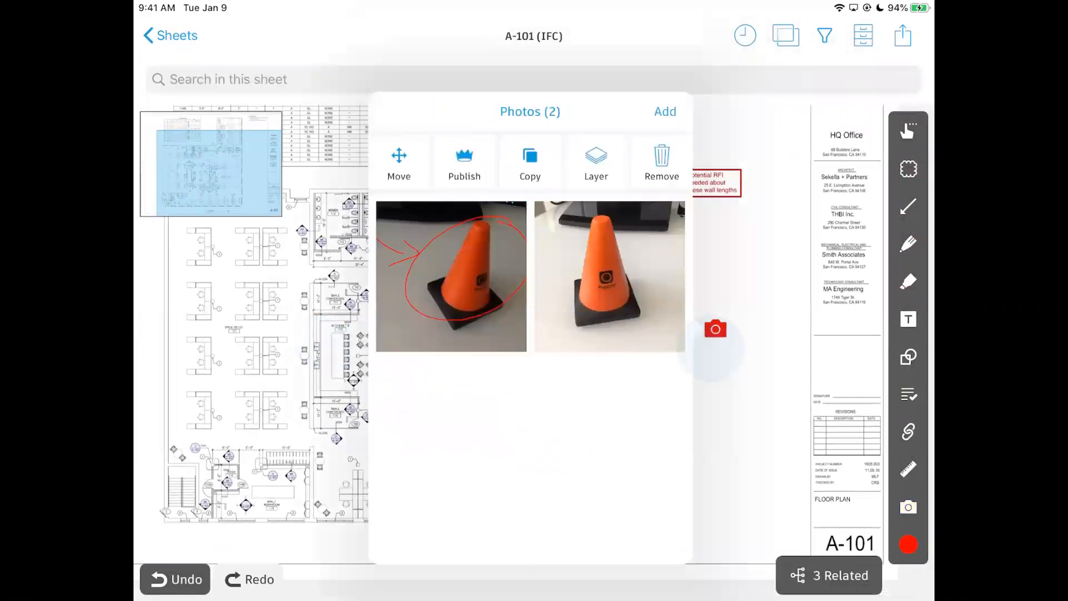
drag(579, 341, 624, 303)
drag(638, 364, 633, 346)
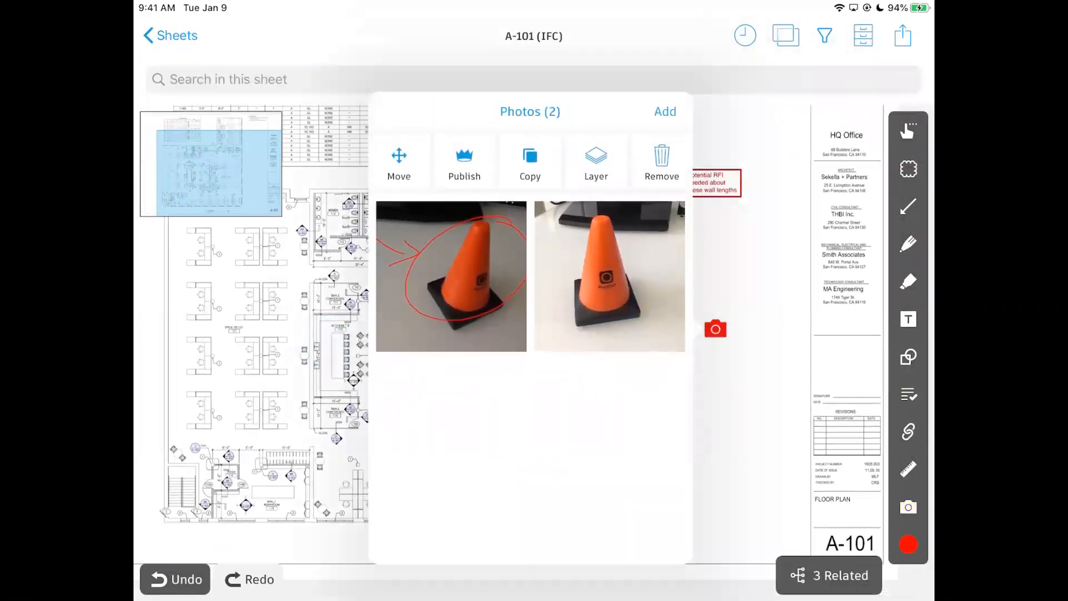
click(778, 283)
scroll(722, 324, up, 5)
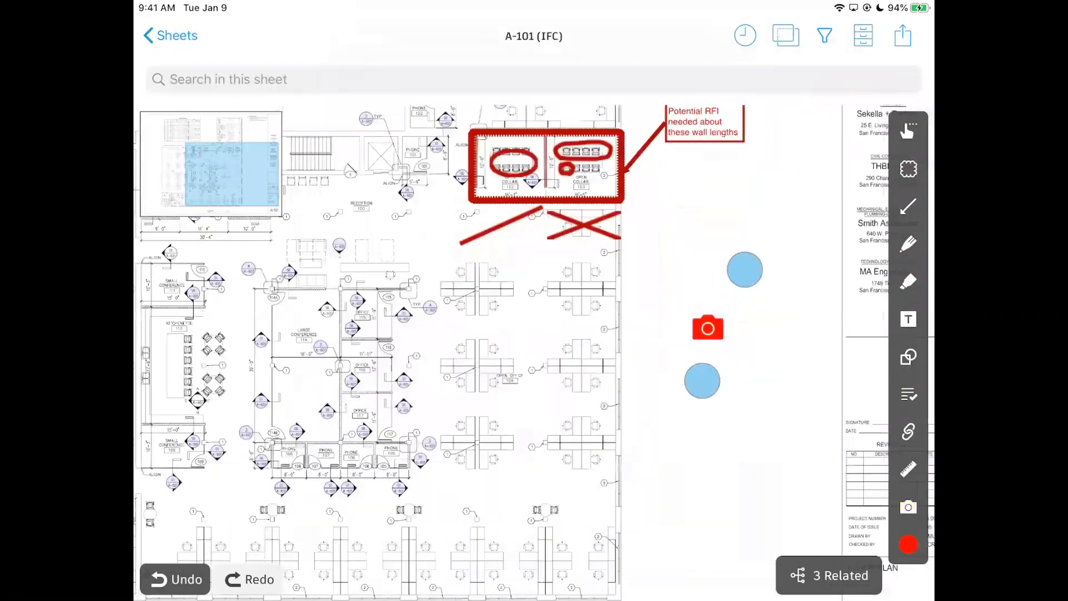
Publish the two cone photos to the project and confirm Published Photos (2).
click(686, 338)
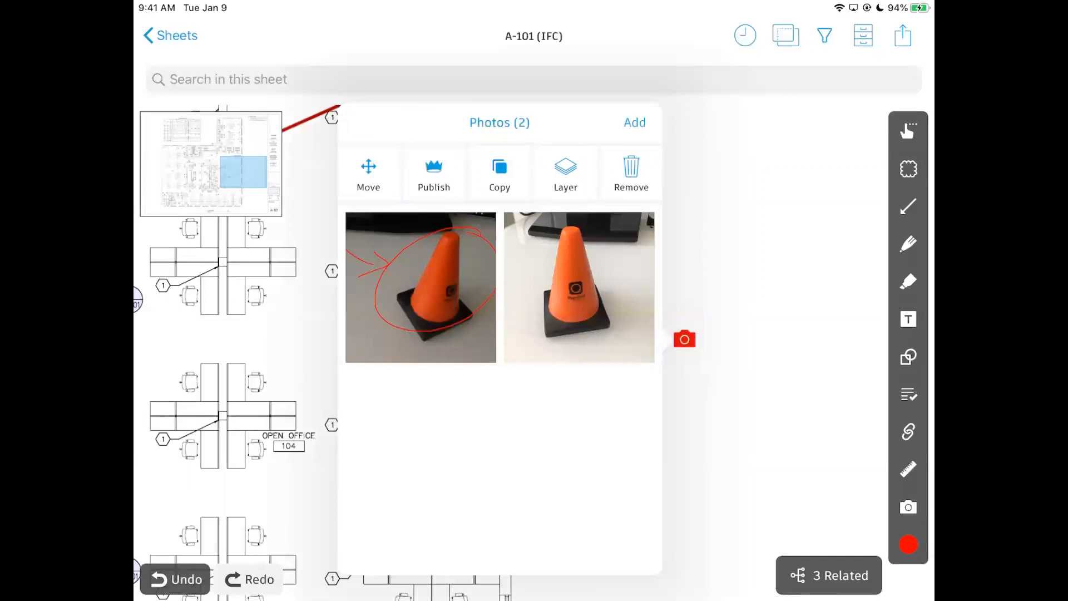
click(434, 173)
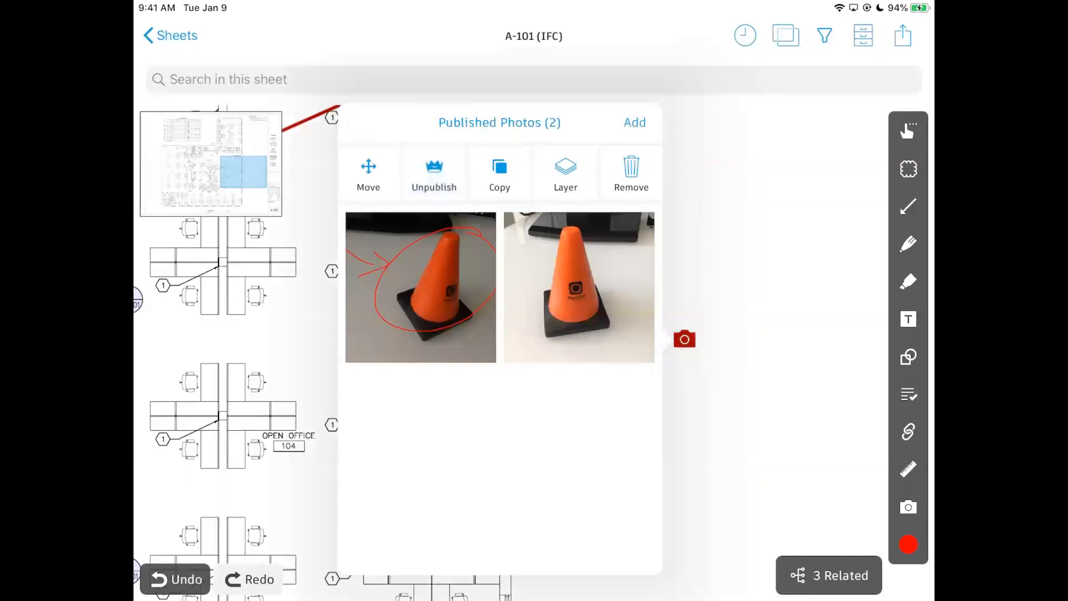
click(743, 425)
scroll(687, 354, down, 5)
scroll(668, 365, up, 5)
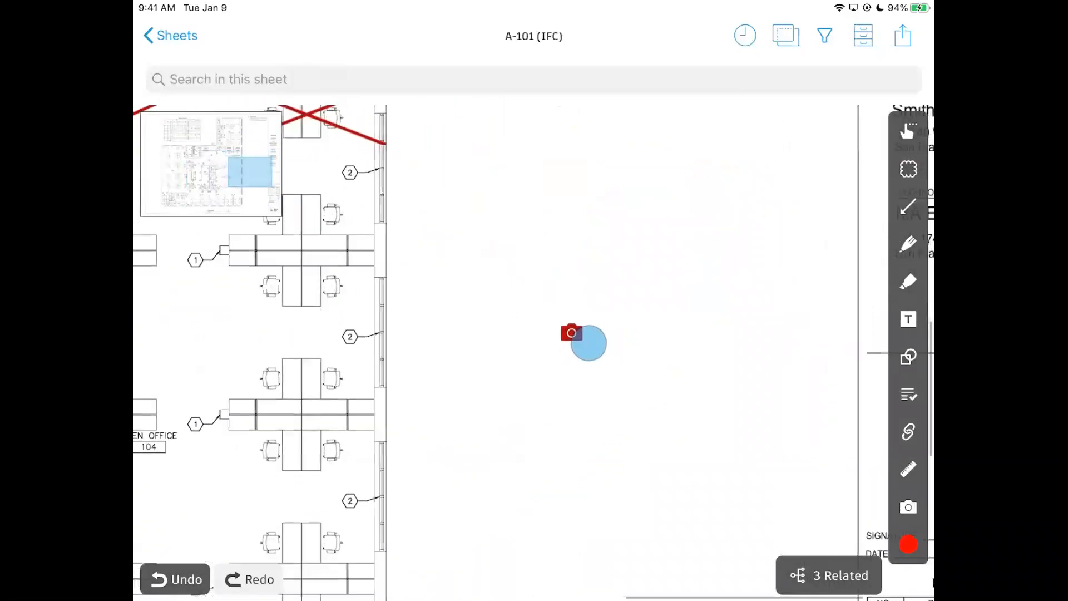
click(579, 354)
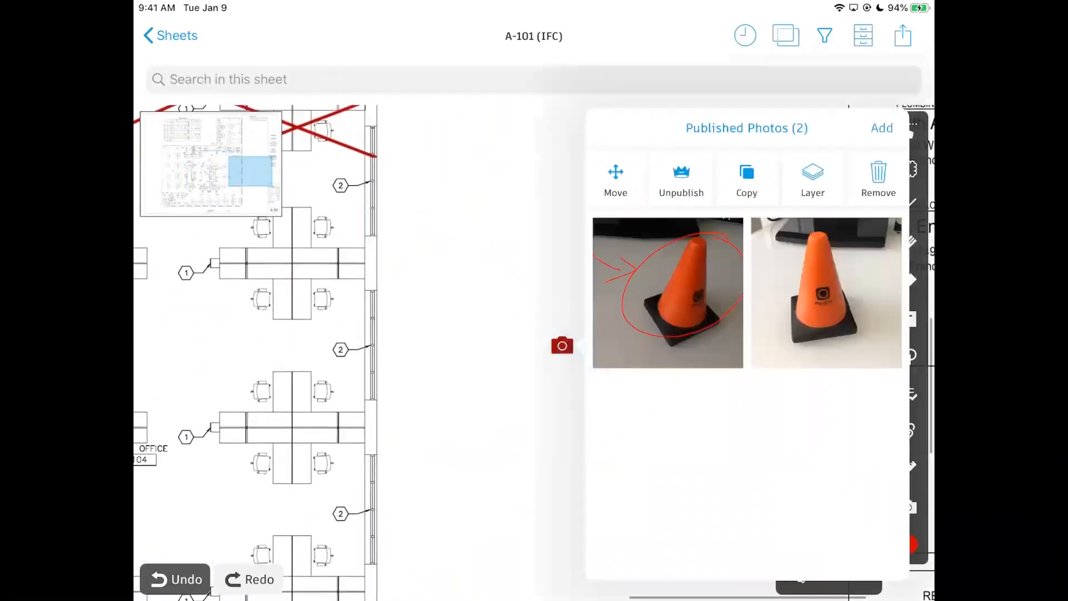
scroll(651, 376, down, 5)
scroll(651, 376, down, 5)
scroll(726, 372, up, 5)
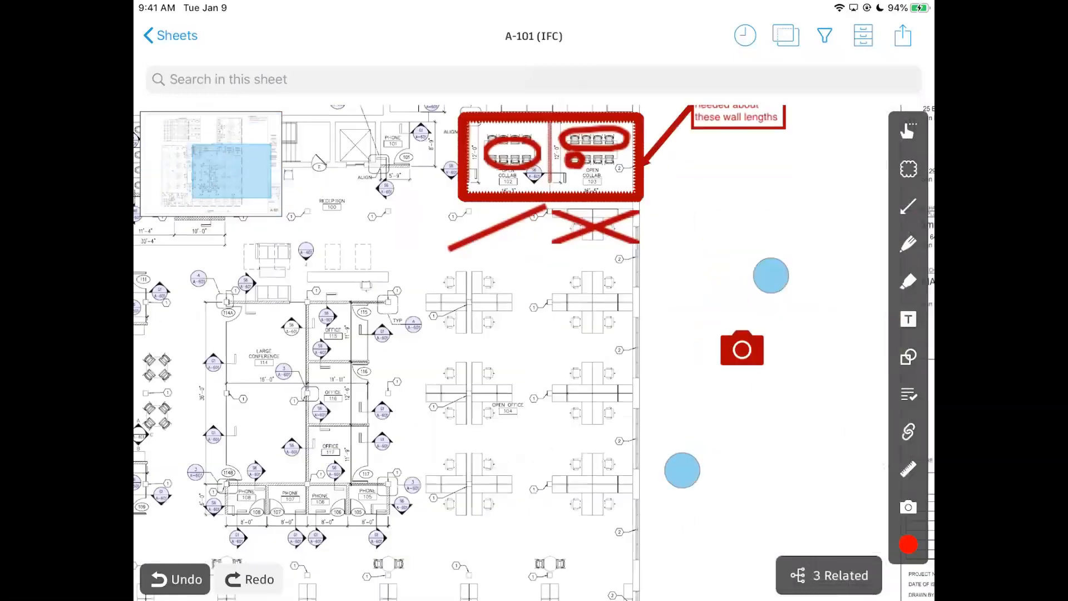
Zoom and pan sheet A-101 toward the restrooms.
scroll(698, 369, down, 3)
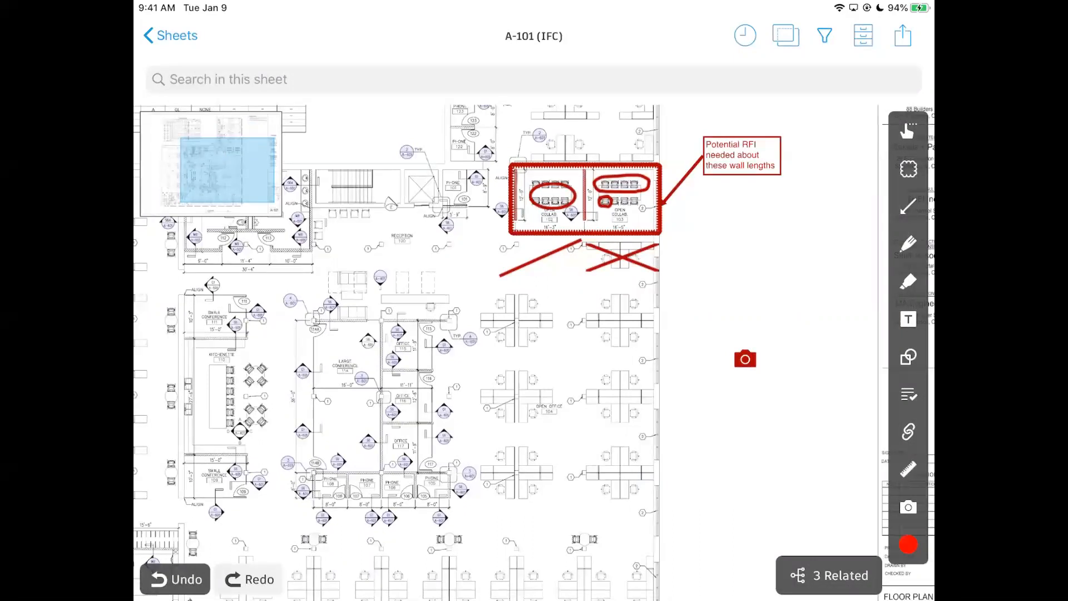
scroll(523, 449, down, 3)
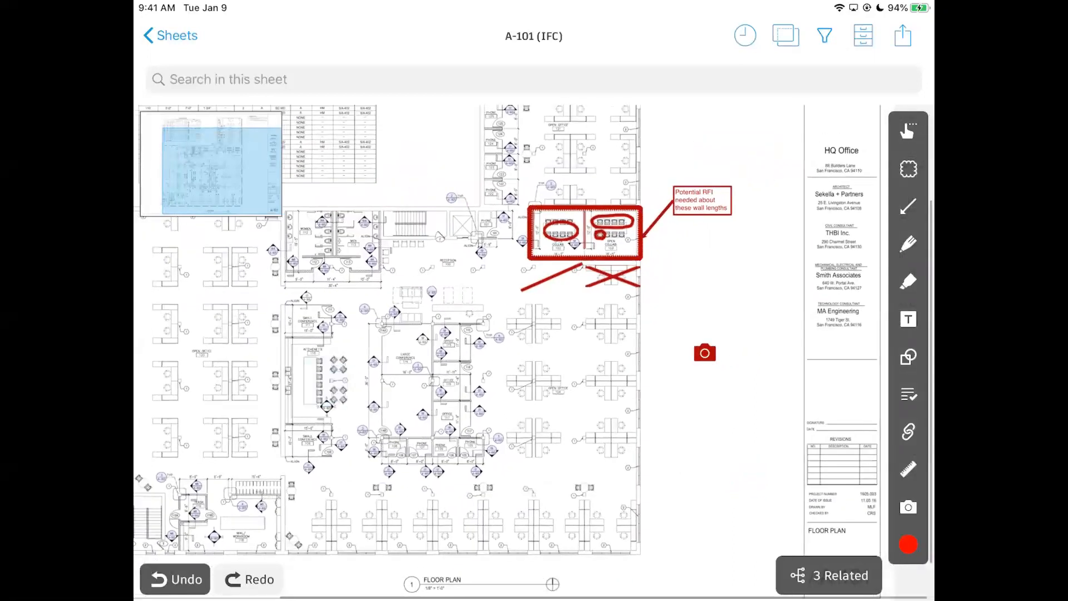
click(903, 476)
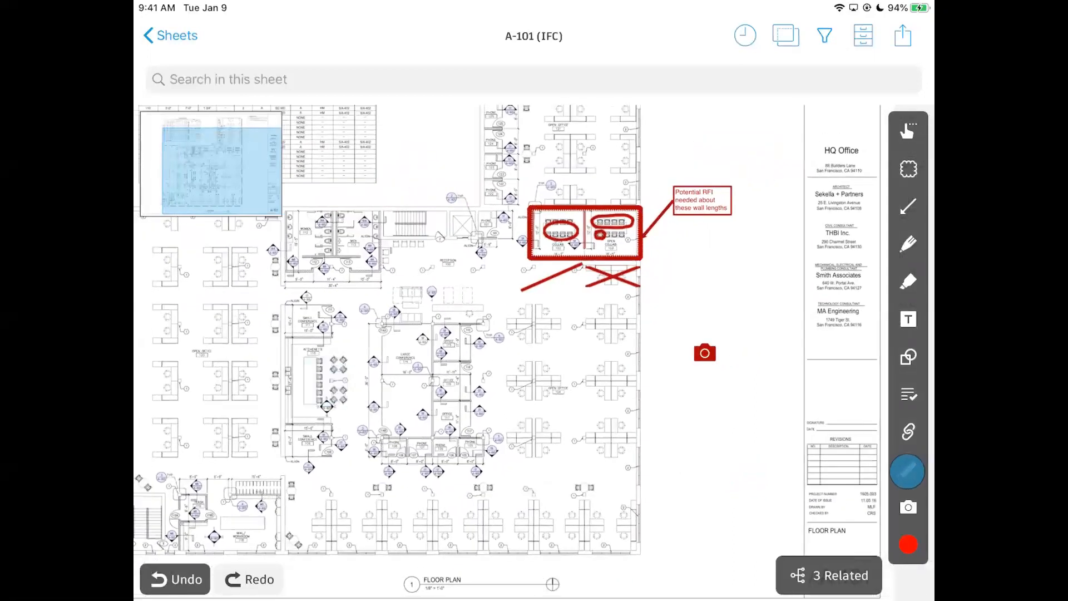
drag(607, 489, 681, 467)
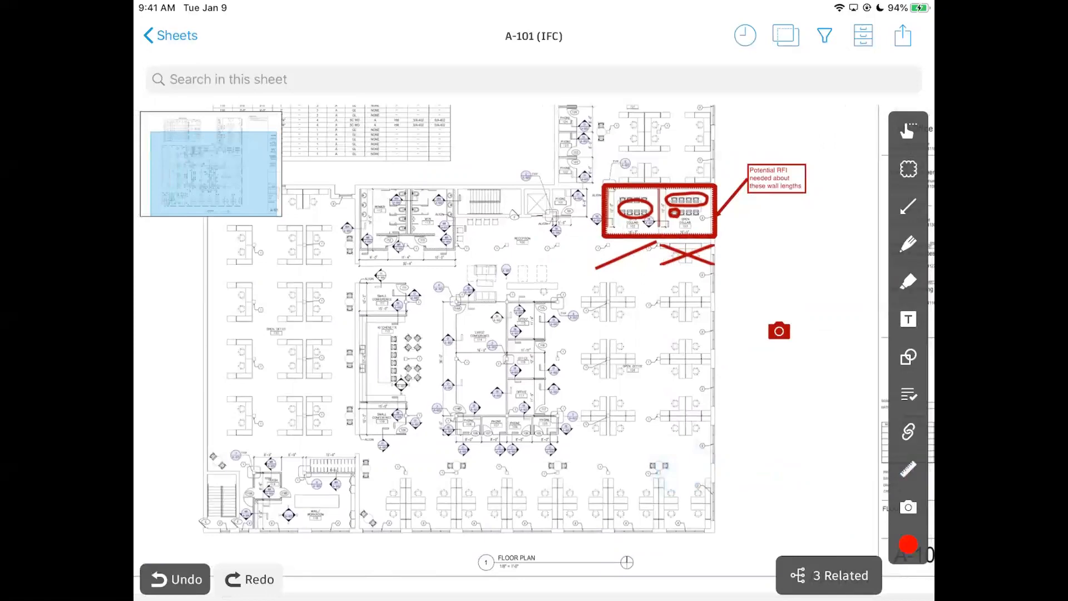
scroll(501, 301, up, 5)
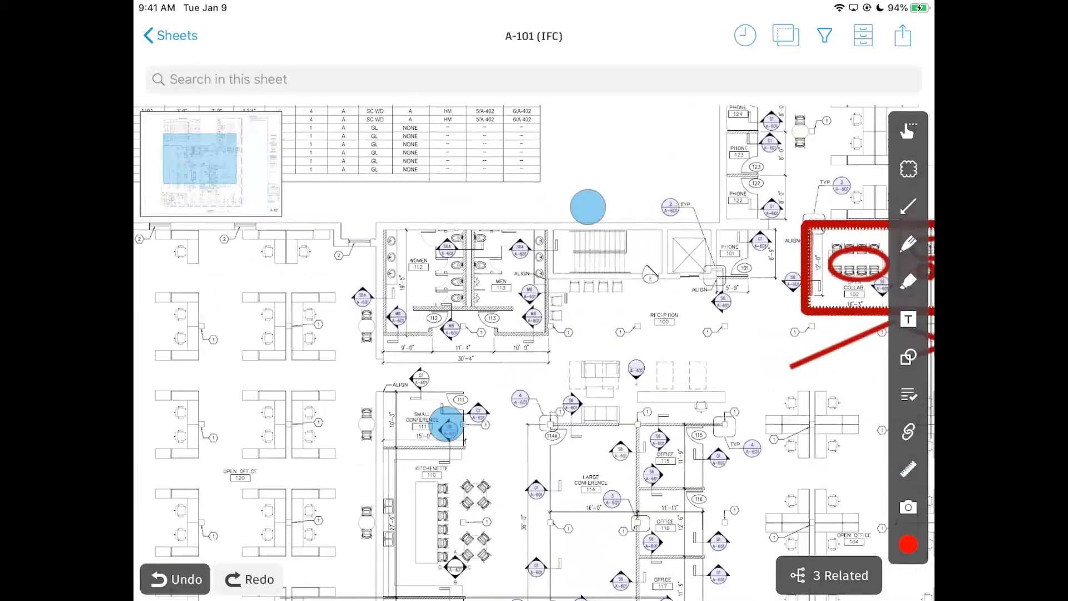
scroll(518, 314, up, 2)
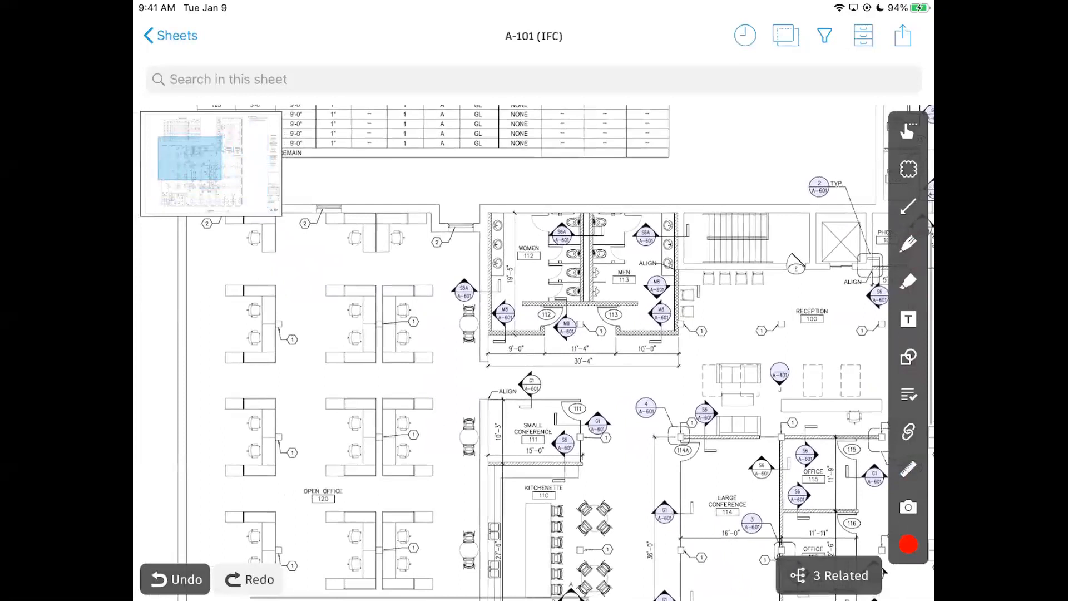
scroll(674, 358, up, 3)
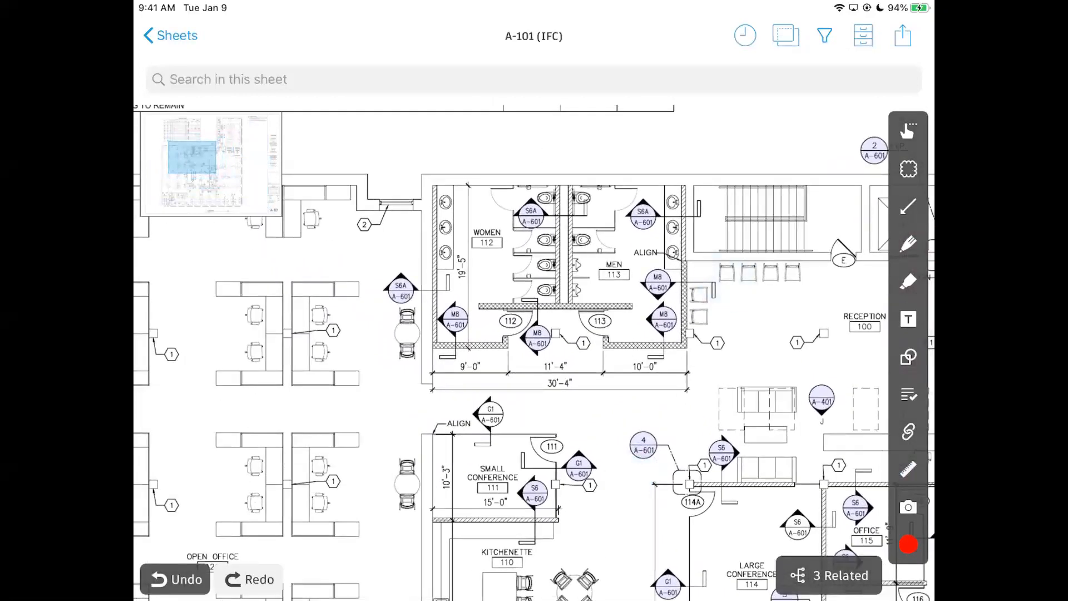
scroll(652, 376, down, 5)
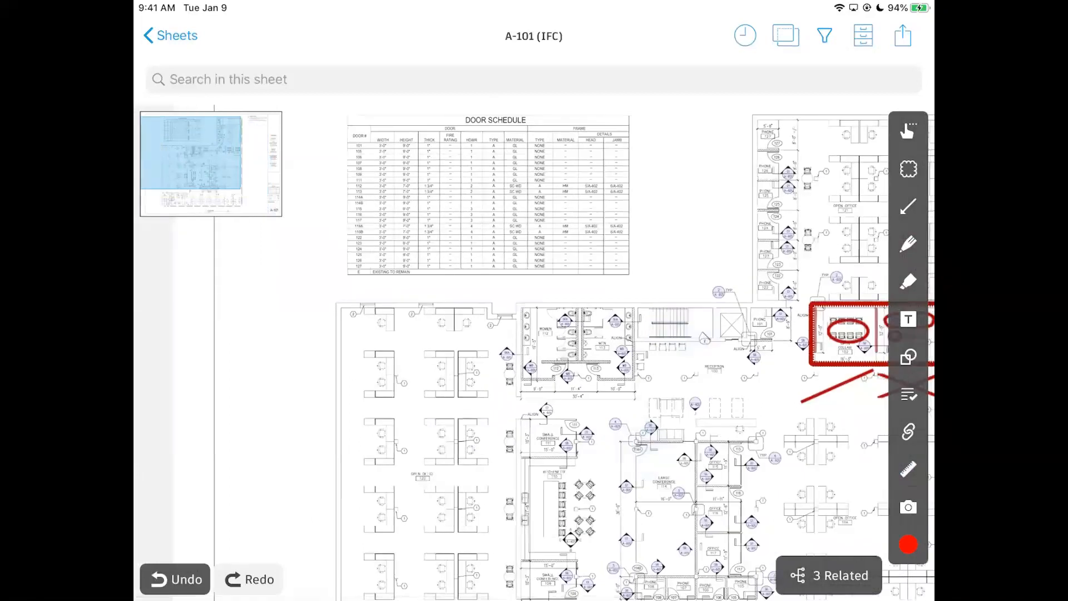
scroll(580, 366, up, 5)
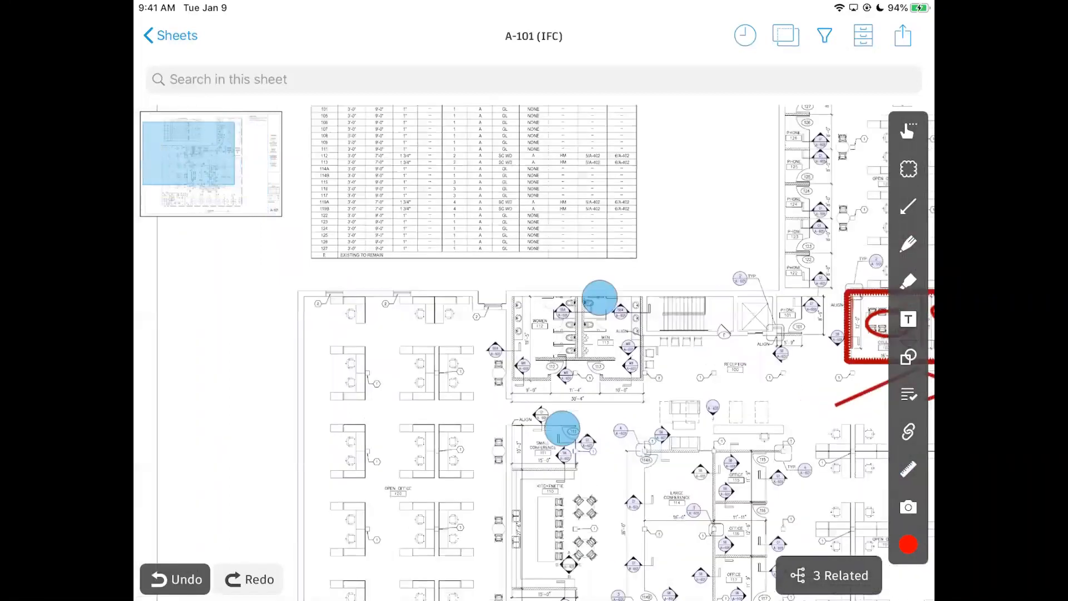
drag(782, 269, 660, 275)
scroll(615, 306, up, 5)
Center the Women 112 restroom in view and bring up the measurement tools.
click(493, 375)
drag(493, 440, 477, 494)
scroll(484, 390, up, 5)
drag(490, 368, 501, 293)
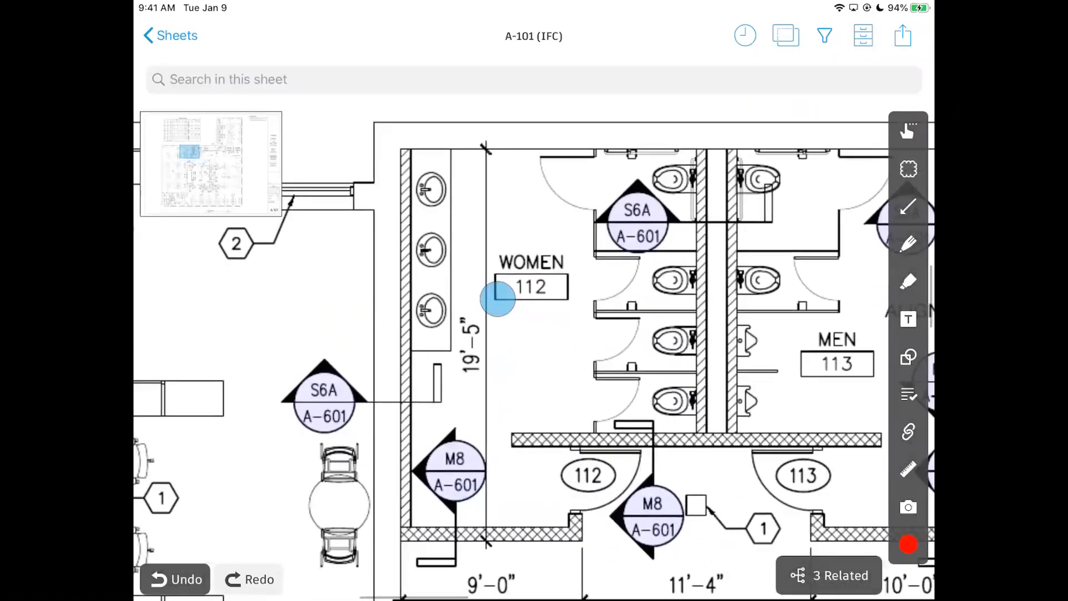
drag(497, 472, 497, 424)
drag(444, 221, 441, 272)
click(395, 355)
click(478, 382)
drag(485, 374, 483, 329)
click(485, 349)
click(521, 456)
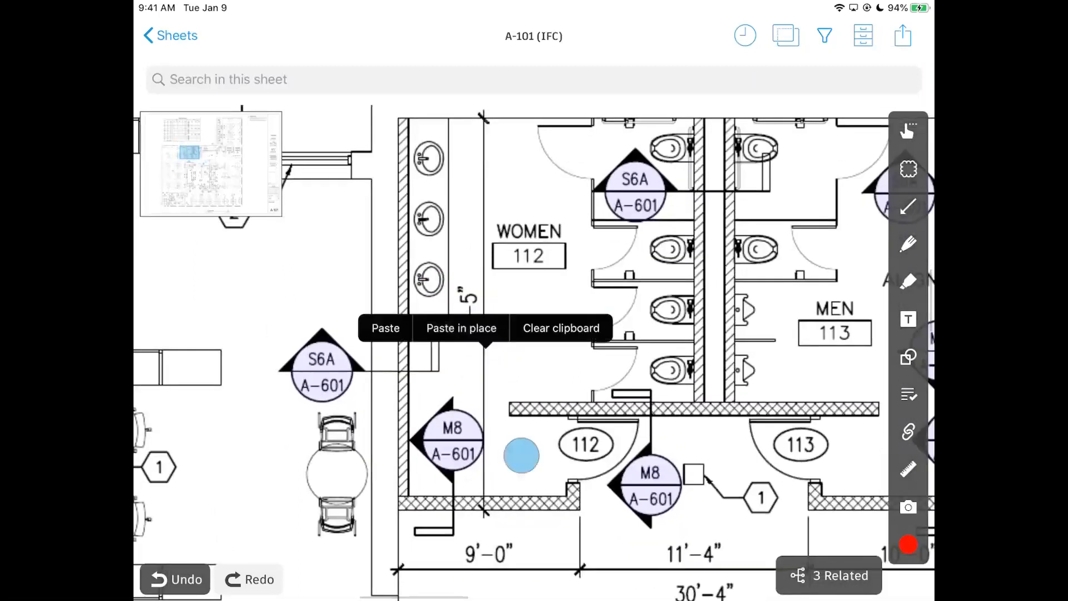
click(908, 469)
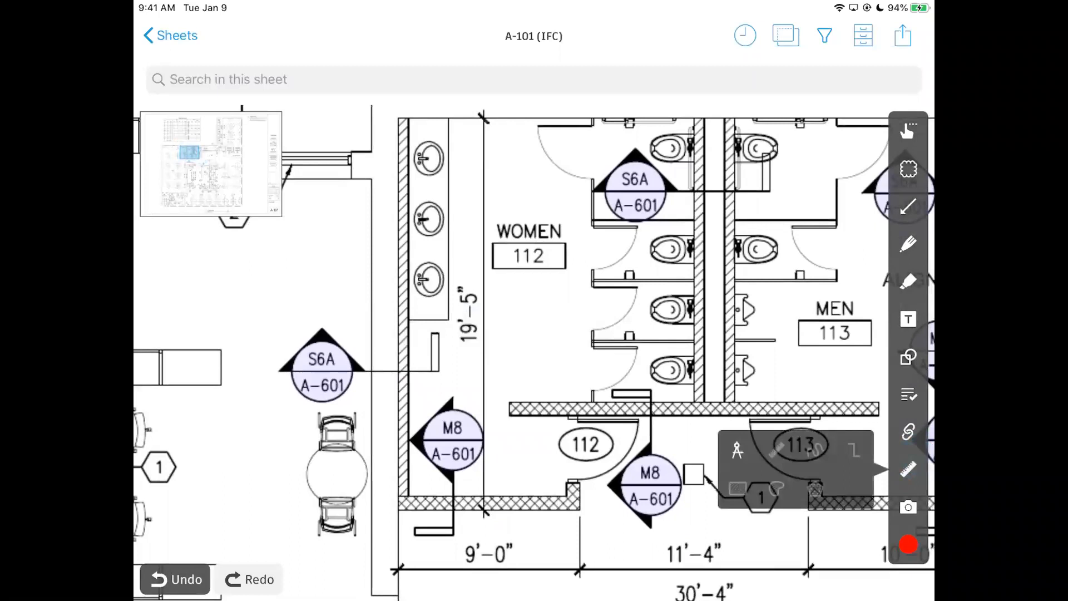
Calibrate the rulers by tracing the Women 112 restroom dimension as 19 ft 5 in.
click(738, 450)
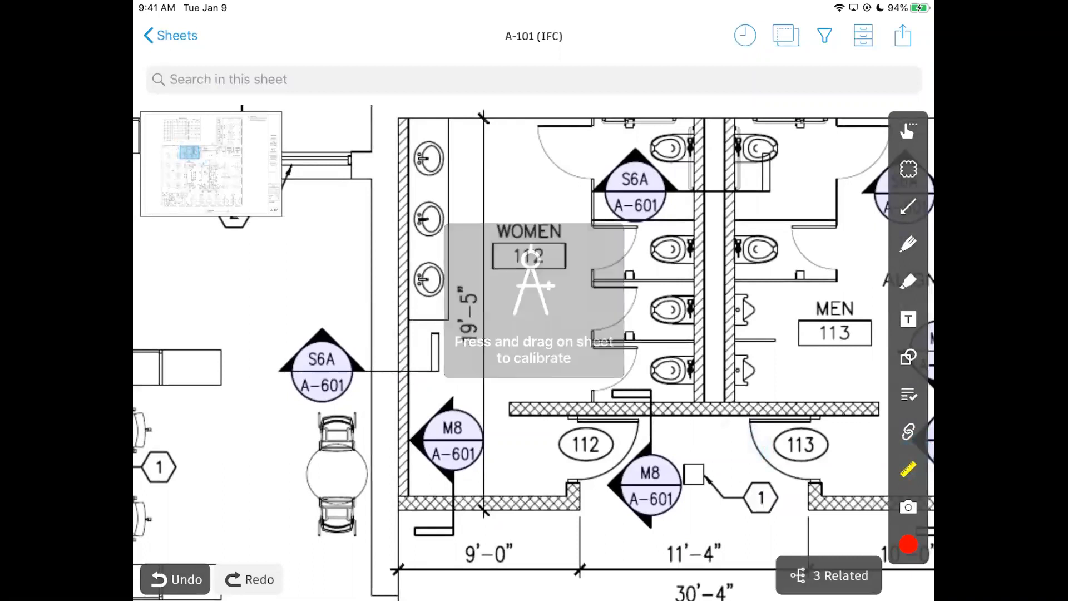
drag(487, 506, 483, 116)
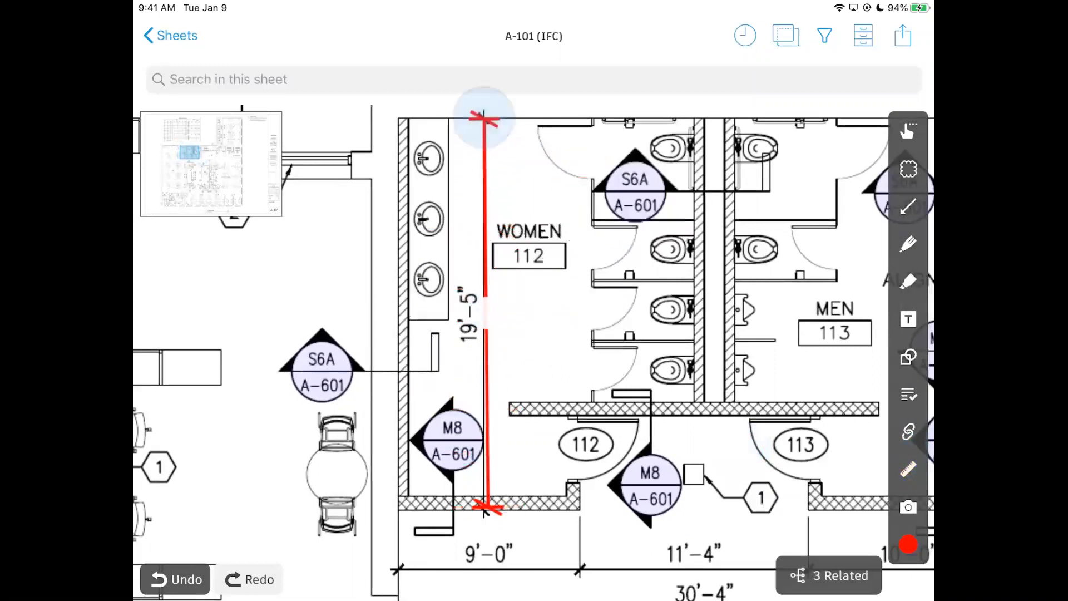
text(19)
key(Return)
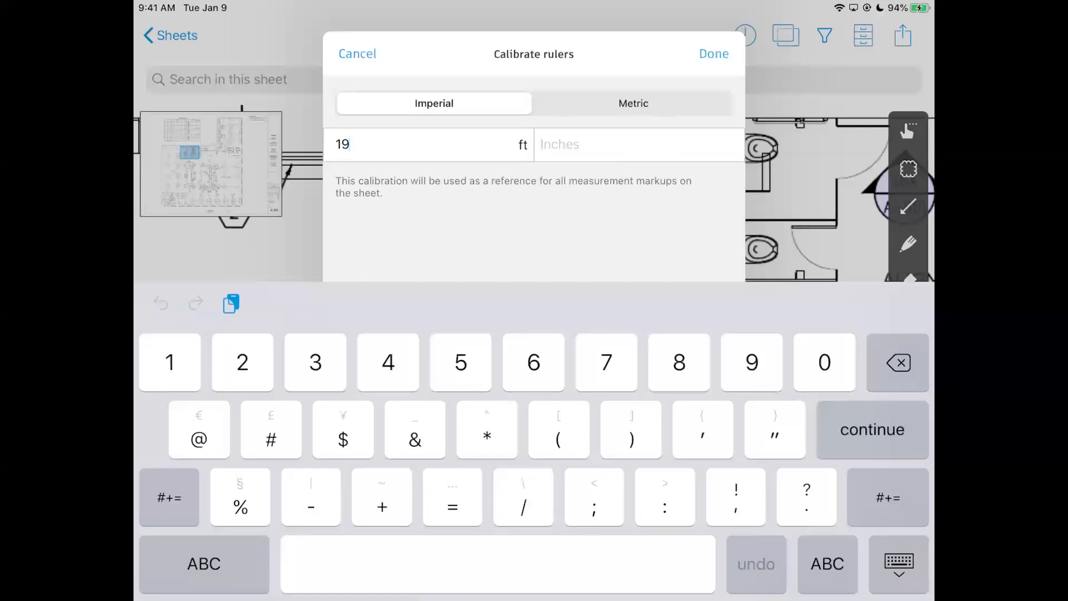
click(716, 53)
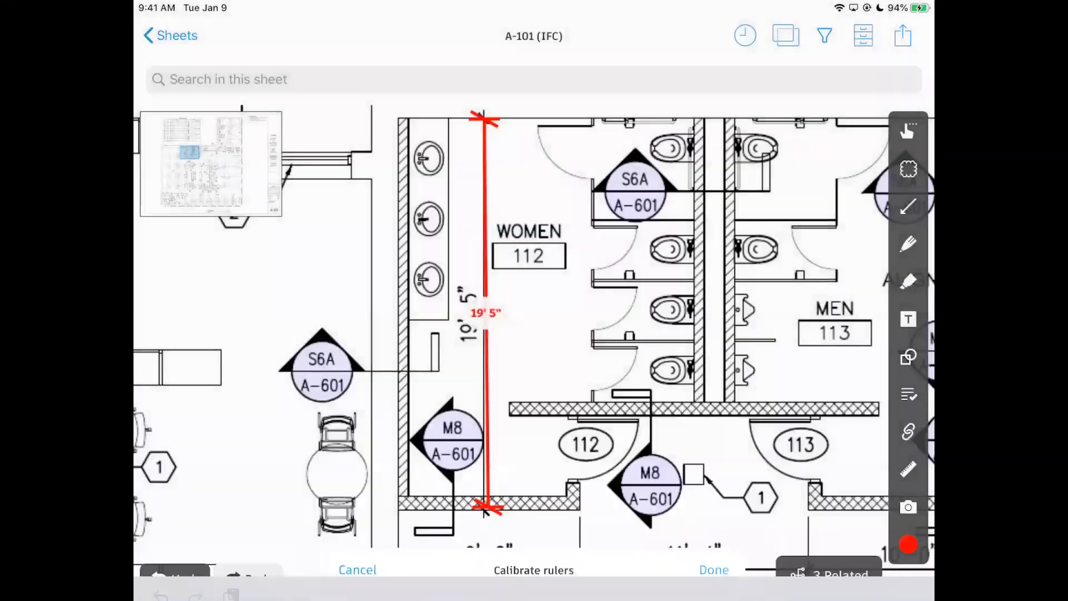
Align both ends of the 19' 5" calibration line with the restroom wall.
scroll(574, 392, up, 1)
mouse_move(548, 376)
mouse_down()
mouse_move(580, 323)
mouse_move(570, 342)
mouse_up()
click(516, 332)
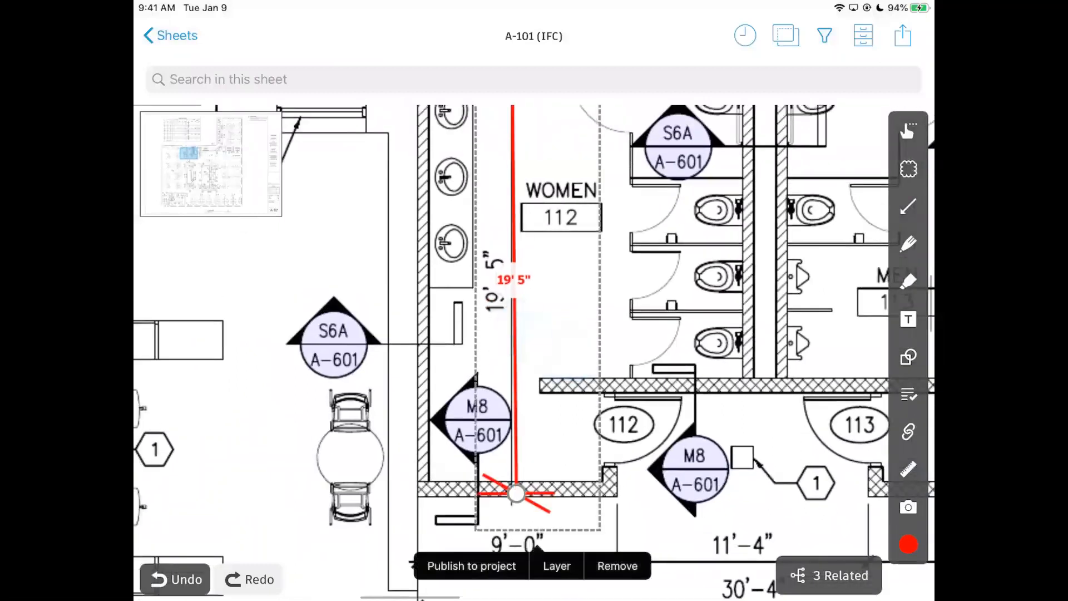
mouse_move(513, 493)
mouse_down()
mouse_move(522, 502)
mouse_move(511, 497)
mouse_up()
click(679, 315)
drag(625, 238, 624, 344)
click(509, 172)
mouse_move(508, 172)
mouse_down()
mouse_move(519, 172)
mouse_move(511, 171)
mouse_up()
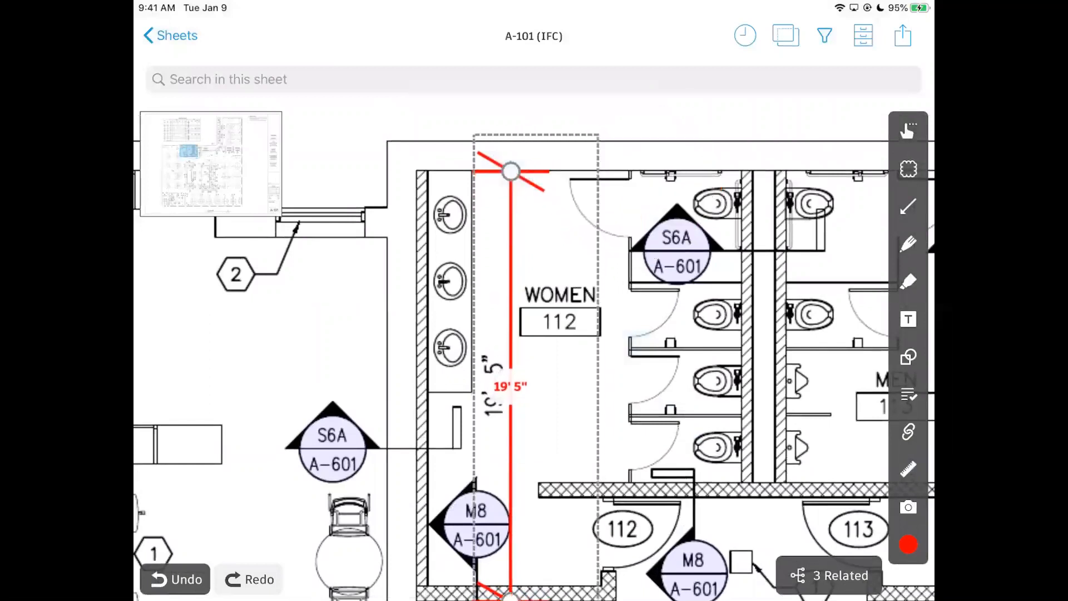
click(681, 260)
click(793, 232)
scroll(734, 333, down, 5)
scroll(736, 318, down, 10)
click(908, 469)
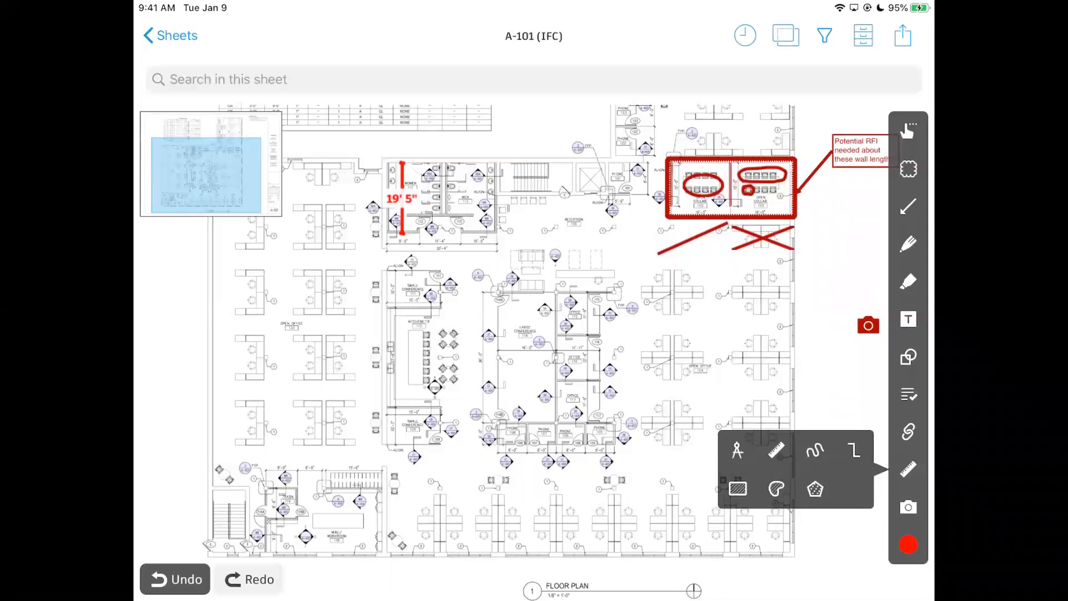
Measure a 69' 10-7/16" straight run in the open office and an 88' 11-3/4" freehand path.
click(777, 449)
drag(791, 291, 792, 543)
drag(827, 478, 733, 465)
click(901, 467)
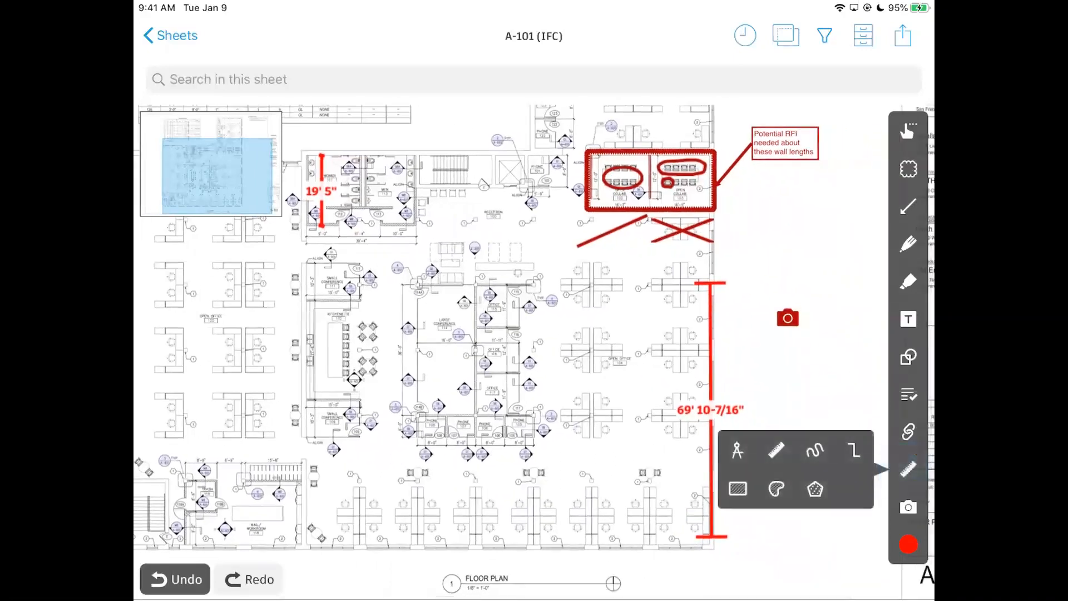
click(811, 453)
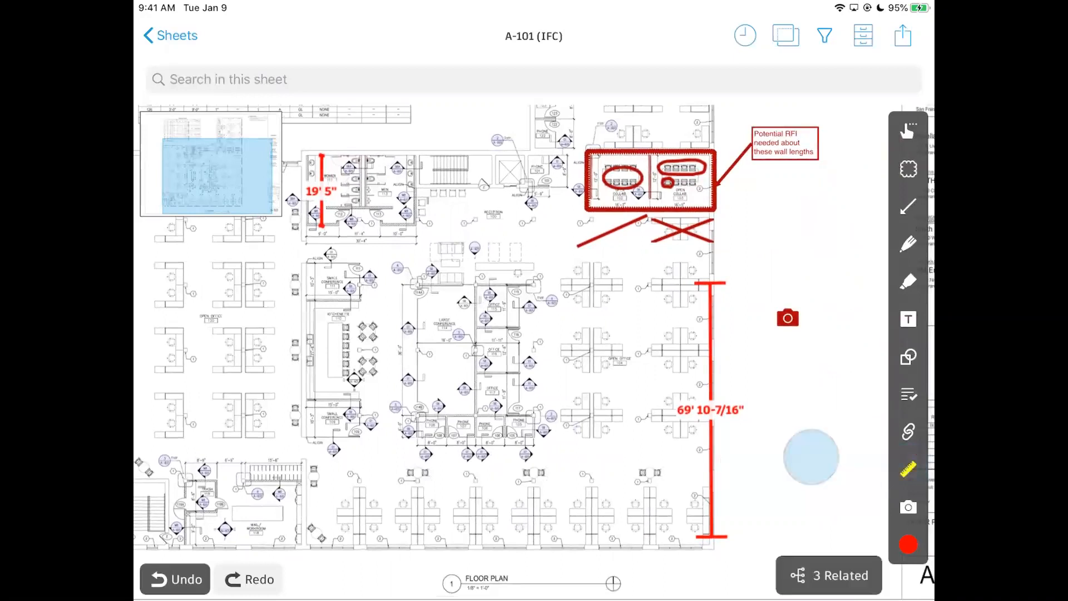
mouse_move(333, 537)
mouse_down()
mouse_move(408, 544)
mouse_move(424, 503)
mouse_move(424, 455)
mouse_move(506, 443)
mouse_move(569, 449)
mouse_up()
scroll(521, 414, up, 5)
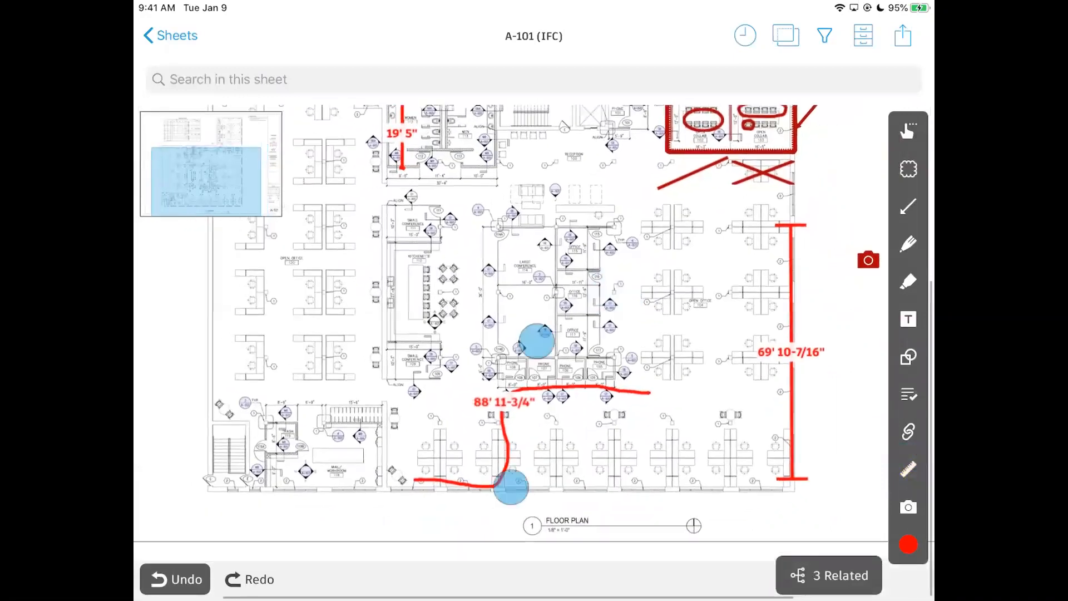
scroll(628, 389, down, 6)
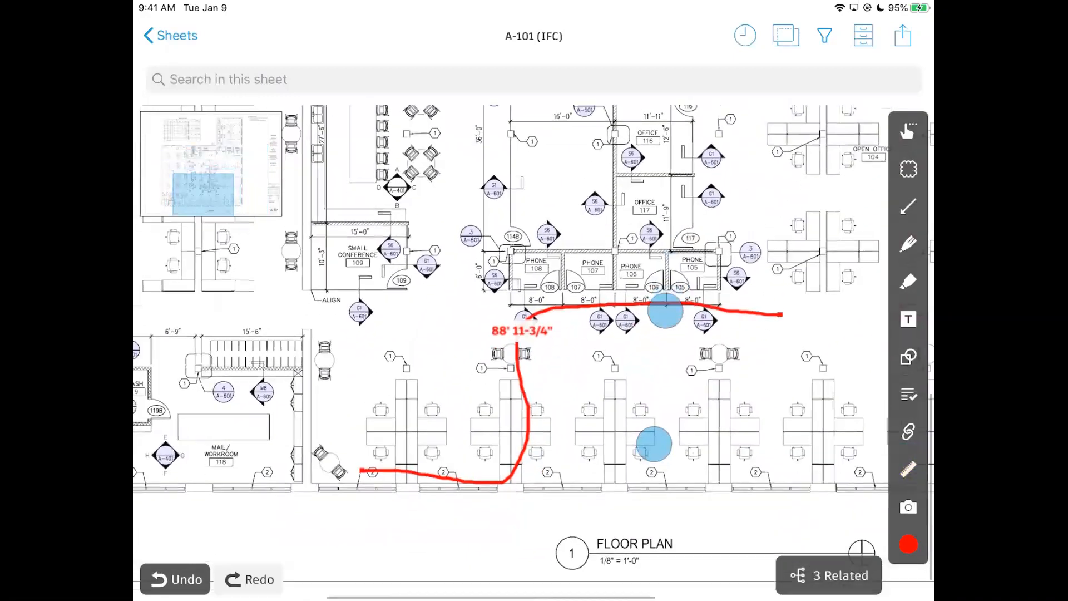
Add a multi-point 75' 9-7/8" measurement along the kitchenette walls.
click(908, 469)
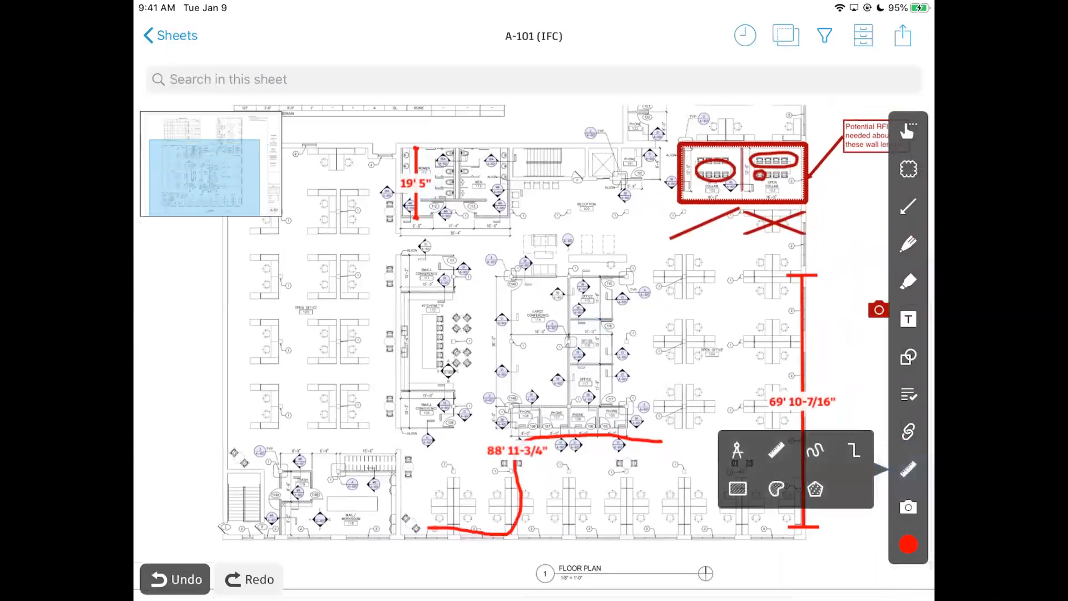
click(855, 452)
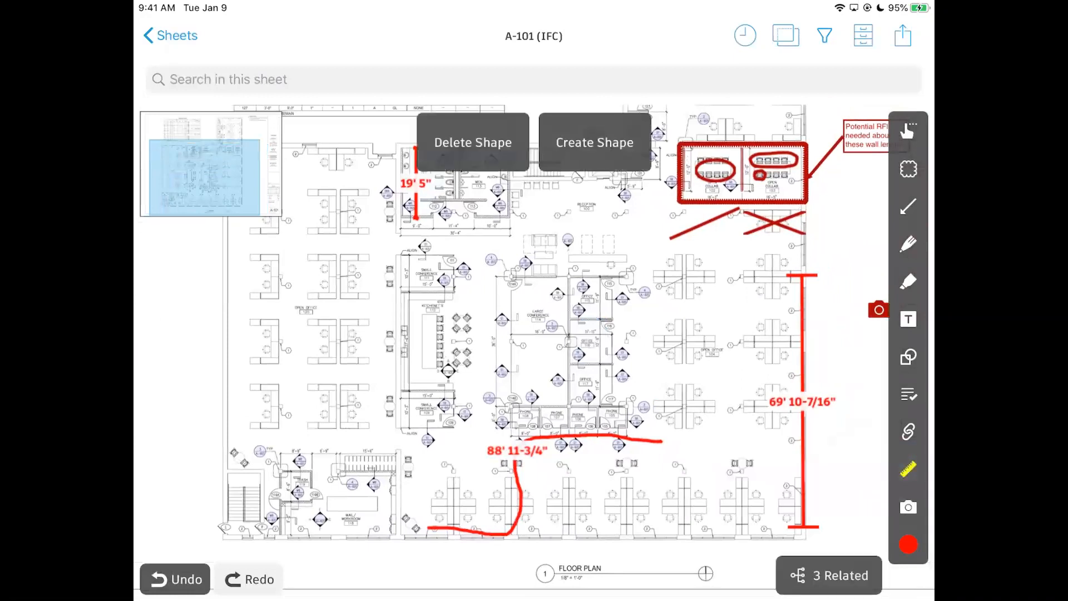
click(454, 423)
click(398, 426)
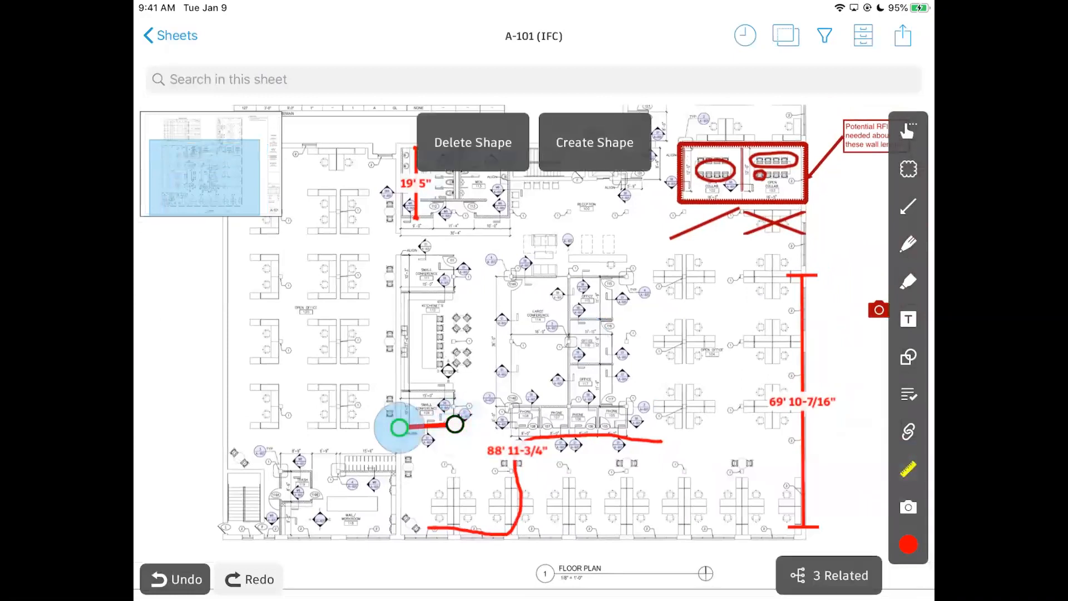
click(403, 260)
click(454, 262)
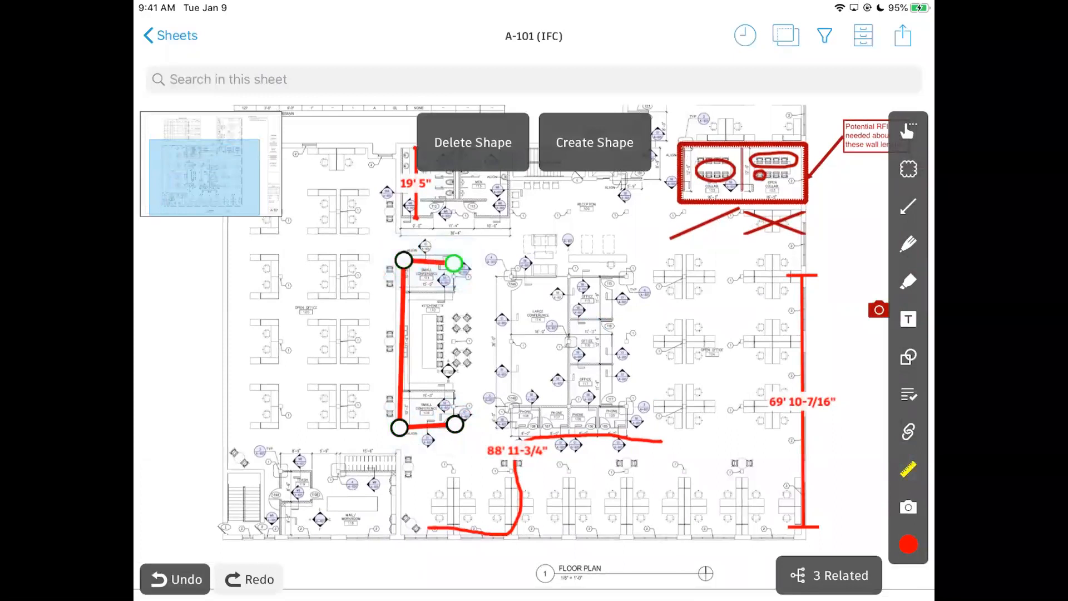
click(595, 142)
scroll(478, 360, up, 5)
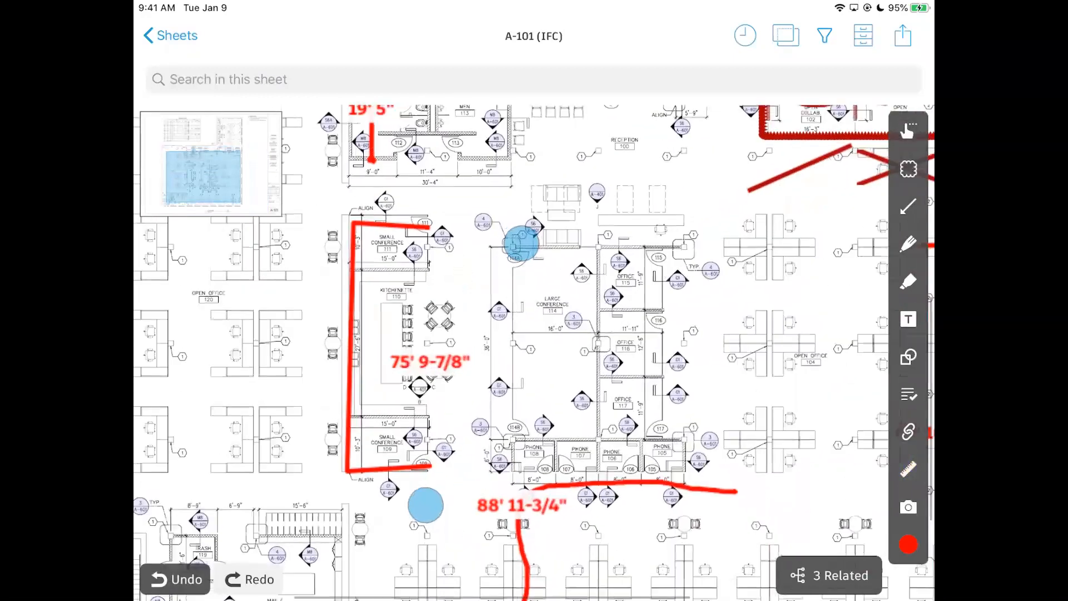
scroll(498, 364, down, 5)
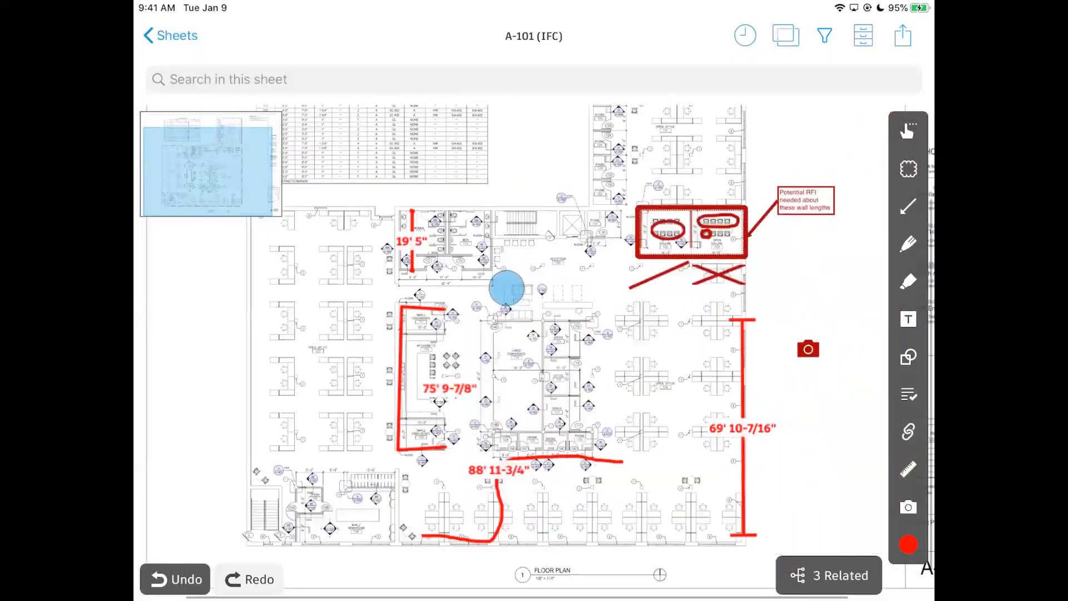
scroll(437, 392, up, 5)
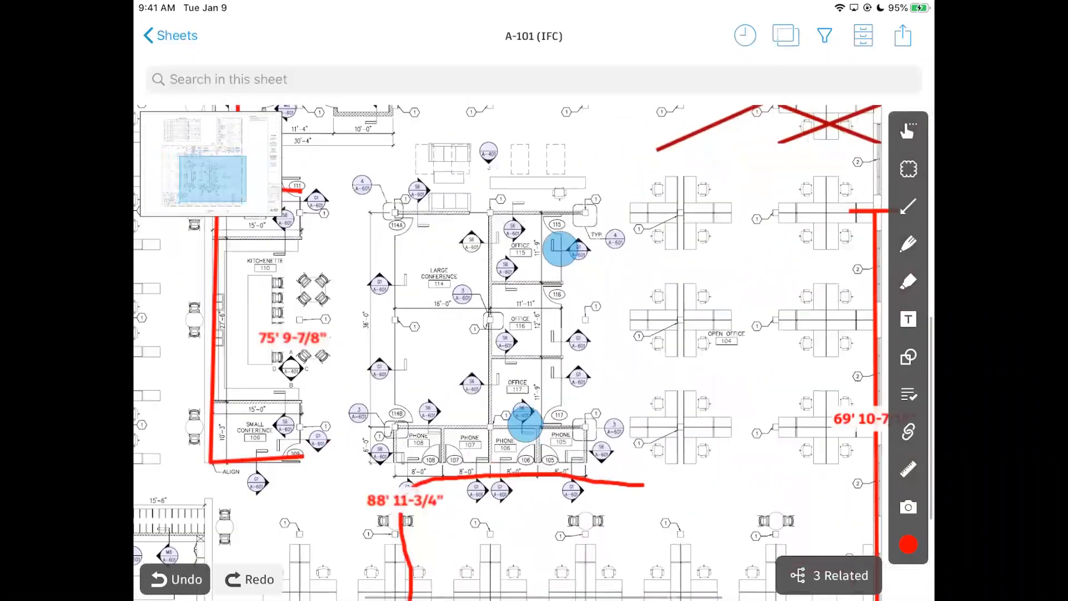
Measure Large Conference 114 with a rectangle area: 655 ft 6-9/16 in².
drag(571, 377, 574, 384)
click(907, 469)
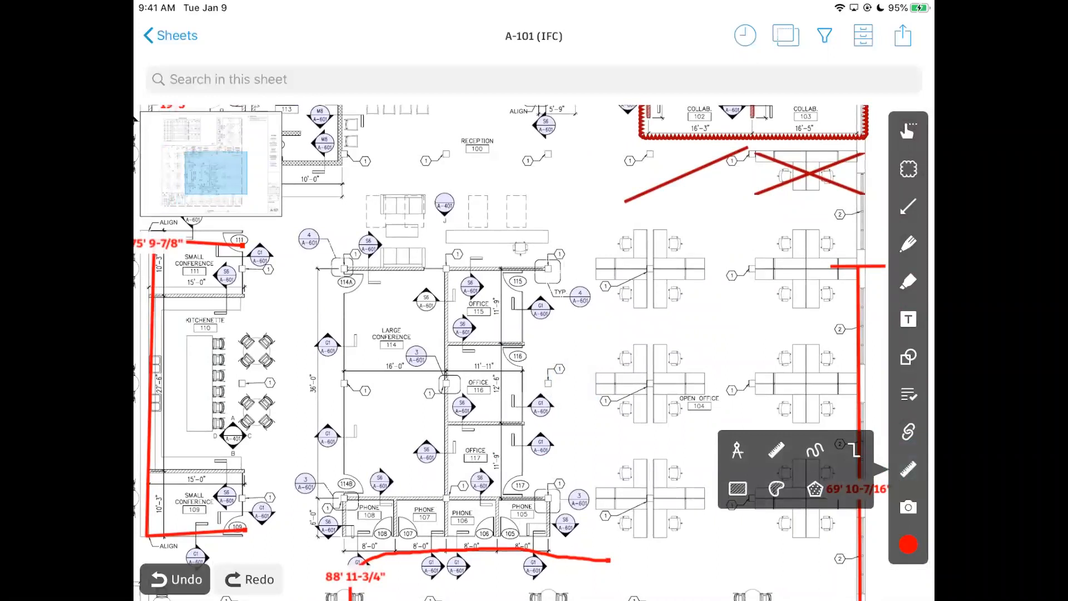
click(737, 488)
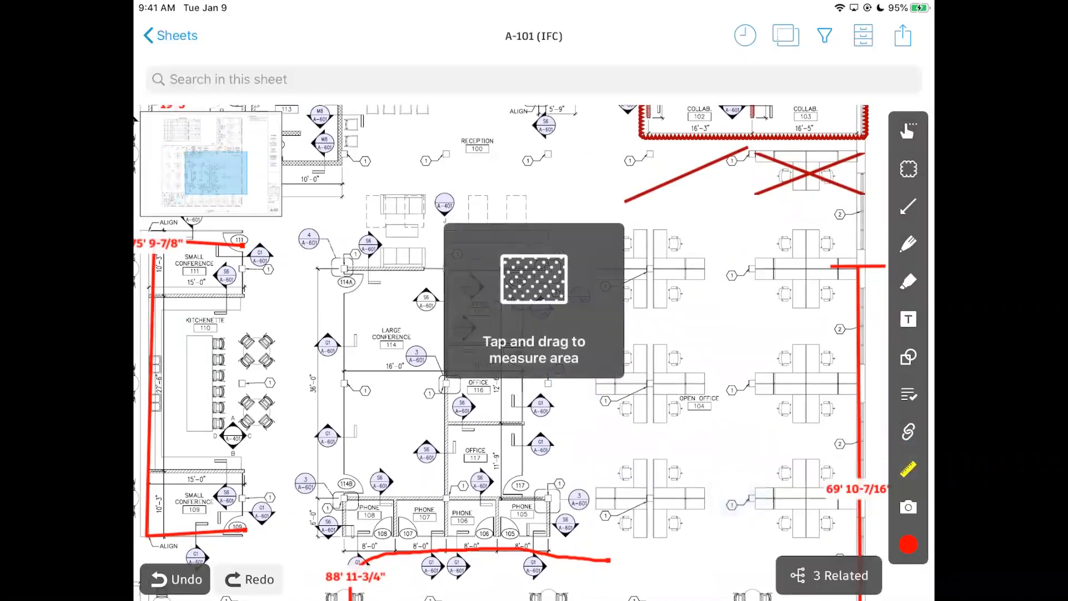
mouse_move(351, 269)
mouse_down()
mouse_move(370, 333)
mouse_move(441, 464)
mouse_move(428, 482)
mouse_up()
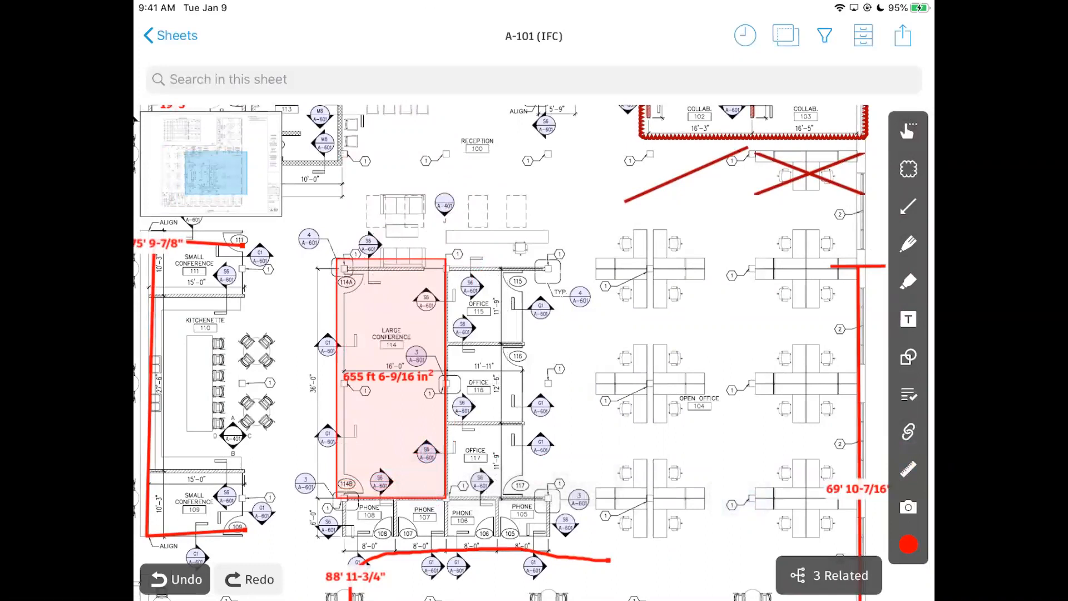
scroll(510, 322, down, 3)
scroll(554, 328, up, 5)
click(915, 434)
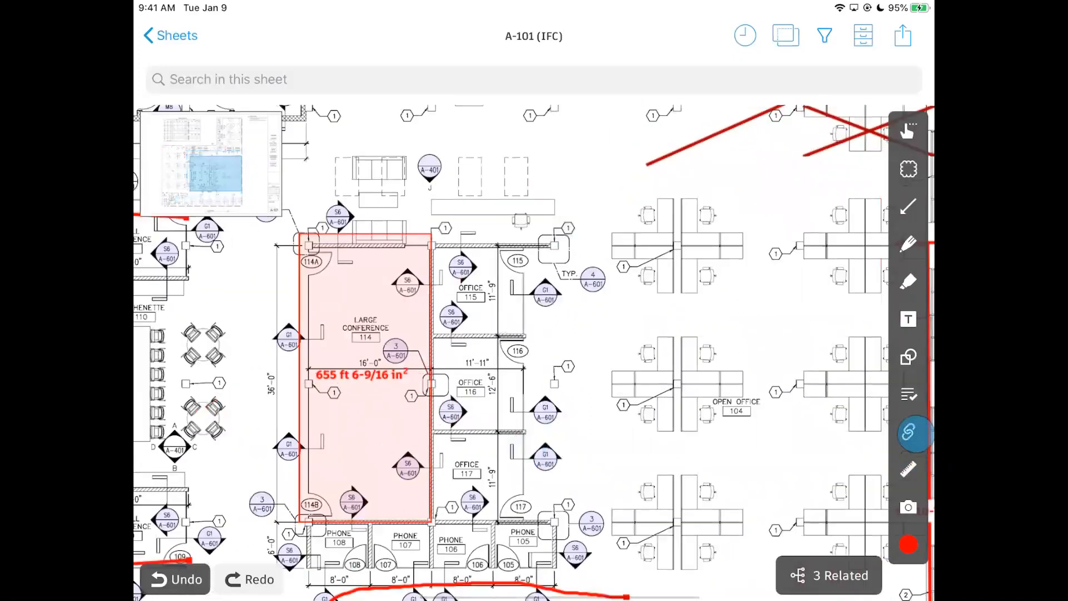
Outline a freehand area in Open Office 104 measuring 518 ft 7-3/8 in².
click(908, 468)
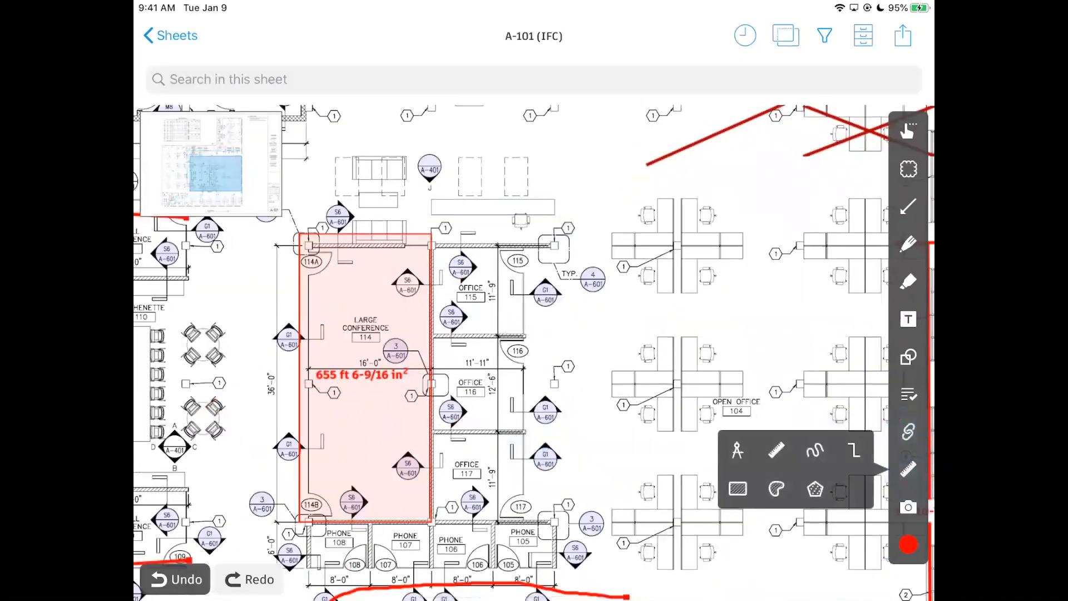
click(776, 488)
mouse_move(597, 496)
mouse_down()
mouse_move(646, 452)
mouse_move(663, 329)
mouse_move(727, 357)
mouse_move(791, 520)
mouse_move(572, 509)
mouse_up()
scroll(802, 374, up, 5)
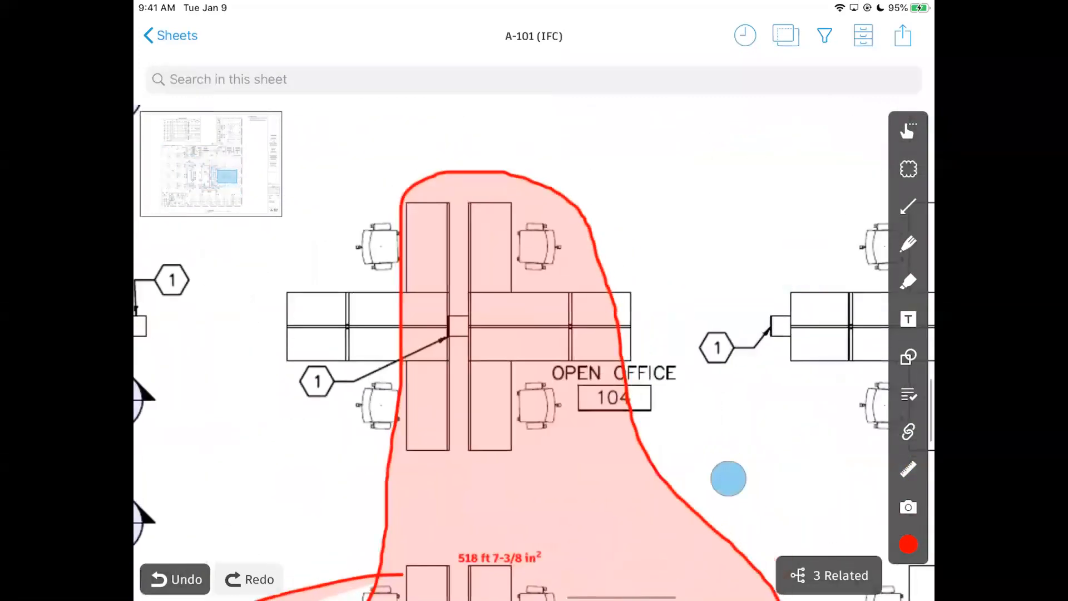
scroll(742, 304, down, 8)
scroll(534, 333, down, 3)
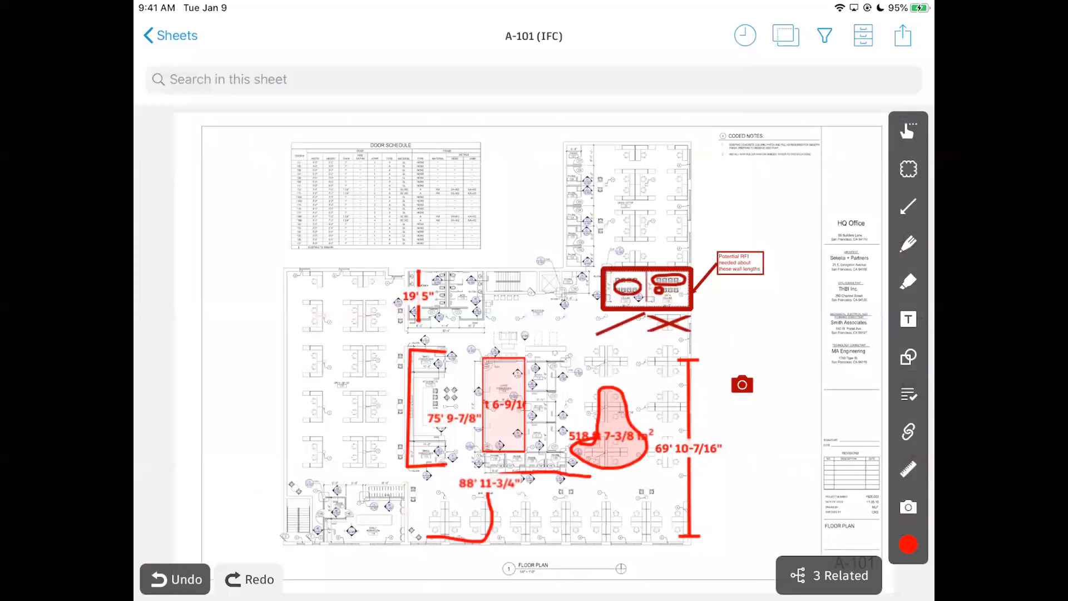
scroll(821, 372, up, 5)
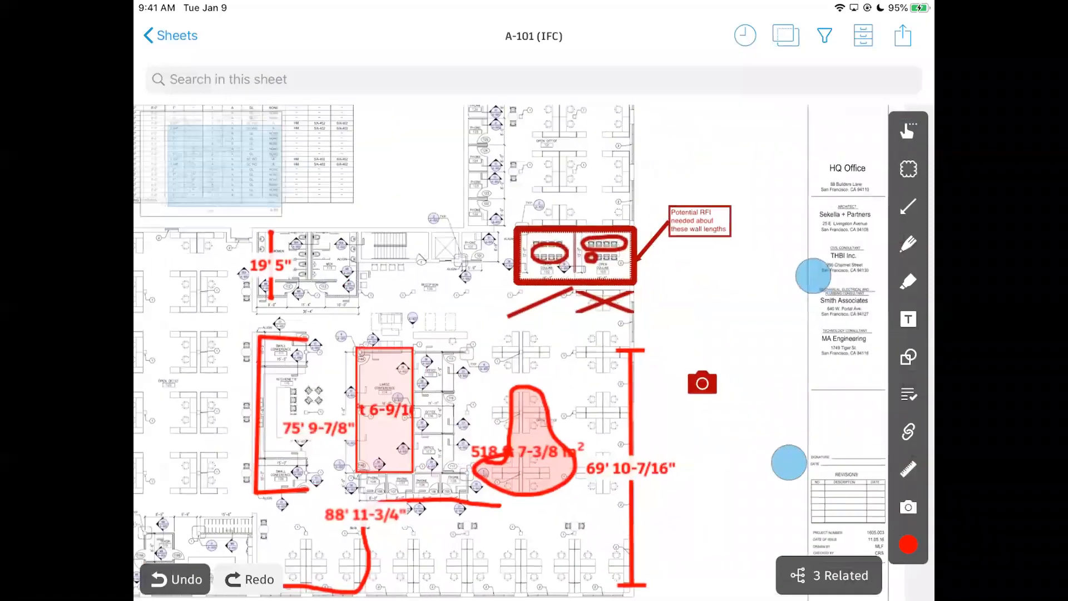
drag(762, 345, 756, 320)
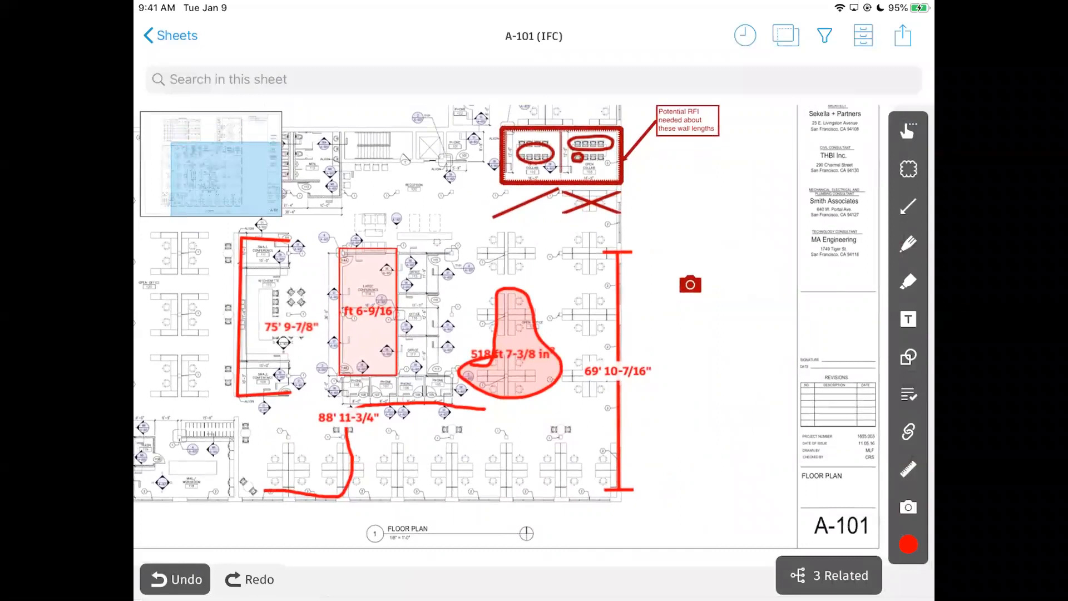
drag(738, 272, 772, 336)
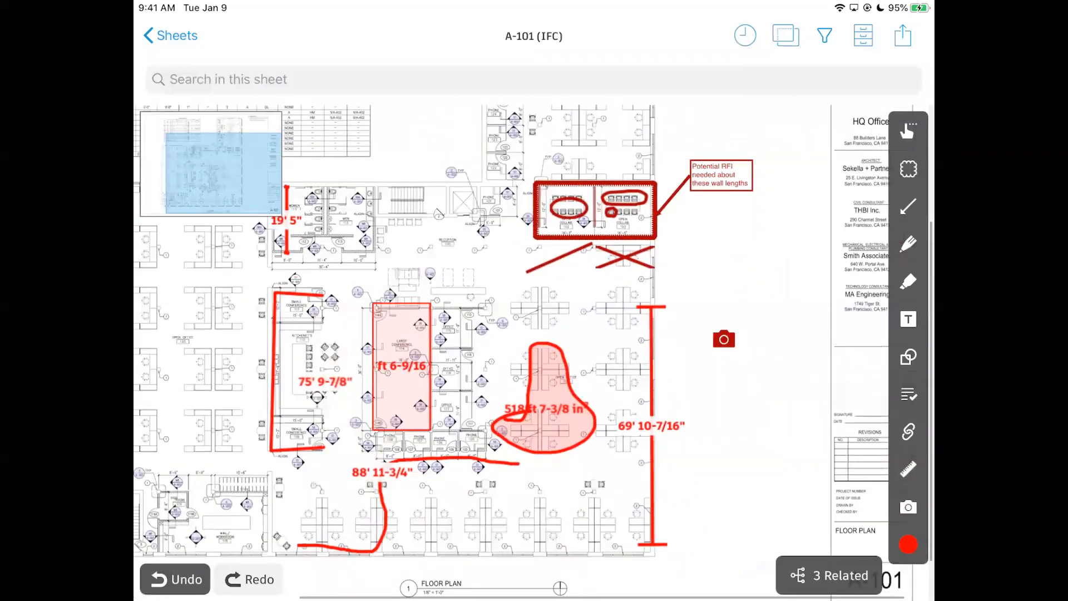
scroll(490, 390, down, 5)
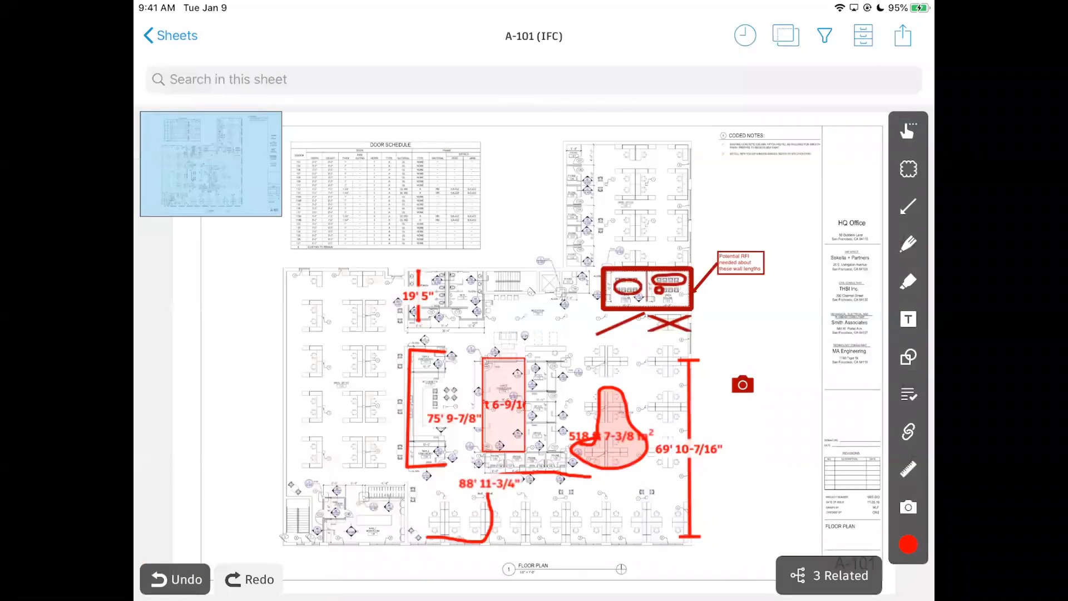
scroll(830, 343, up, 5)
scroll(831, 343, up, 5)
drag(800, 450, 835, 530)
scroll(512, 388, down, 5)
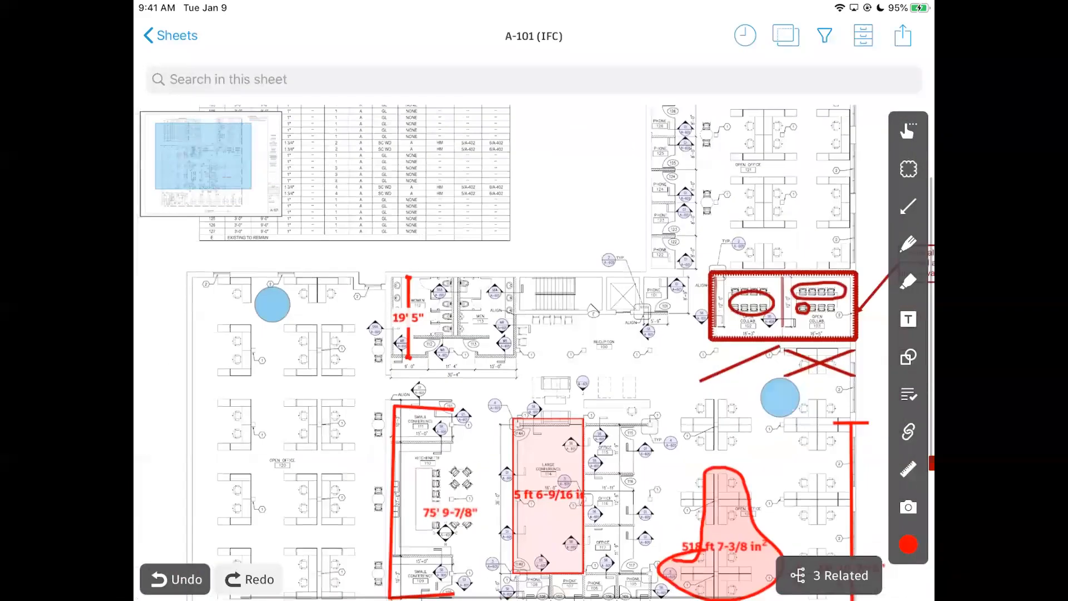
scroll(525, 351, down, 3)
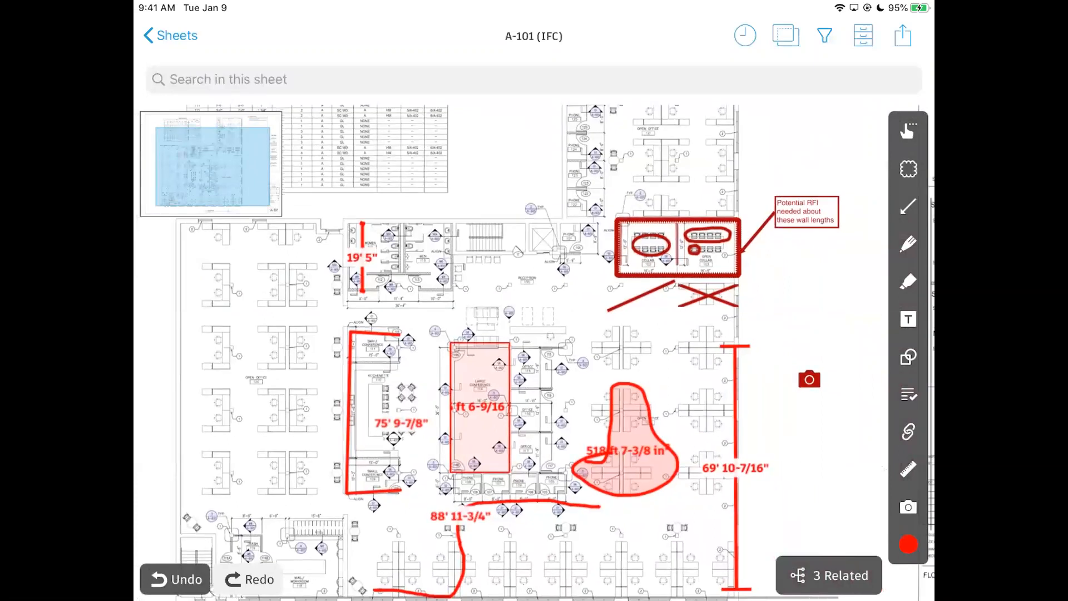
click(907, 430)
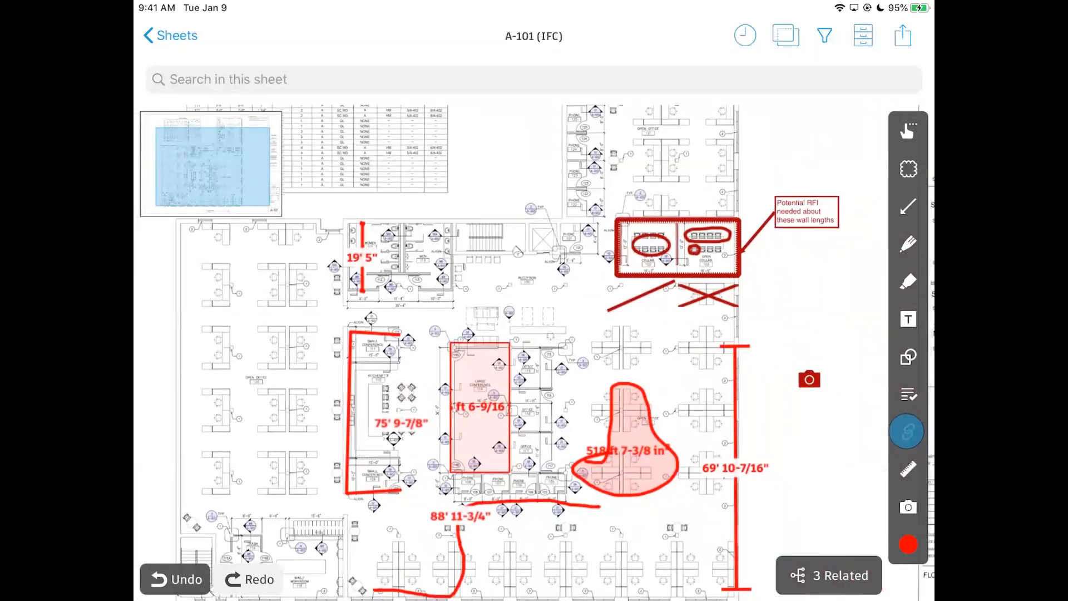
drag(907, 430, 820, 426)
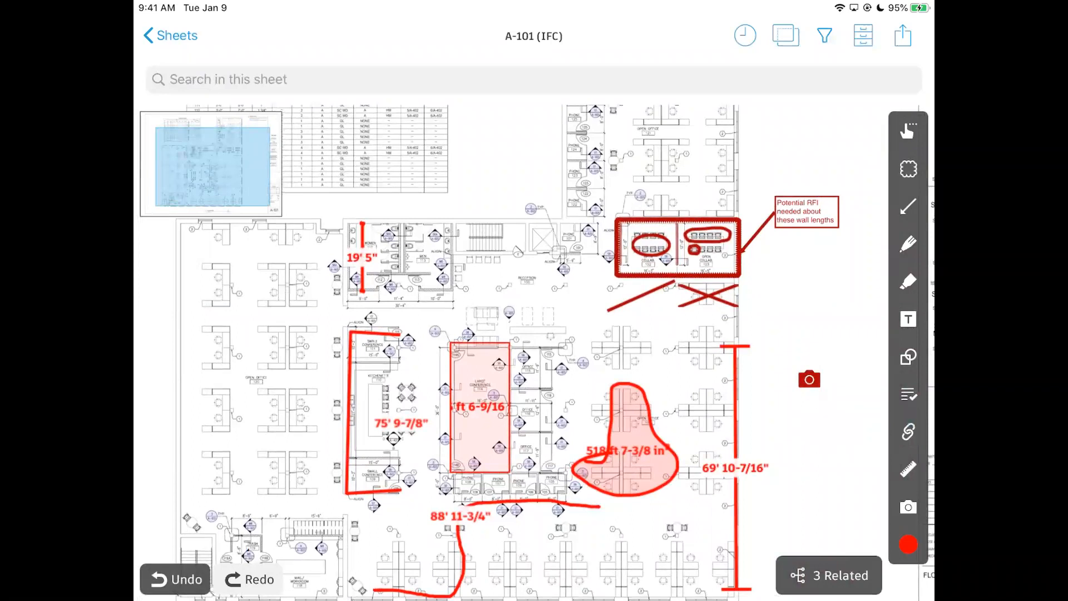
drag(803, 302, 801, 388)
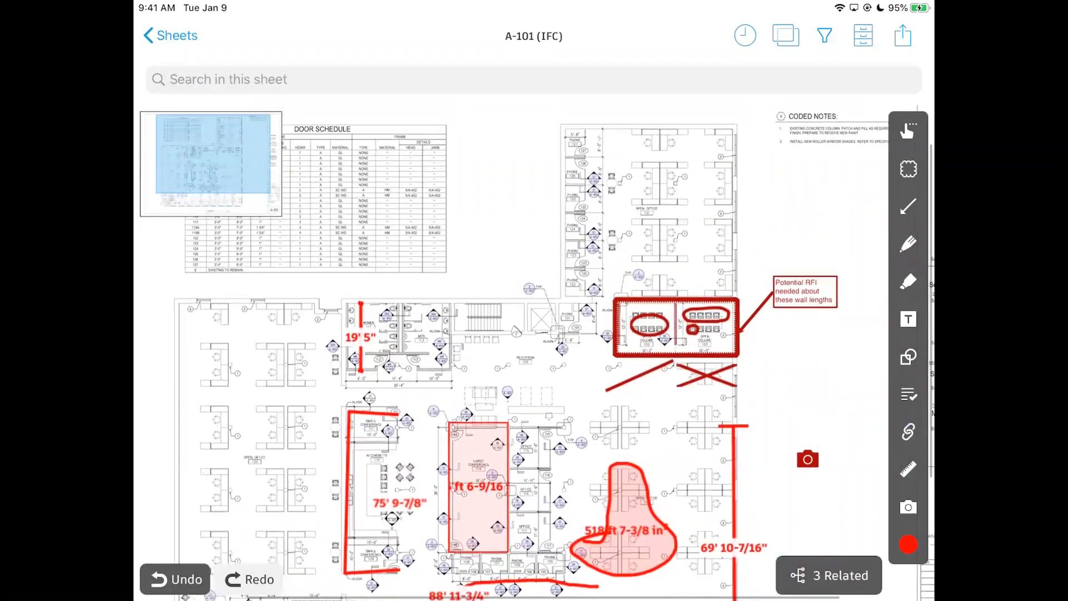
scroll(457, 347, up, 1)
scroll(458, 346, up, 5)
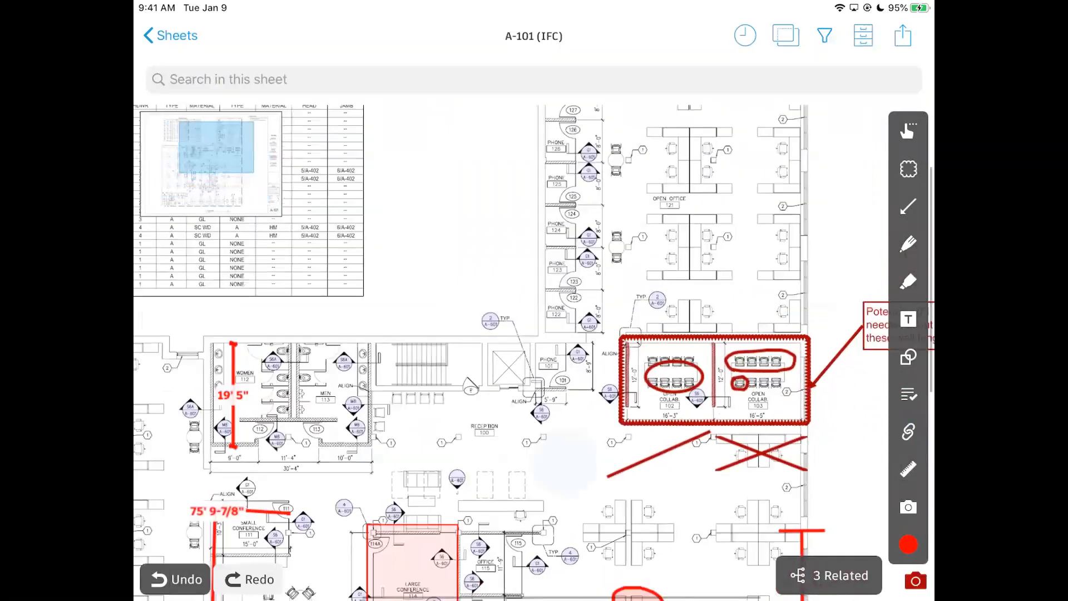
drag(769, 214, 711, 270)
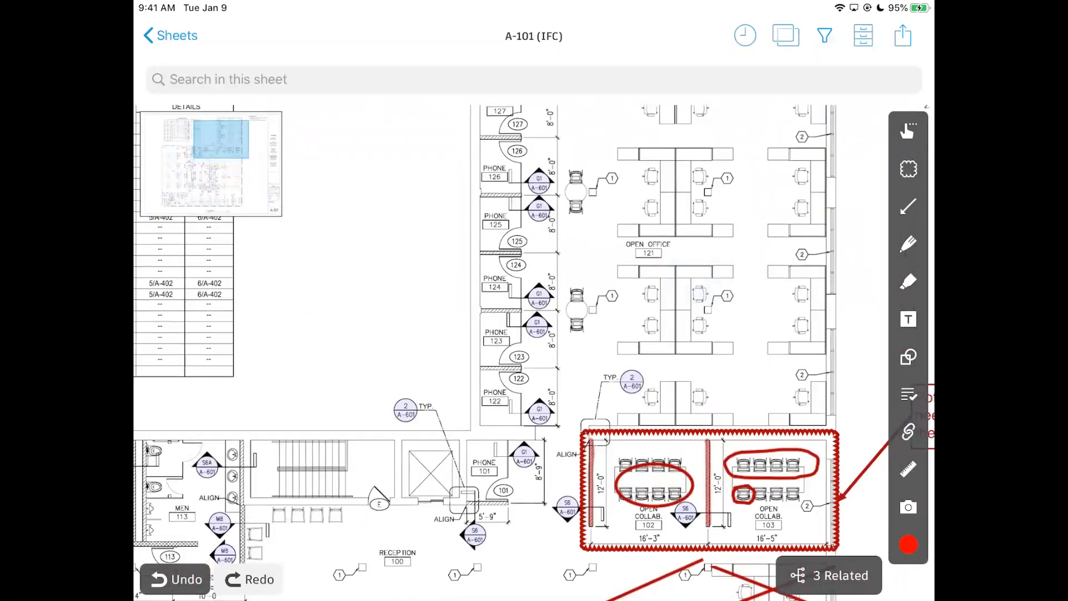
drag(464, 378, 536, 231)
drag(445, 361, 555, 327)
scroll(647, 278, up, 4)
drag(504, 359, 557, 354)
Dismiss the paste options and open the 2/A-601 callout's link to Wall Types and Details.
scroll(509, 392, up, 5)
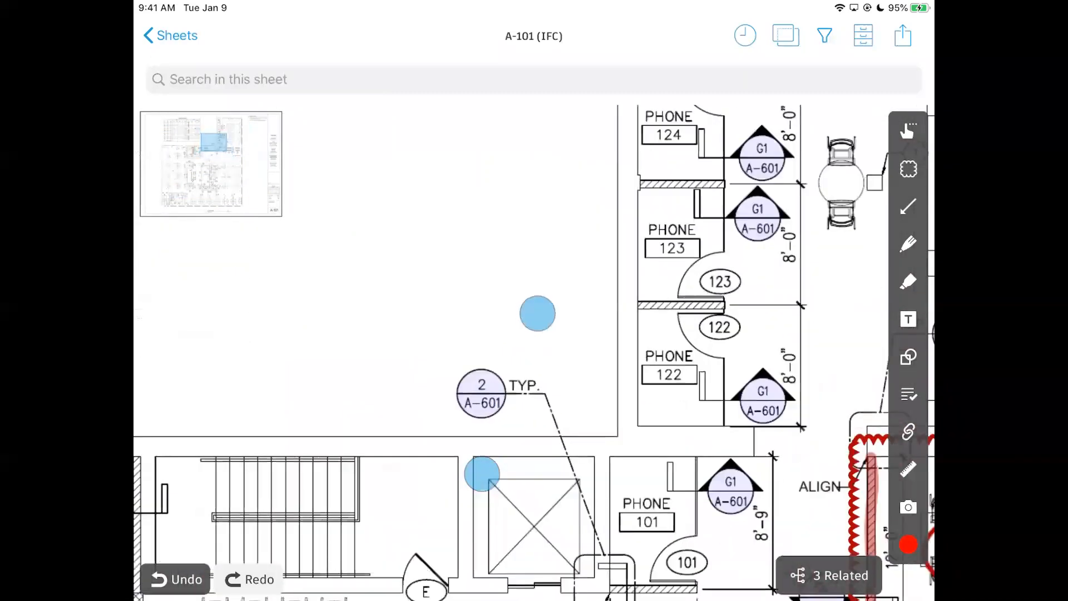
scroll(570, 323, down, 3)
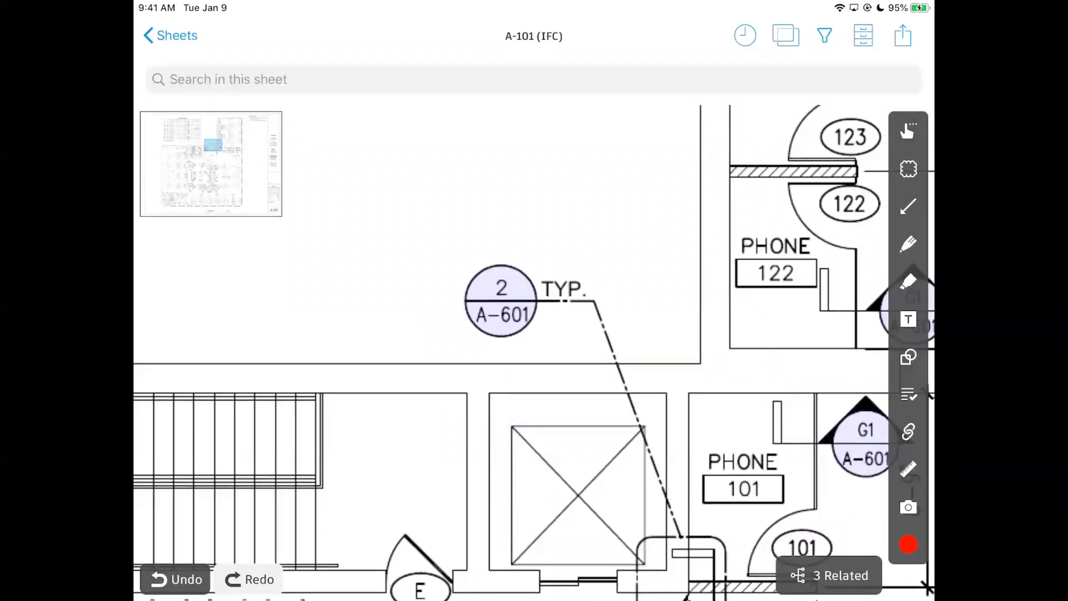
scroll(589, 331, left, 2)
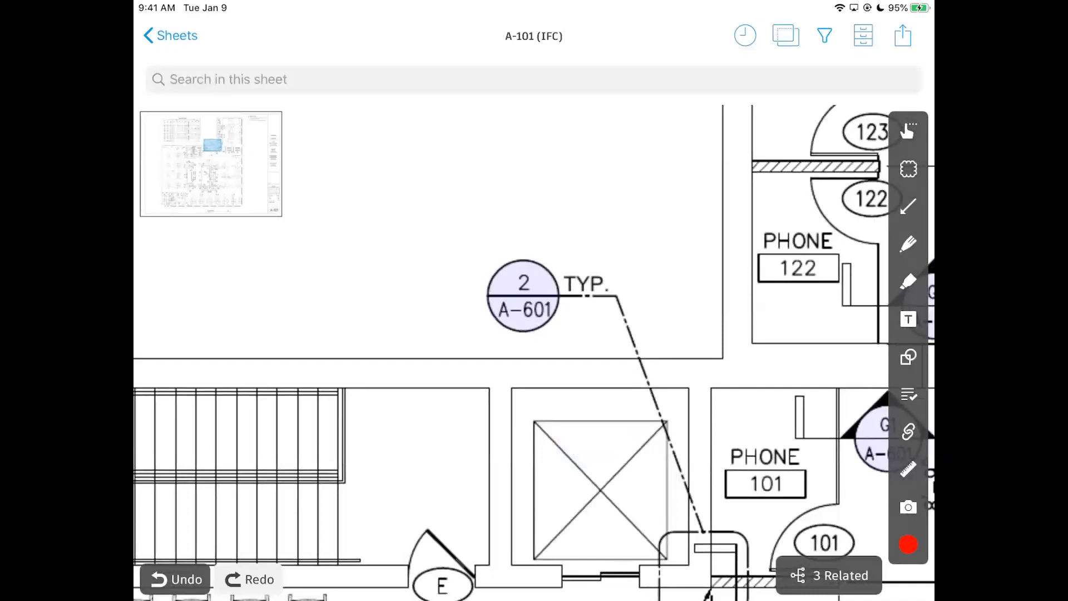
scroll(643, 356, up, 2)
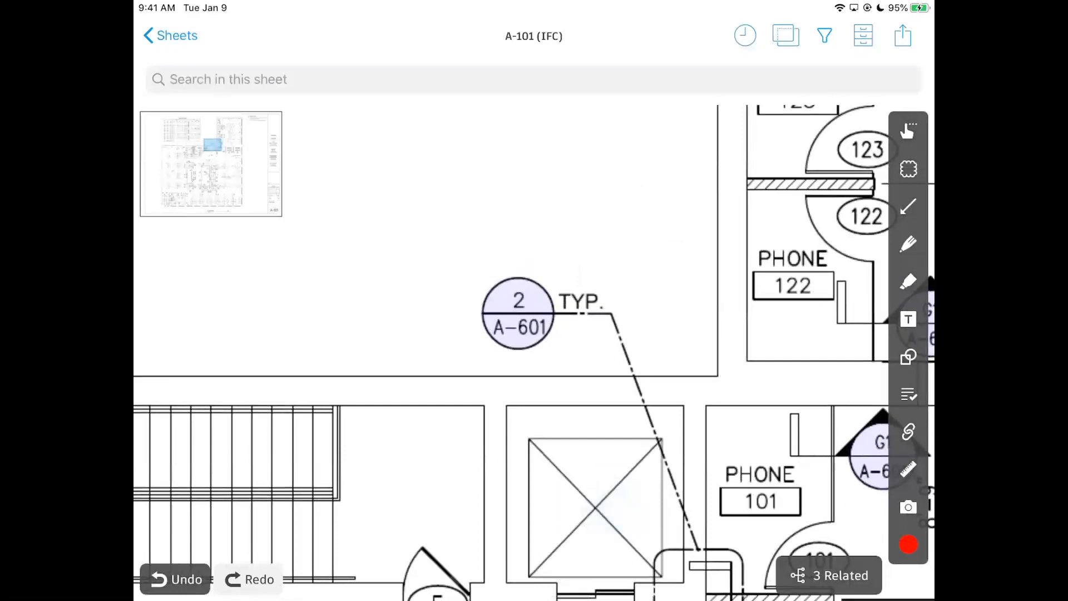
drag(555, 386, 550, 406)
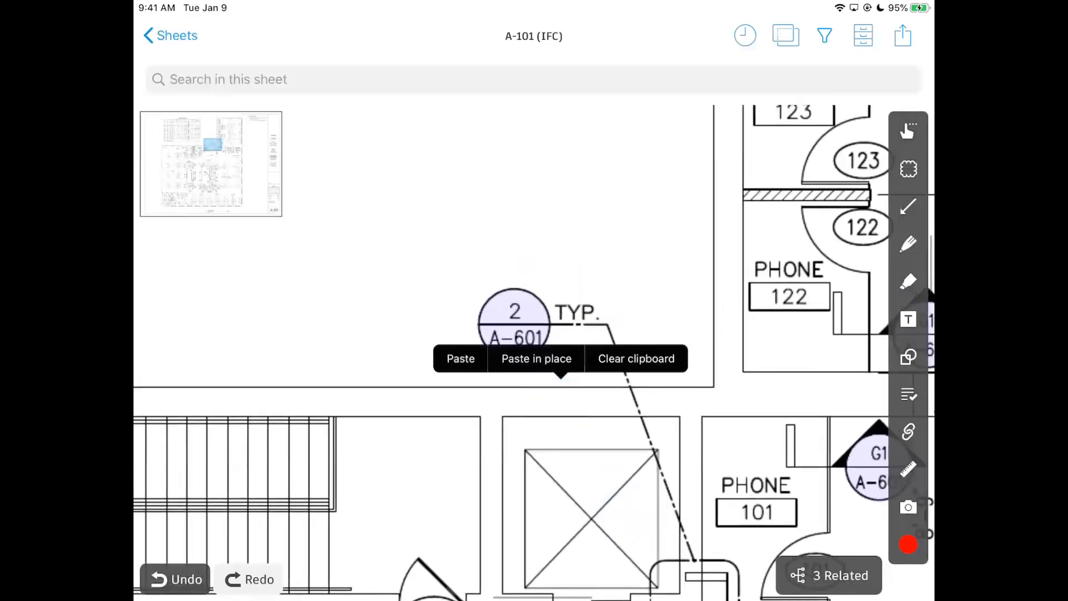
click(638, 276)
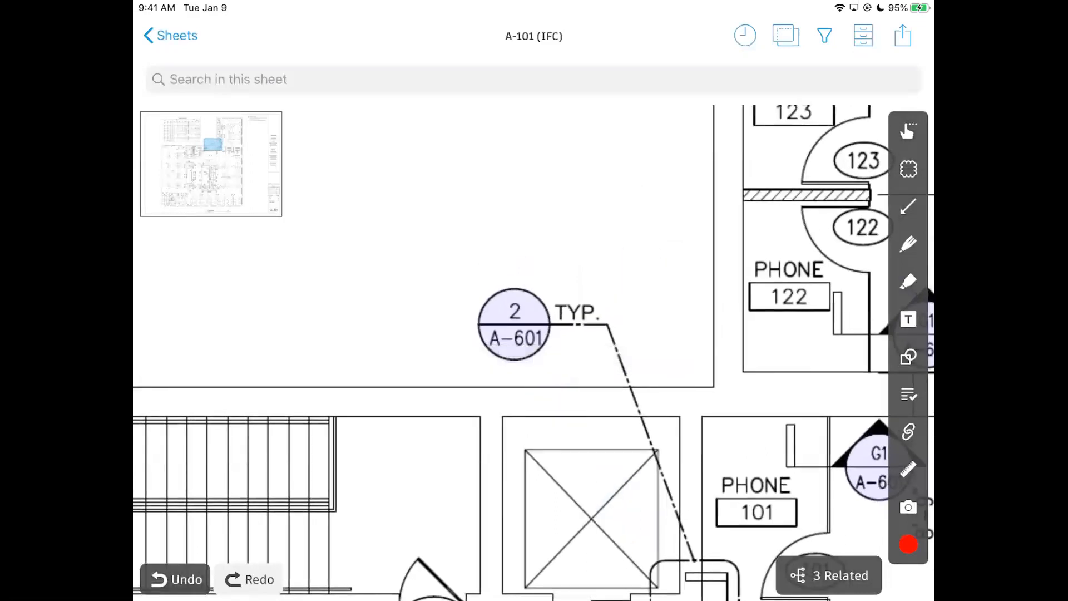
click(514, 324)
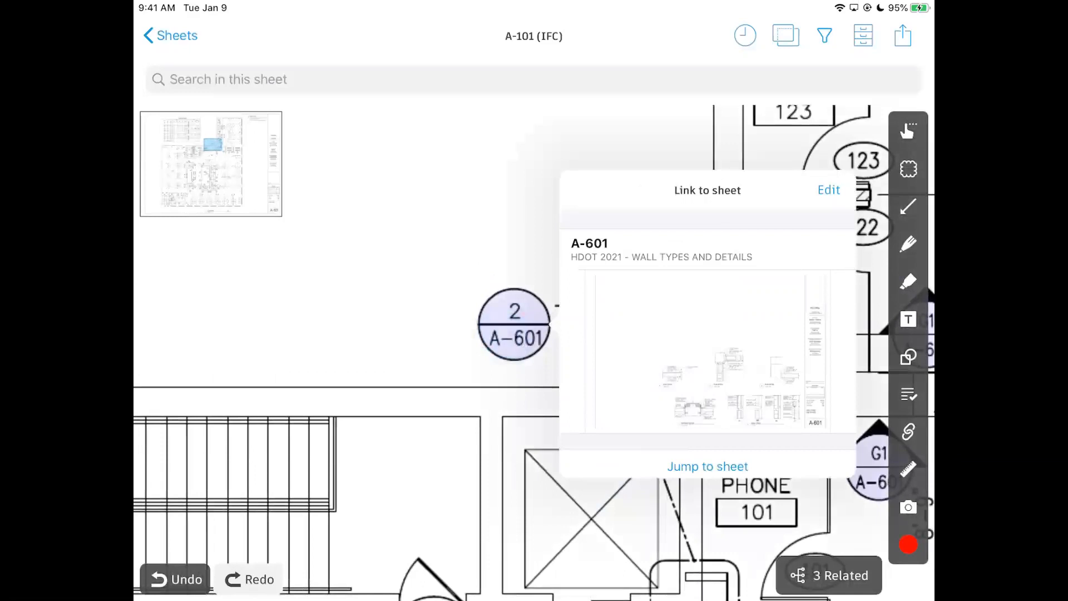
Jump to sheet A-601 and pan to its Skylight Detail and Wall Types.
click(708, 344)
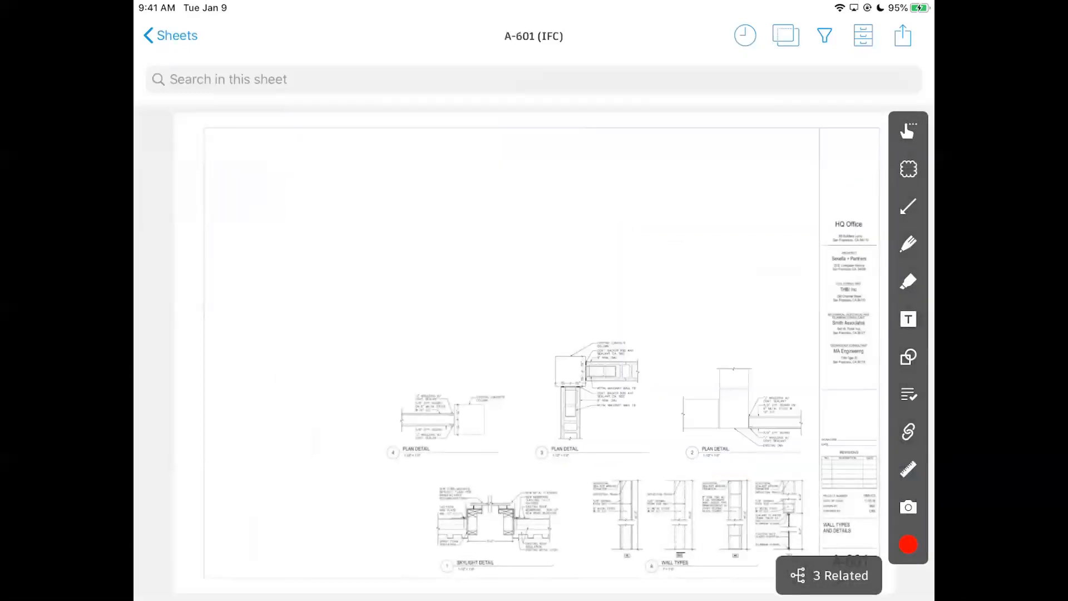
scroll(654, 404, up, 5)
drag(679, 356, 682, 271)
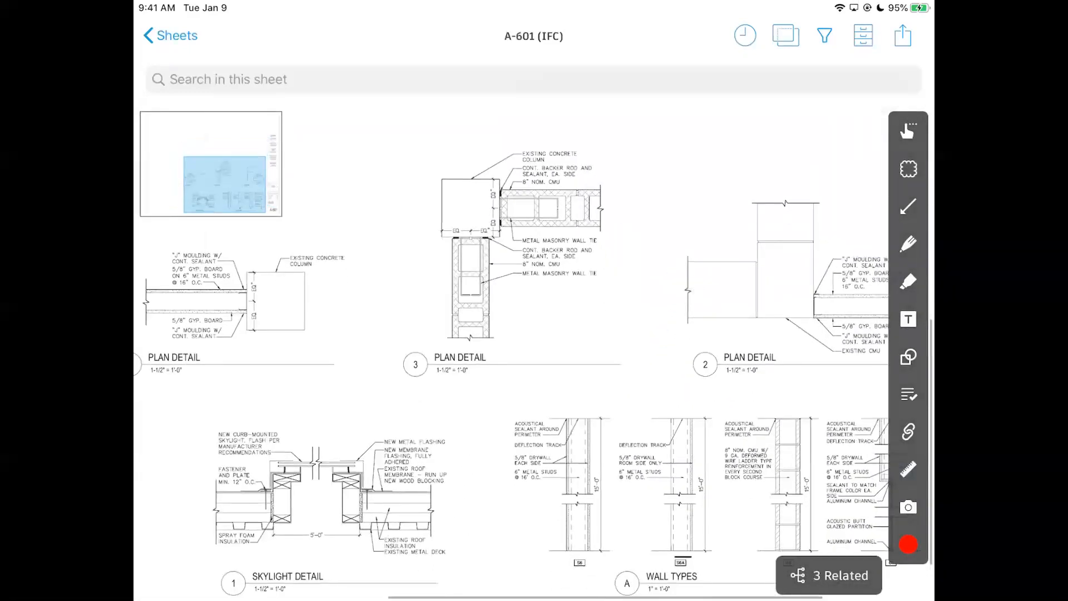
scroll(723, 400, up, 10)
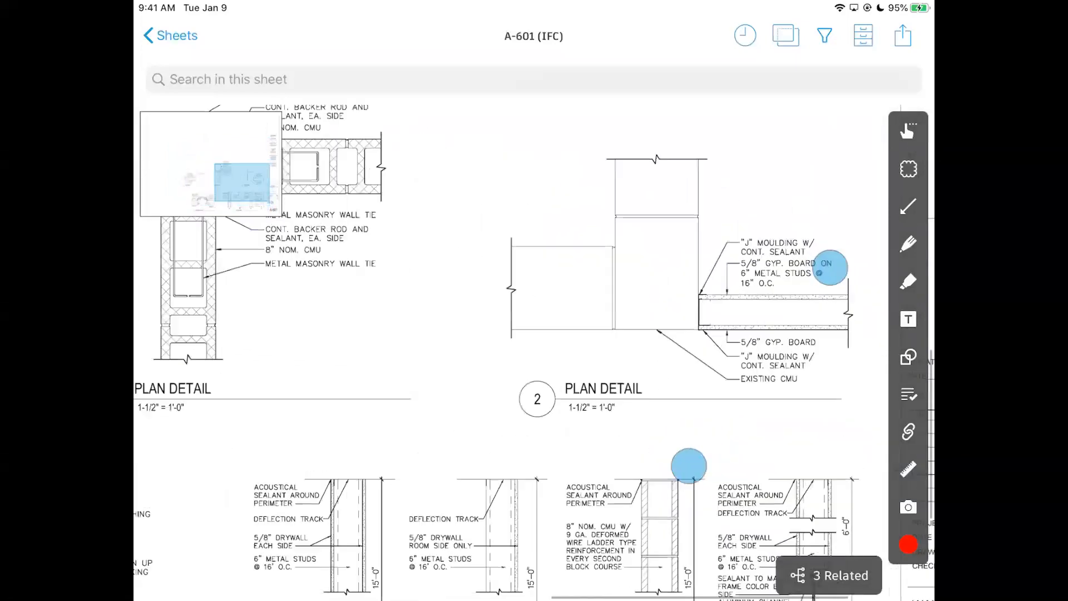
scroll(682, 389, down, 6)
scroll(715, 388, up, 3)
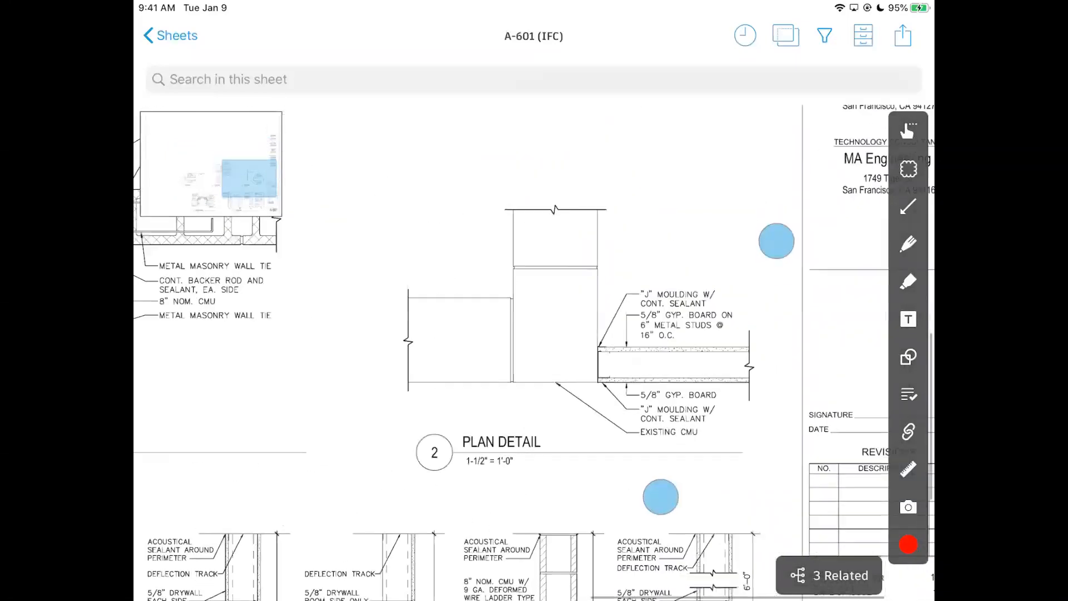
scroll(726, 369, down, 5)
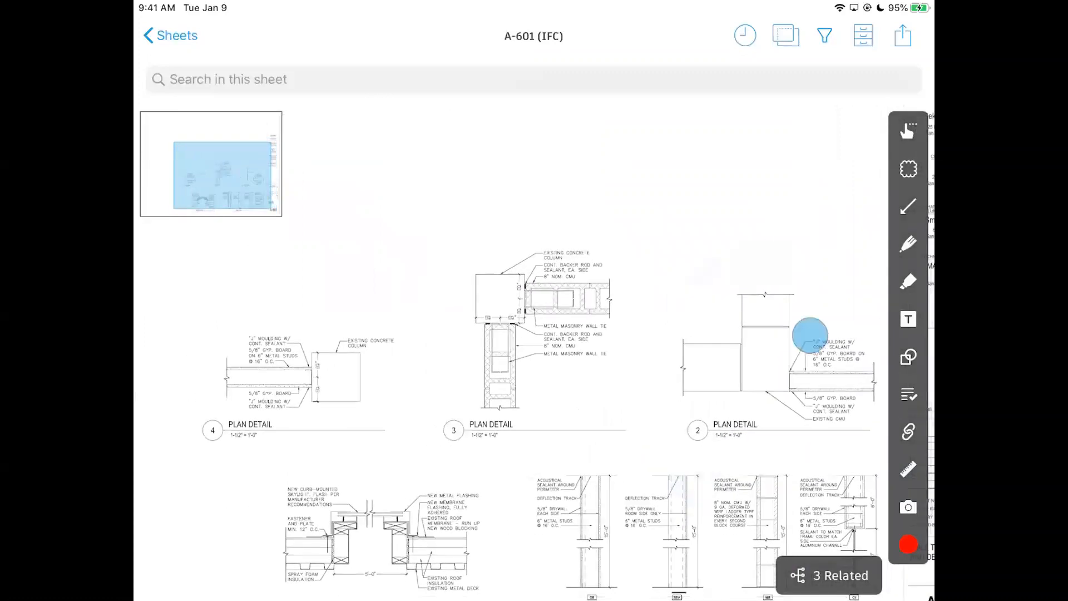
drag(808, 341, 748, 312)
scroll(734, 378, down, 3)
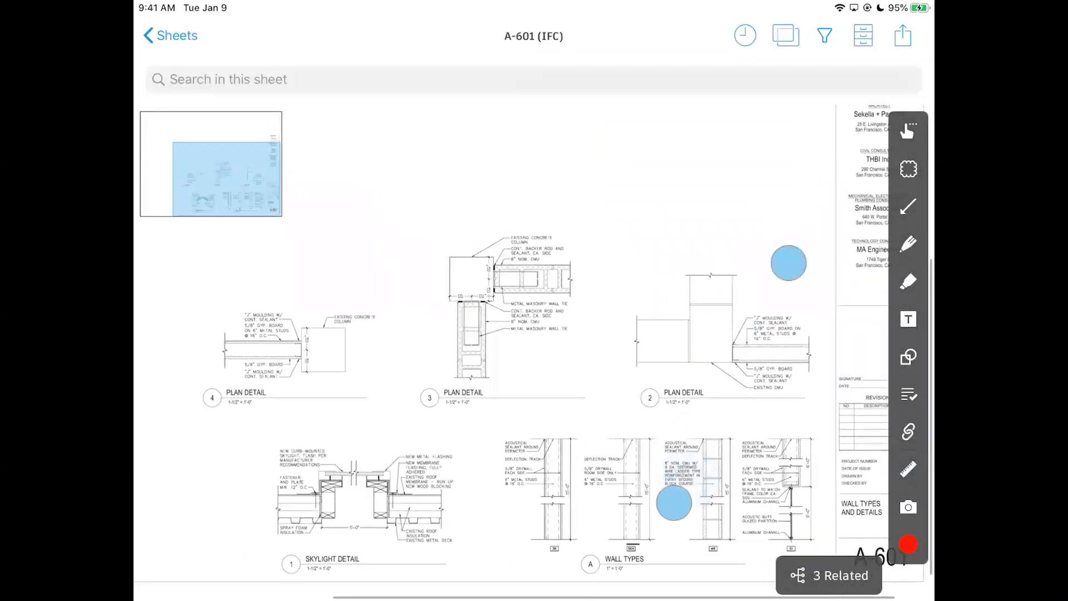
scroll(734, 378, down, 3)
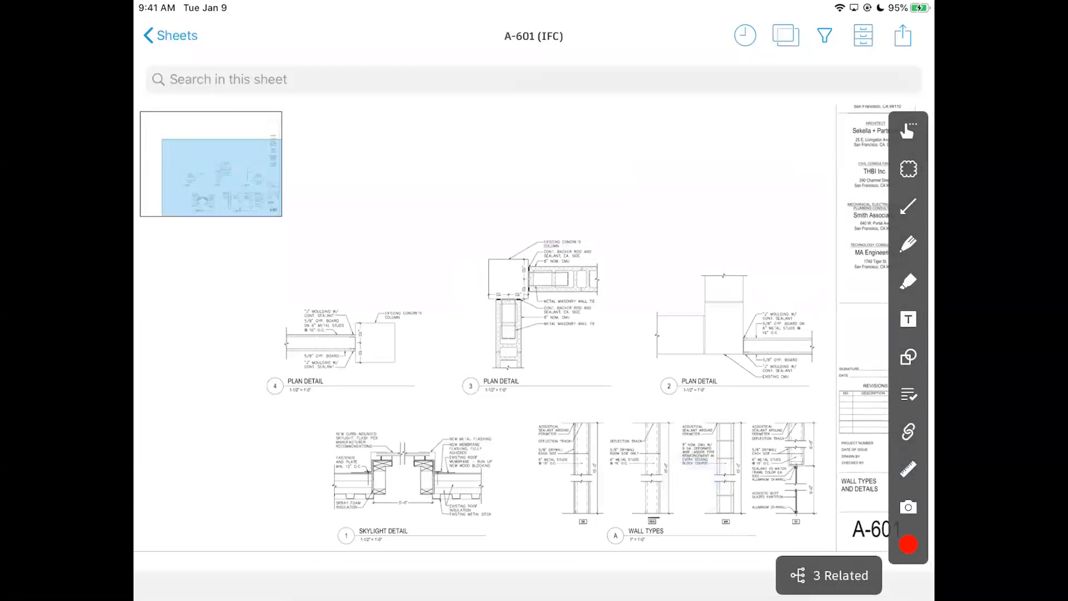
Reopen A-601 from the sheets grid and show the recently viewed sheets.
click(177, 36)
drag(487, 305, 625, 365)
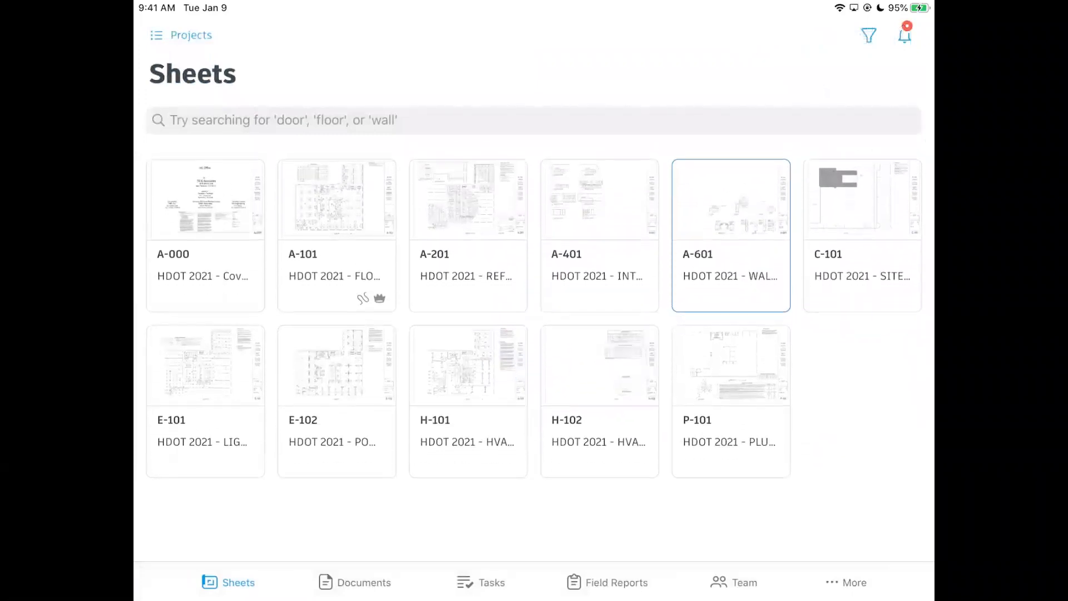
click(734, 212)
scroll(751, 431, up, 5)
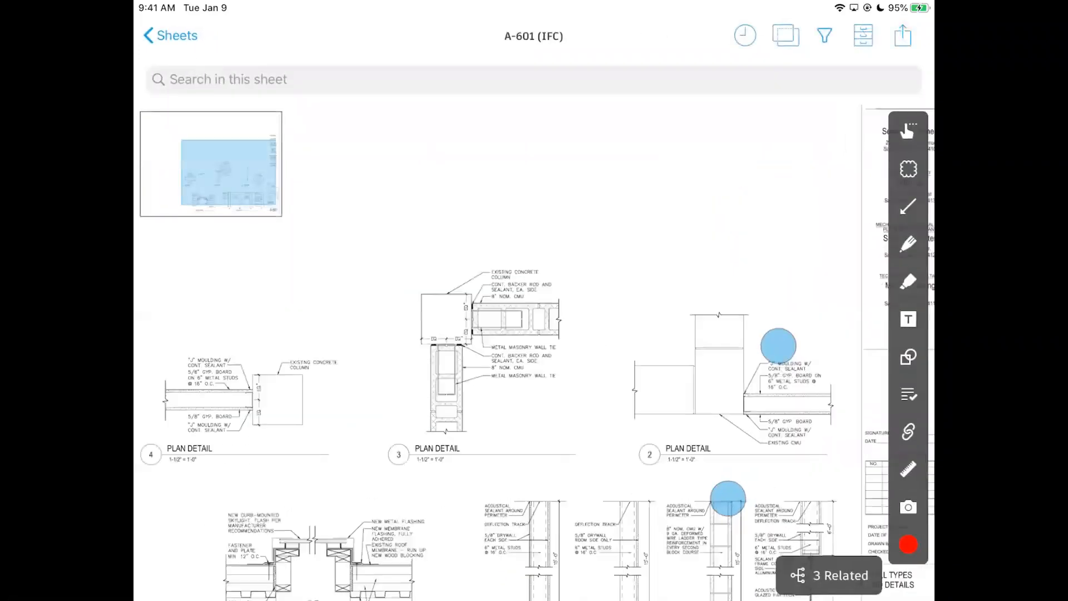
click(745, 35)
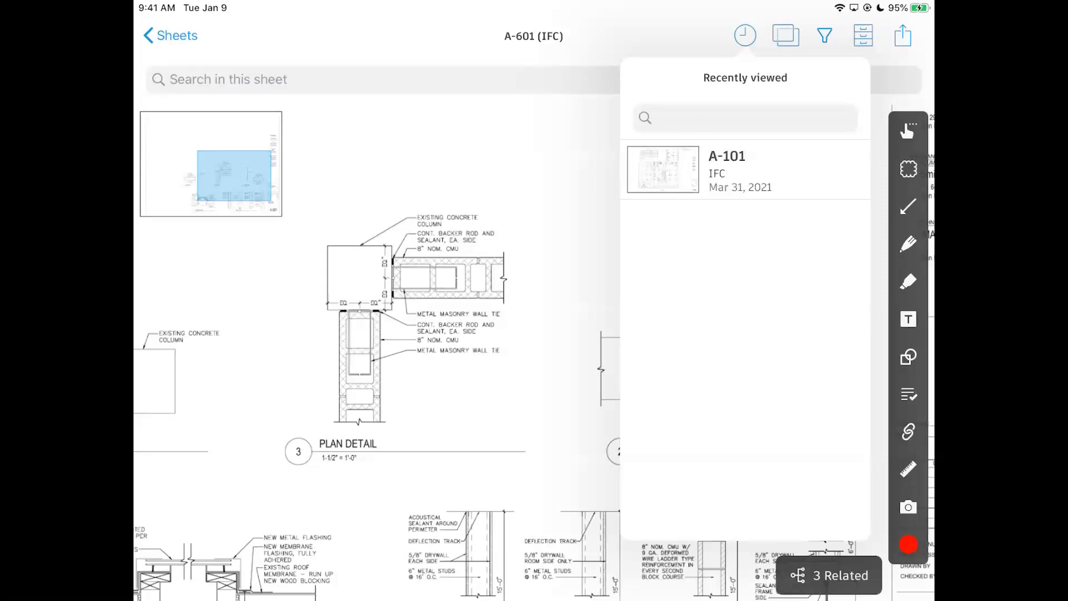
Switch from A-101 to A-601 and back to A-101 via the recently viewed list.
click(772, 167)
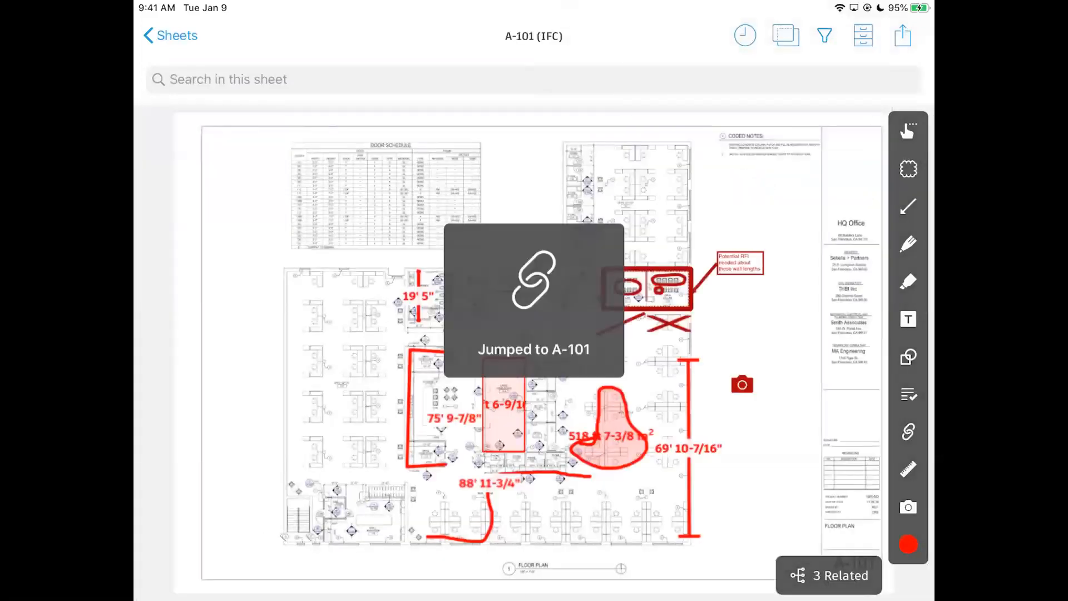
scroll(803, 345, up, 5)
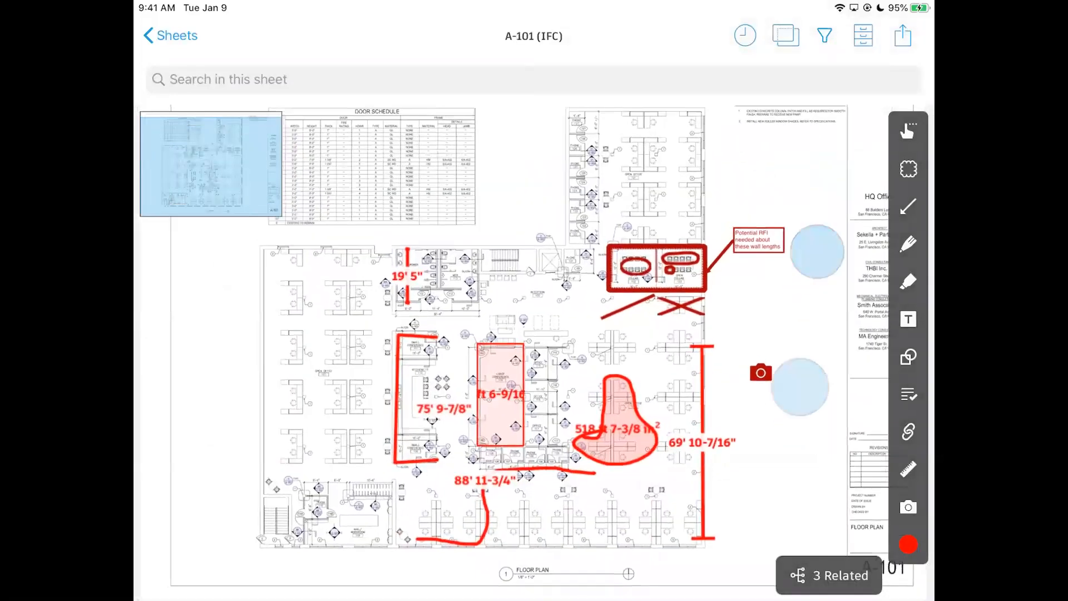
scroll(808, 328, up, 3)
click(745, 35)
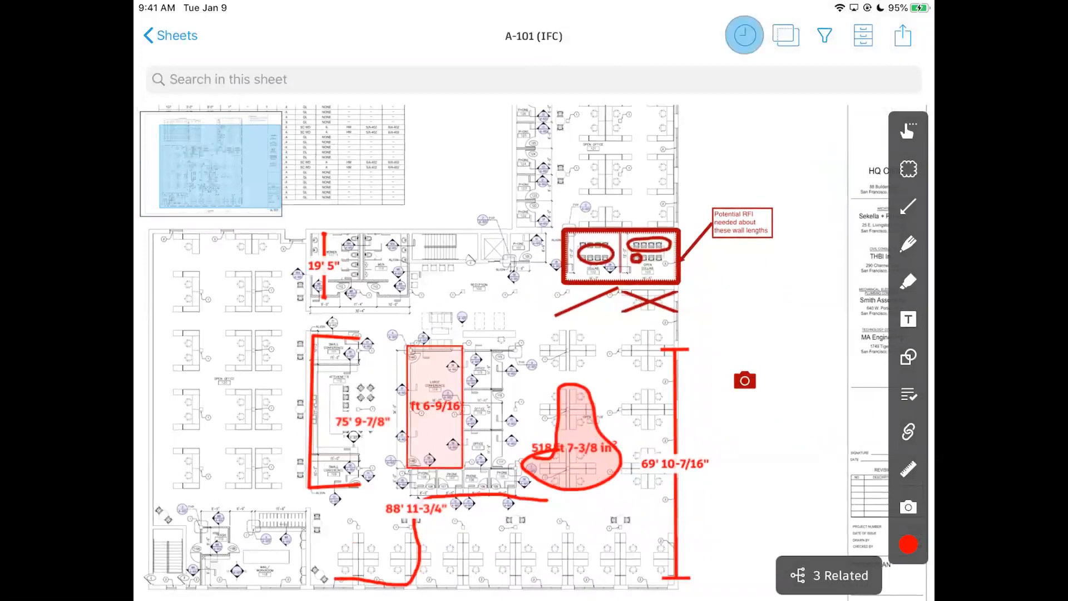
click(768, 161)
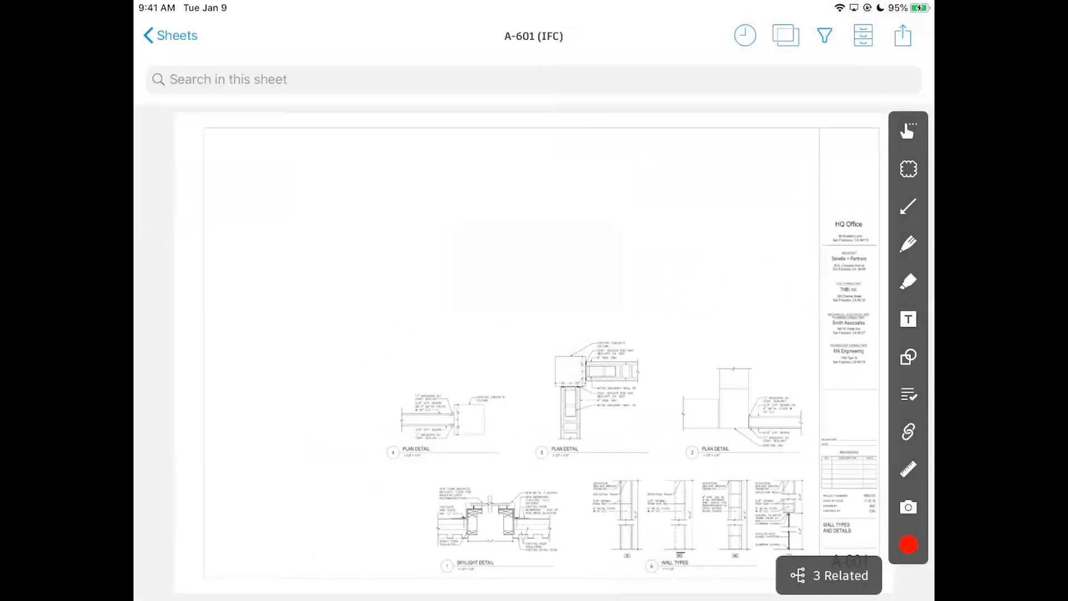
click(745, 35)
click(782, 166)
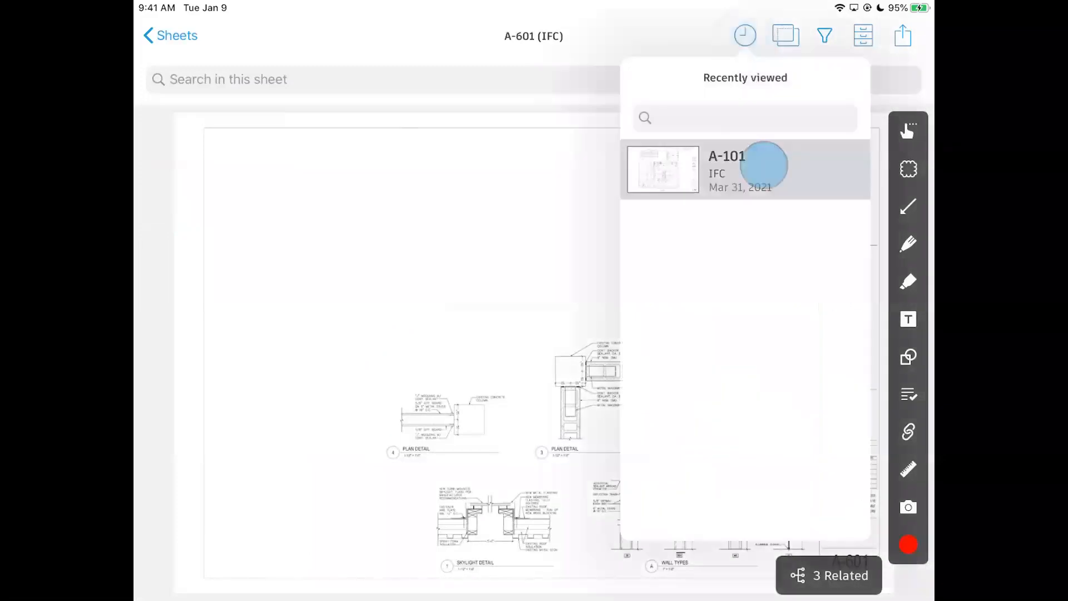
Check where the 2/A-601 callout links, then dismiss the popups and paste options.
scroll(537, 298, up, 2)
scroll(537, 298, up, 5)
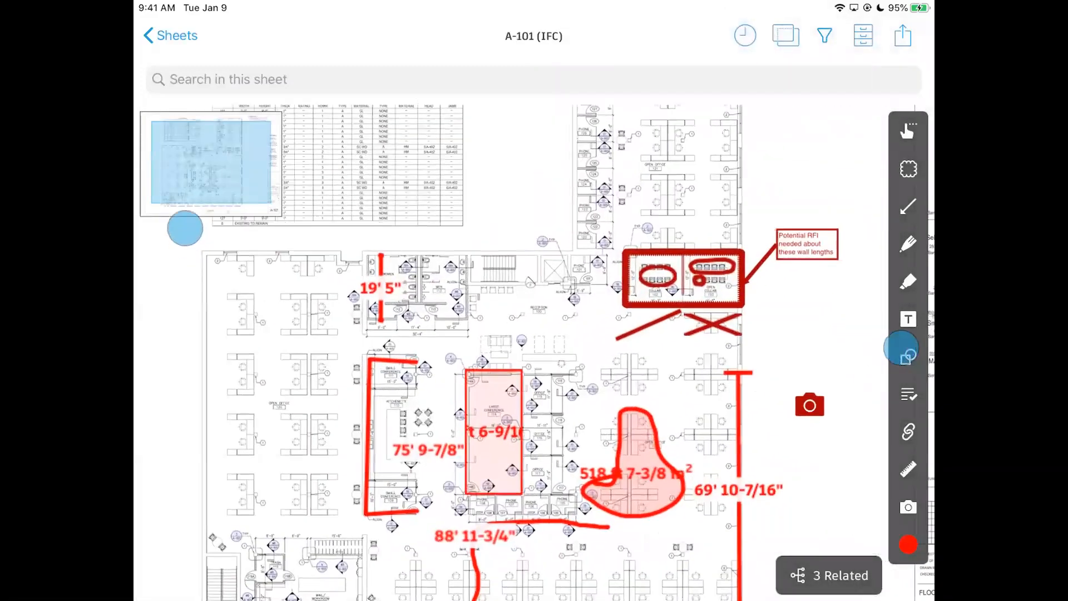
scroll(520, 300, up, 5)
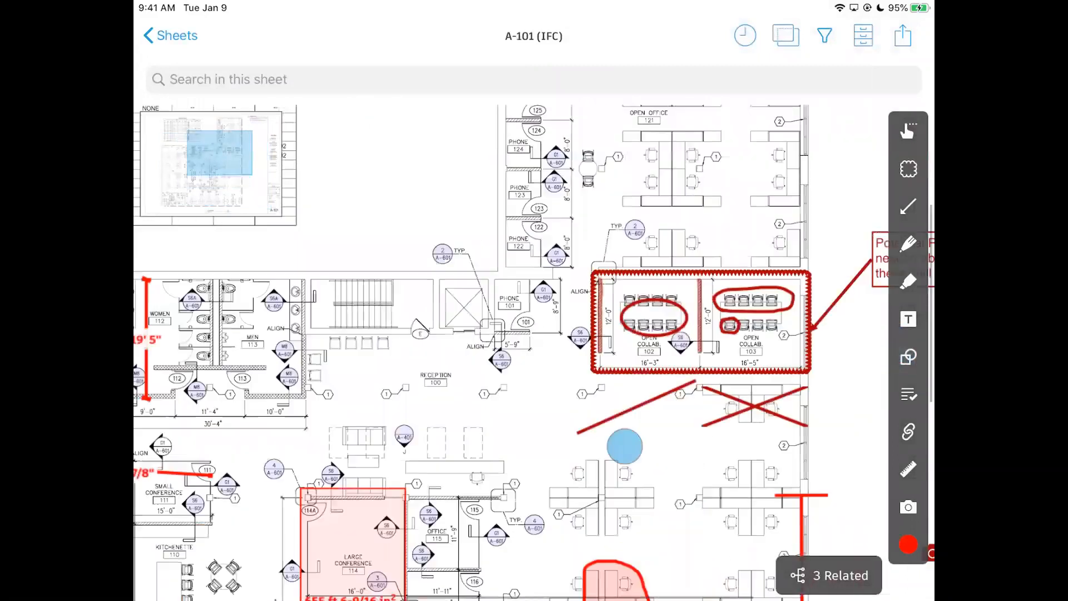
scroll(449, 386, up, 3)
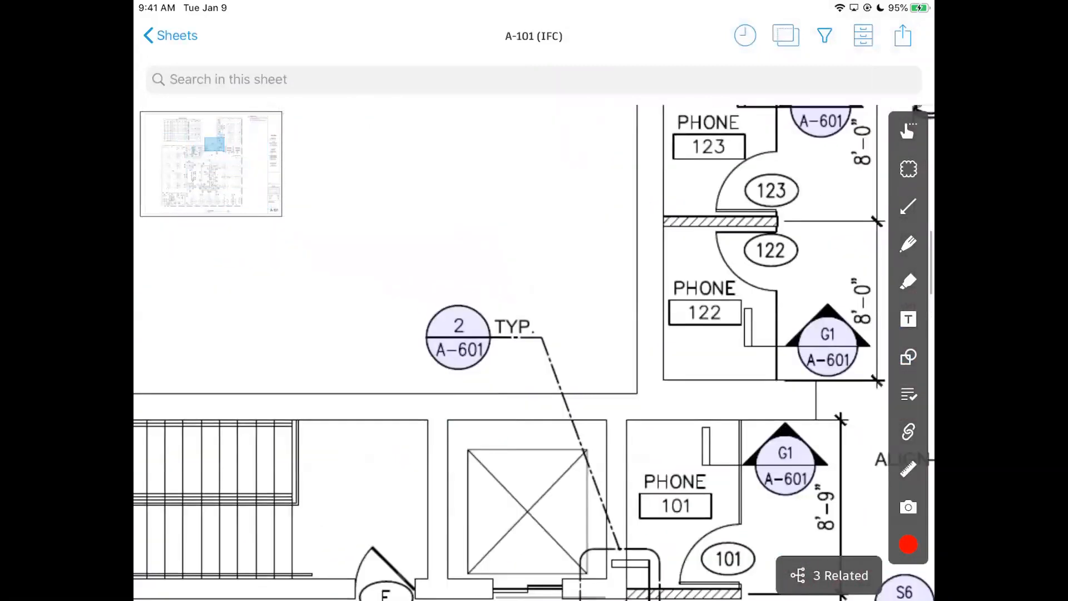
click(457, 337)
click(419, 410)
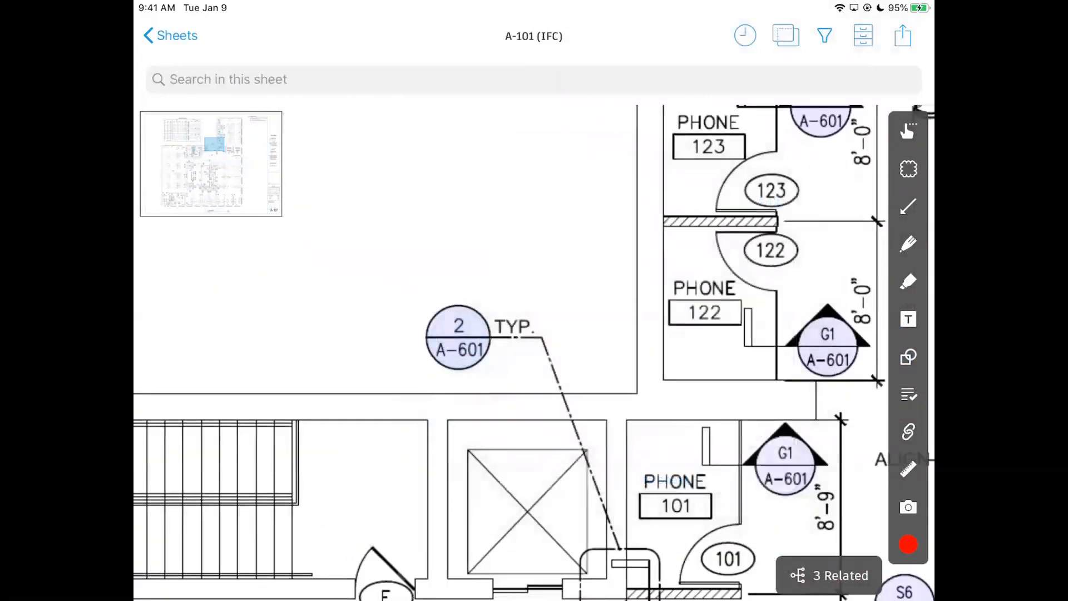
click(509, 500)
click(588, 210)
click(566, 252)
Frame the RFI-marked Open Collab 102 and 103 rooms and start a link markup.
scroll(531, 384, down, 6)
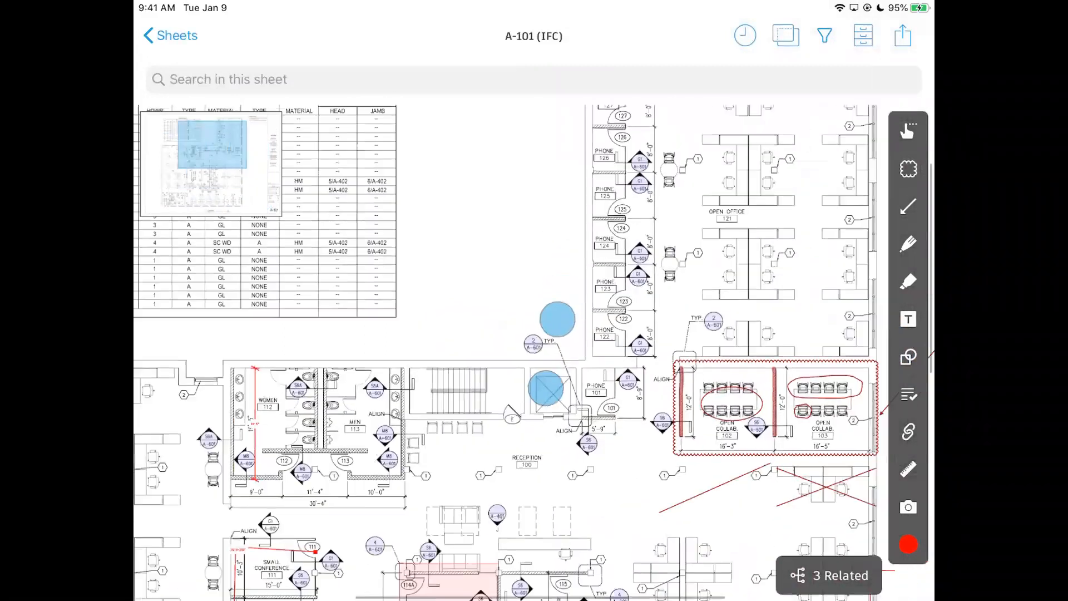
drag(681, 236, 615, 251)
drag(723, 272, 605, 283)
scroll(726, 378, down, 1)
scroll(727, 378, down, 1)
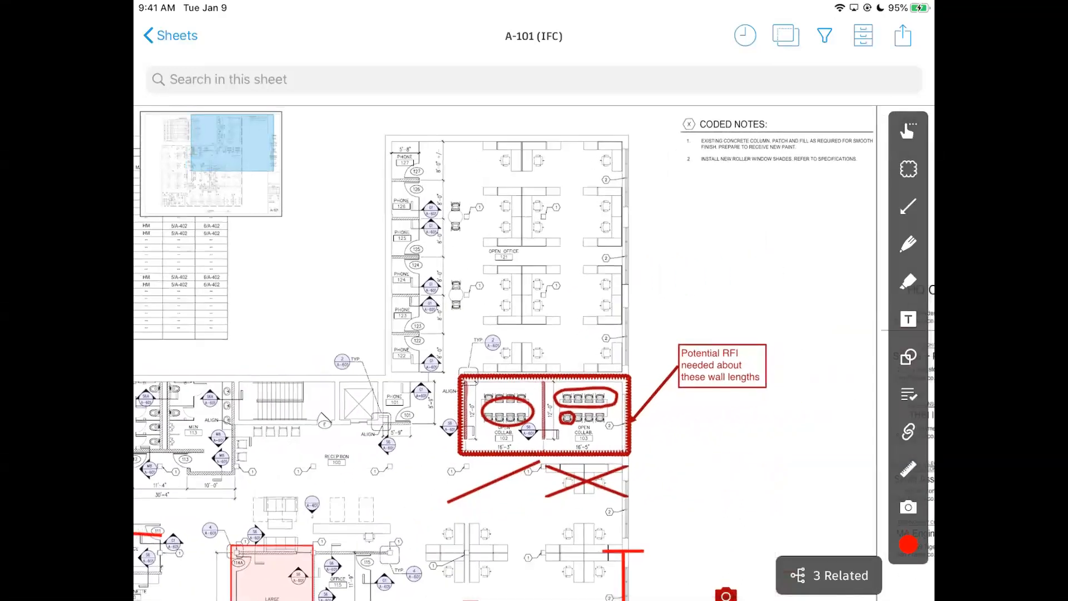
scroll(816, 379, up, 3)
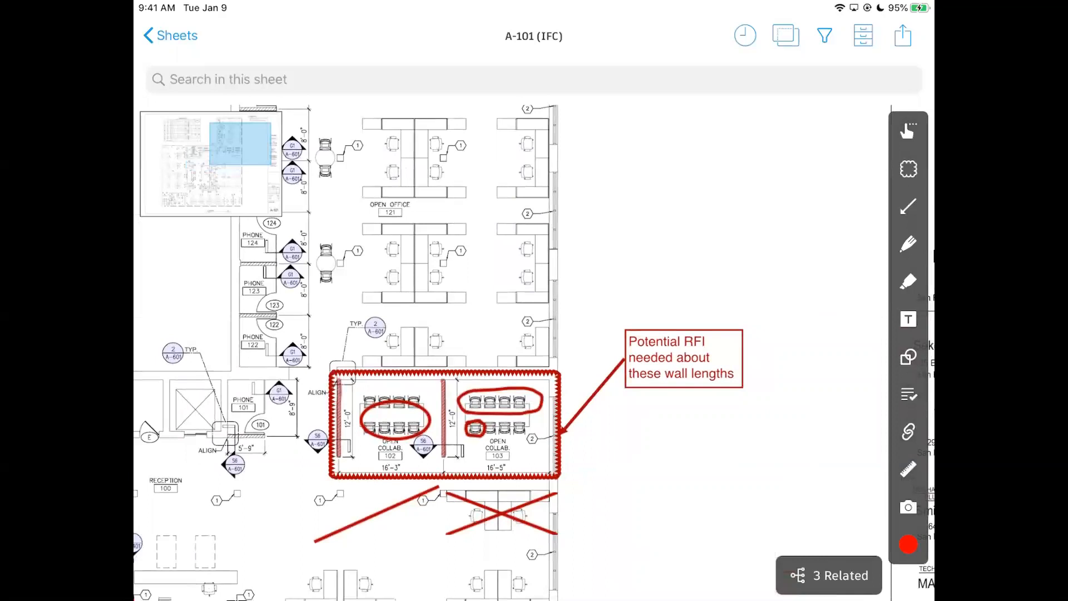
scroll(762, 361, down, 2)
scroll(782, 355, up, 3)
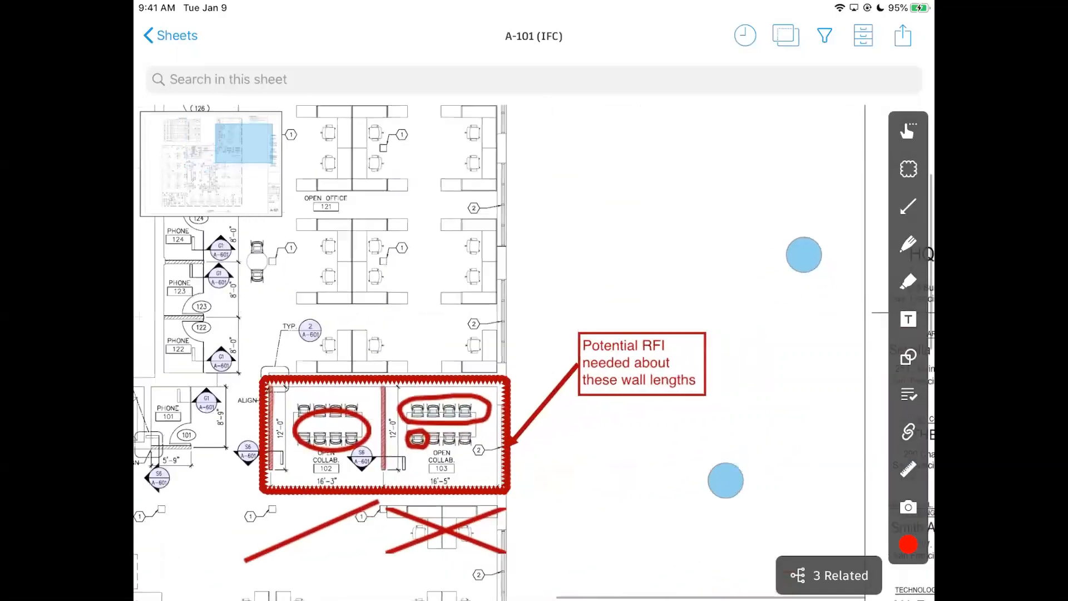
click(908, 431)
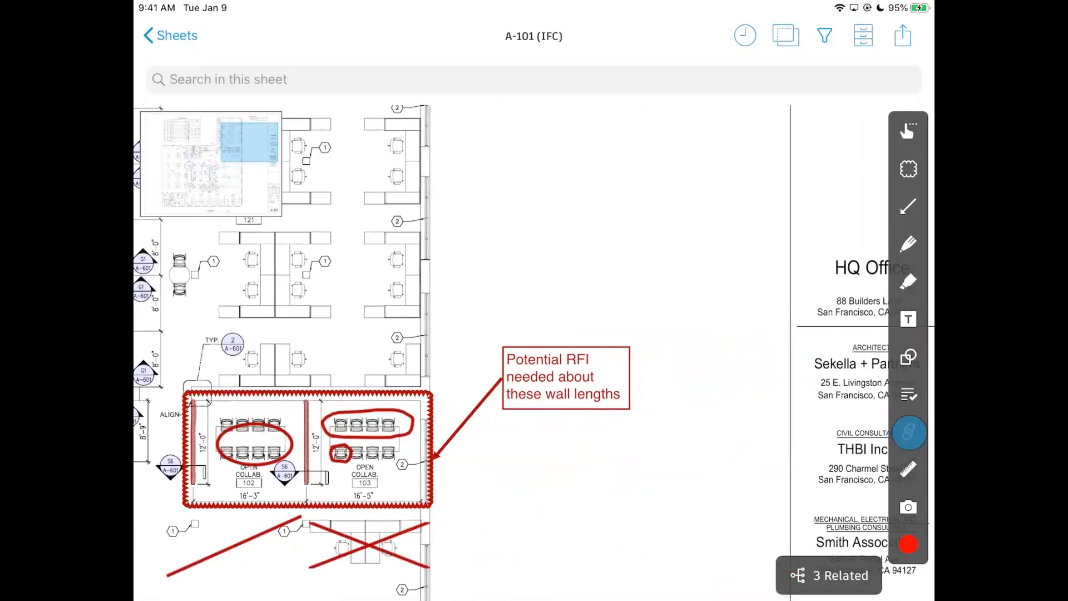
Draw a red cloud link area above the HQ Office title block.
click(909, 431)
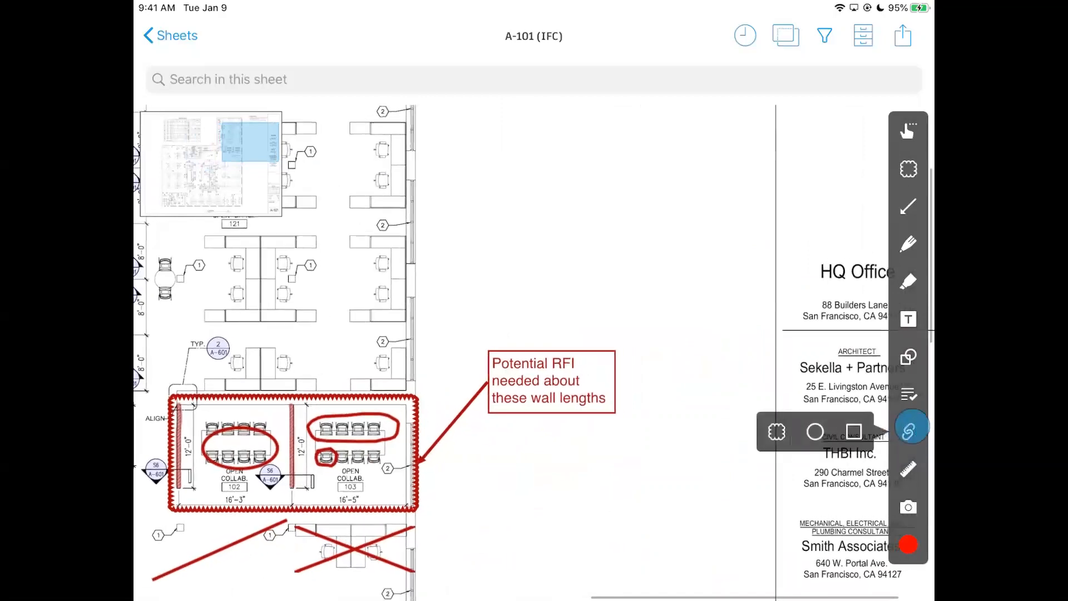
click(908, 432)
click(908, 431)
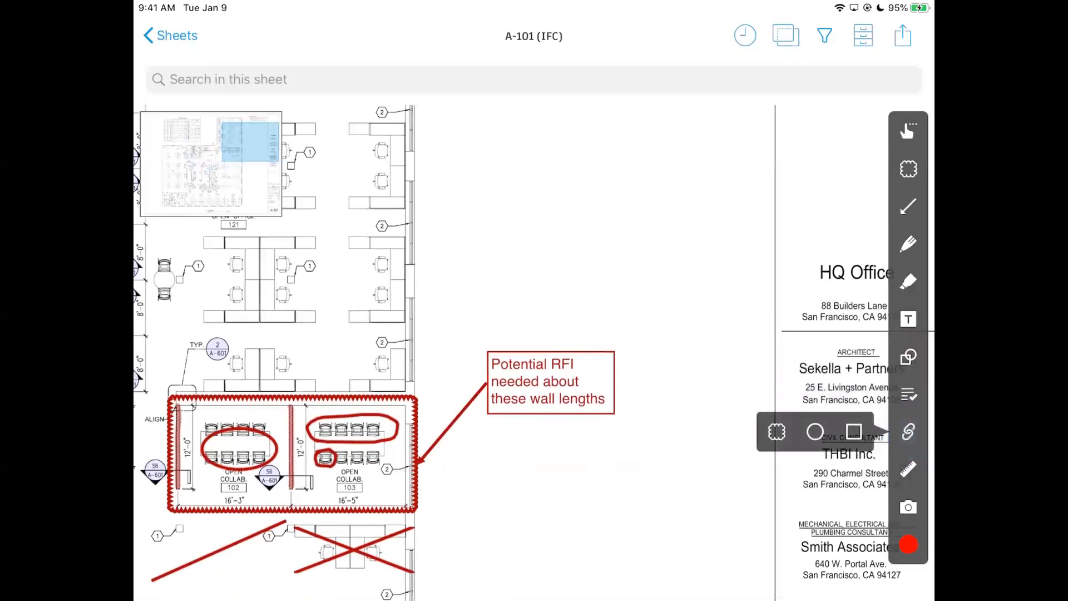
click(776, 431)
drag(504, 137, 725, 270)
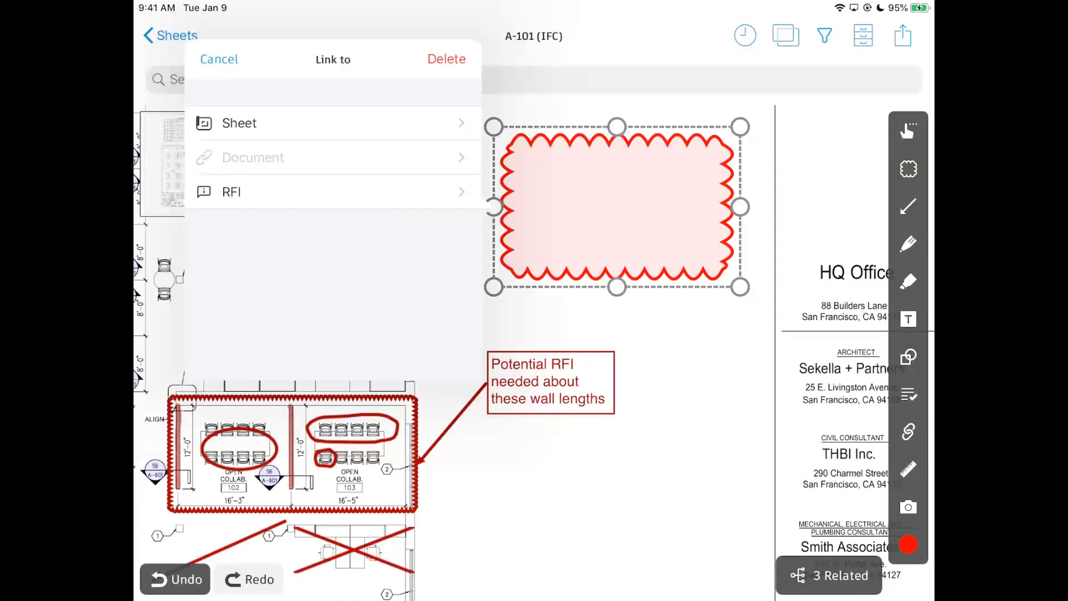
Cancel the link target choices and return through Sheets to the Projects list.
click(369, 295)
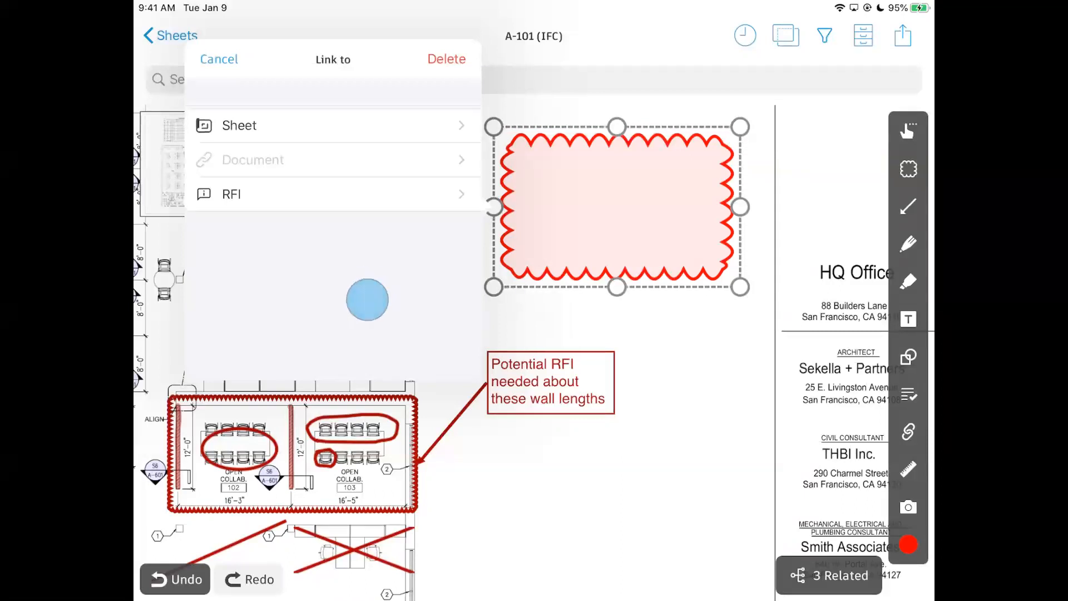
click(677, 358)
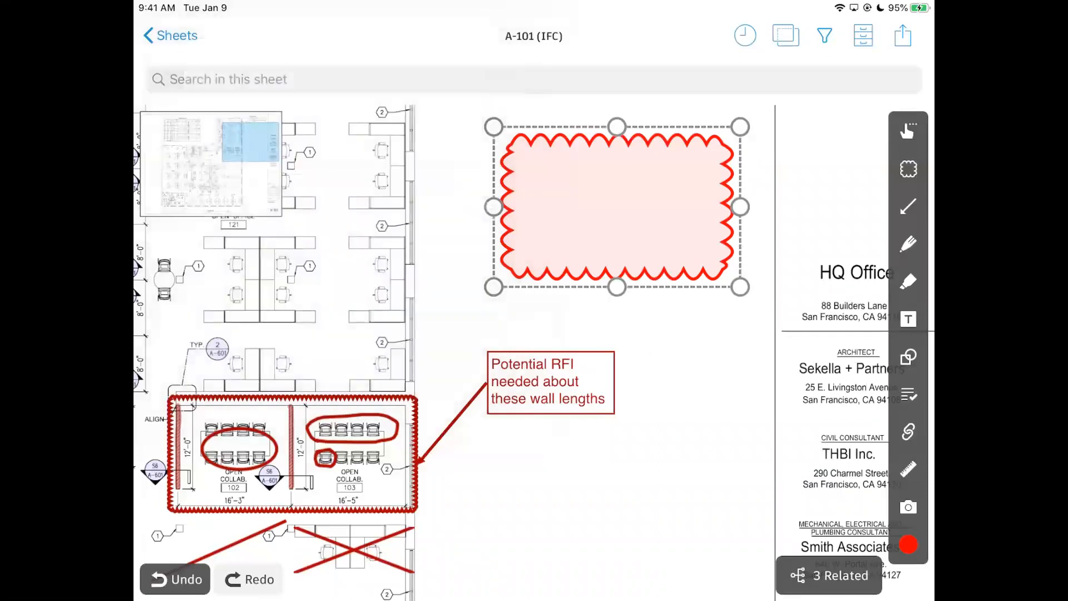
click(170, 35)
click(167, 36)
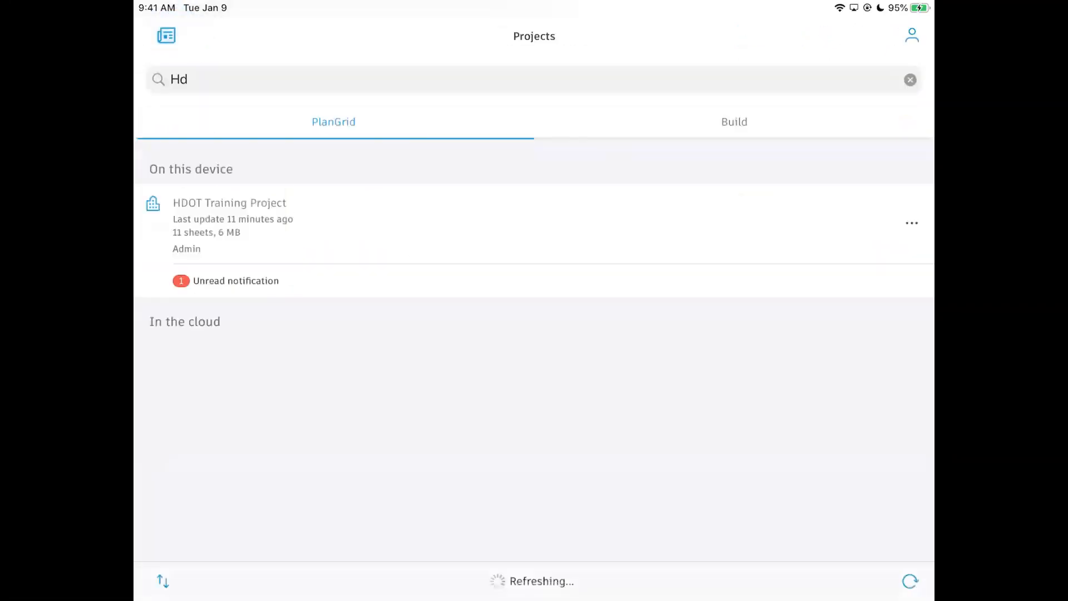
Open the FMI Field Training project without syncing, after browsing Sample Project - Office Building.
click(222, 79)
click(901, 79)
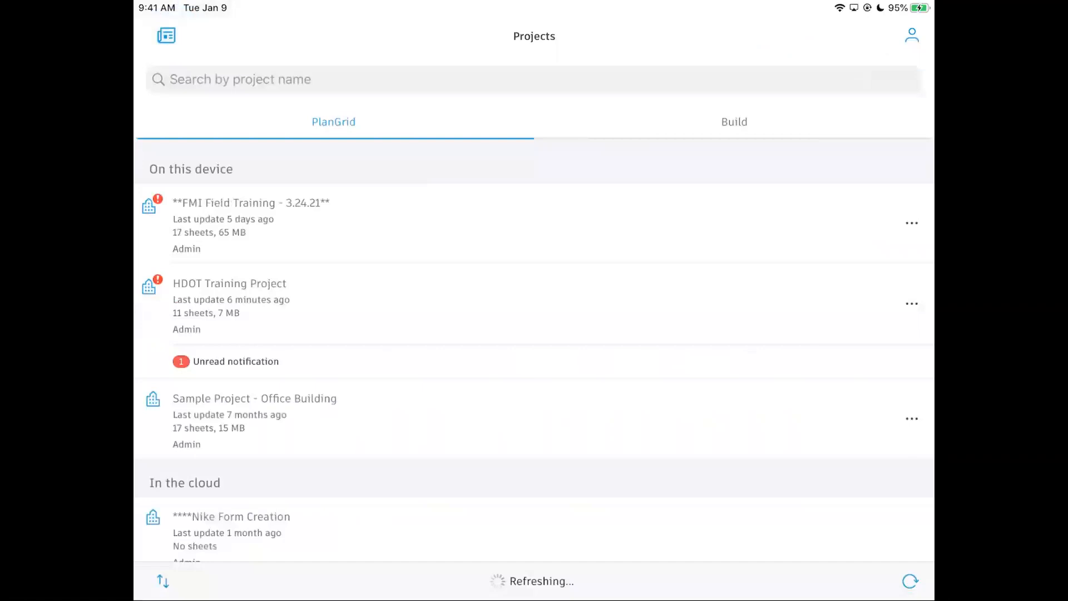
click(465, 419)
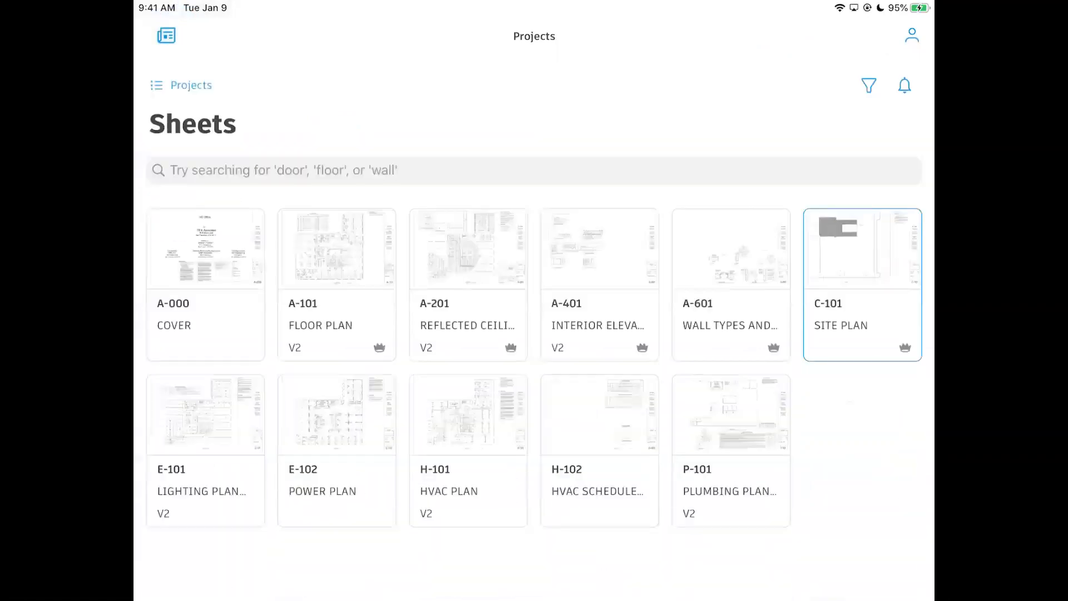
click(355, 582)
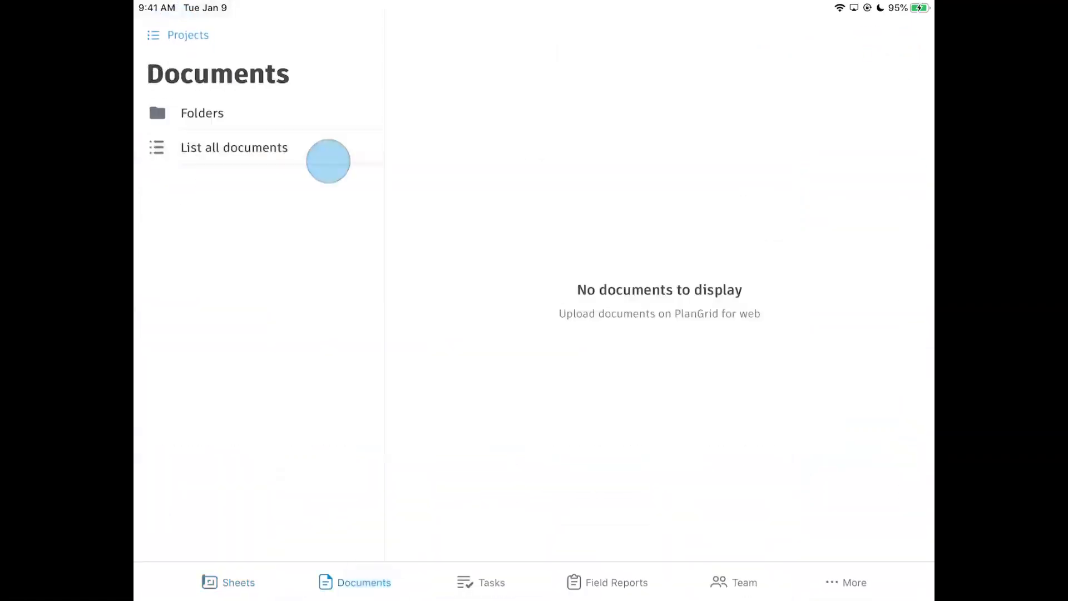
click(167, 36)
click(394, 233)
click(489, 348)
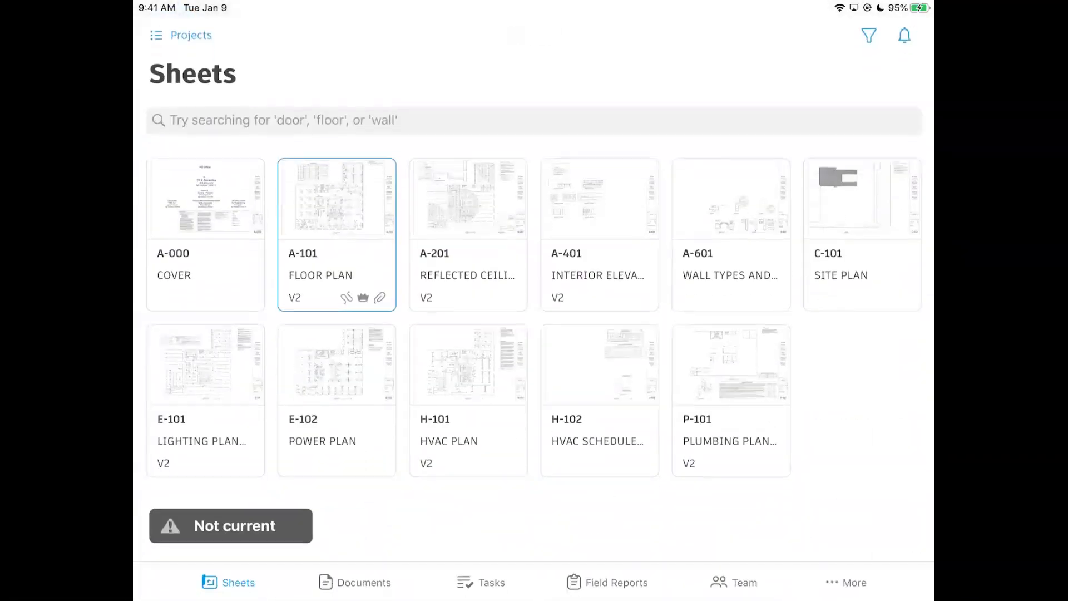
Open the A-000 COVER sheet near its title block and show the hyperlink shapes.
click(206, 234)
scroll(730, 301, up, 5)
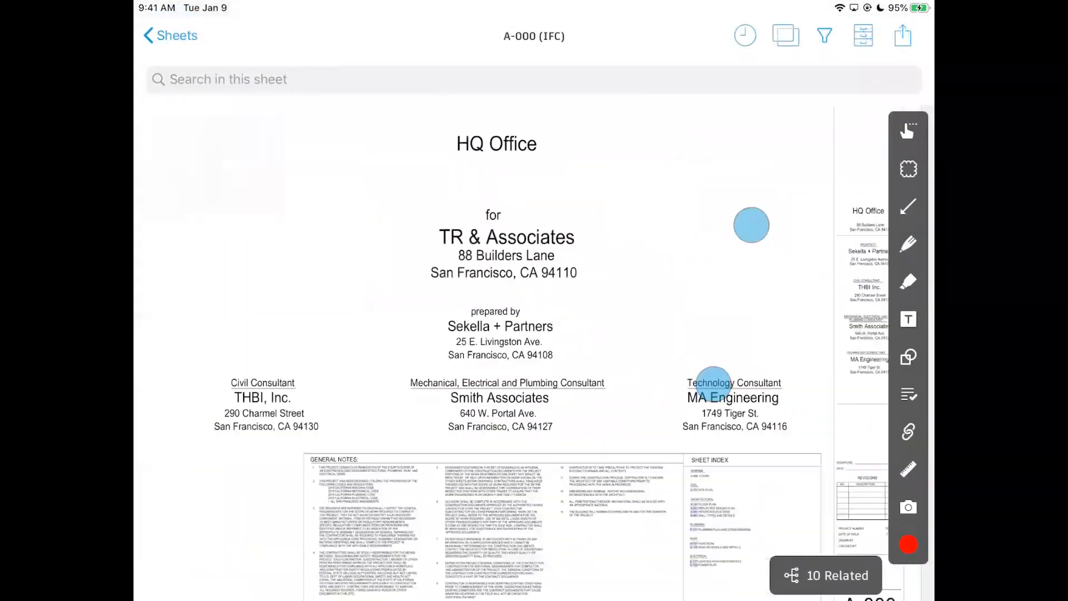
drag(719, 403, 627, 478)
scroll(710, 345, up, 3)
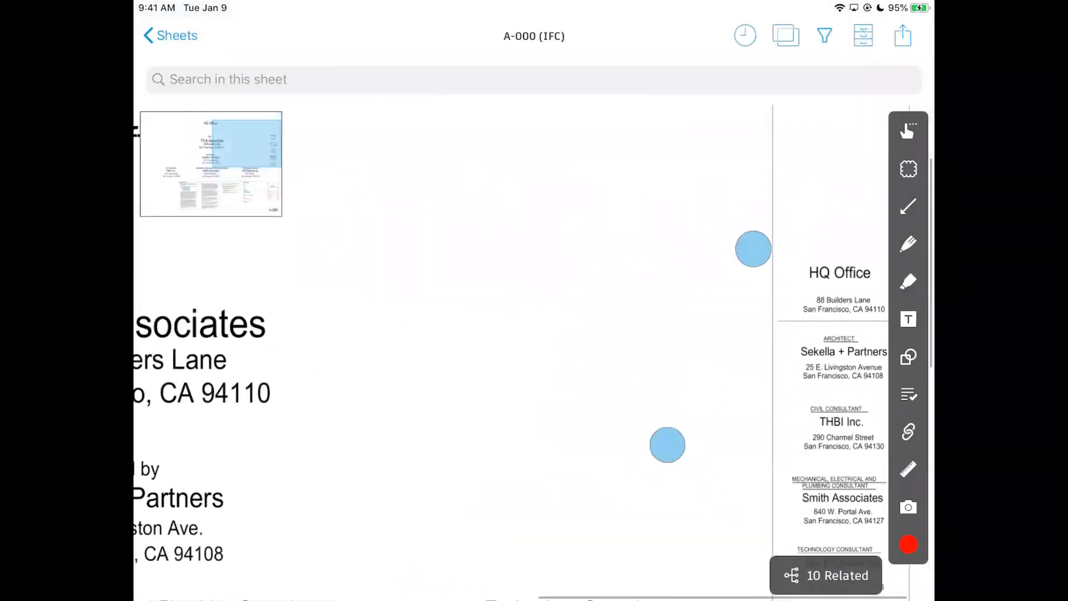
click(908, 431)
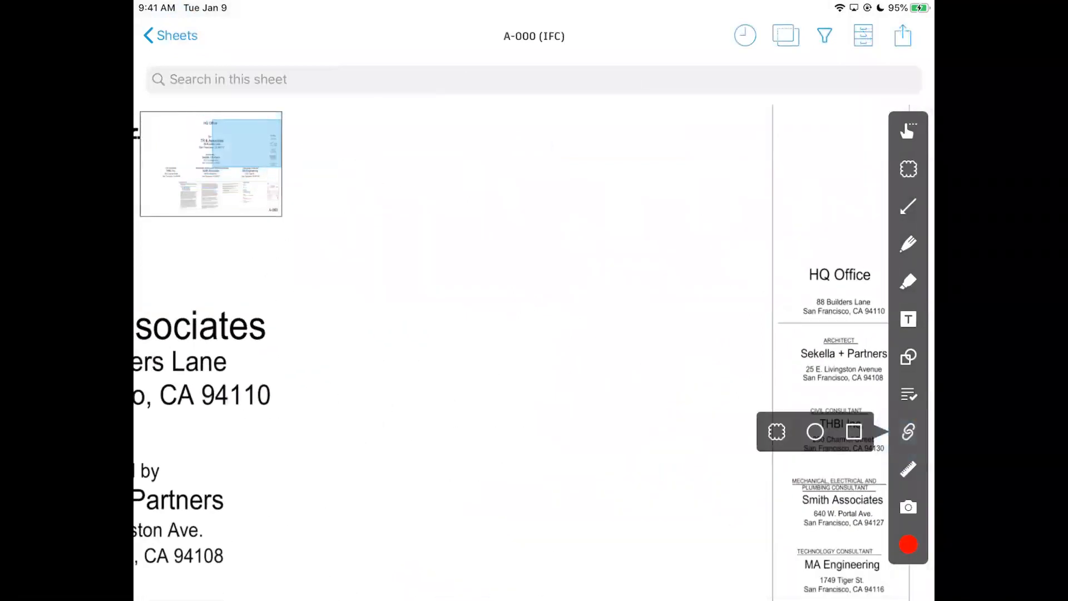
Draw a cloud beside the HQ Office title linking to Project Schedule.pdf.
click(776, 431)
drag(394, 156, 607, 314)
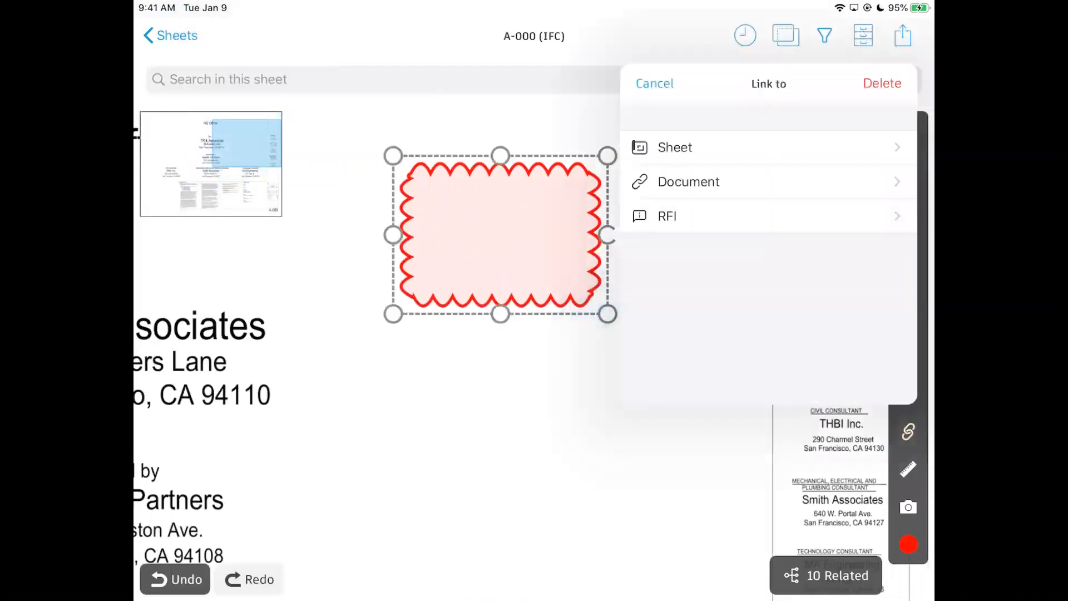
click(794, 178)
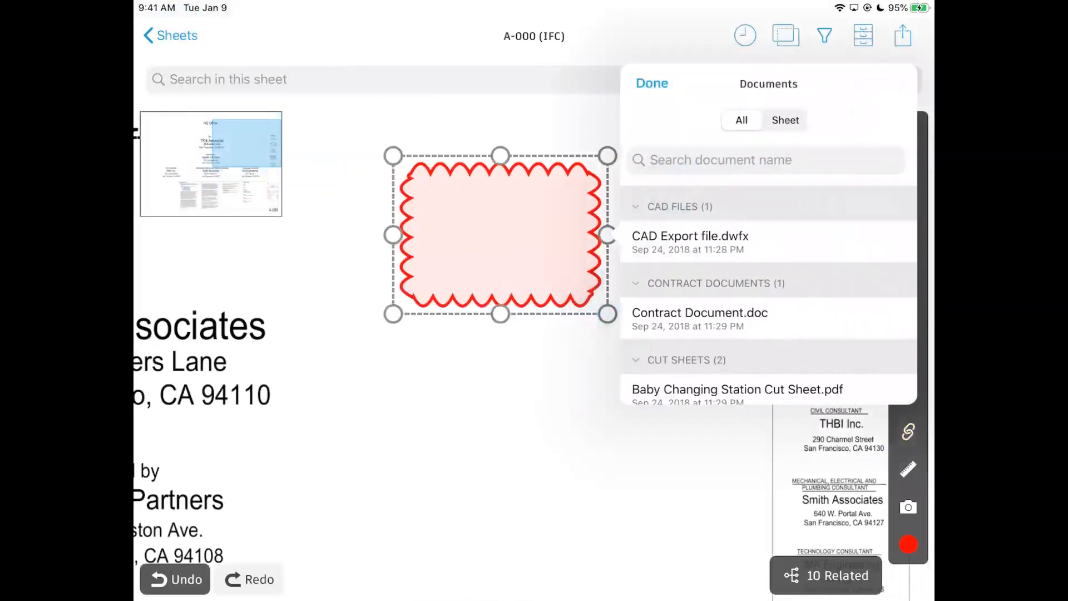
scroll(839, 215, down, 15)
scroll(842, 330, down, 5)
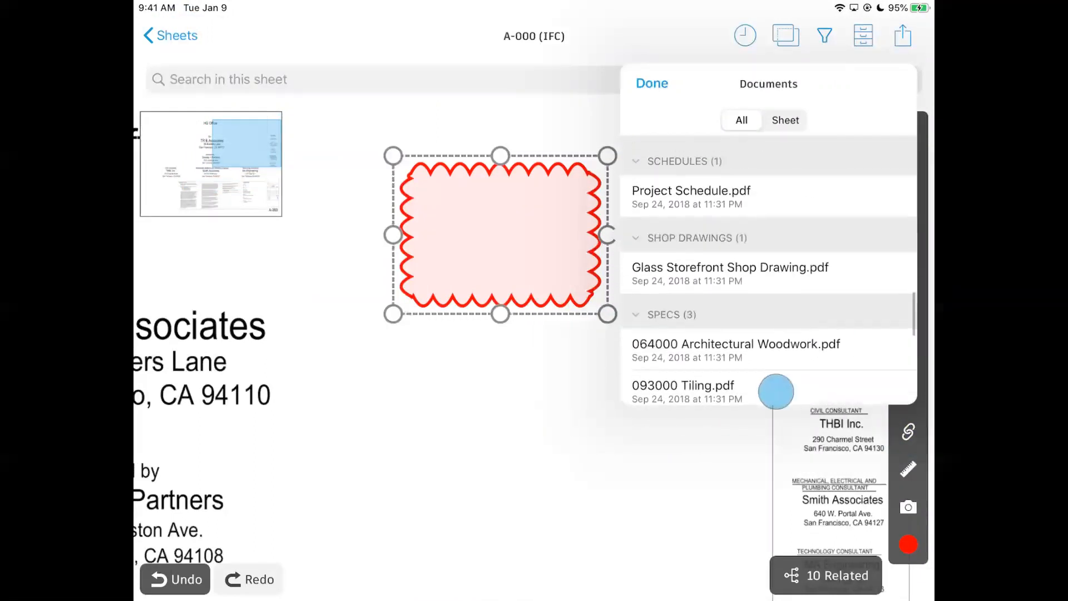
scroll(776, 391, up, 2)
scroll(770, 286, up, 1)
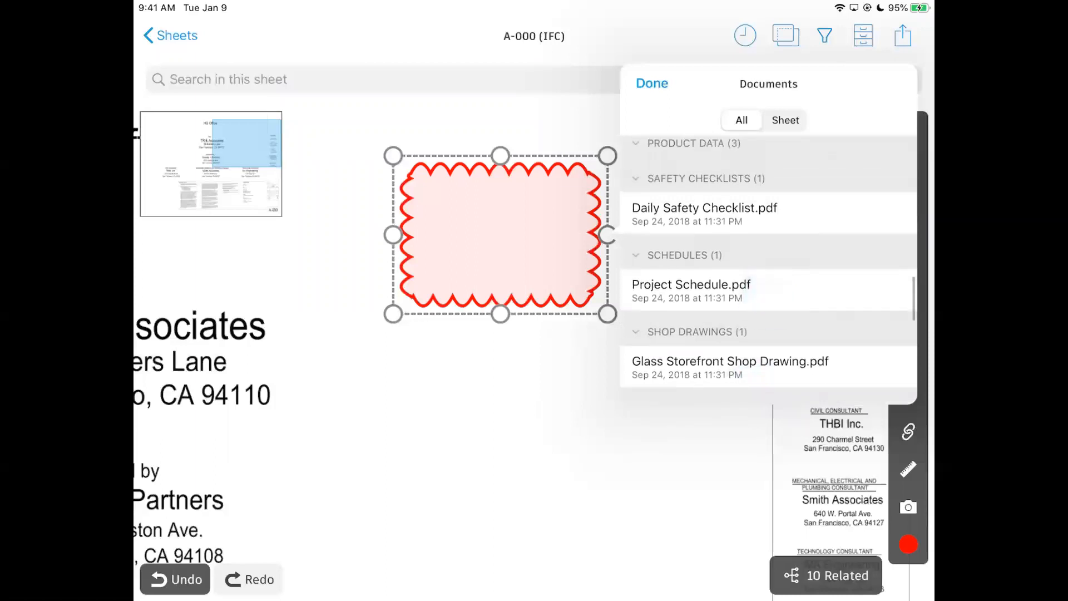
click(762, 286)
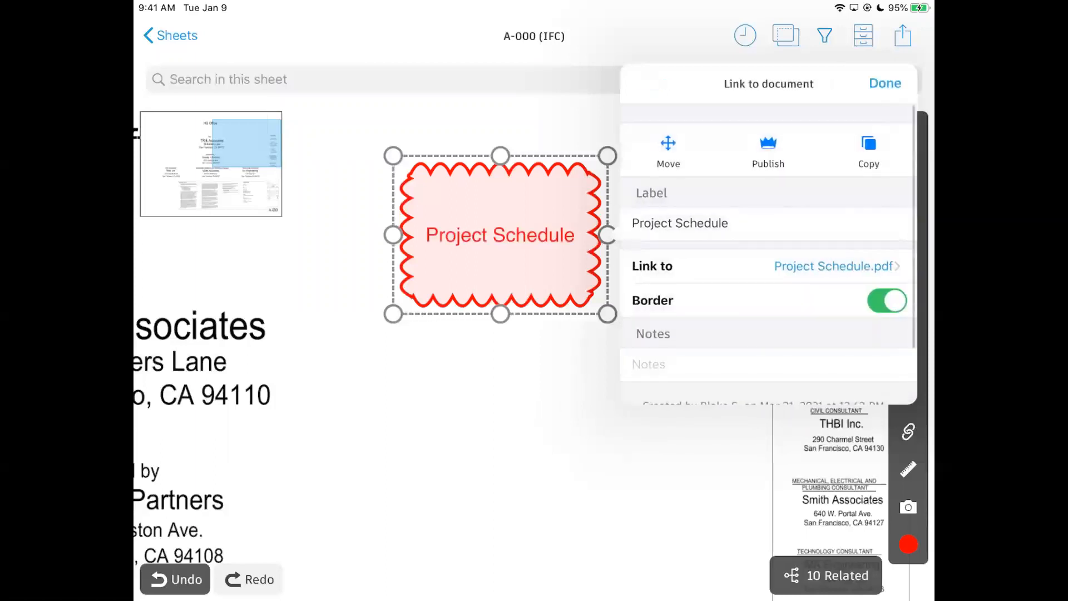
click(884, 83)
click(687, 523)
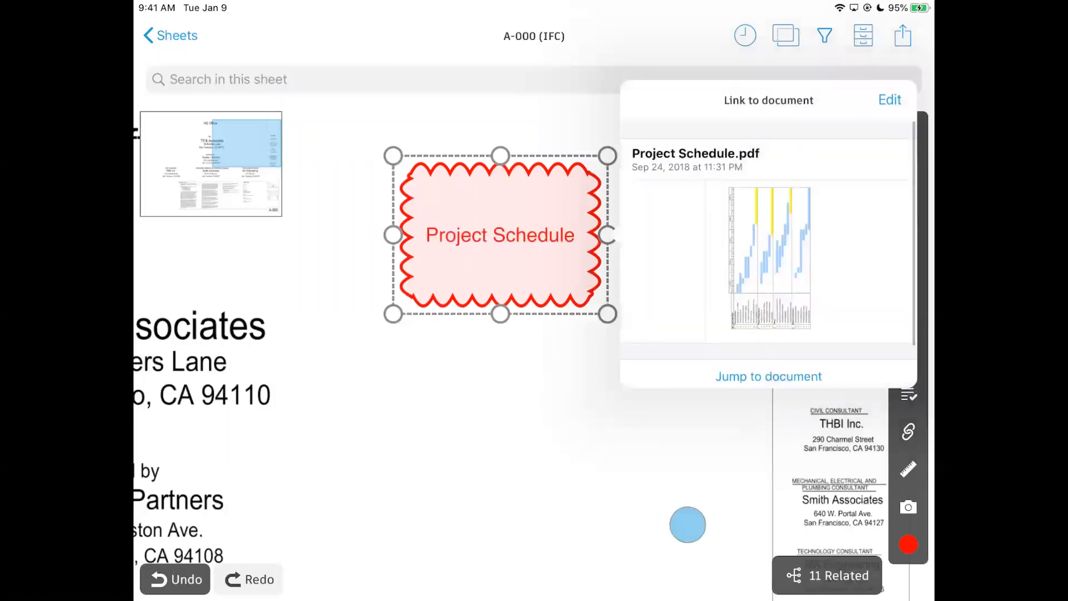
scroll(750, 344, down, 5)
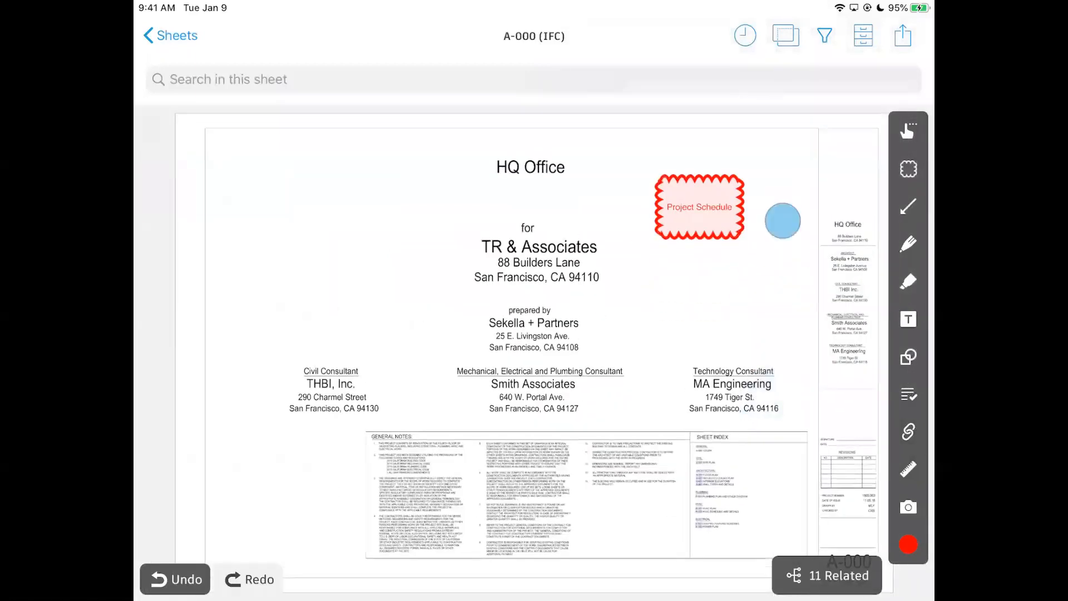
scroll(773, 303, up, 5)
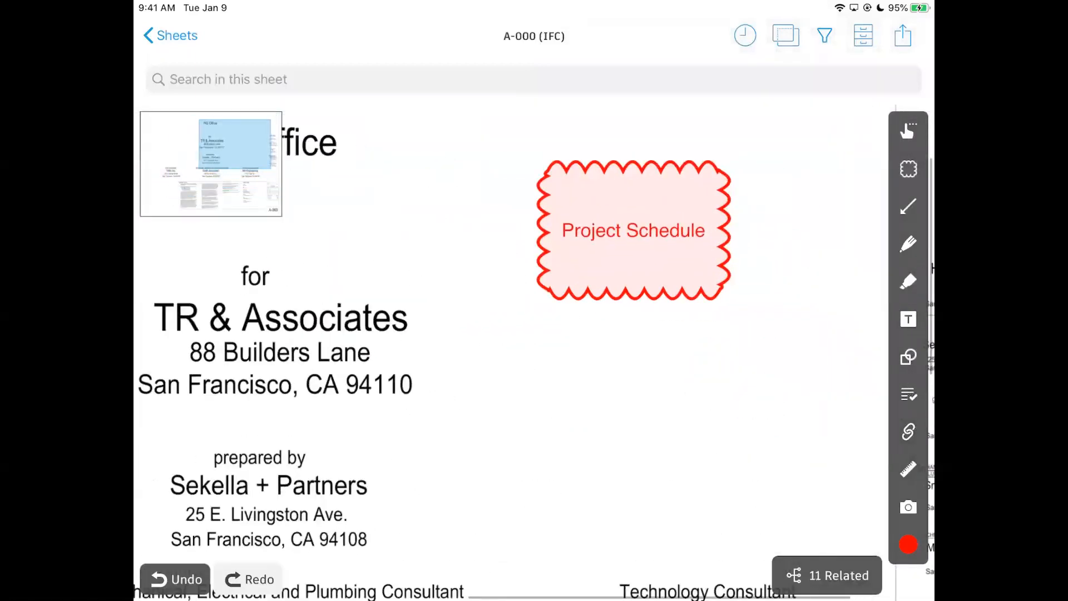
scroll(782, 332, down, 5)
drag(636, 347, 733, 325)
scroll(743, 291, up, 3)
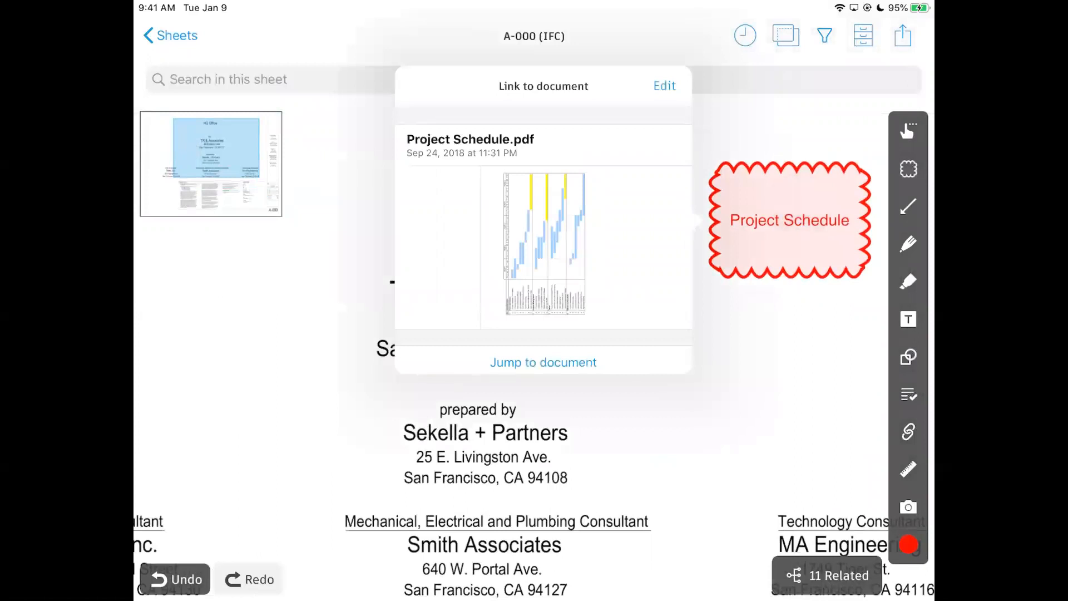
click(595, 232)
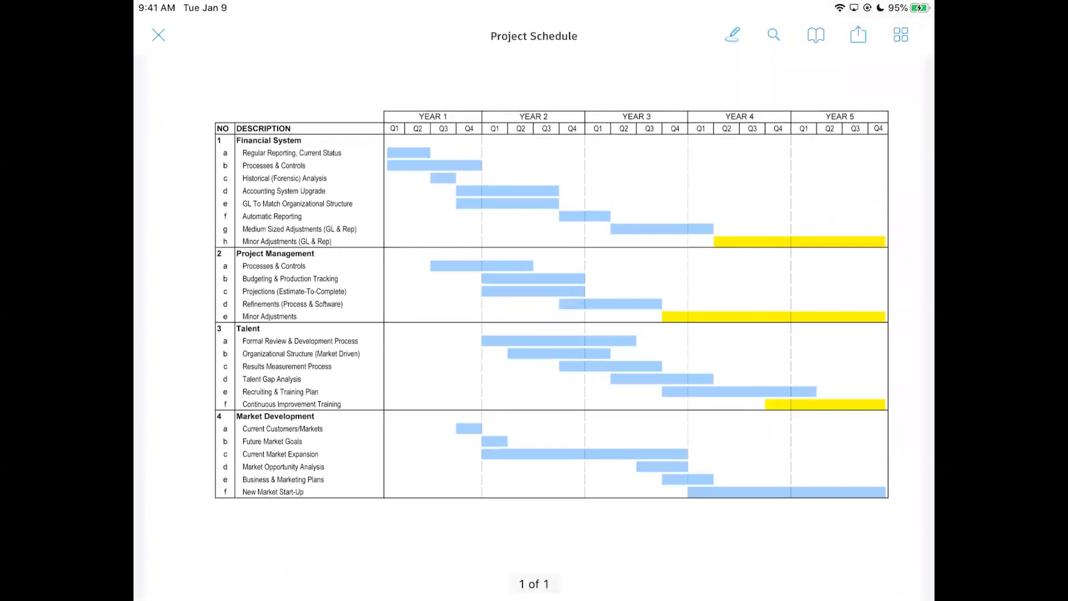
scroll(770, 292, up, 5)
drag(523, 281, 880, 276)
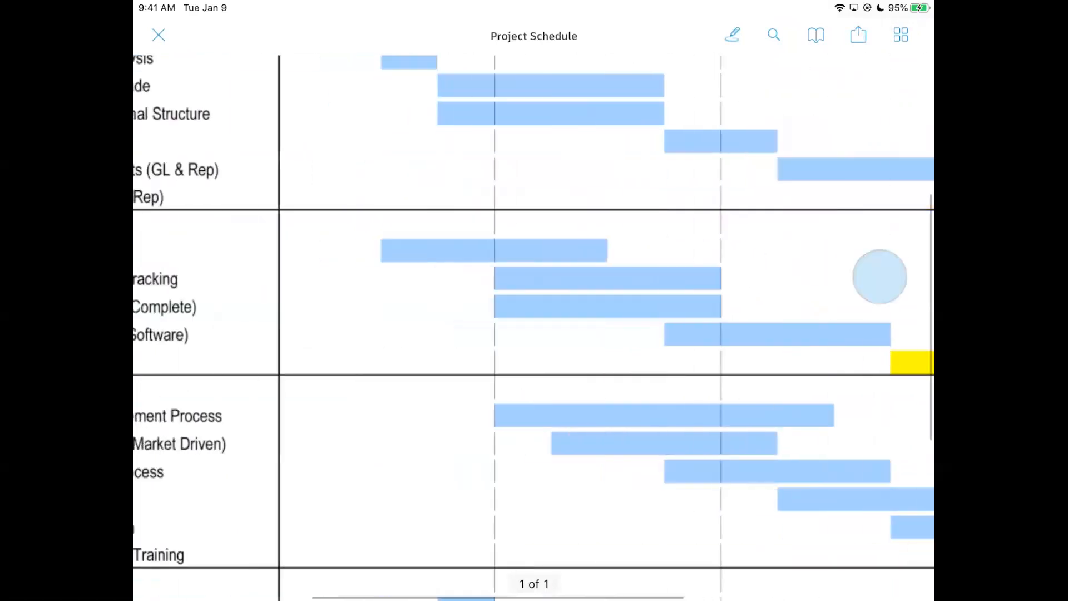
scroll(719, 384, down, 5)
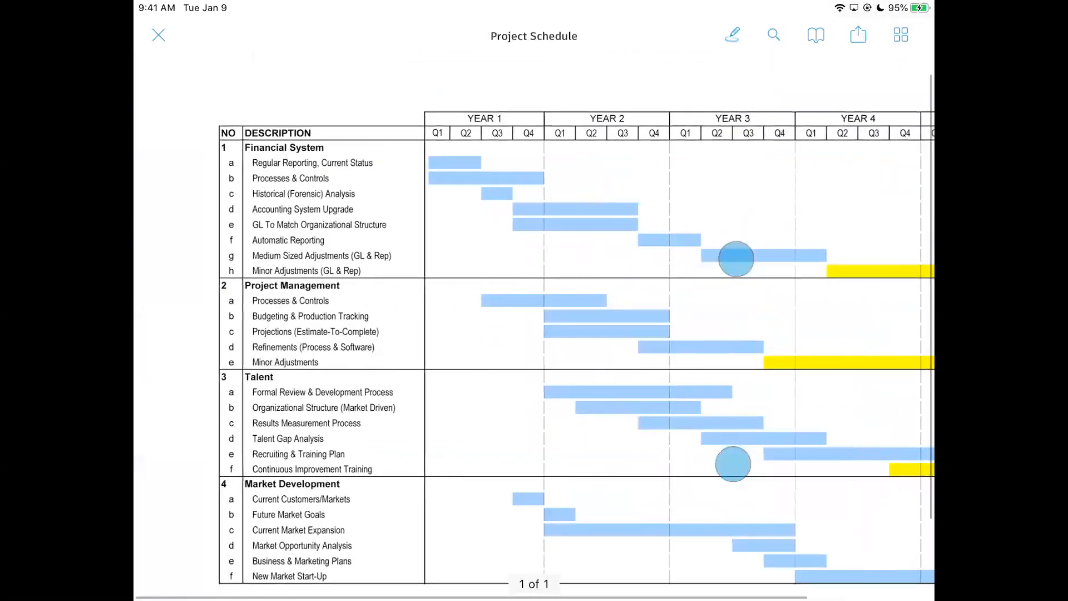
scroll(734, 361, down, 3)
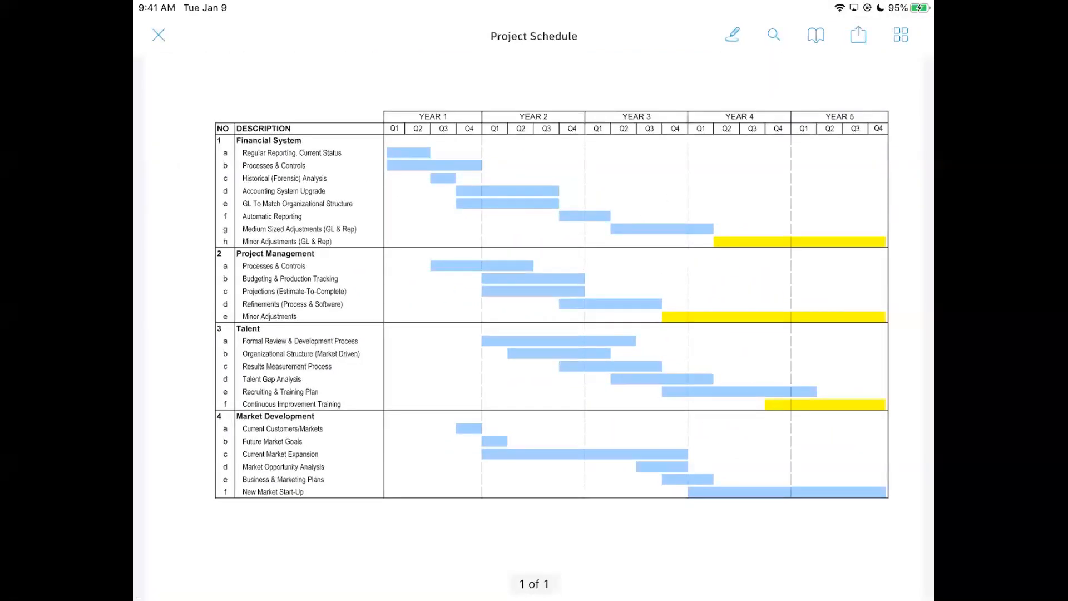
click(159, 35)
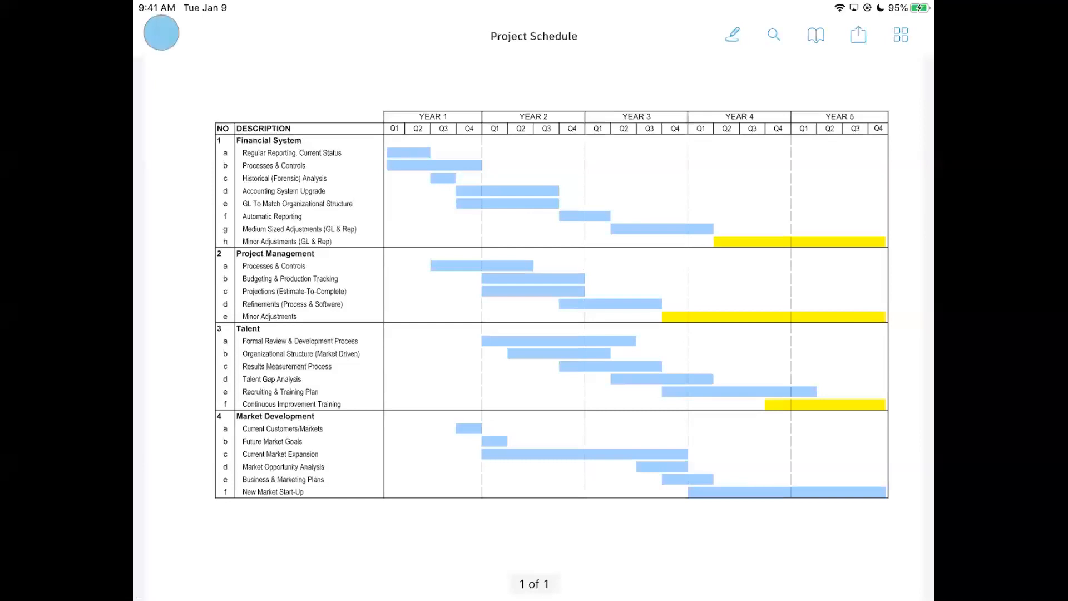
click(912, 429)
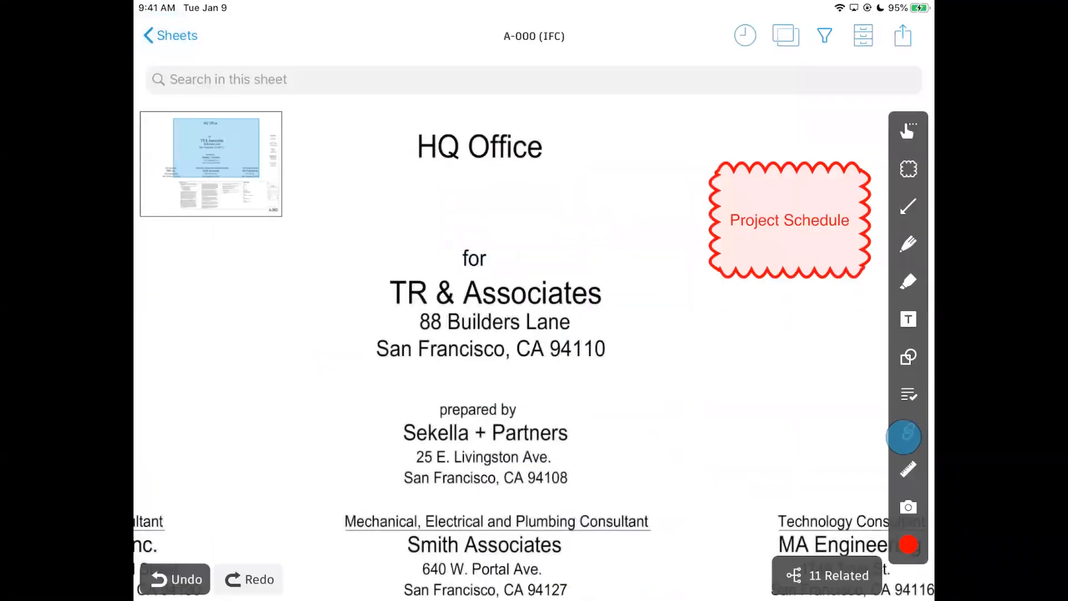
click(779, 398)
click(811, 446)
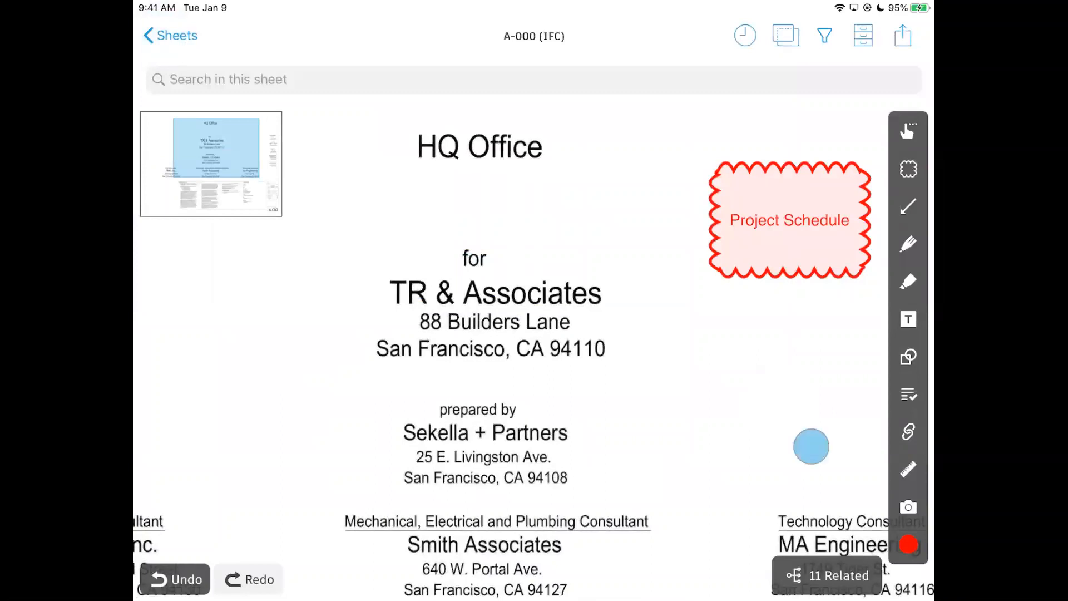
click(264, 379)
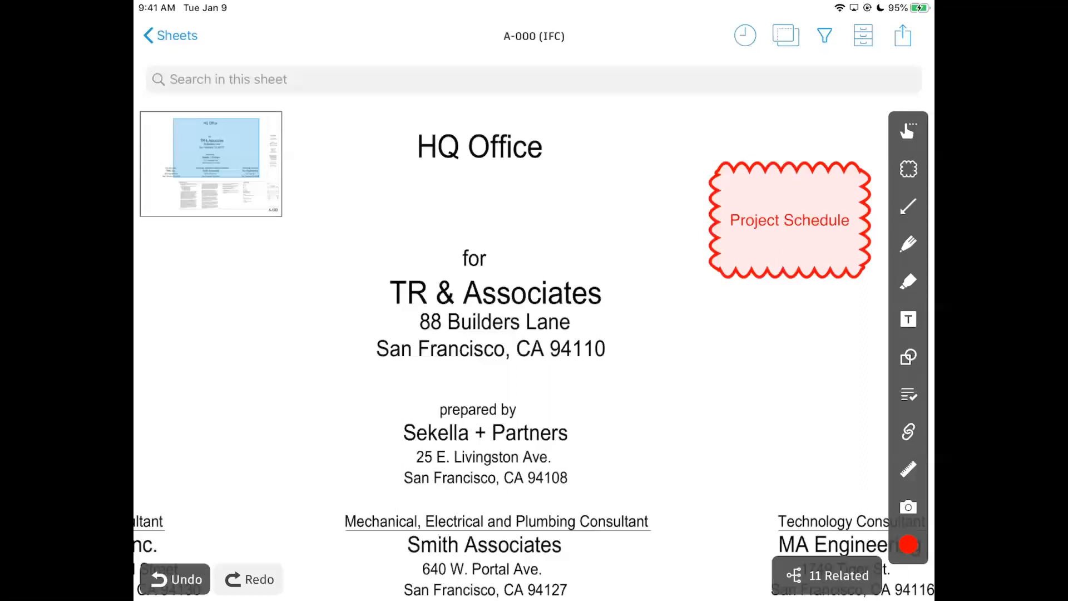
drag(920, 398, 809, 391)
Go back to Projects and open HDOT Training Project, skipping sync.
click(173, 35)
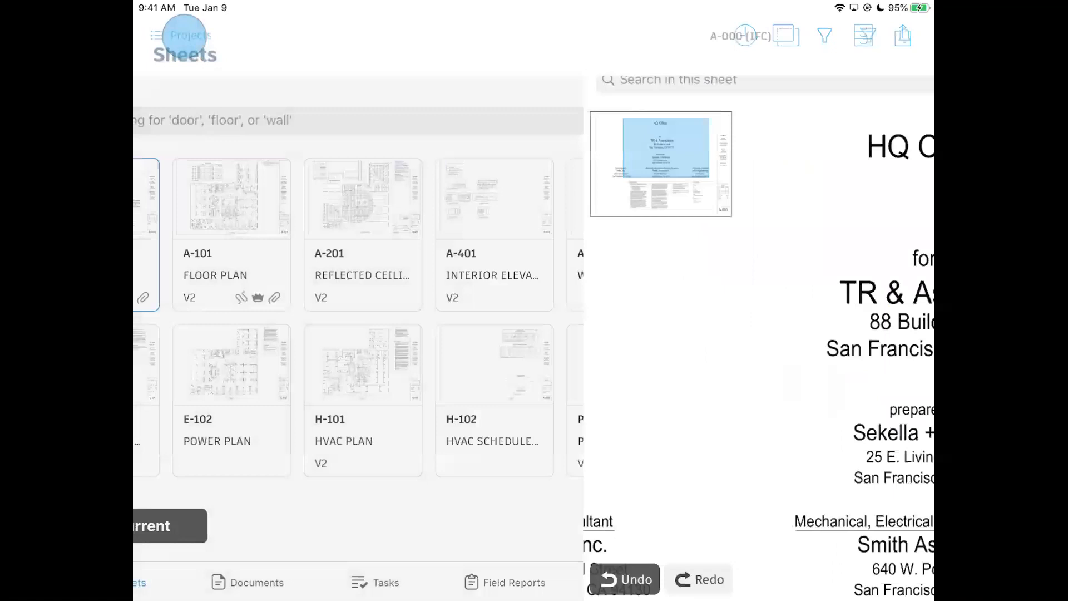
click(186, 33)
click(185, 43)
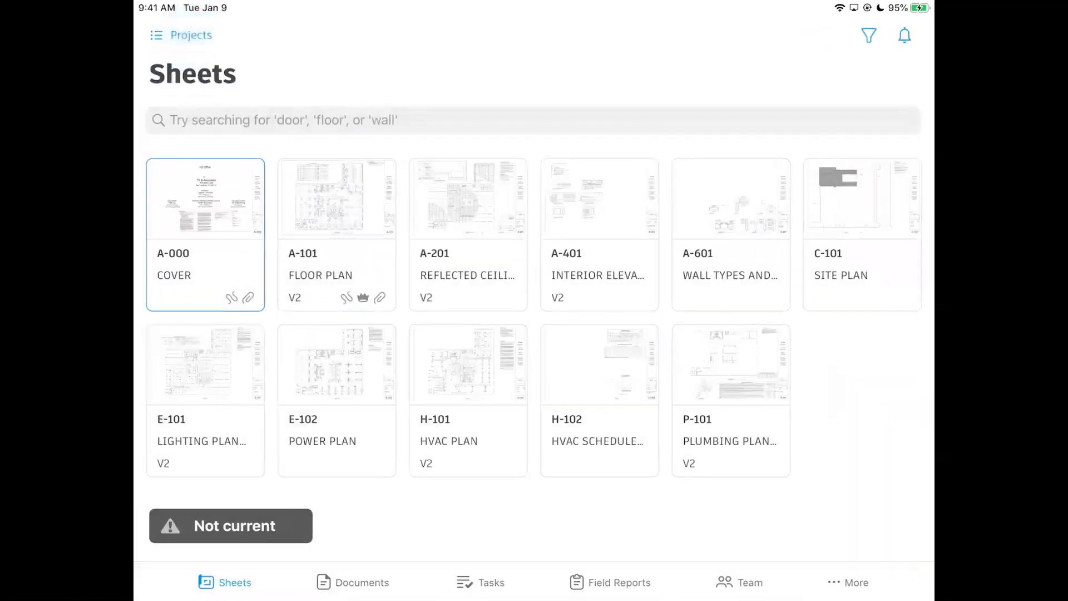
click(189, 34)
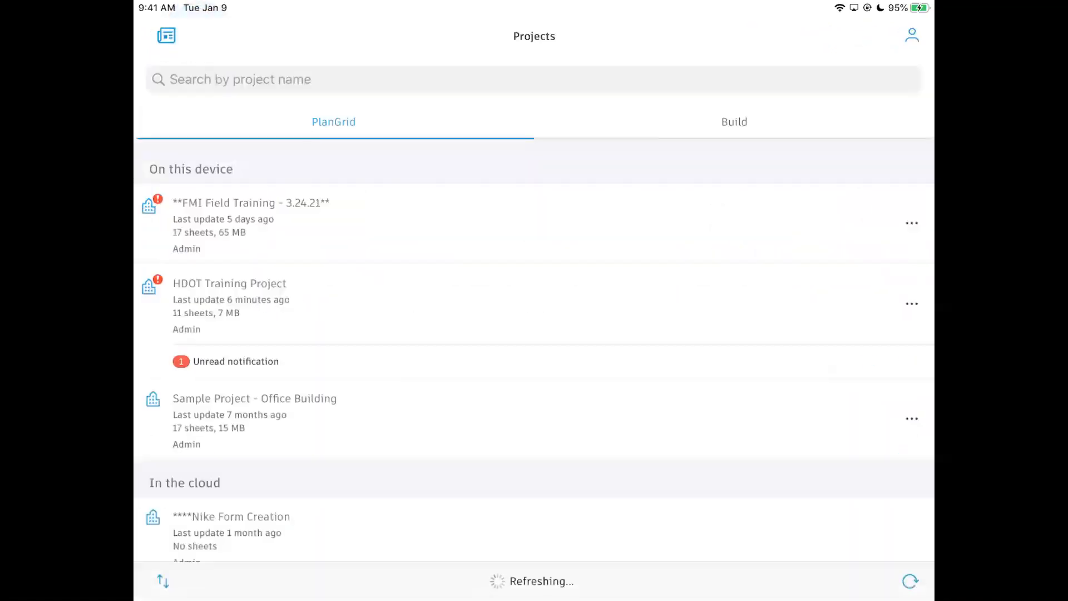
click(249, 290)
click(503, 348)
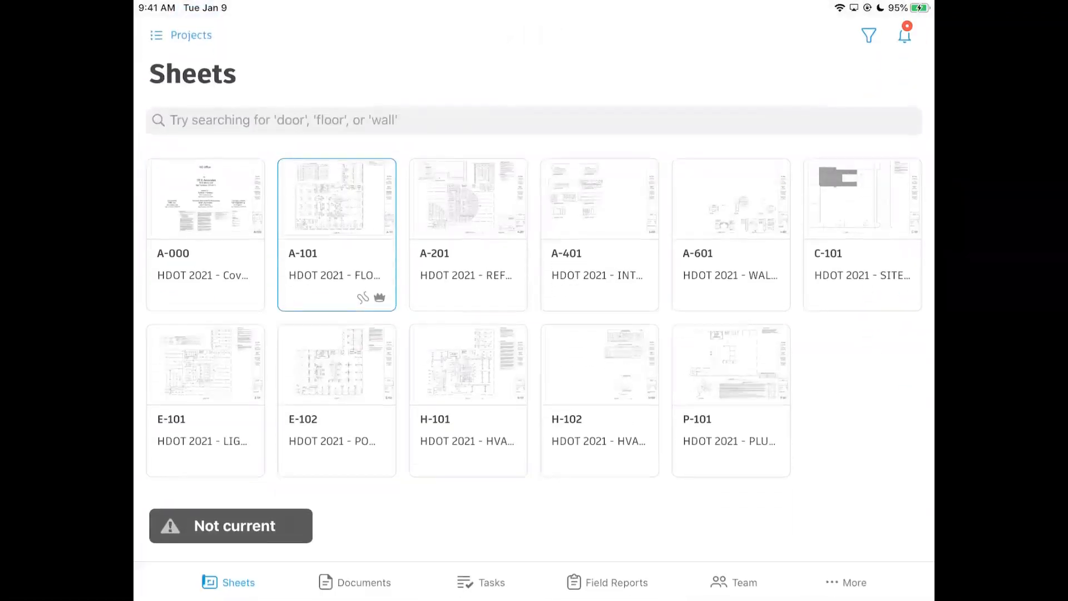
Open sheet A-101, pan toward the title block, and pick the Tasks tool.
click(323, 214)
scroll(787, 384, up, 3)
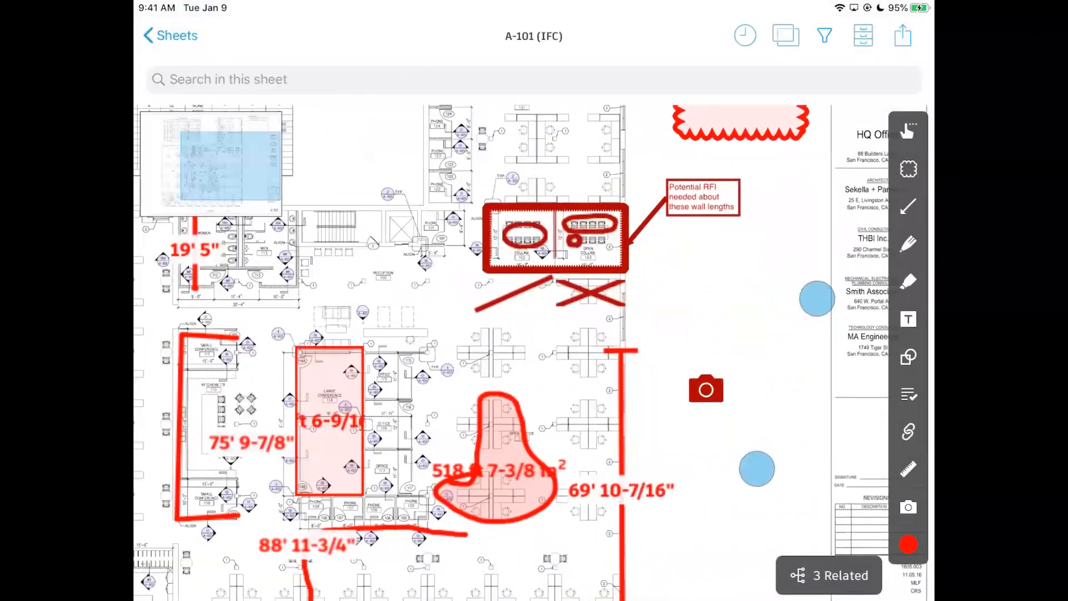
drag(801, 481, 716, 432)
scroll(755, 377, up, 3)
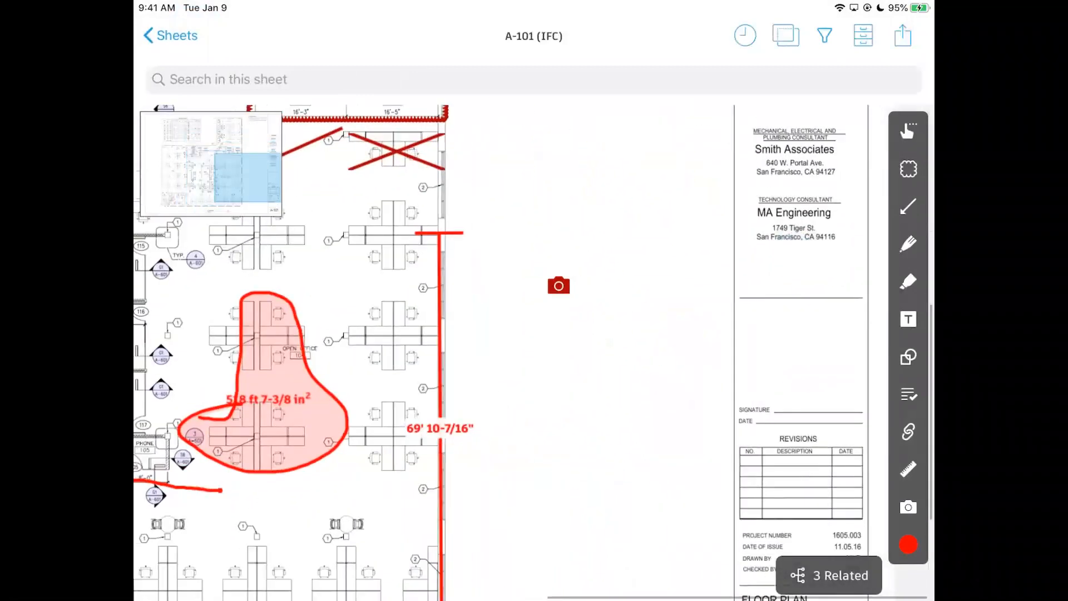
click(908, 395)
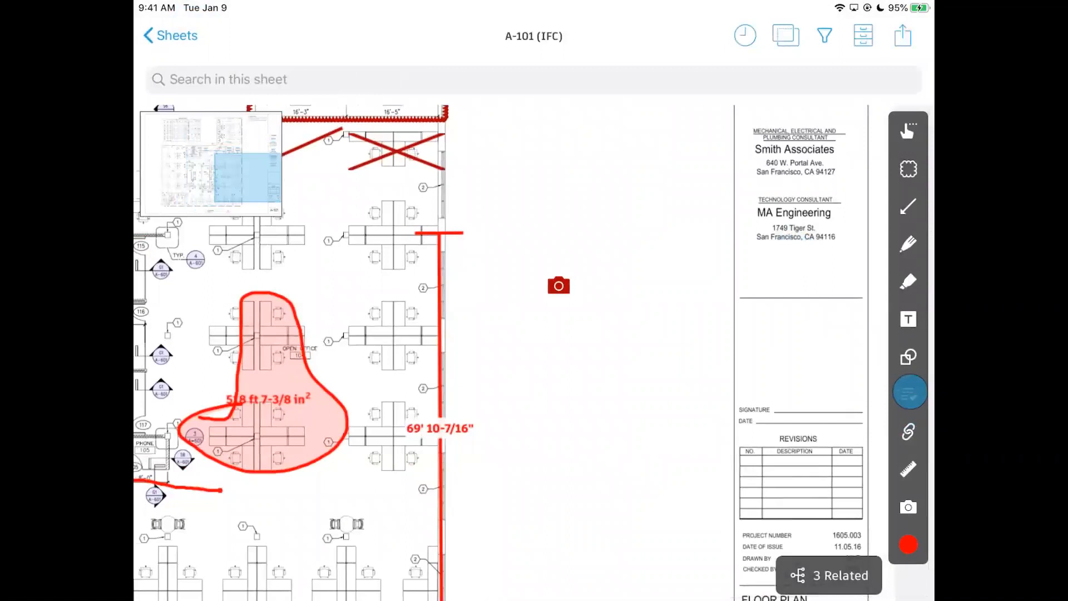
scroll(668, 402, up, 3)
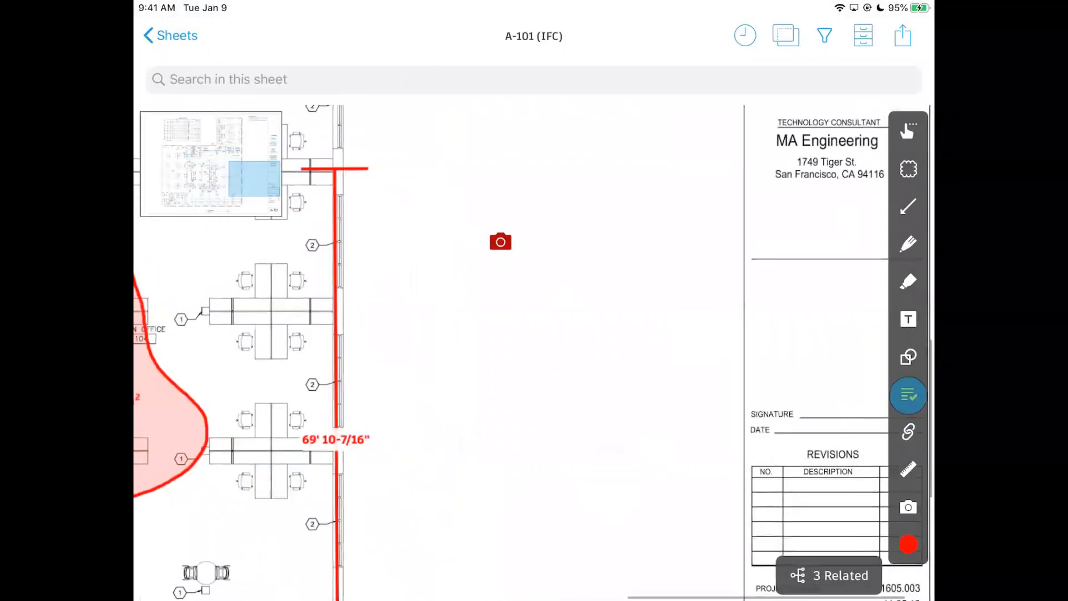
Open the Tasks type list on A-101, browse it to Cleaning Needed, then dismiss it.
click(908, 394)
scroll(791, 508, down, 5)
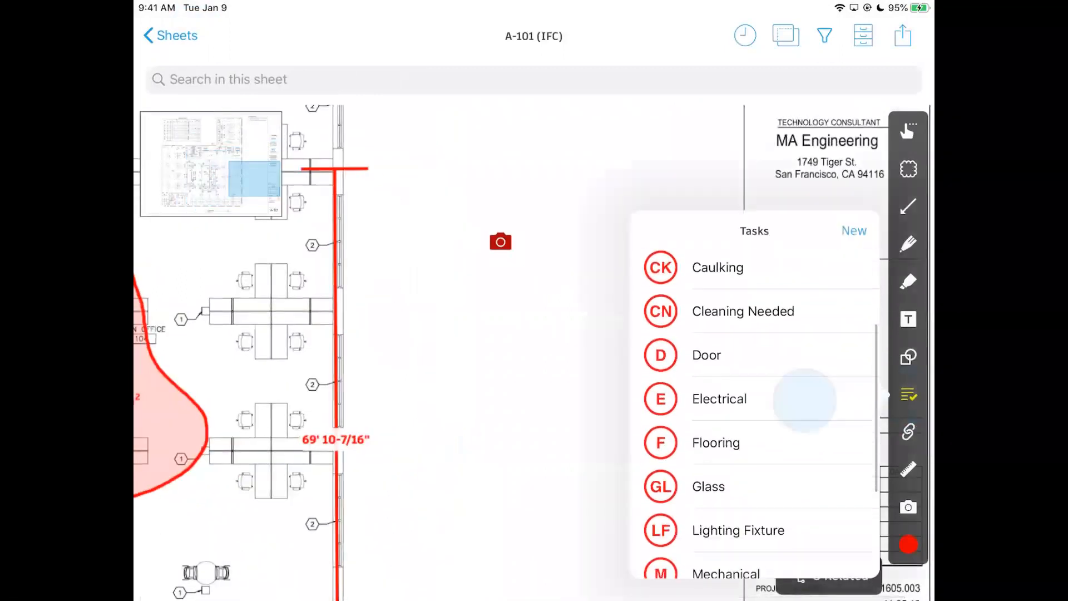
scroll(810, 529, up, 5)
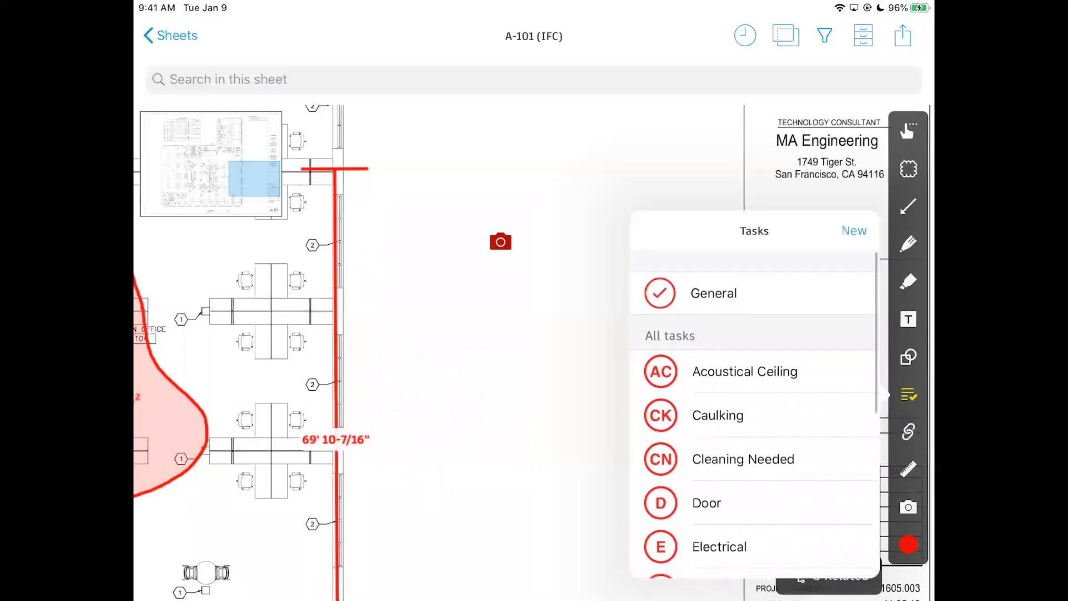
scroll(754, 414, down, 5)
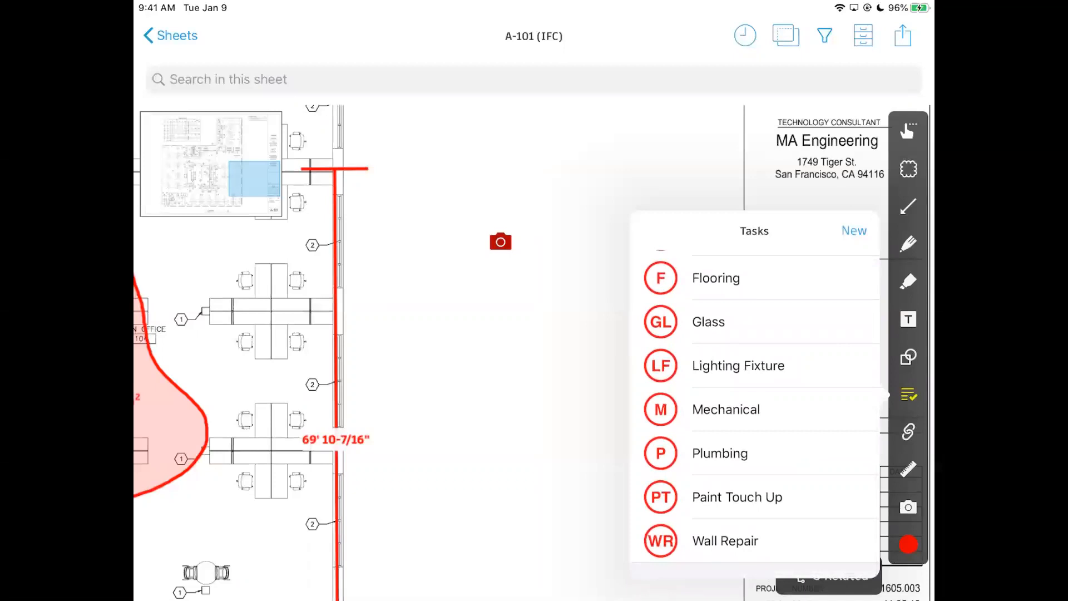
drag(727, 479, 726, 358)
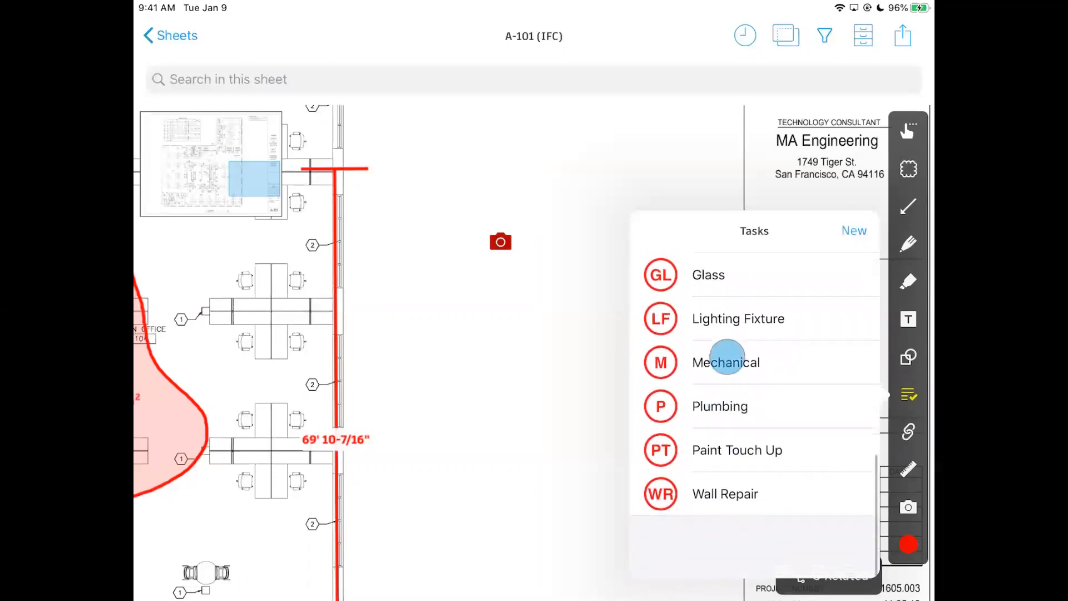
drag(765, 442, 765, 505)
drag(802, 441, 787, 496)
drag(762, 412, 763, 457)
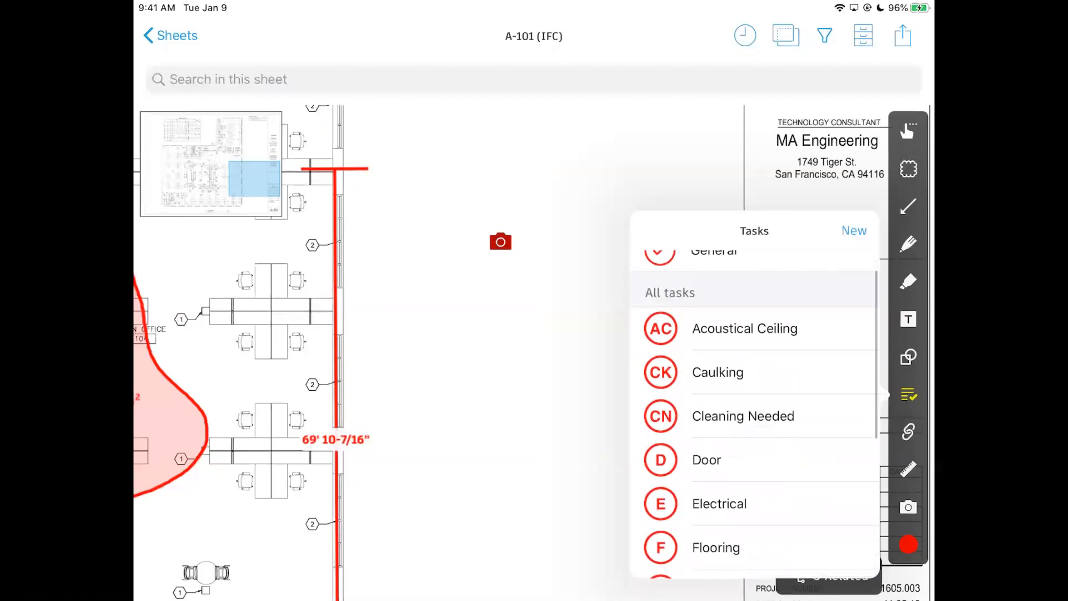
drag(777, 518, 795, 403)
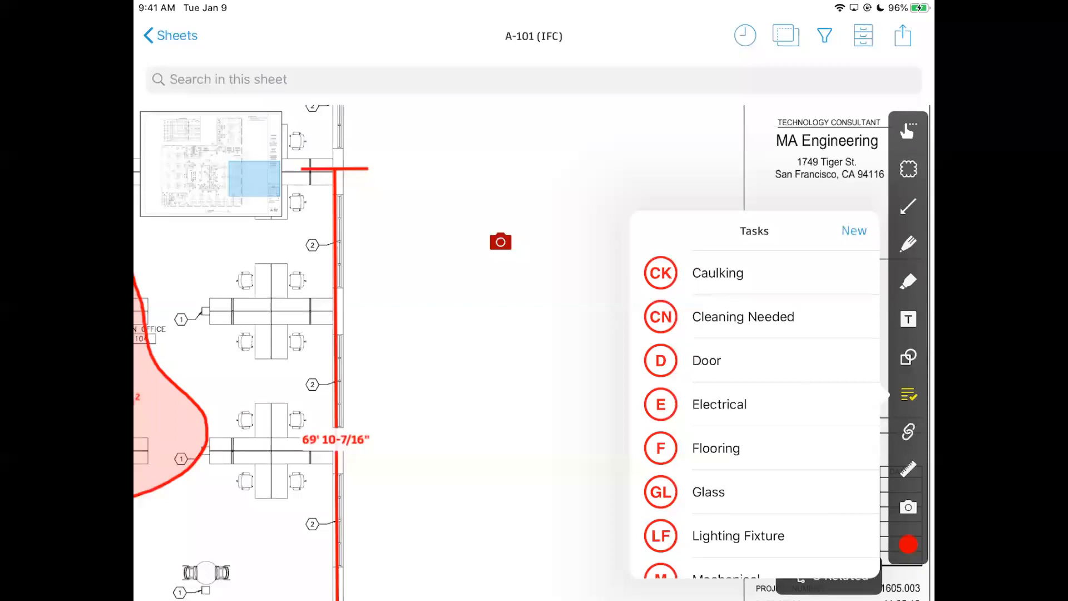
drag(818, 500, 823, 398)
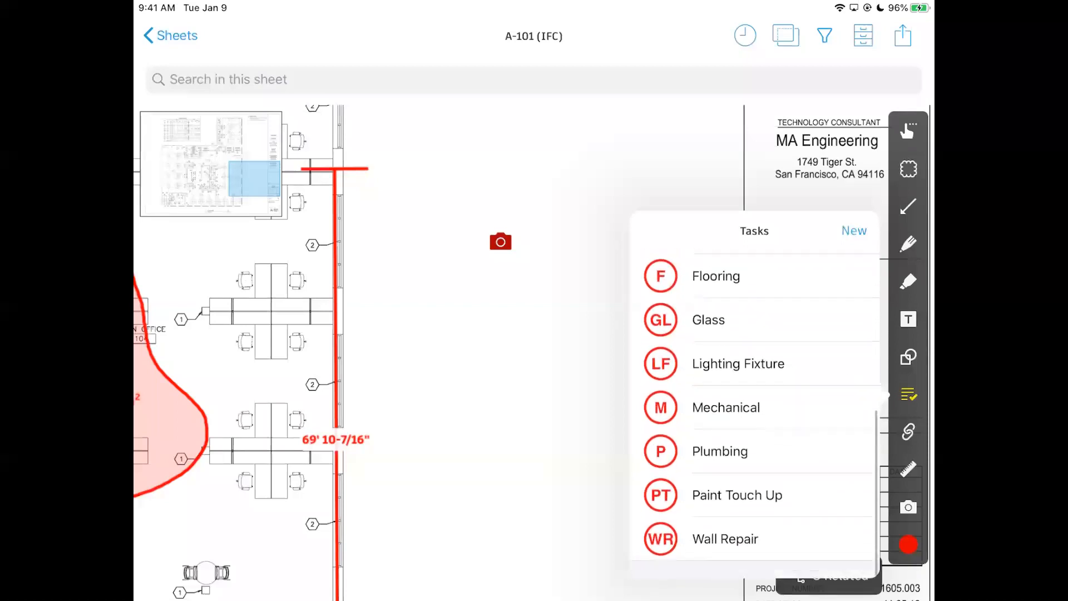
drag(800, 501, 802, 572)
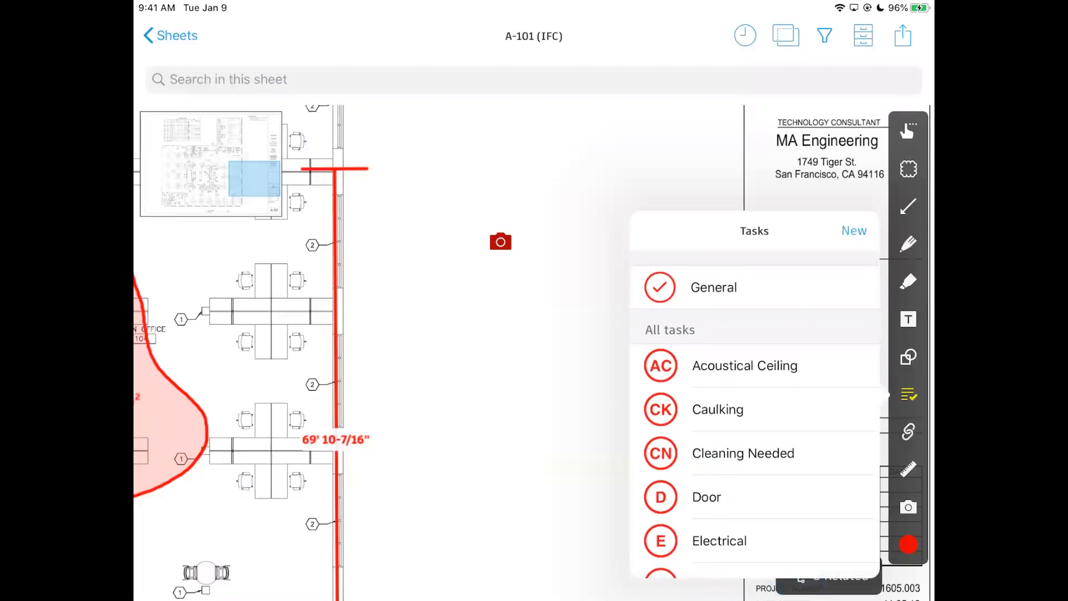
drag(781, 454, 806, 446)
click(466, 385)
Pan and zoom sheet A-101 to the open-office desks.
drag(498, 367, 839, 514)
drag(524, 410, 665, 381)
drag(489, 350, 573, 407)
scroll(573, 408, up, 5)
drag(431, 343, 605, 358)
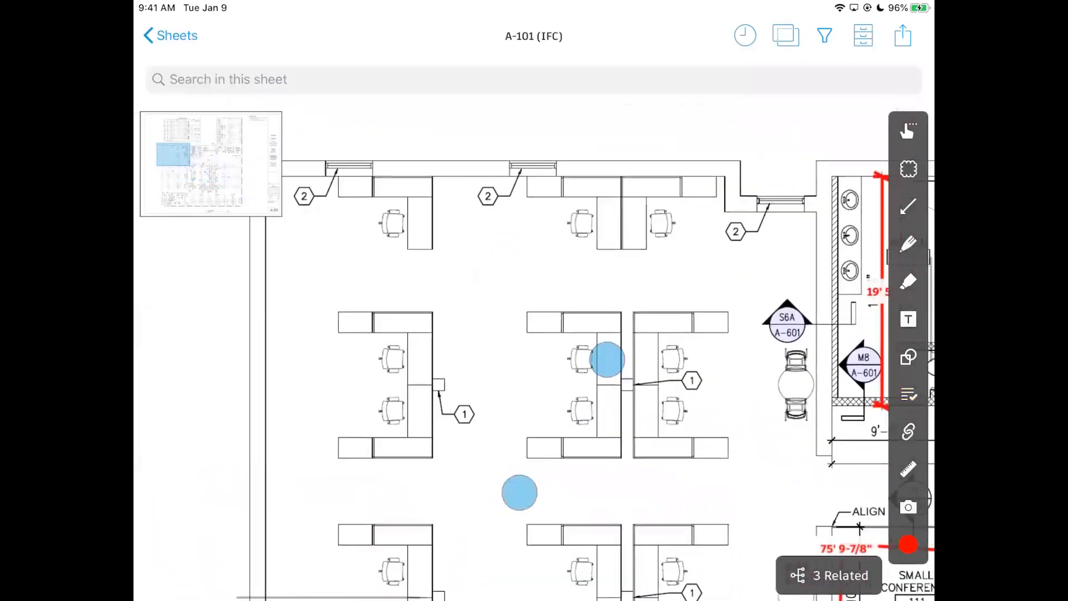
scroll(561, 425, down, 5)
scroll(572, 390, up, 3)
scroll(572, 389, down, 3)
scroll(549, 361, up, 5)
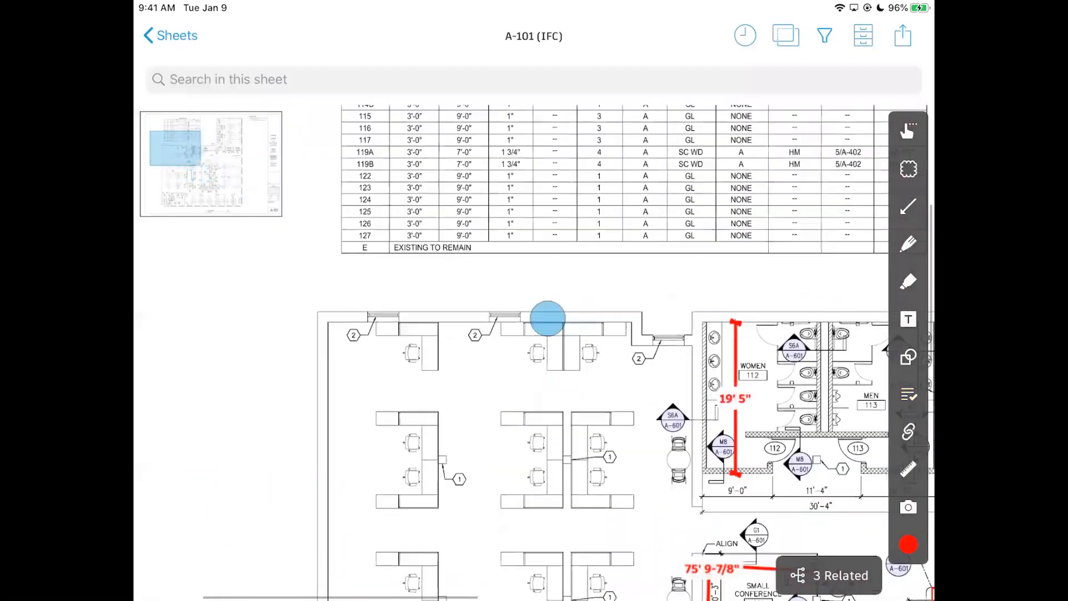
click(909, 427)
click(909, 436)
Place a Cleaning Needed task beside the desks and assign it to a team member.
click(908, 395)
click(800, 453)
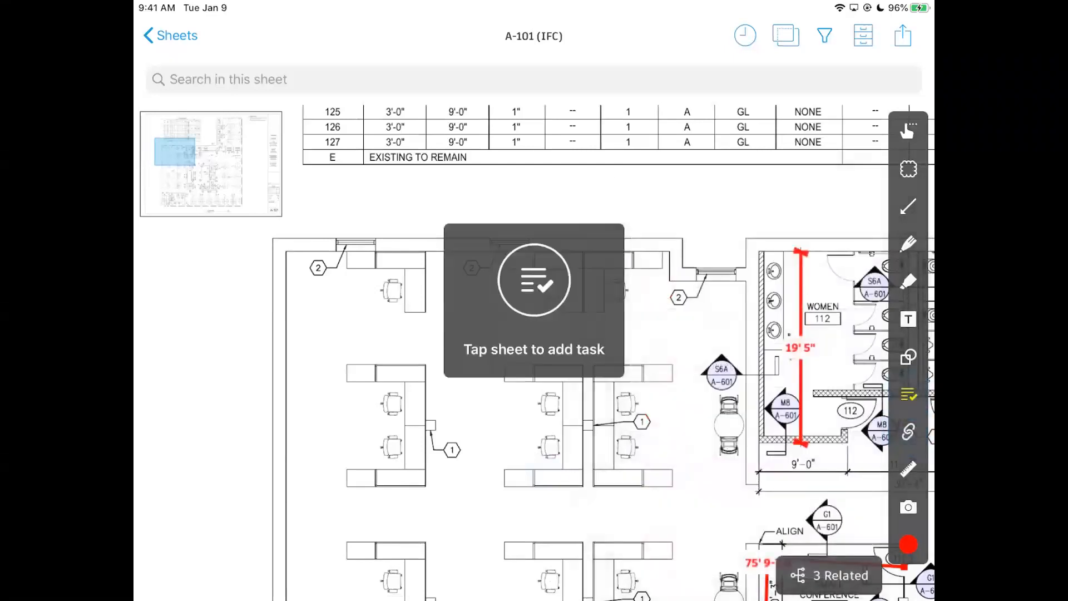
click(341, 424)
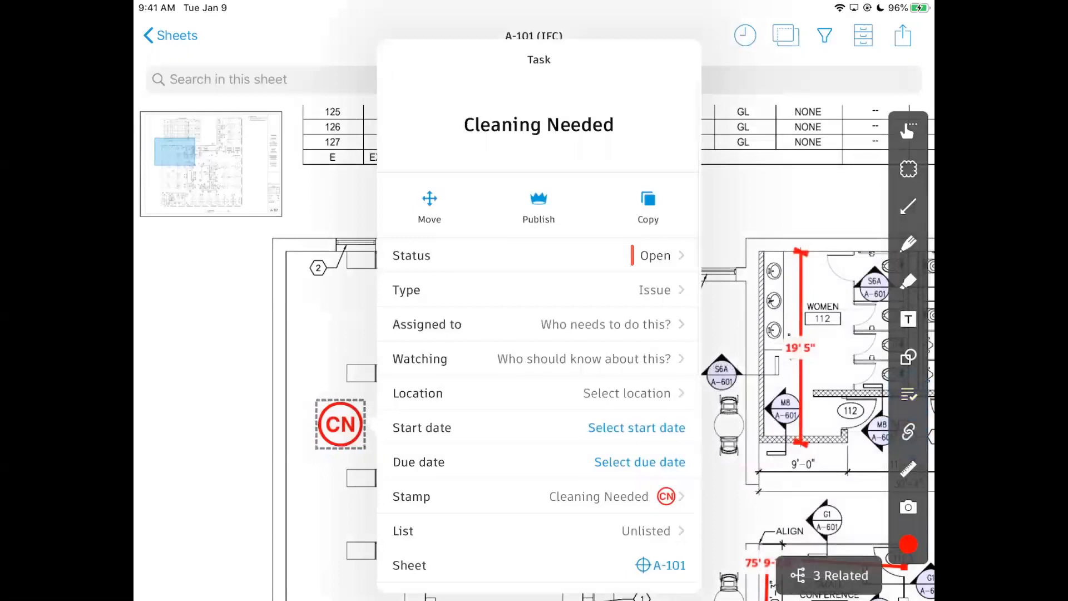
drag(603, 409, 608, 368)
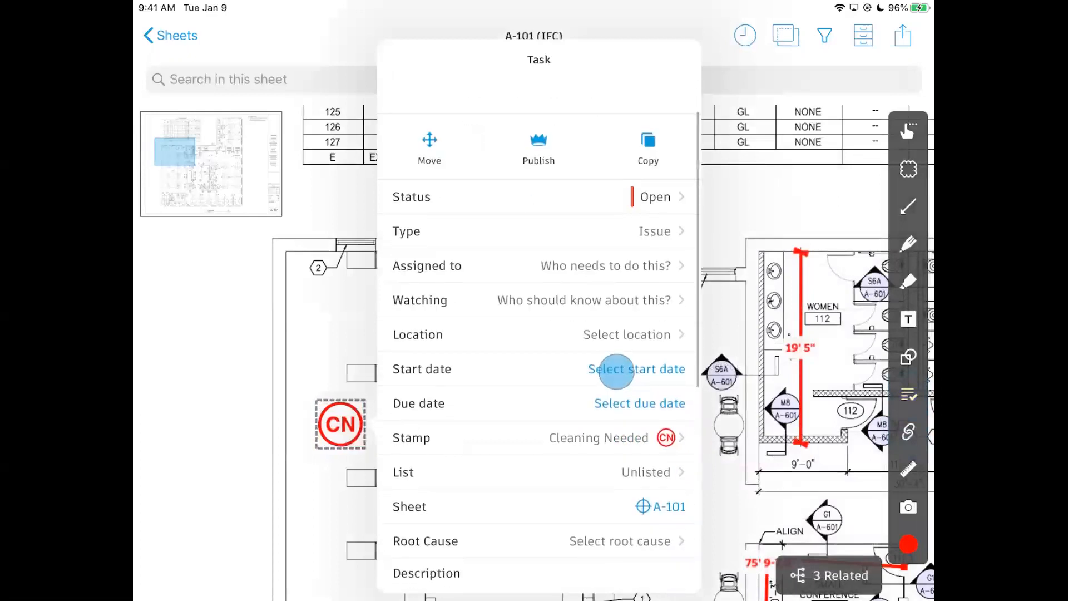
click(605, 265)
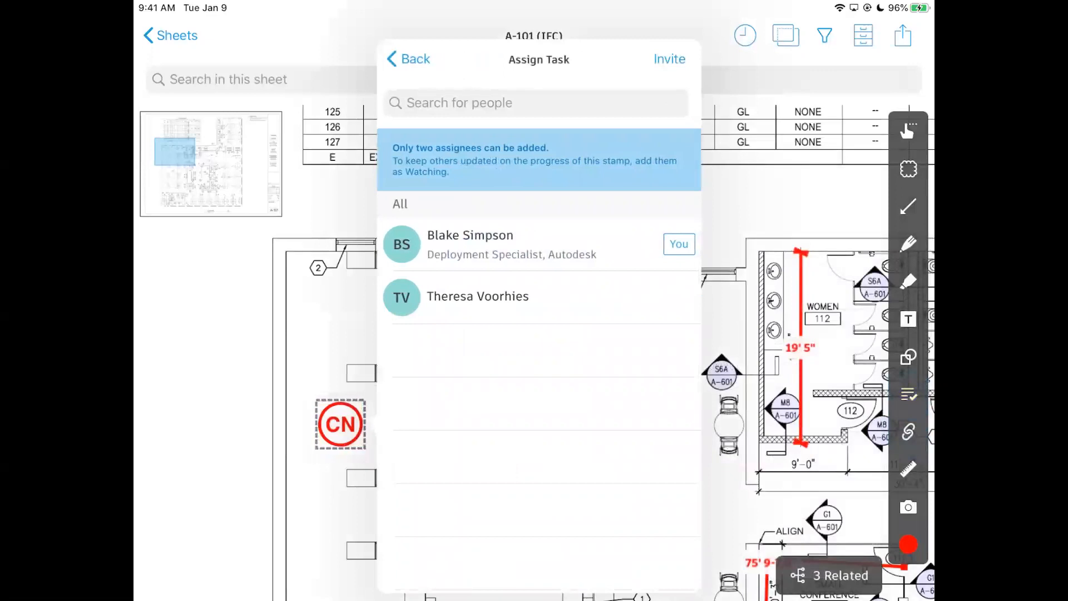
click(538, 297)
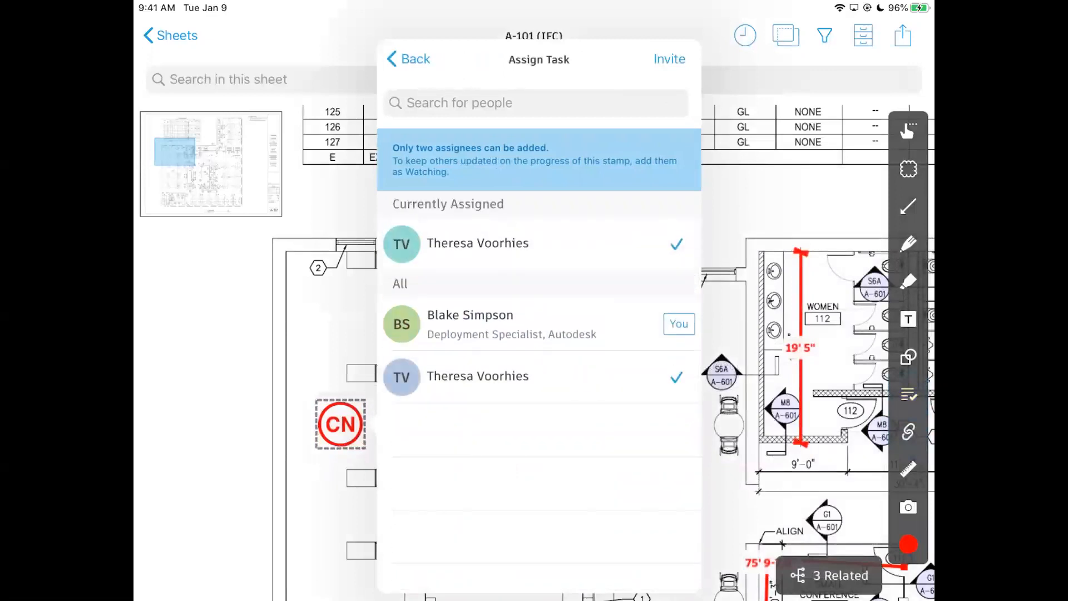
click(415, 58)
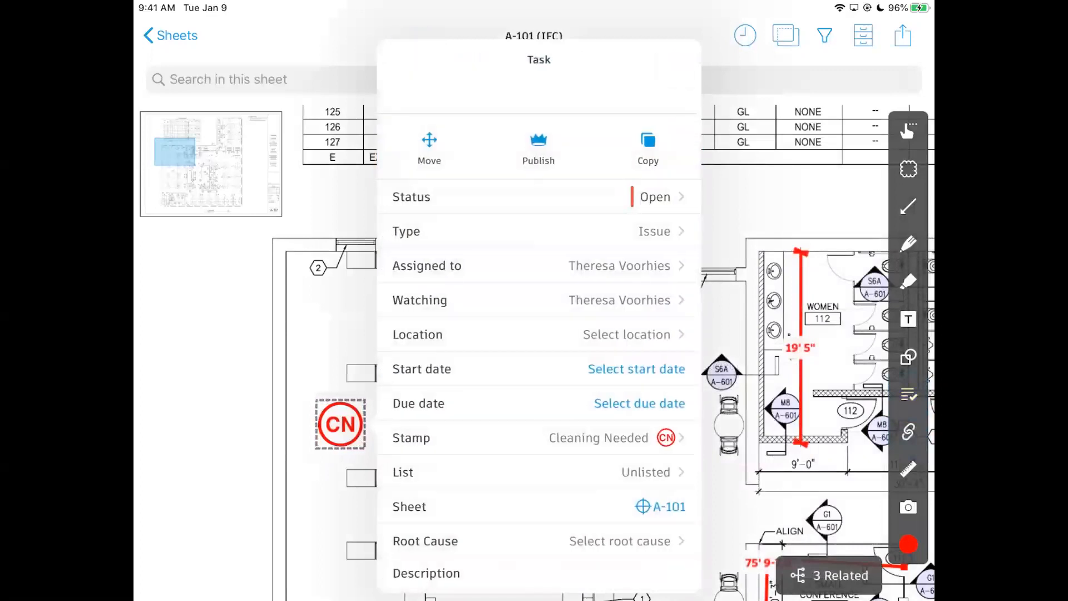
Review the task details, then close them, leaving the CN task among the workstations.
drag(594, 345, 587, 291)
drag(635, 336, 639, 289)
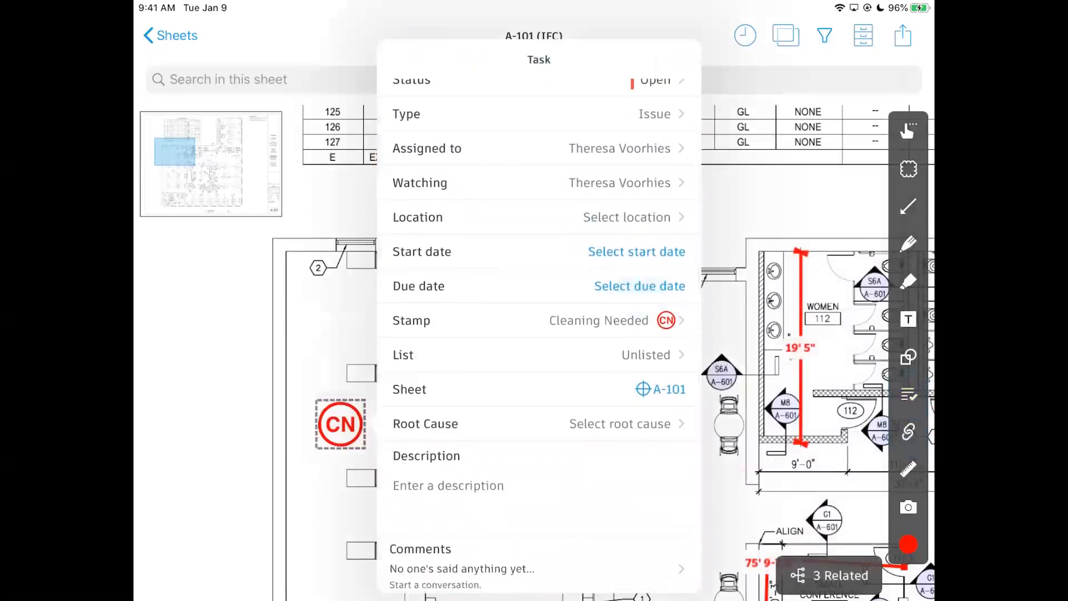
drag(628, 459, 644, 350)
drag(475, 429, 562, 324)
drag(569, 381, 565, 319)
drag(568, 409, 575, 343)
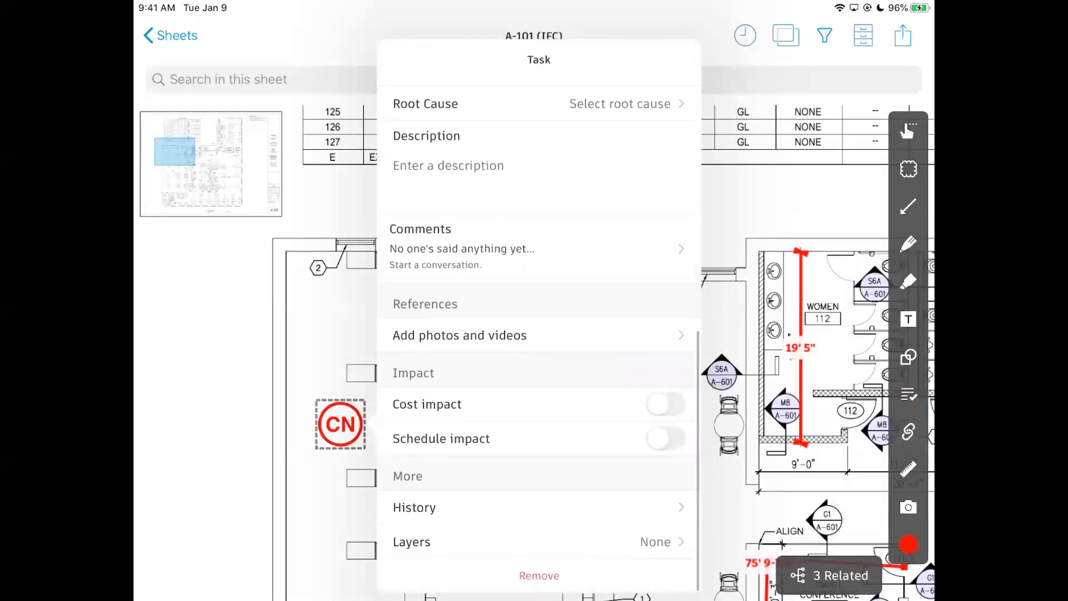
drag(583, 397, 603, 539)
drag(631, 340, 625, 470)
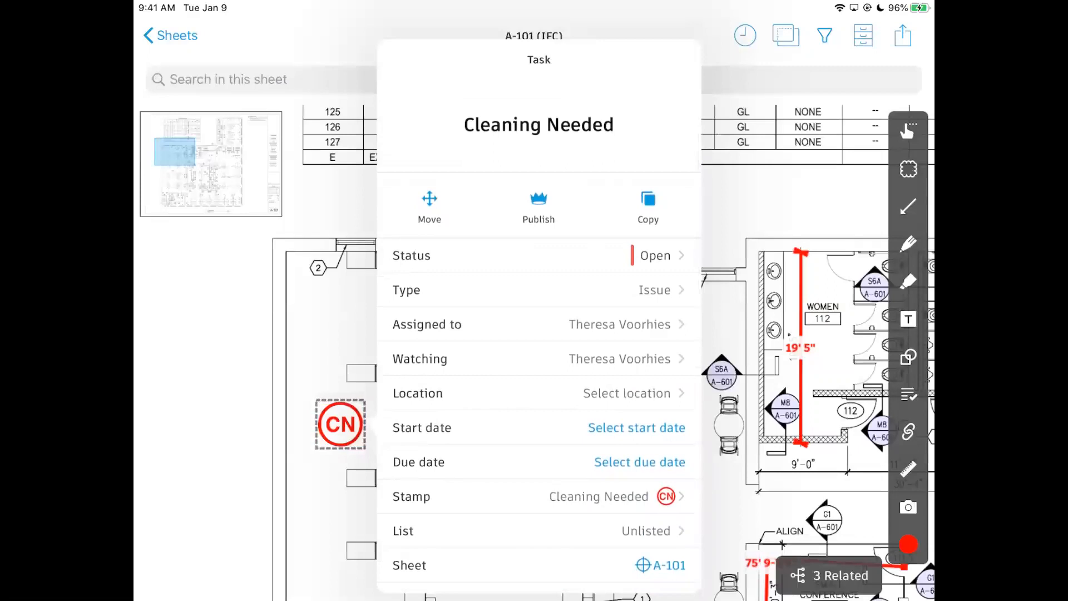
click(805, 477)
scroll(532, 470, down, 3)
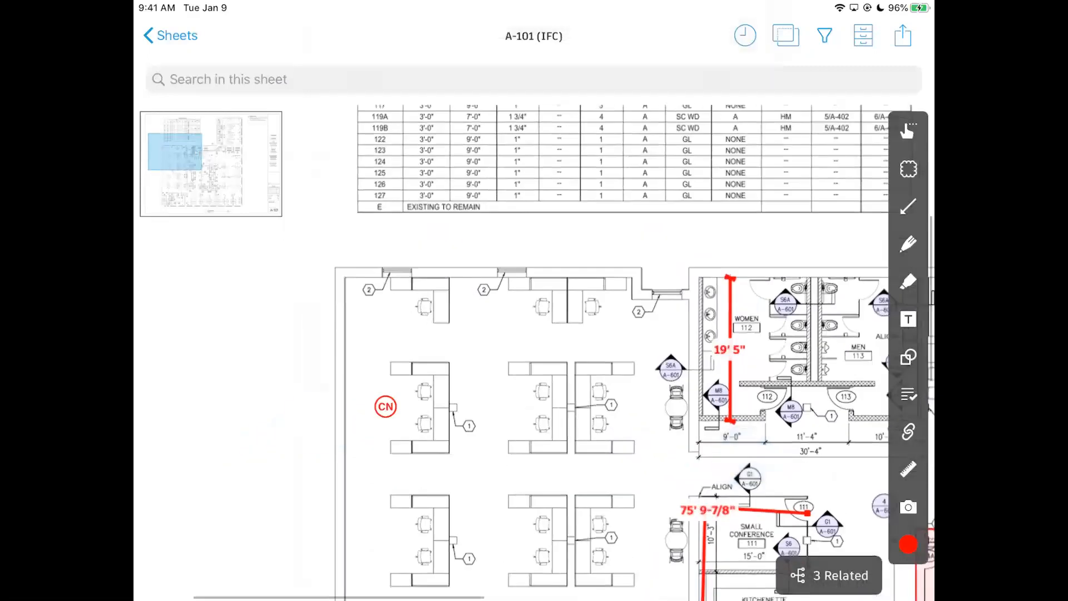
scroll(538, 461, up, 5)
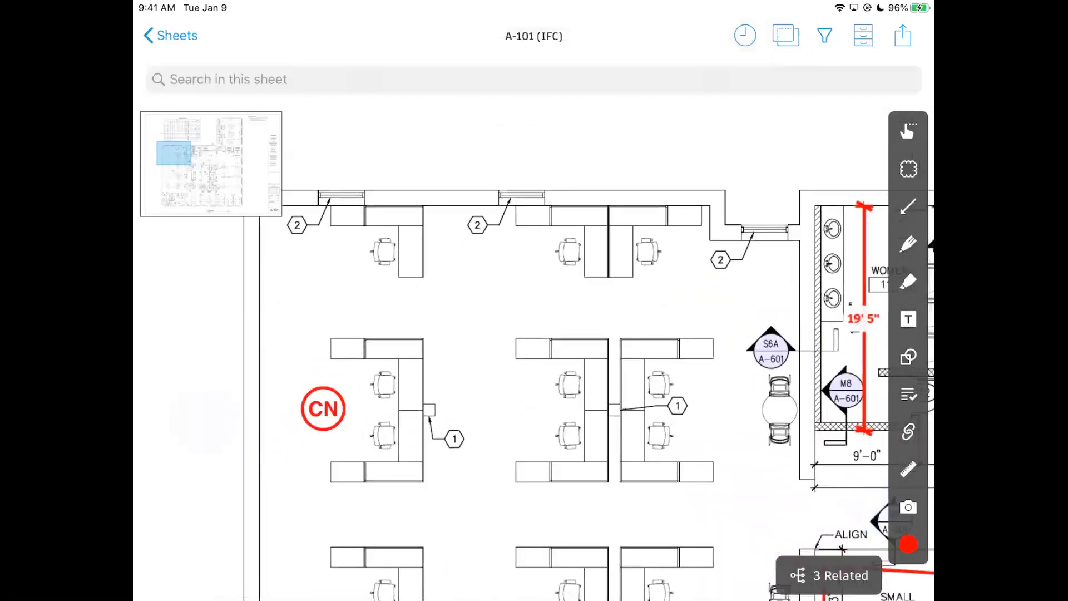
scroll(525, 432, up, 3)
click(305, 388)
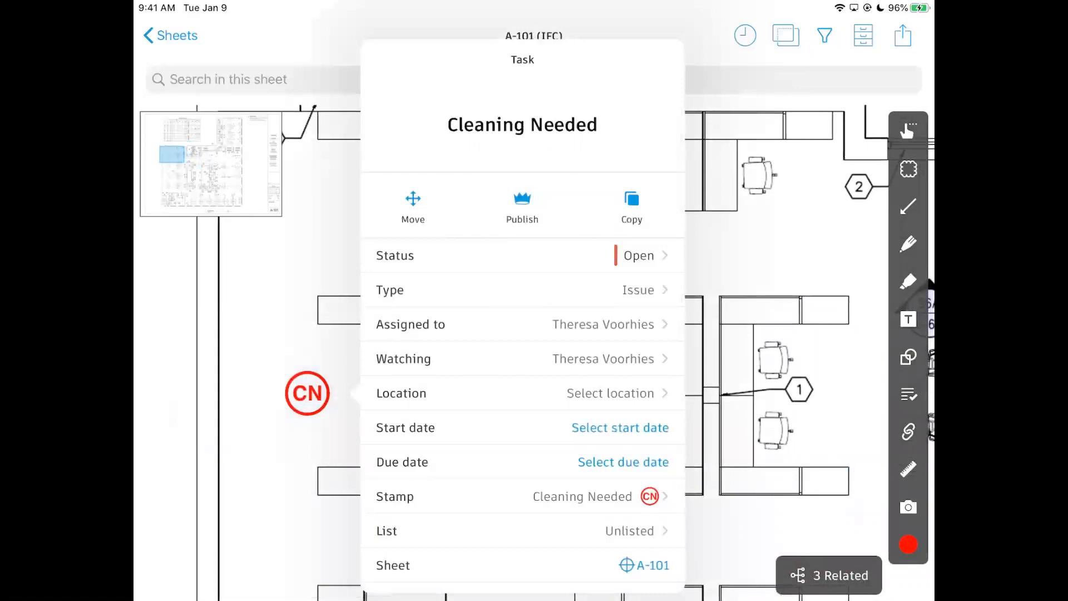
click(228, 448)
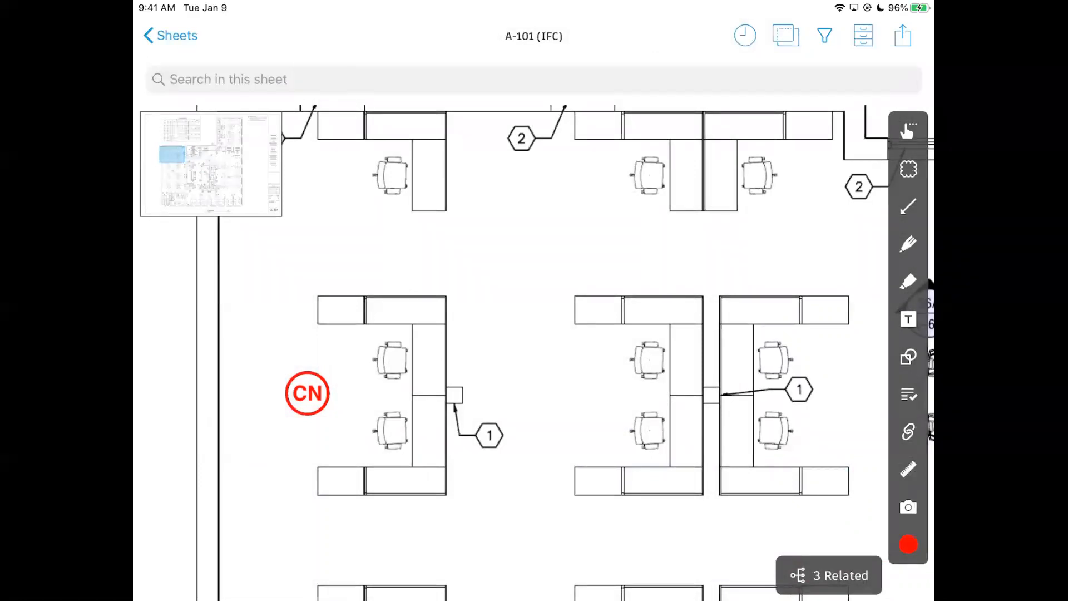
mouse_move(351, 192)
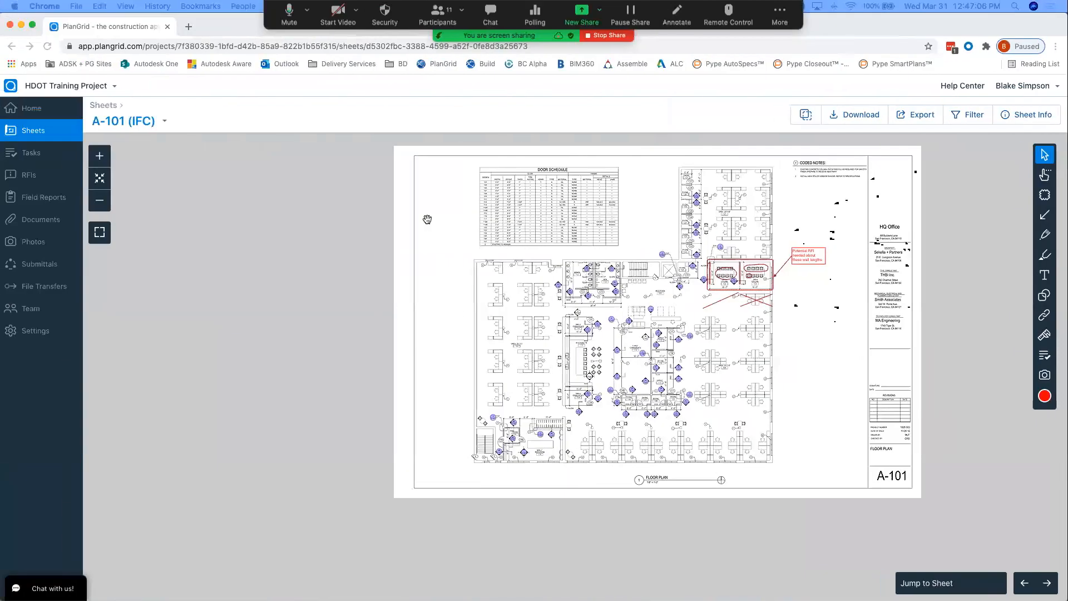
scroll(722, 255, up, 3)
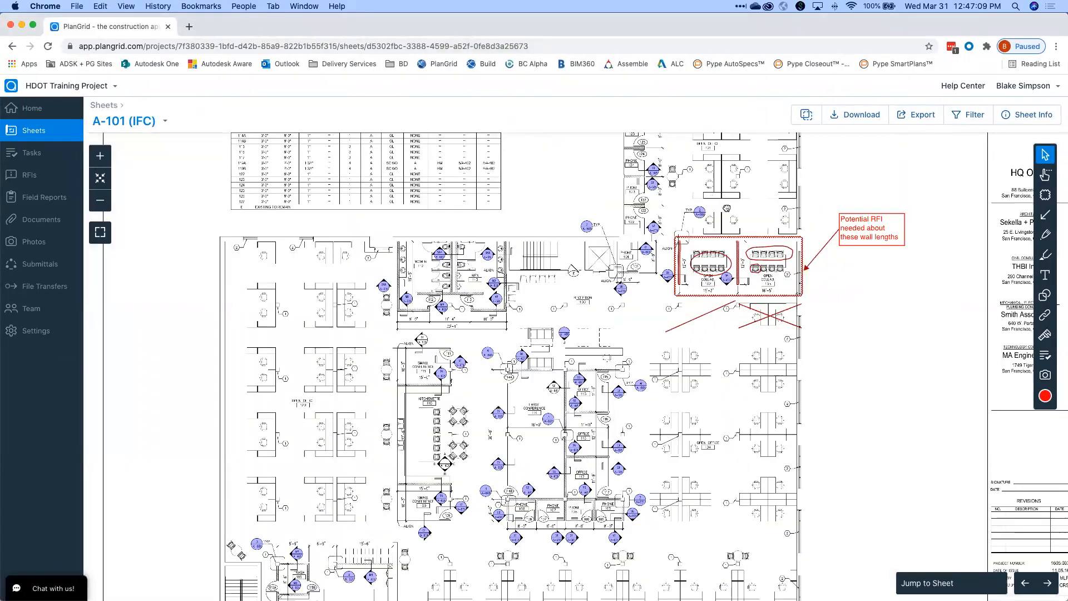
click(47, 47)
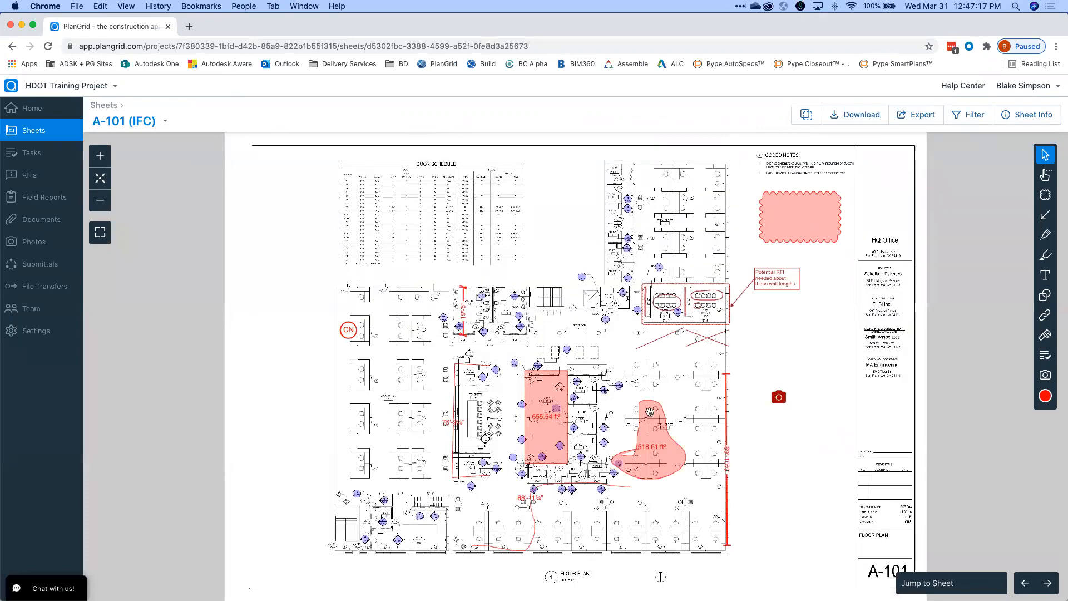
scroll(798, 251, up, 5)
scroll(851, 270, down, 5)
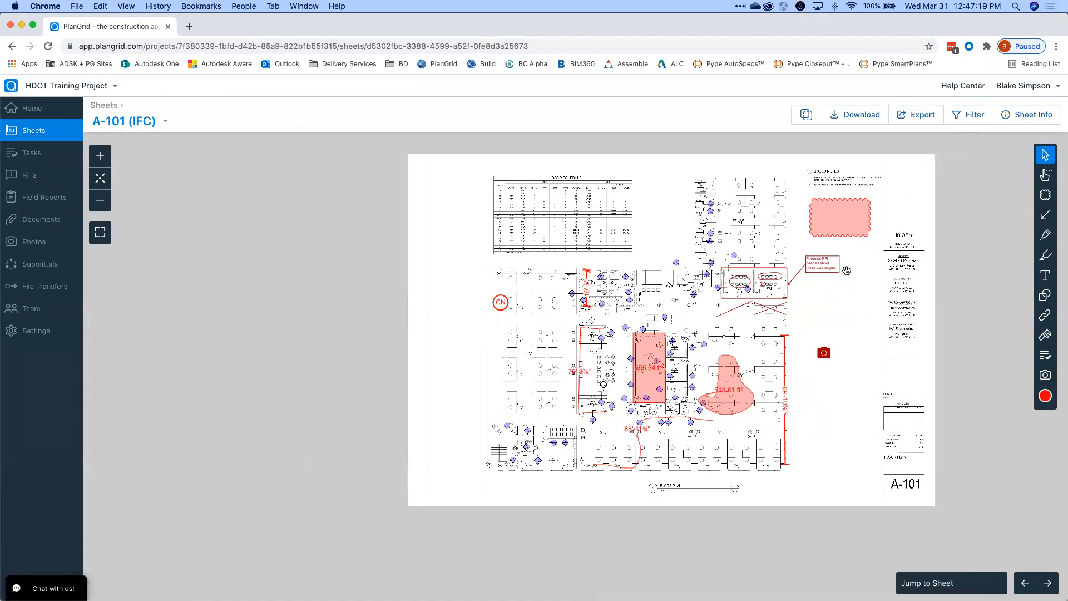
scroll(828, 265, up, 4)
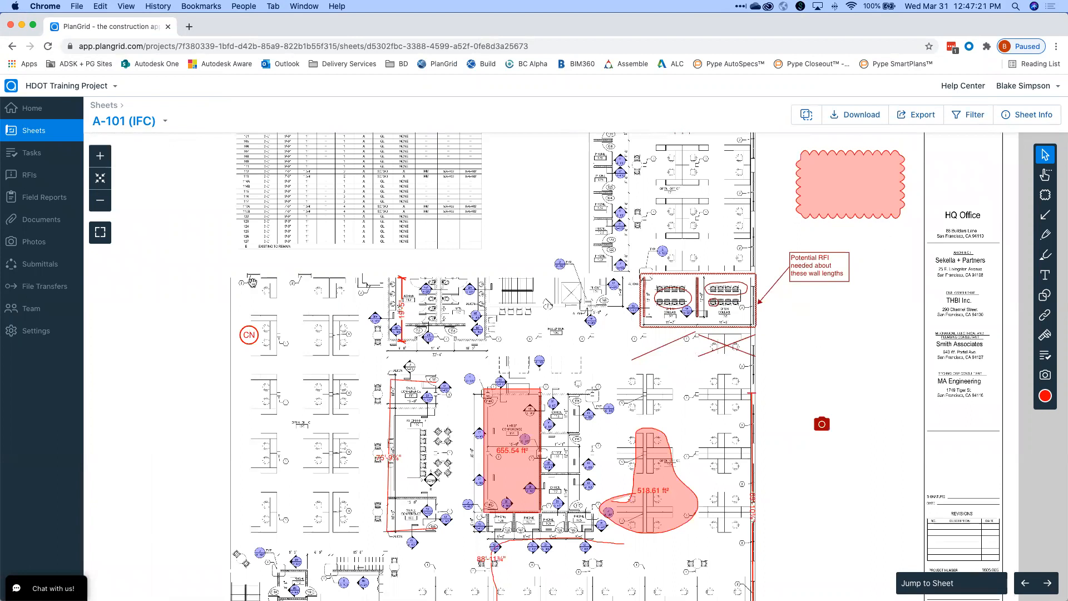
drag(580, 345, 573, 320)
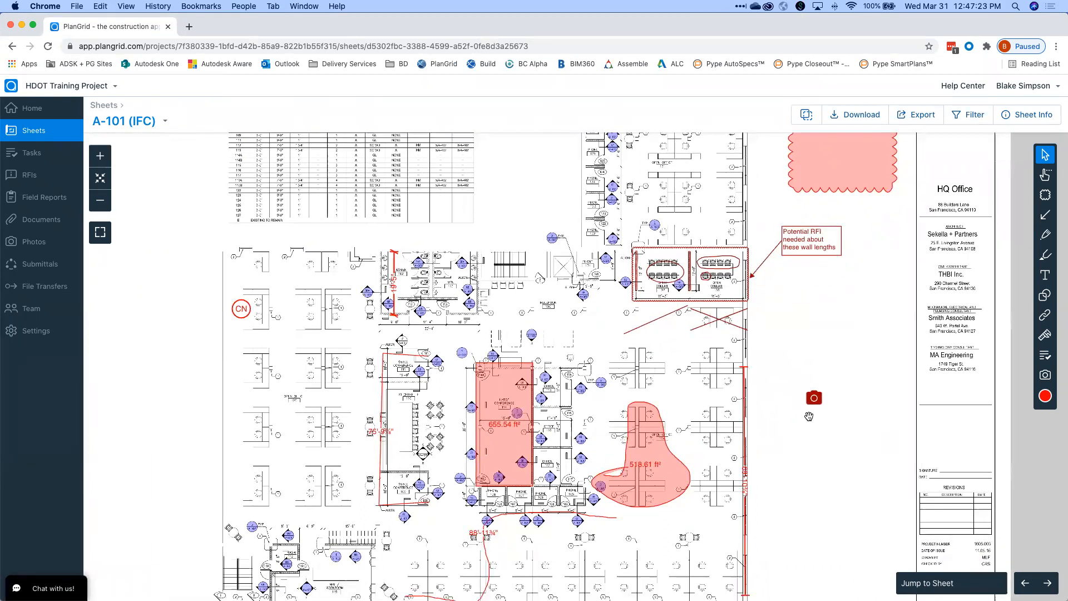
click(813, 398)
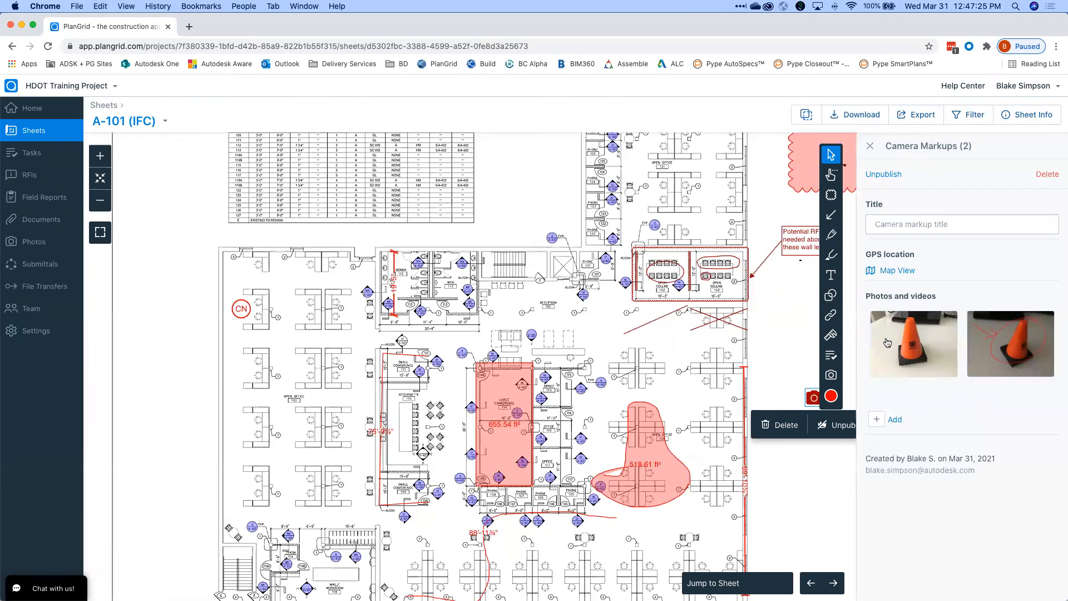
click(760, 349)
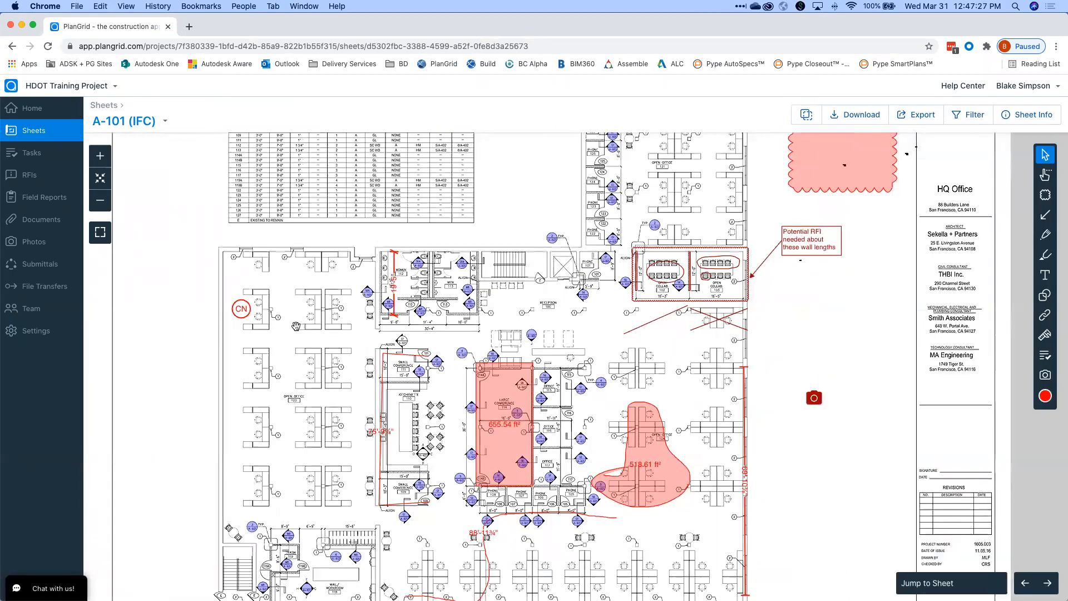
click(246, 317)
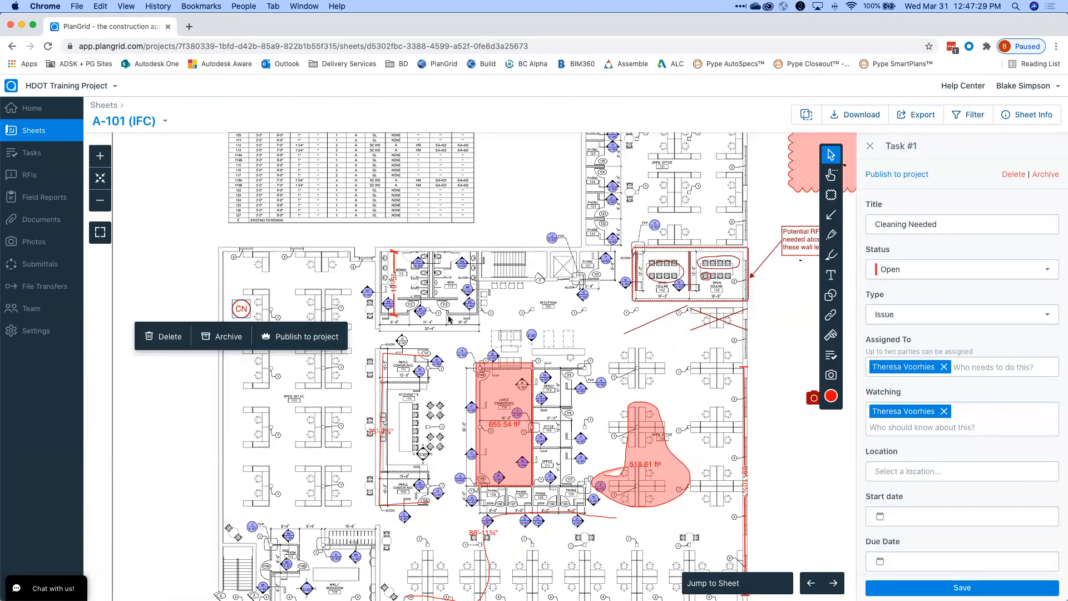
click(519, 326)
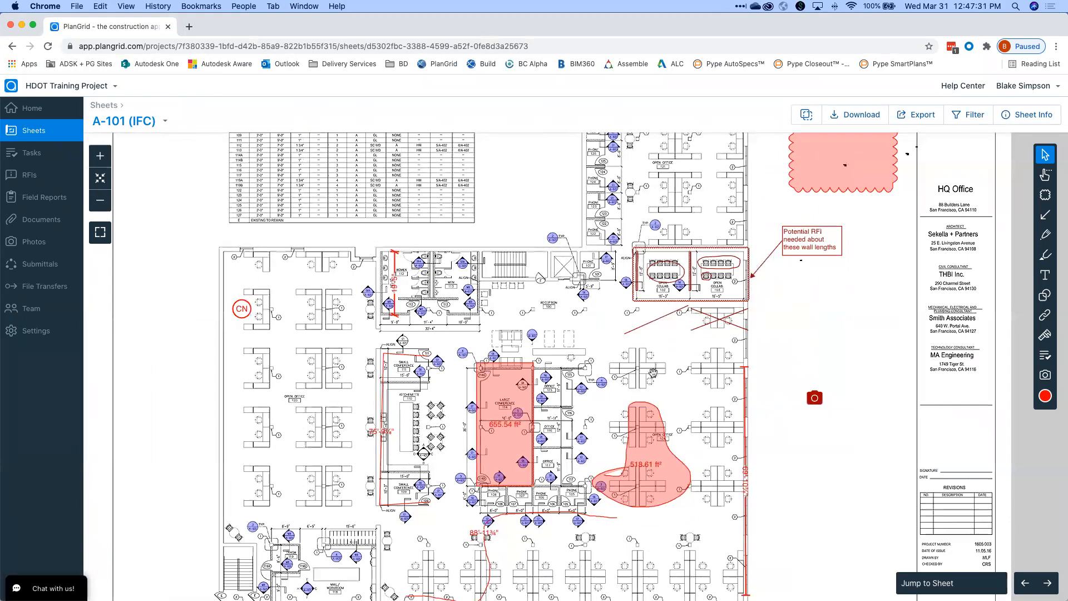
scroll(696, 366, down, 5)
scroll(761, 350, up, 5)
drag(760, 350, 721, 326)
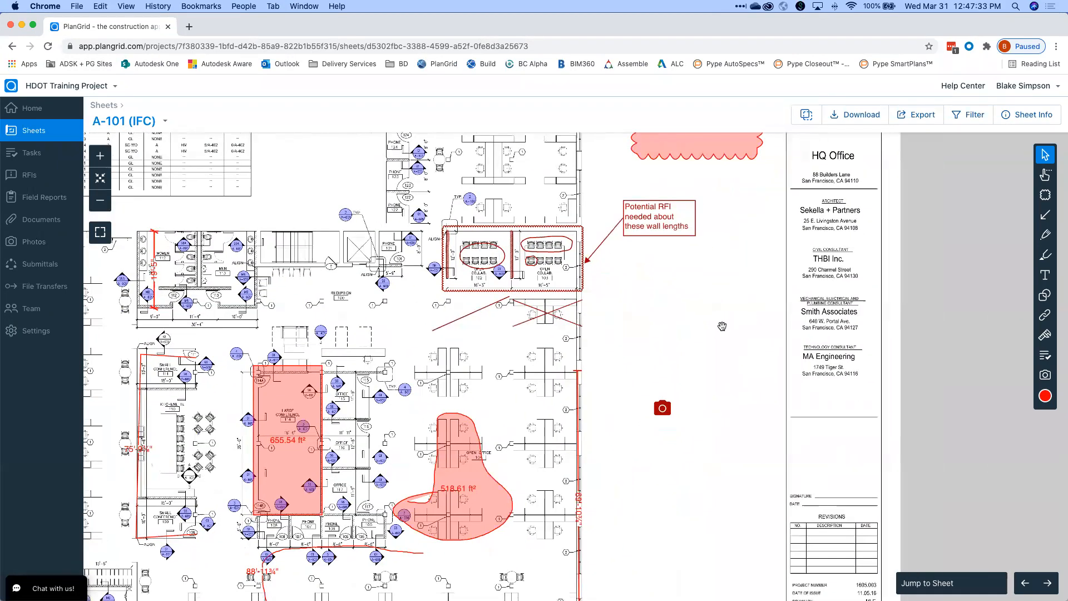
scroll(721, 326, down, 5)
scroll(722, 326, up, 5)
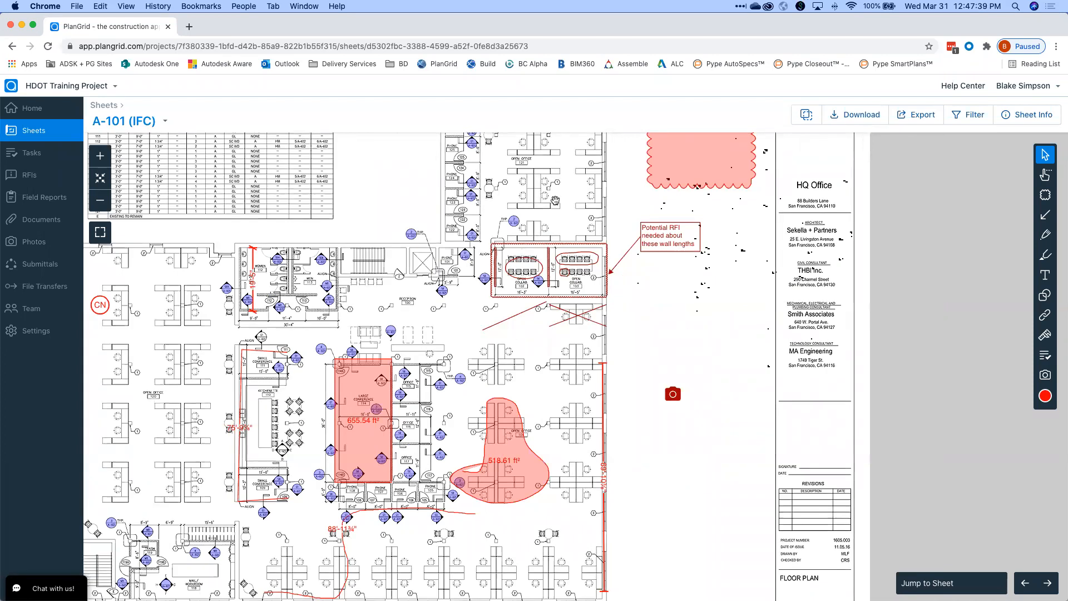
scroll(729, 266, left, 4)
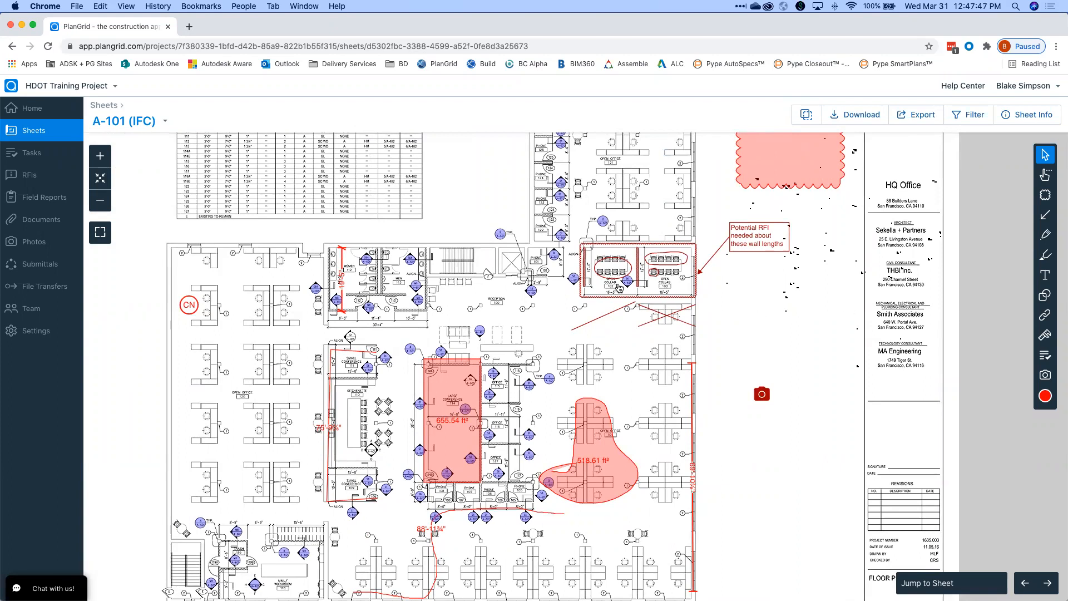
scroll(194, 306, up, 2)
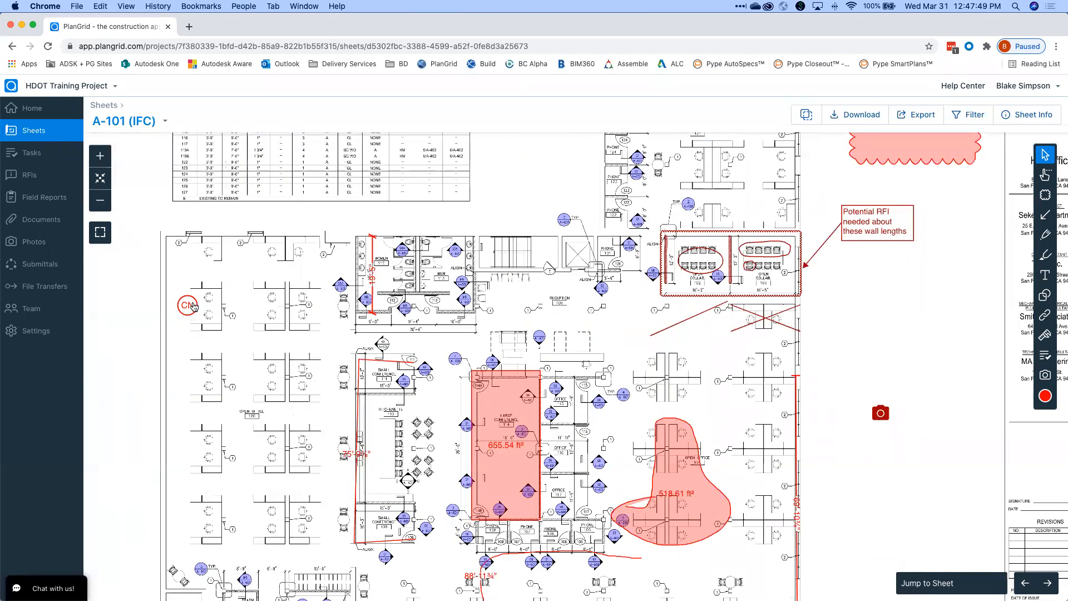
scroll(195, 306, up, 2)
click(194, 307)
click(272, 281)
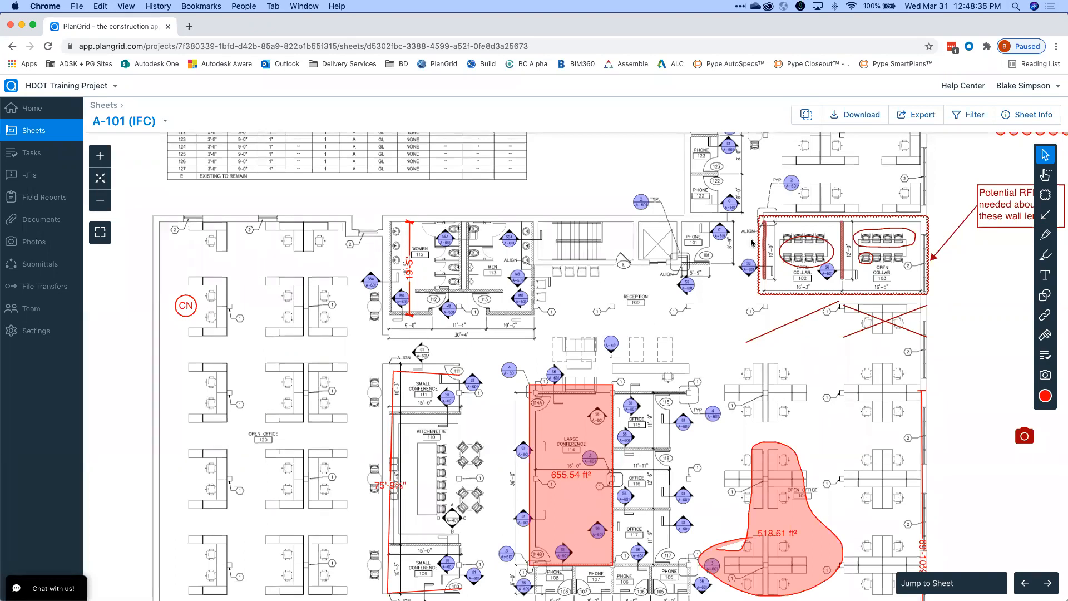
drag(723, 241, 719, 244)
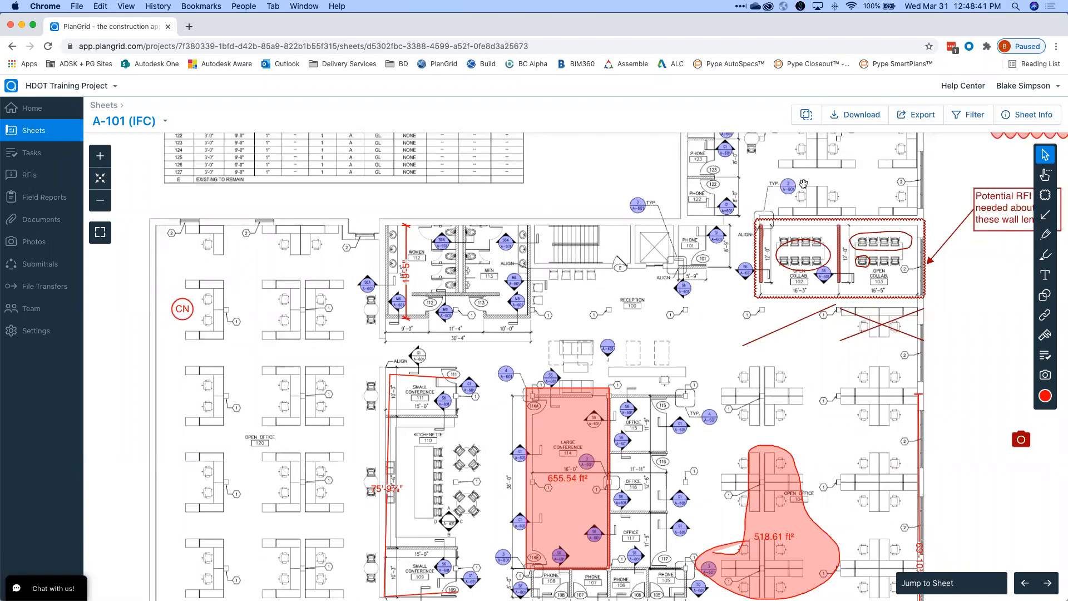
scroll(802, 184, down, 2)
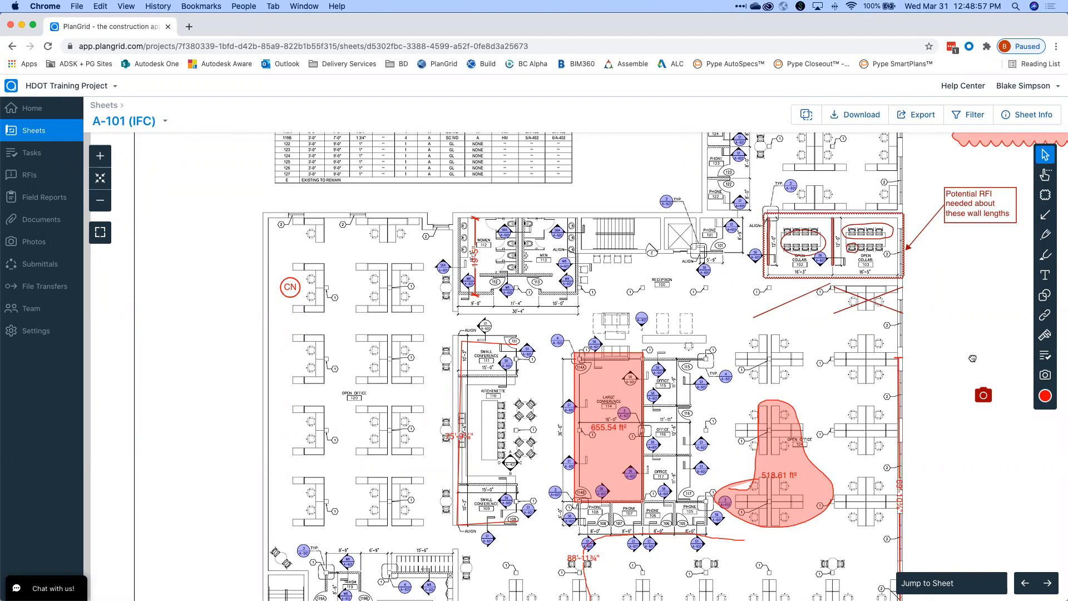
scroll(969, 358, down, 5)
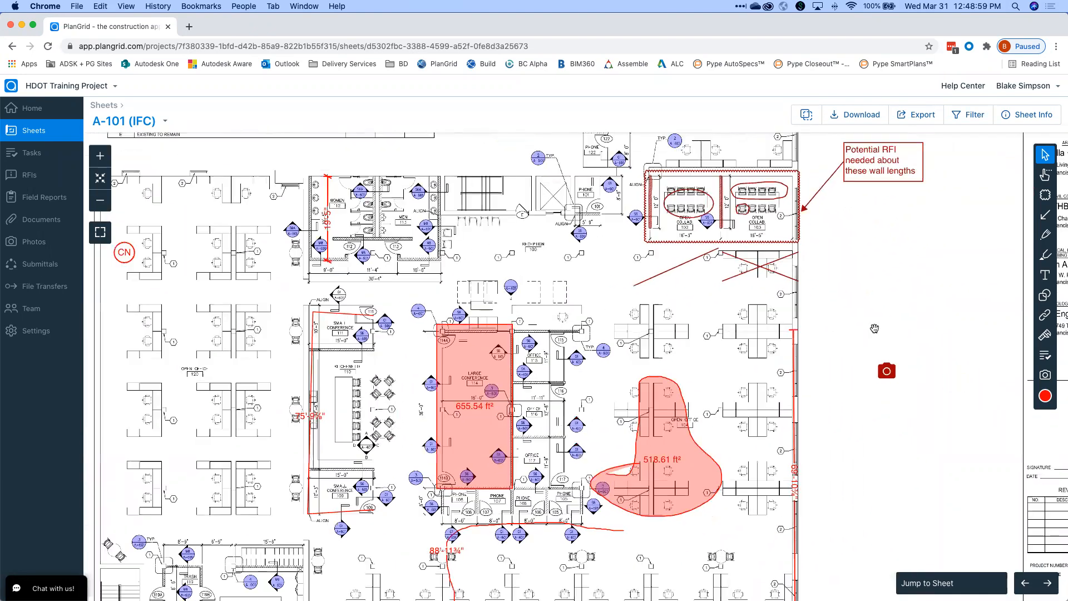
scroll(874, 332, up, 2)
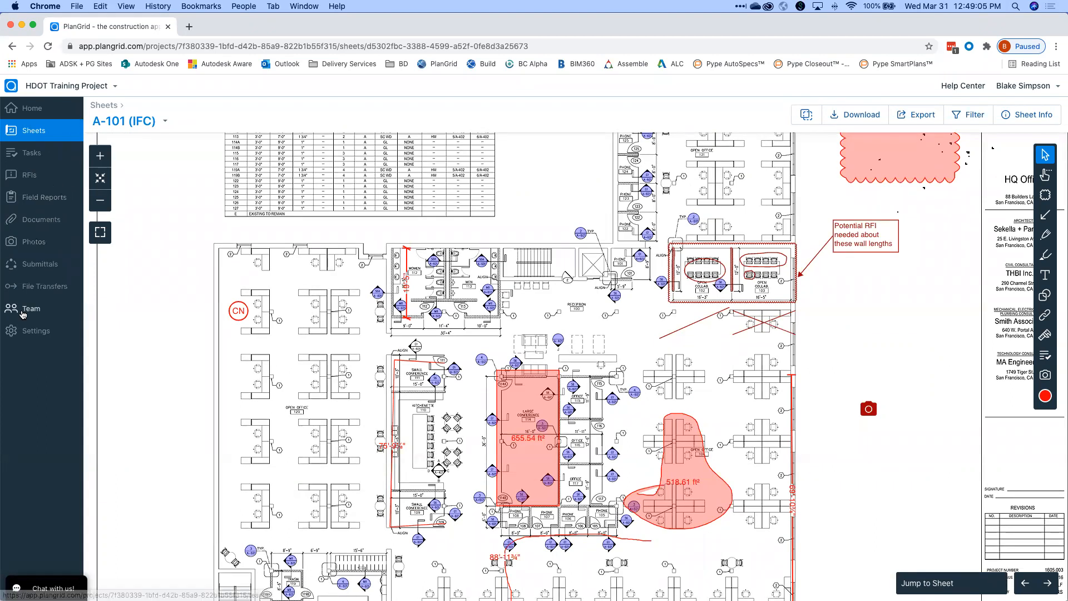
Open the project photos and view the second cone photo's details and map location.
click(39, 241)
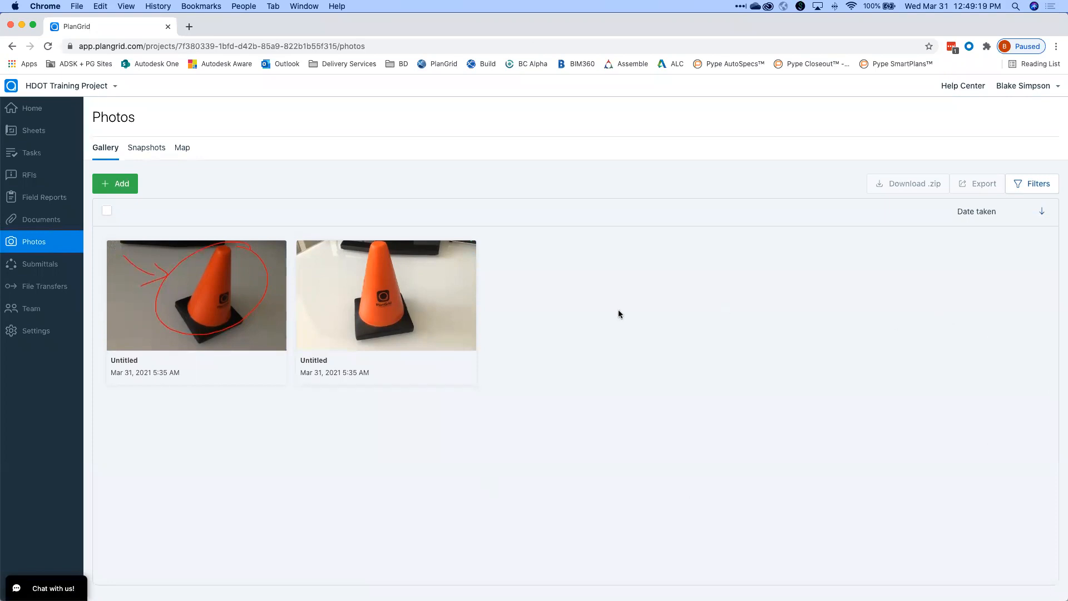
click(367, 286)
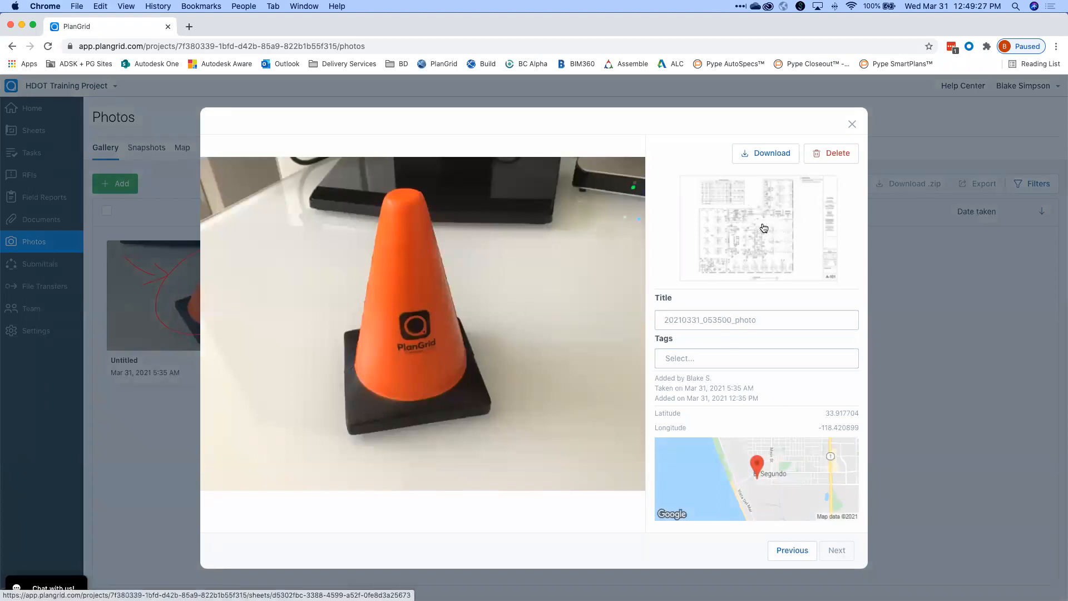
click(757, 473)
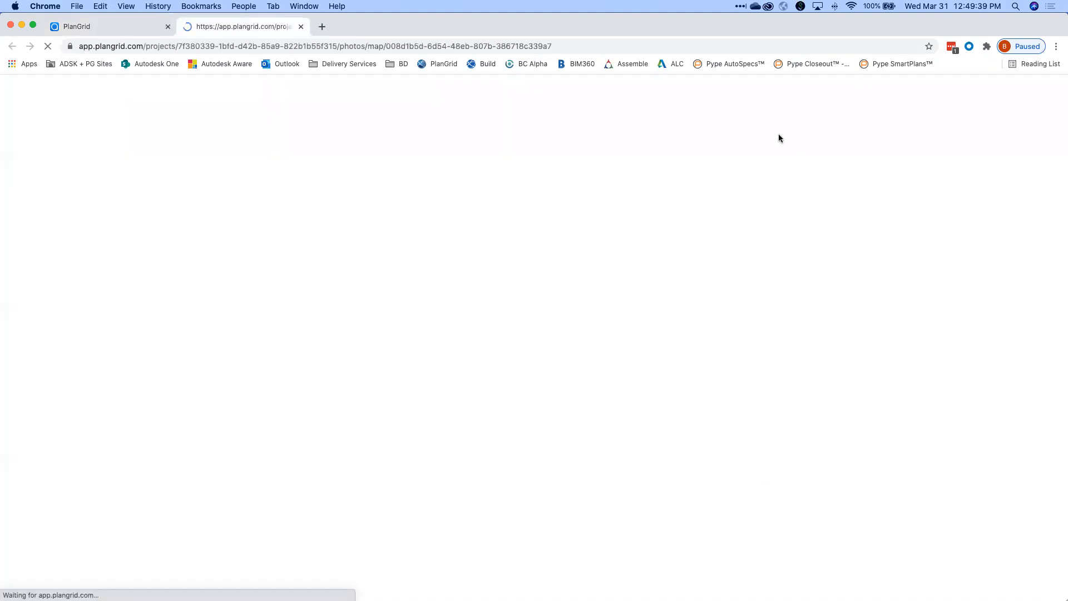
drag(876, 22, 875, 133)
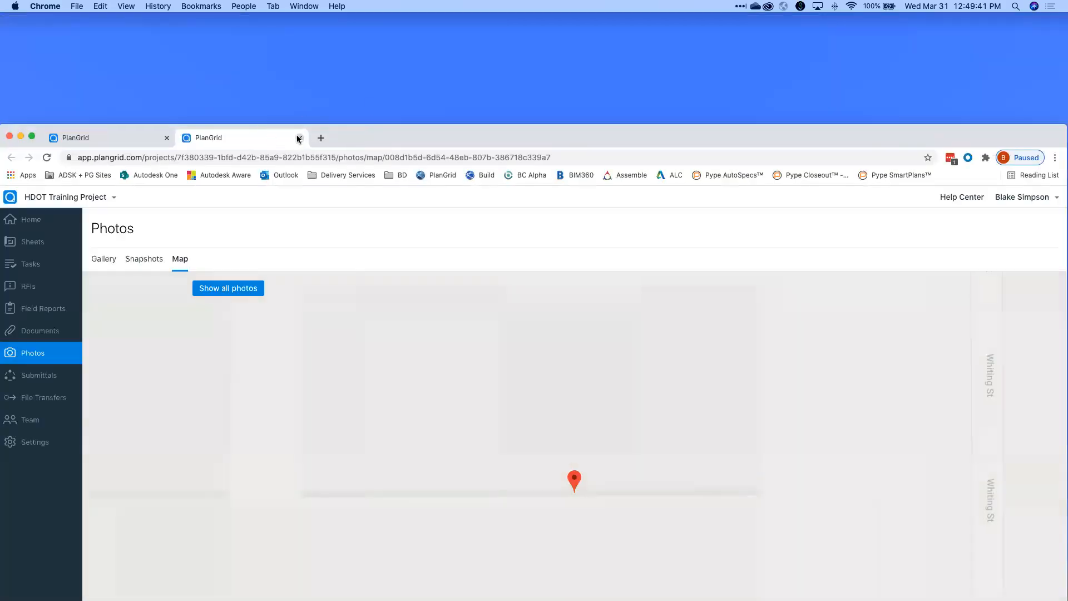
Close the map tab and the photo details, then go to the project's task list.
click(299, 137)
double_click(297, 139)
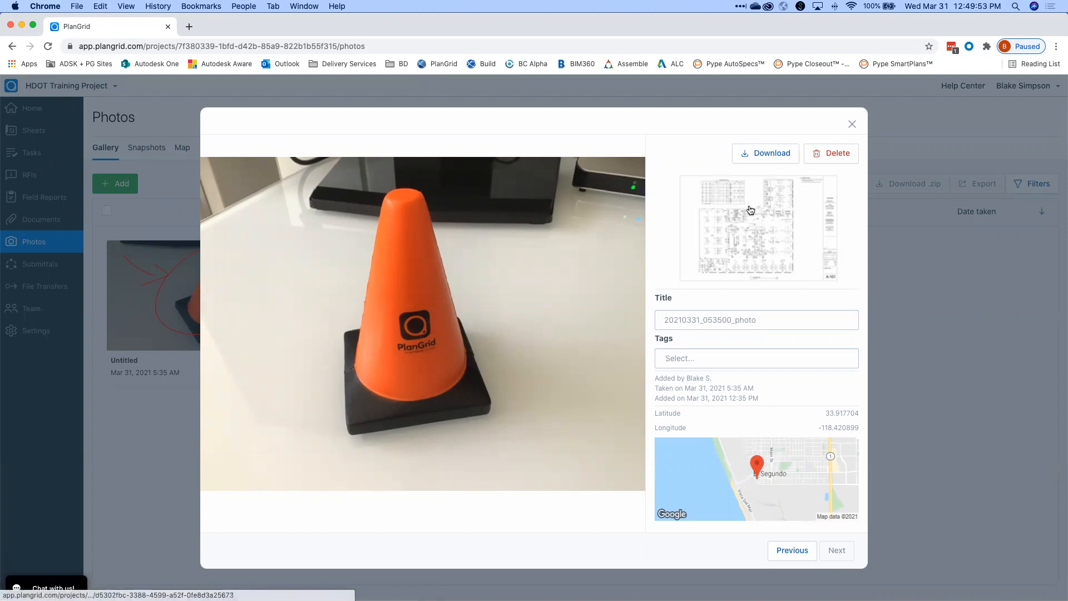
click(850, 128)
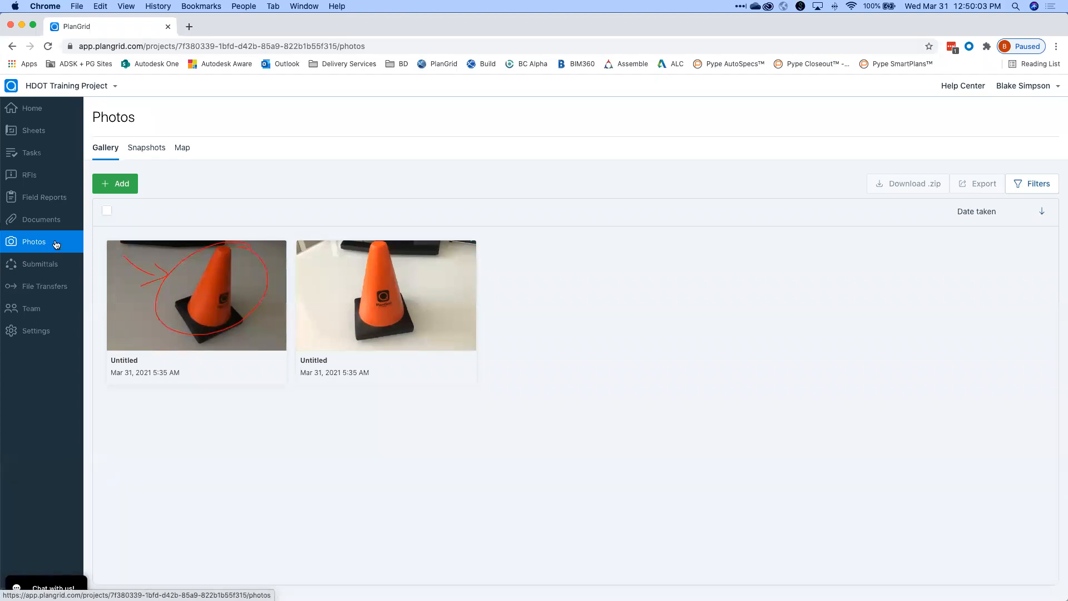
click(36, 153)
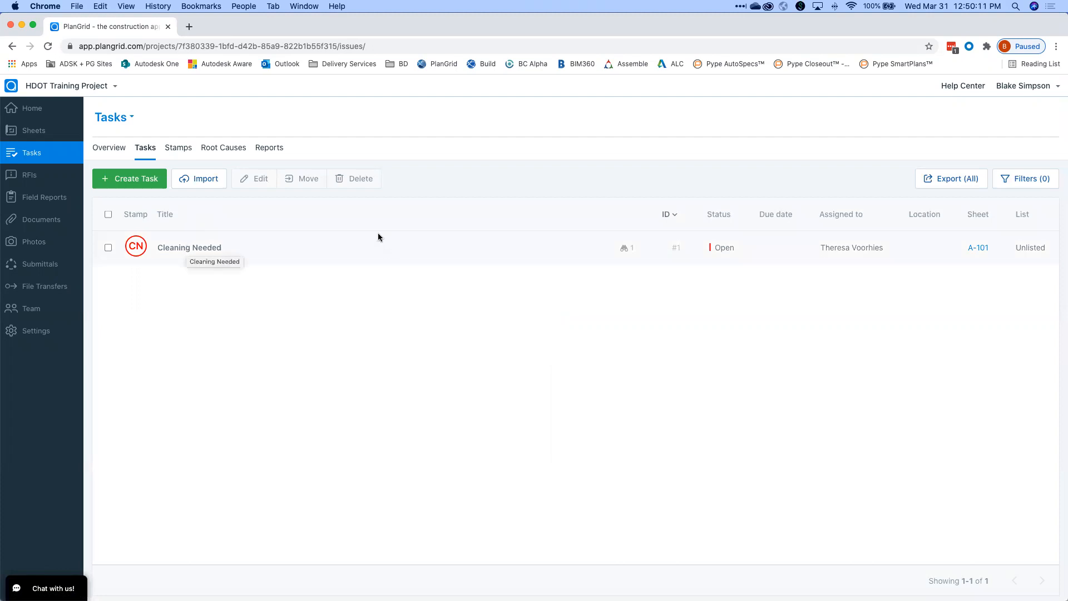
Change the Cleaning Needed task's status to Closed and save it.
click(205, 254)
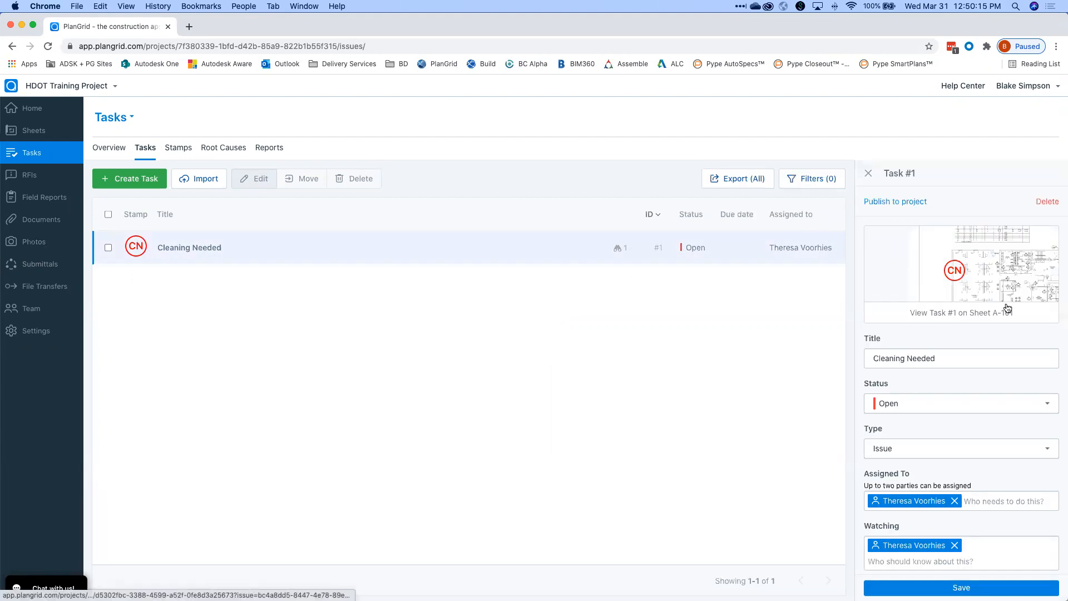
scroll(1008, 300, down, 2)
scroll(1007, 301, down, 3)
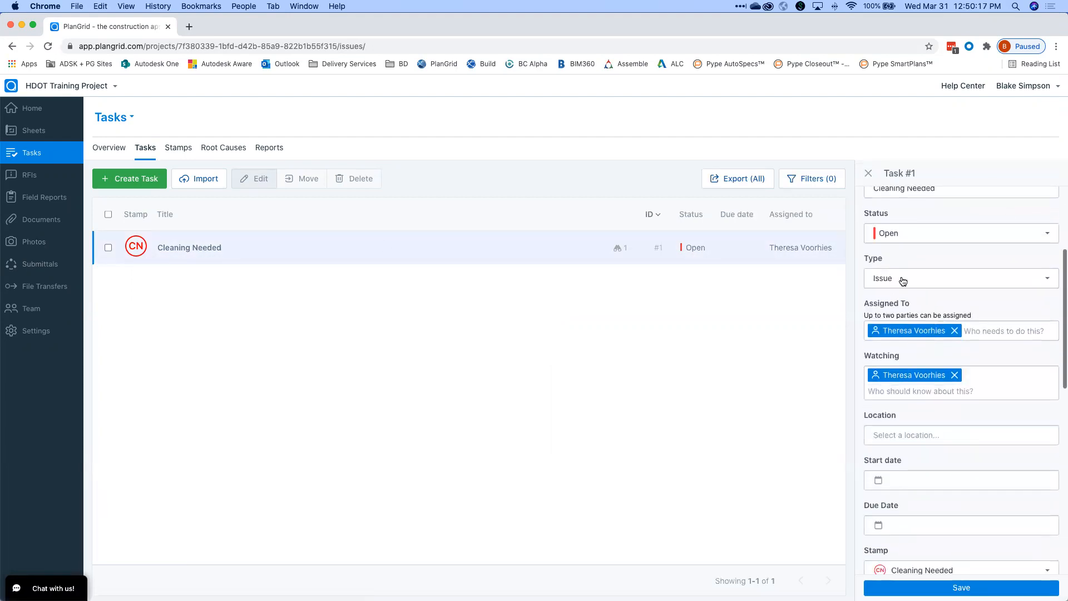
scroll(910, 279, up, 5)
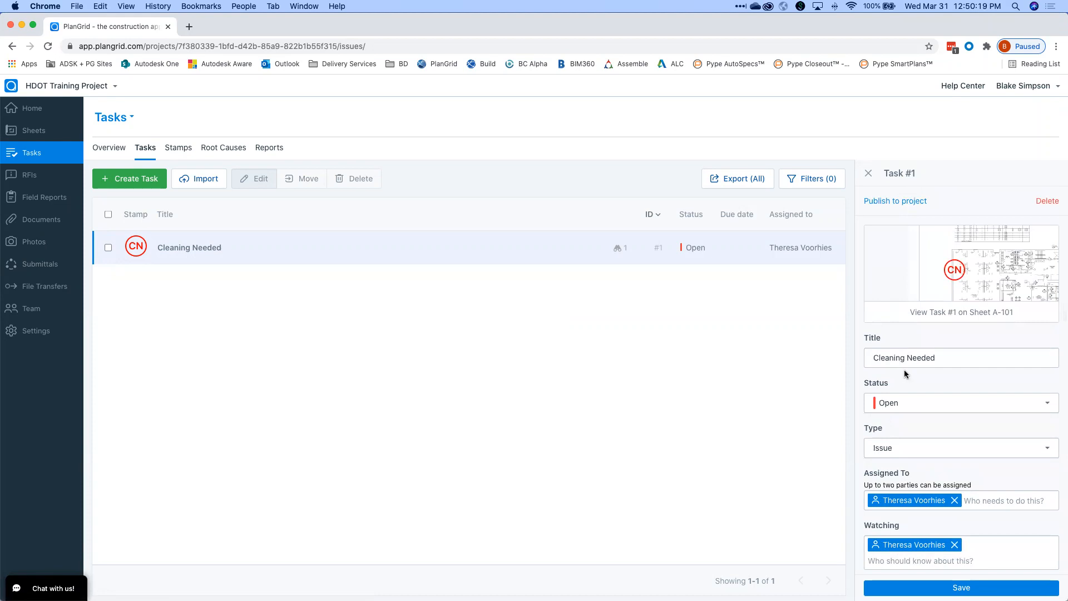
scroll(903, 369, down, 2)
click(894, 359)
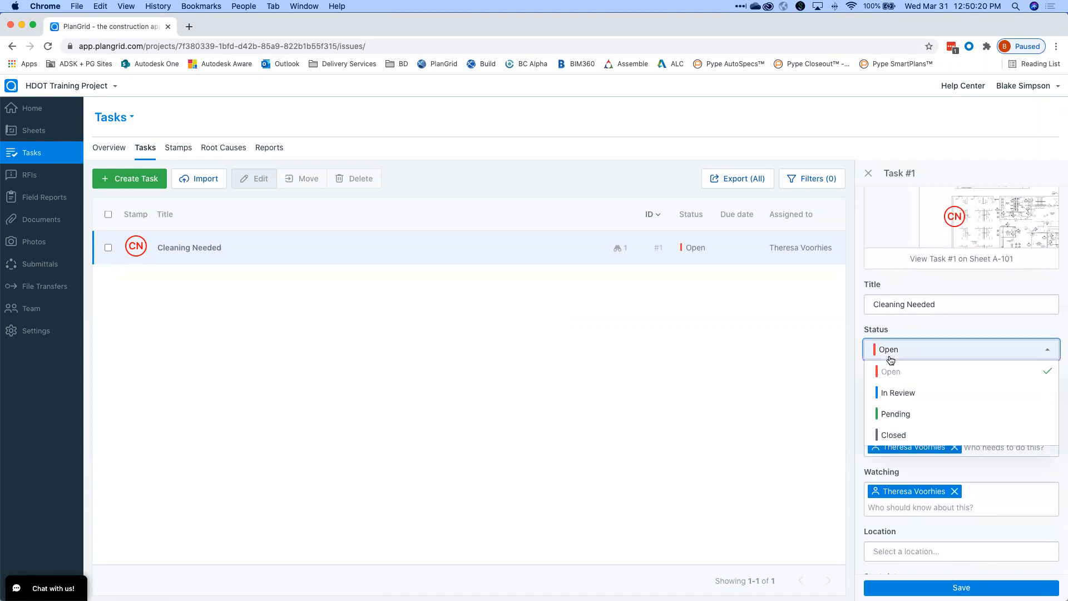
click(895, 434)
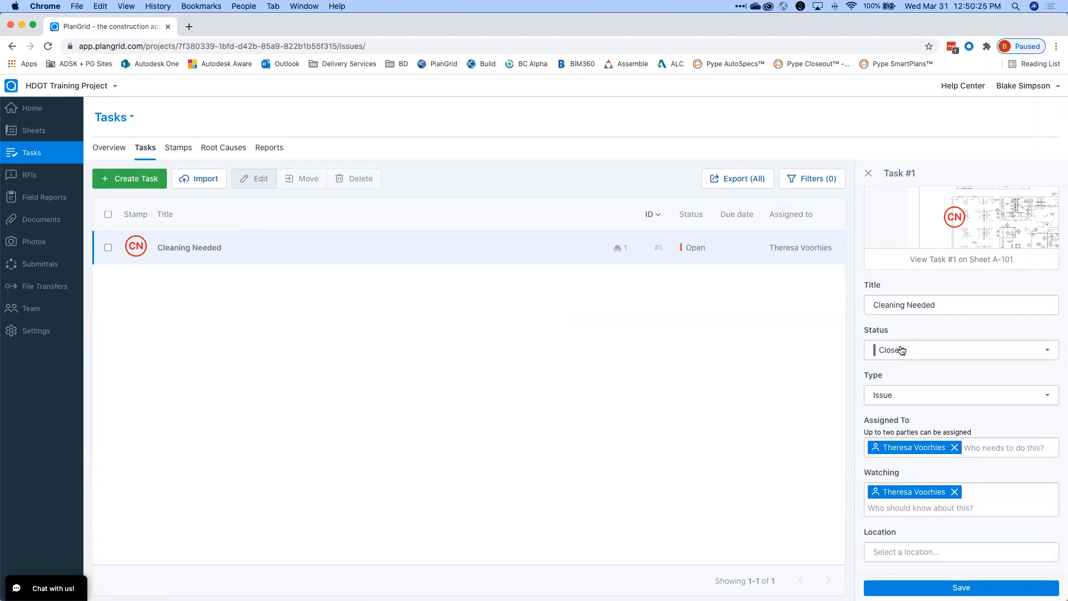
click(945, 587)
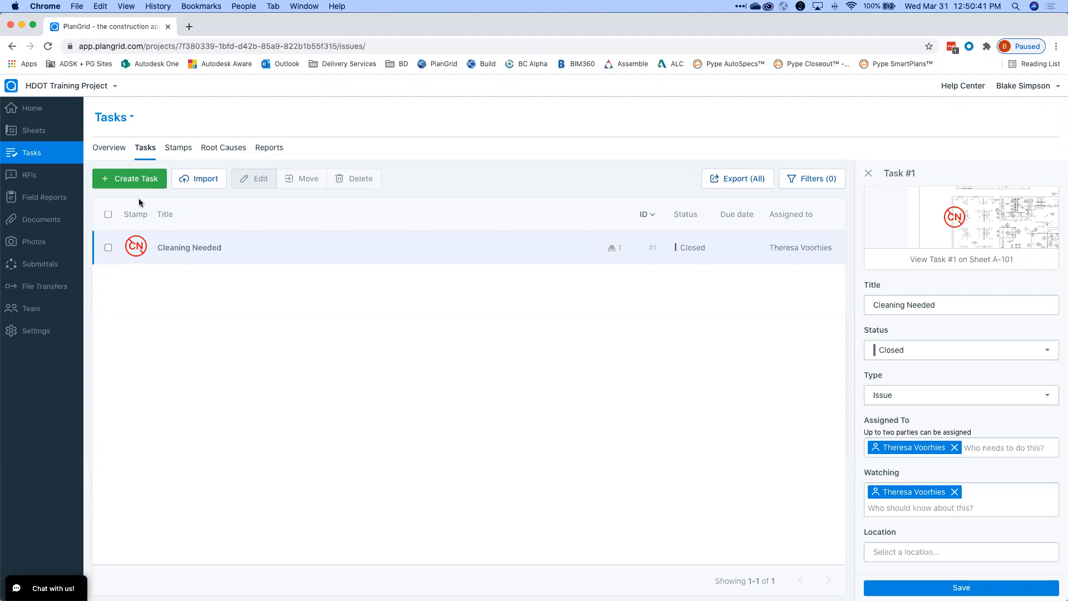
Look over Documents and its Add New options, then open Field Reports with the four sample templates.
click(19, 224)
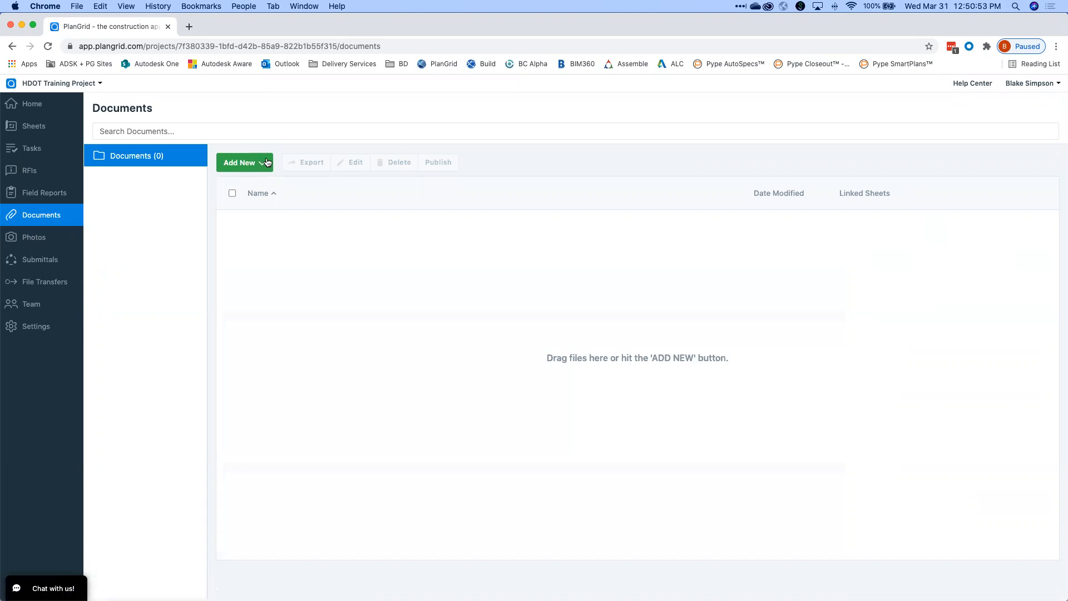
click(267, 162)
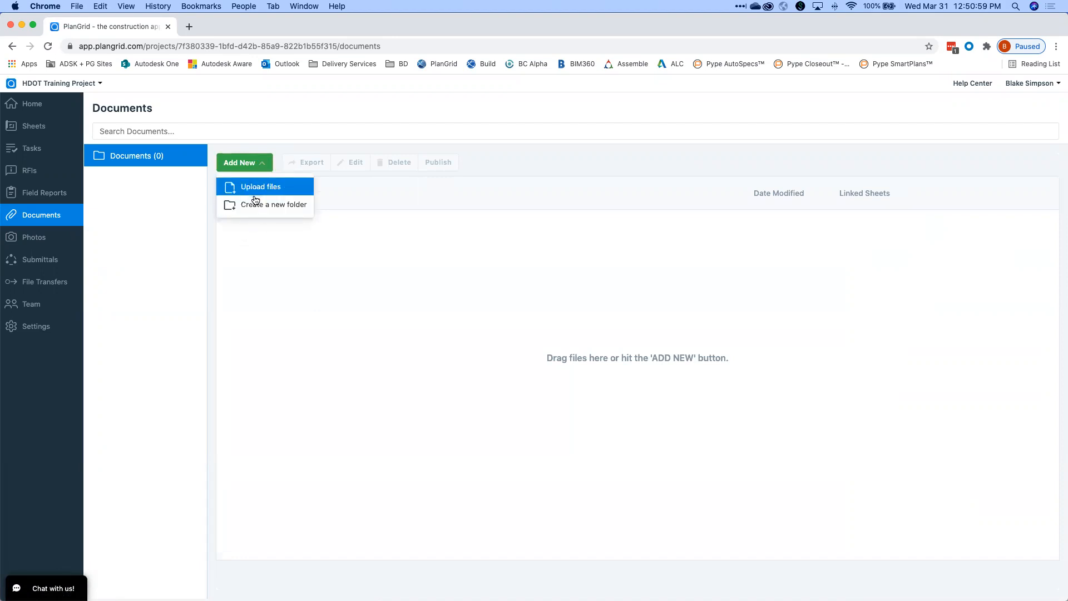
click(404, 217)
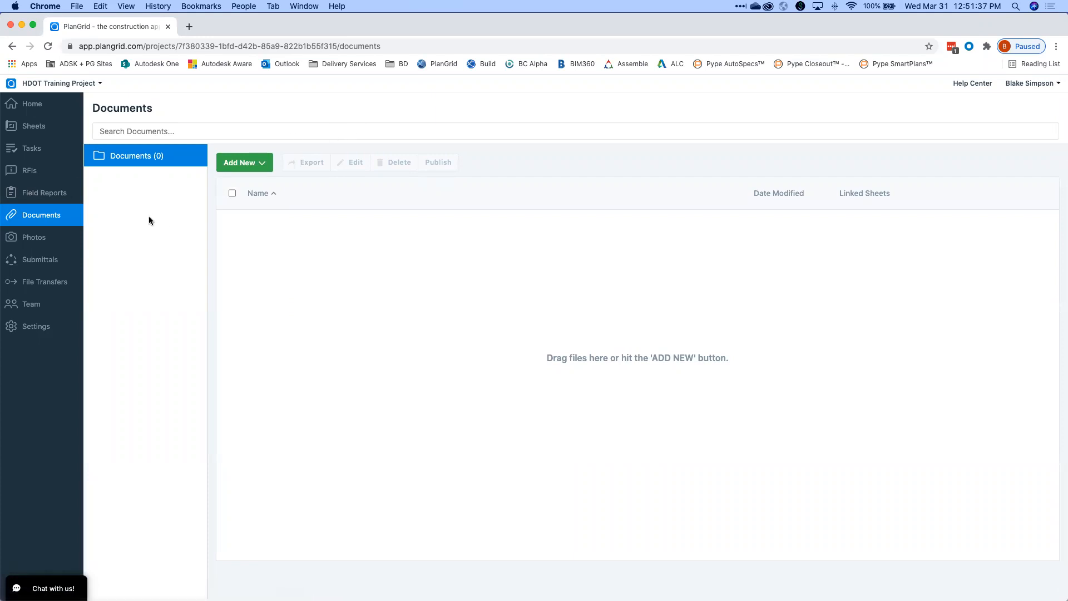
click(56, 194)
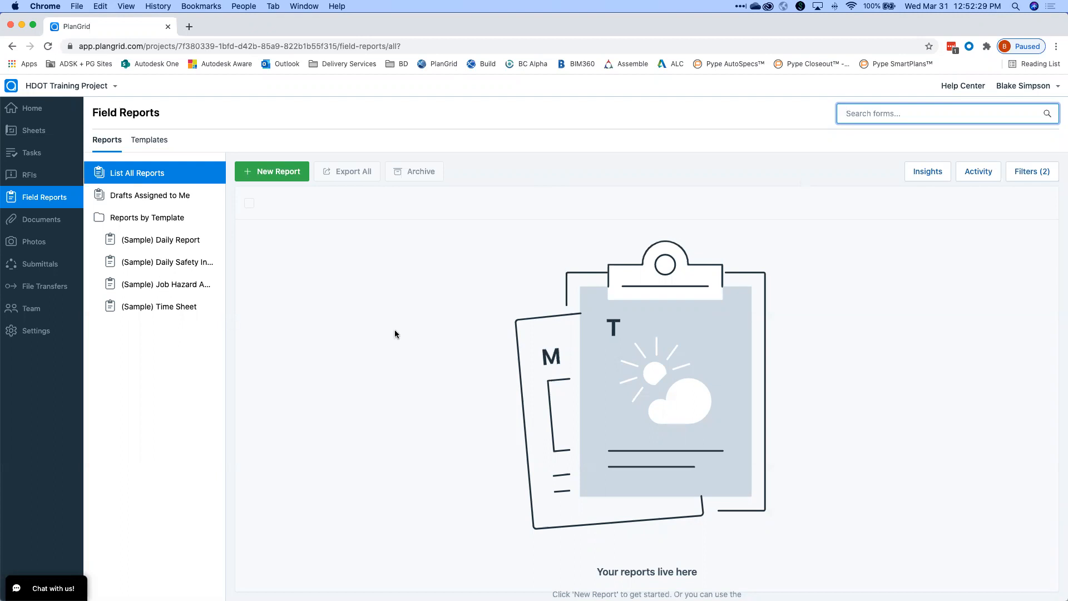
Create a new draft report from the (Sample) Daily Report template and scroll through it.
click(170, 242)
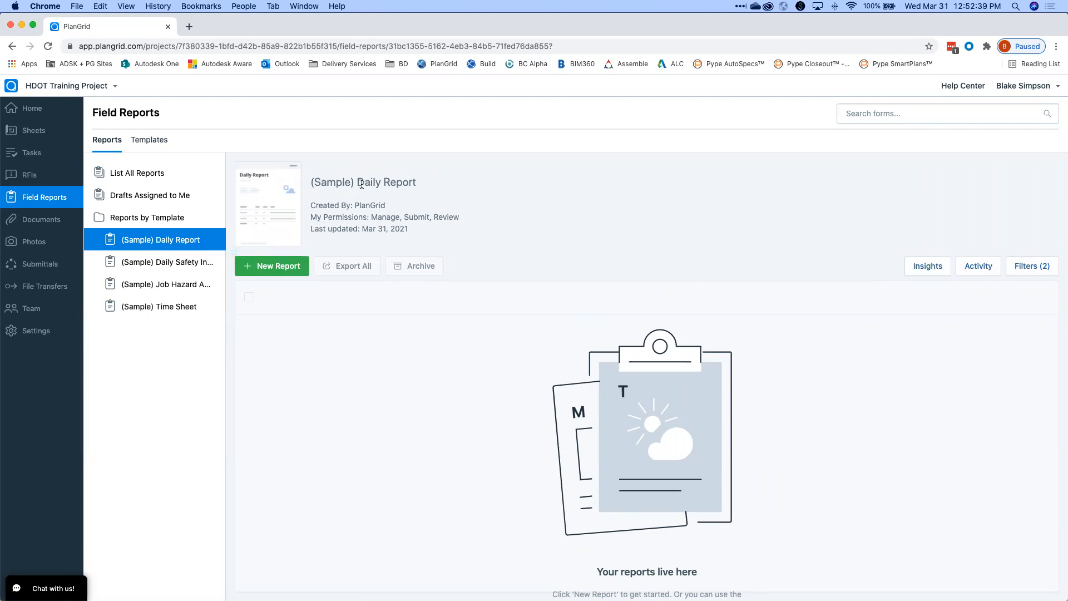
click(280, 265)
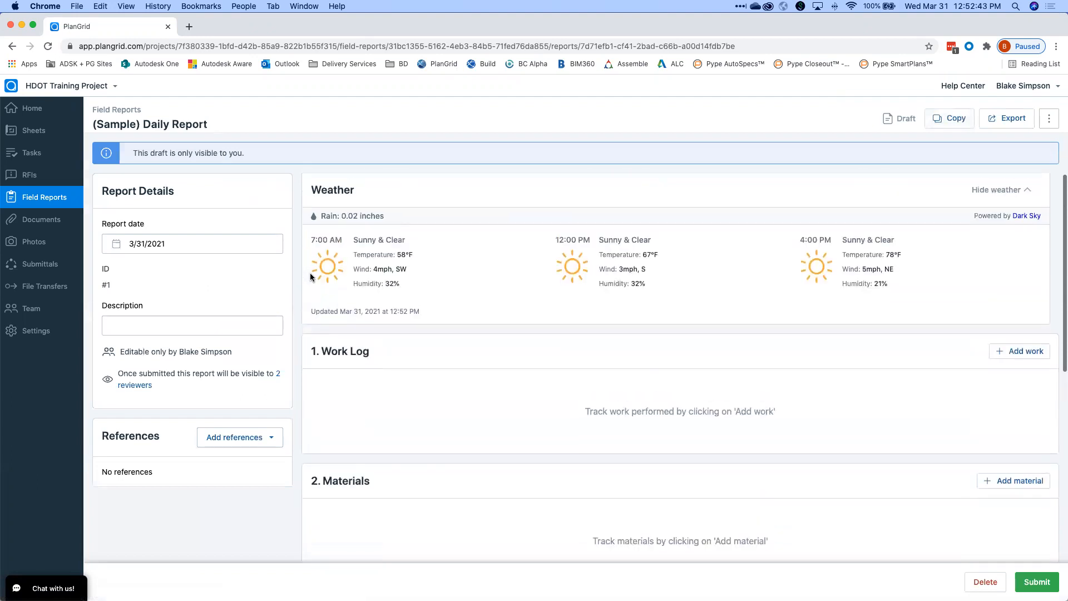
scroll(749, 238, down, 3)
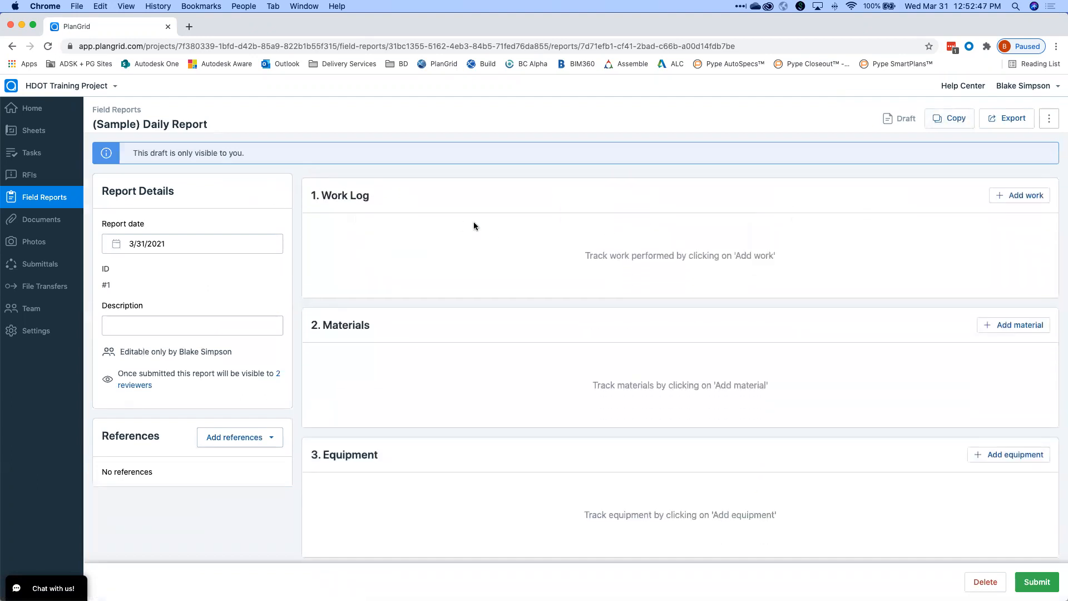
scroll(510, 356, down, 4)
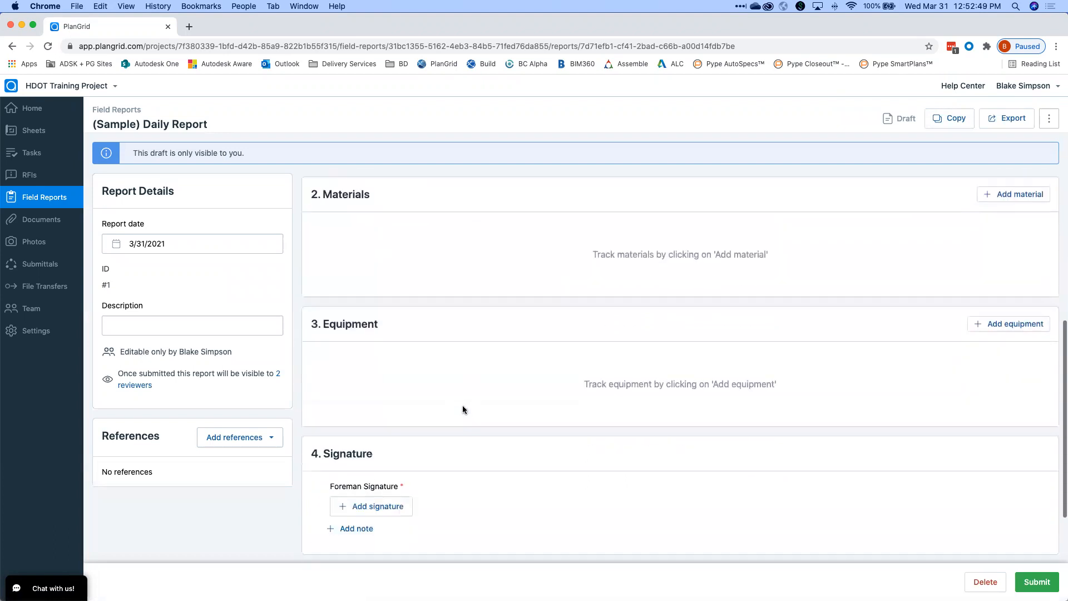
Check the Add references options without attaching any, then return to the project Home page.
click(251, 439)
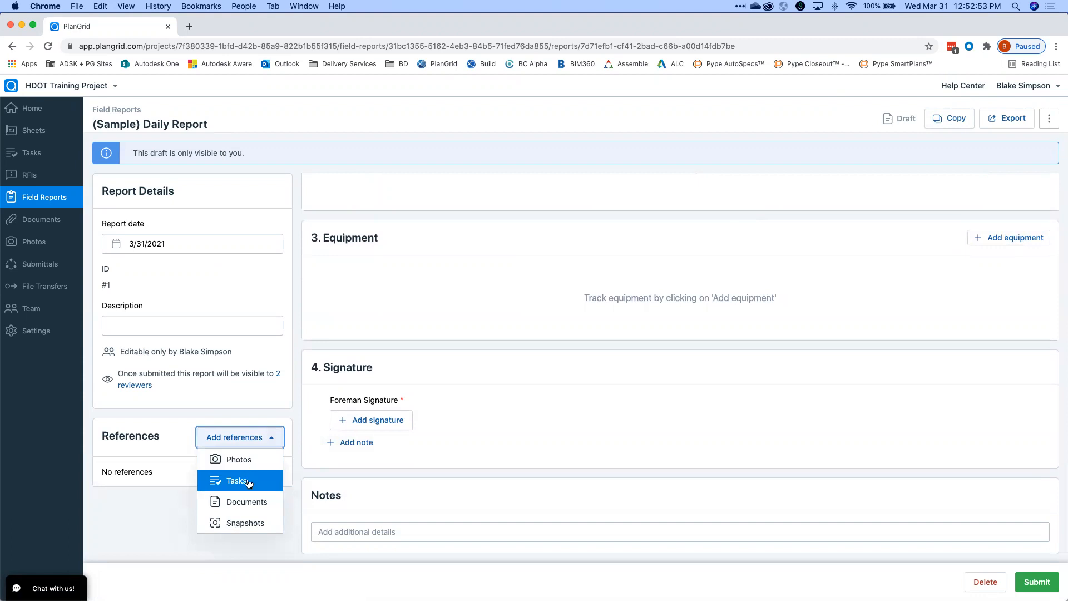
click(243, 440)
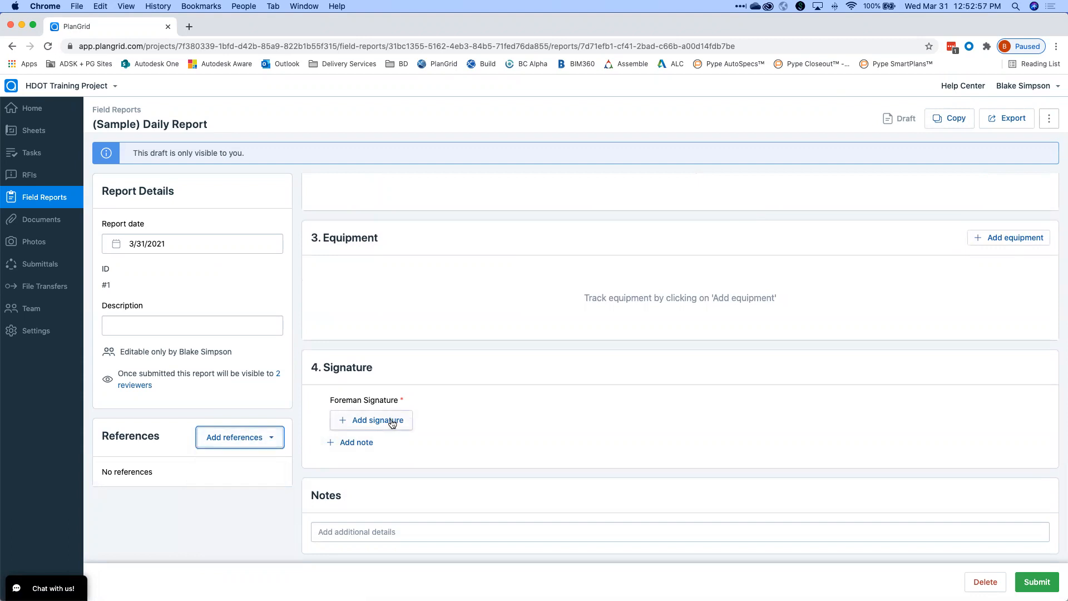
scroll(389, 417, up, 10)
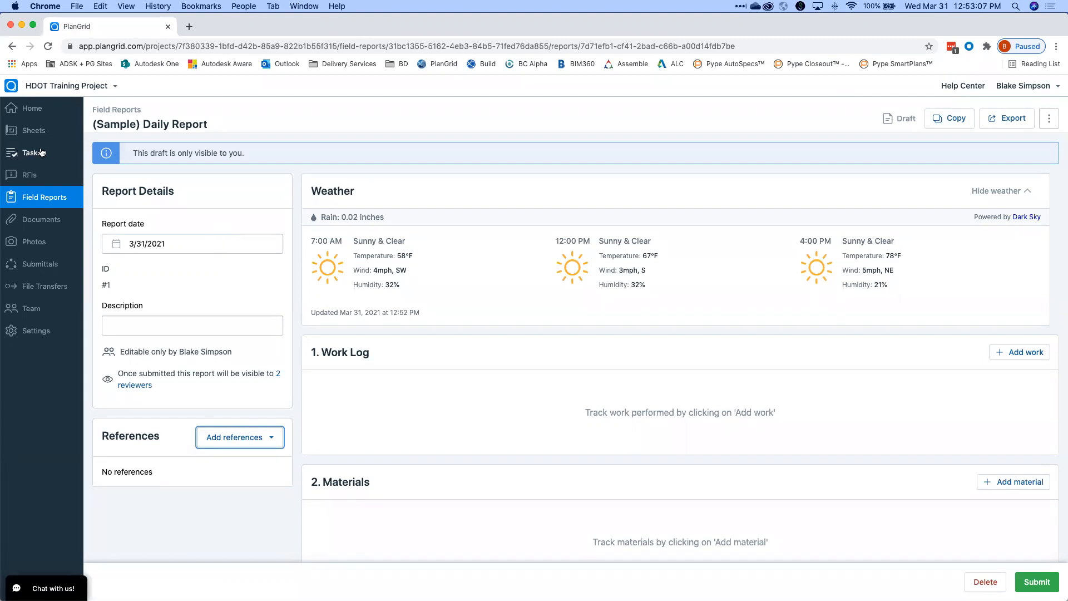
click(40, 110)
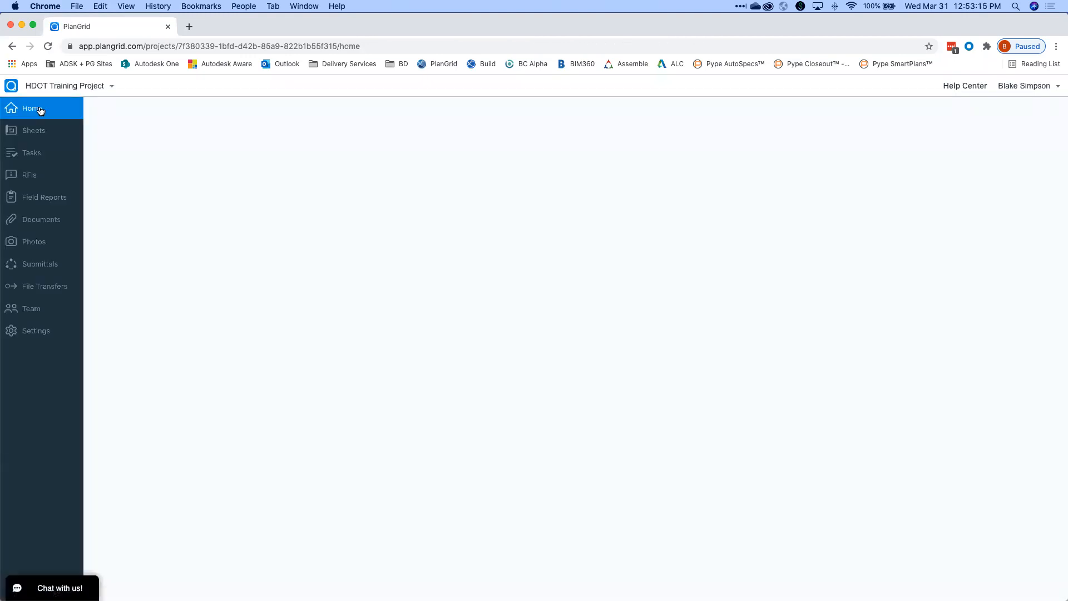